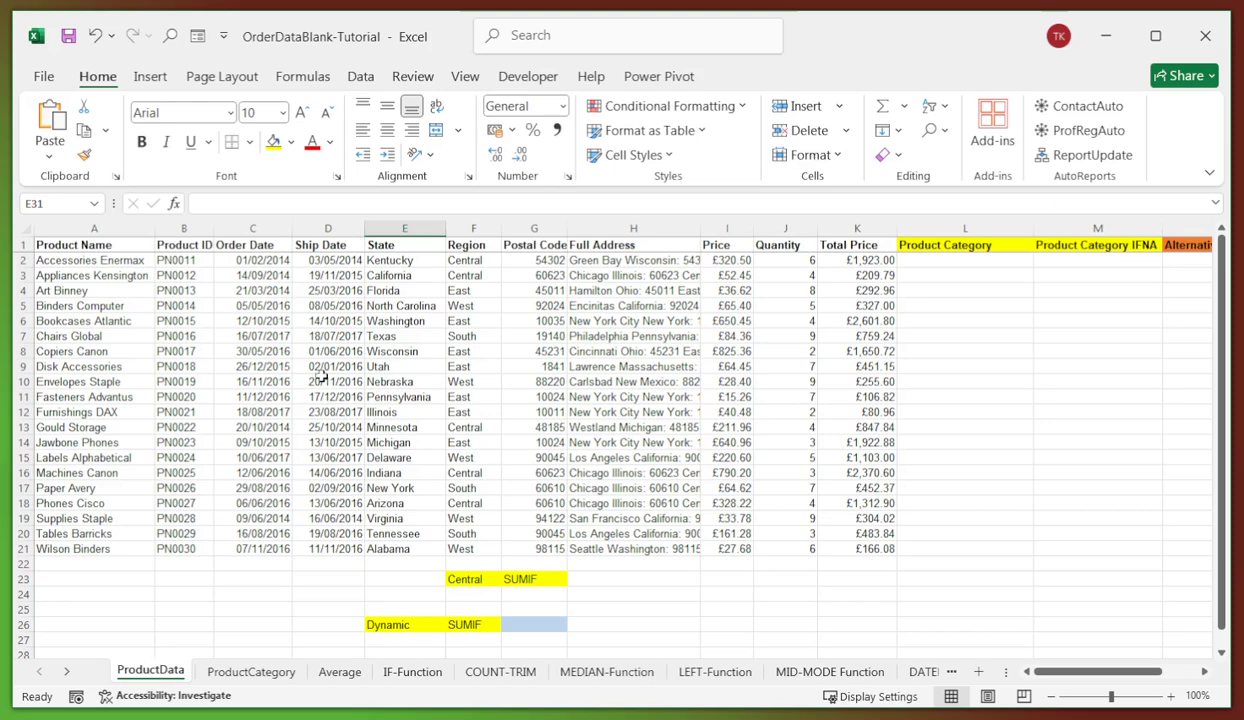
- Check the date and currency formats, then select K2:K22 in the Total Price column
click(238, 349)
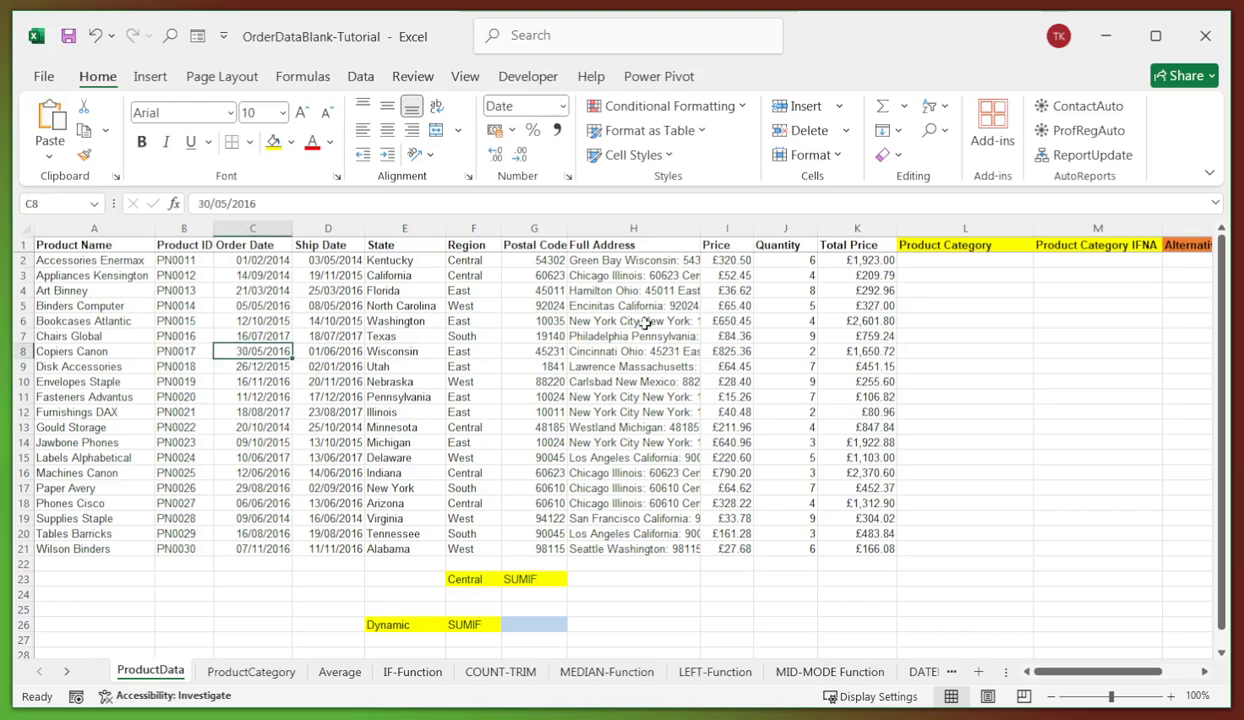
click(729, 262)
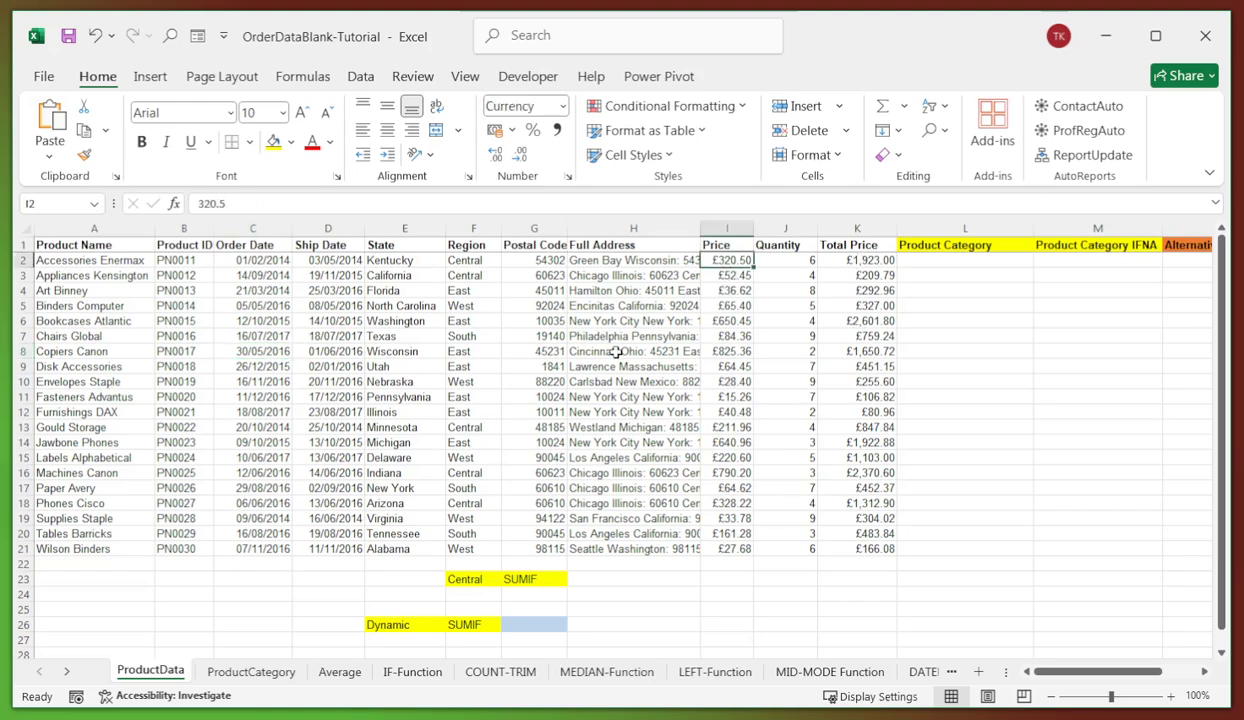
click(872, 261)
drag(872, 261, 861, 561)
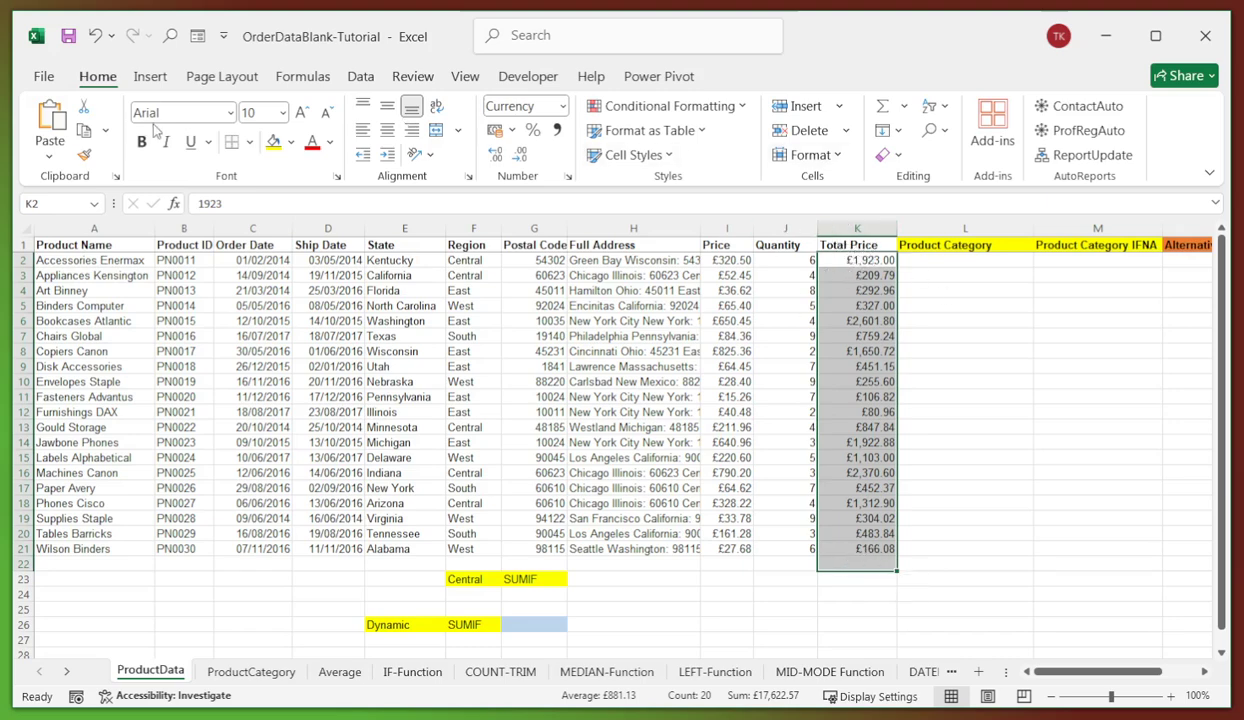
- Insert an AutoSum total in K22, then clear it again
click(883, 110)
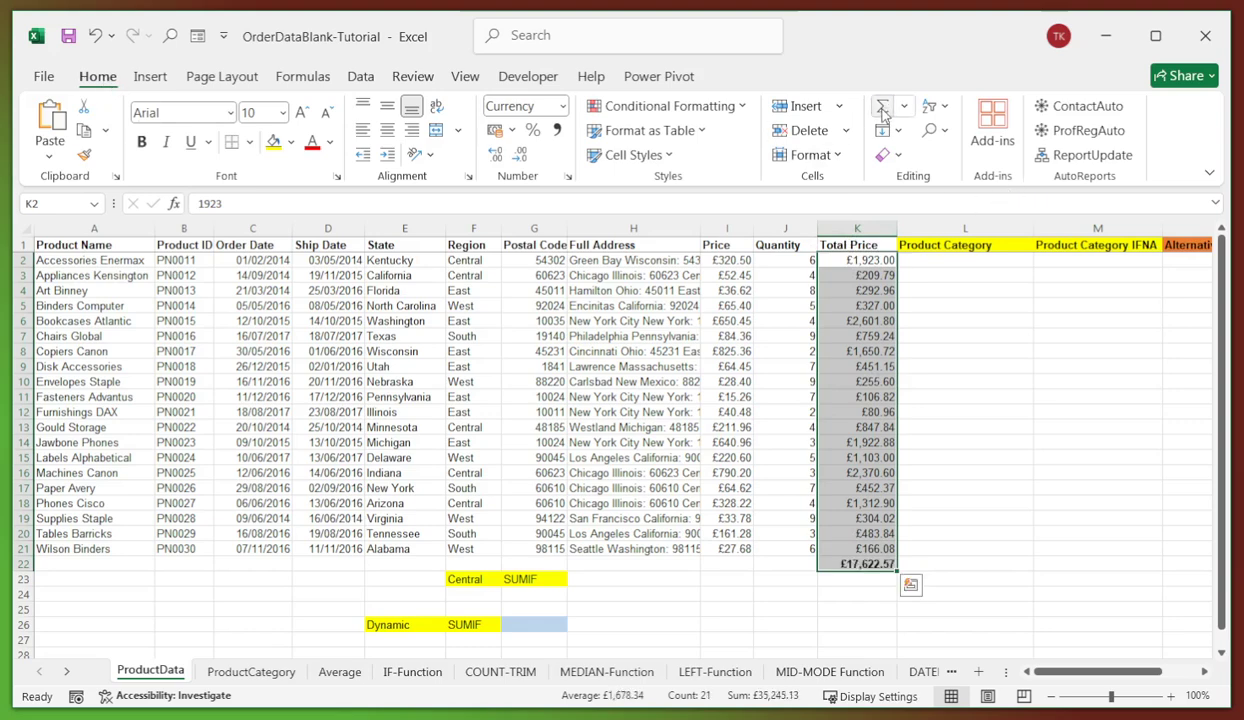
click(860, 566)
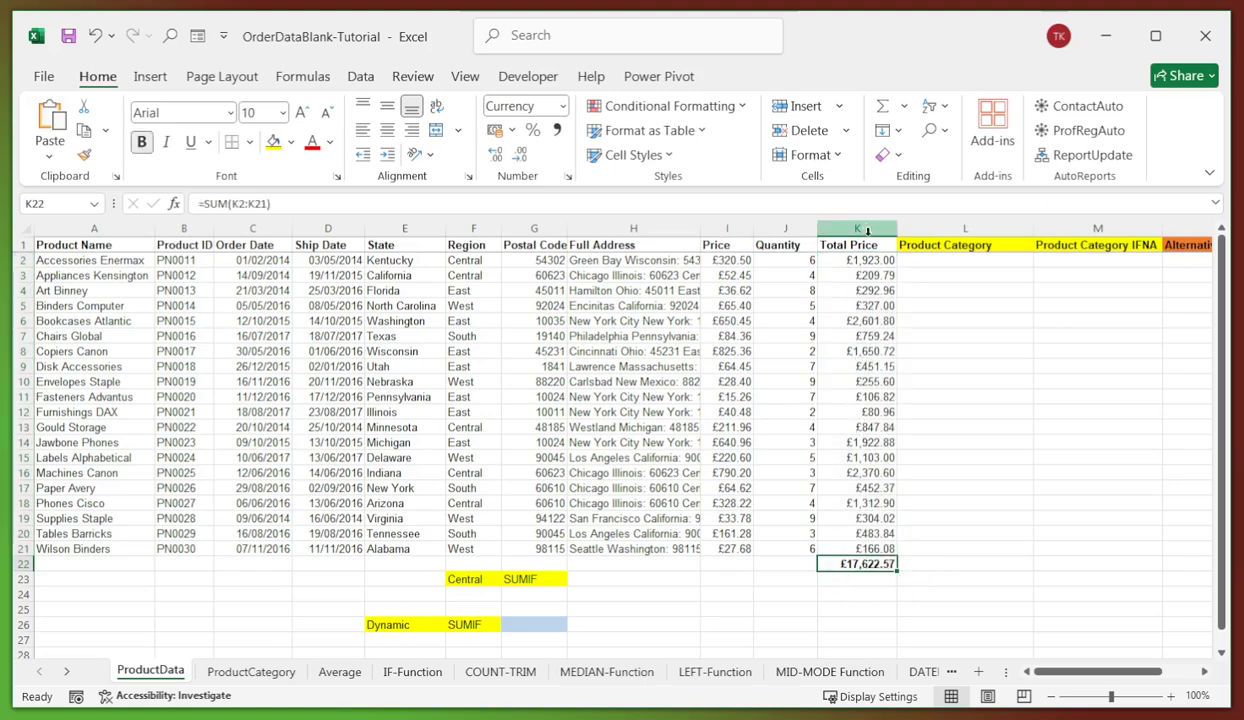
click(829, 594)
click(850, 566)
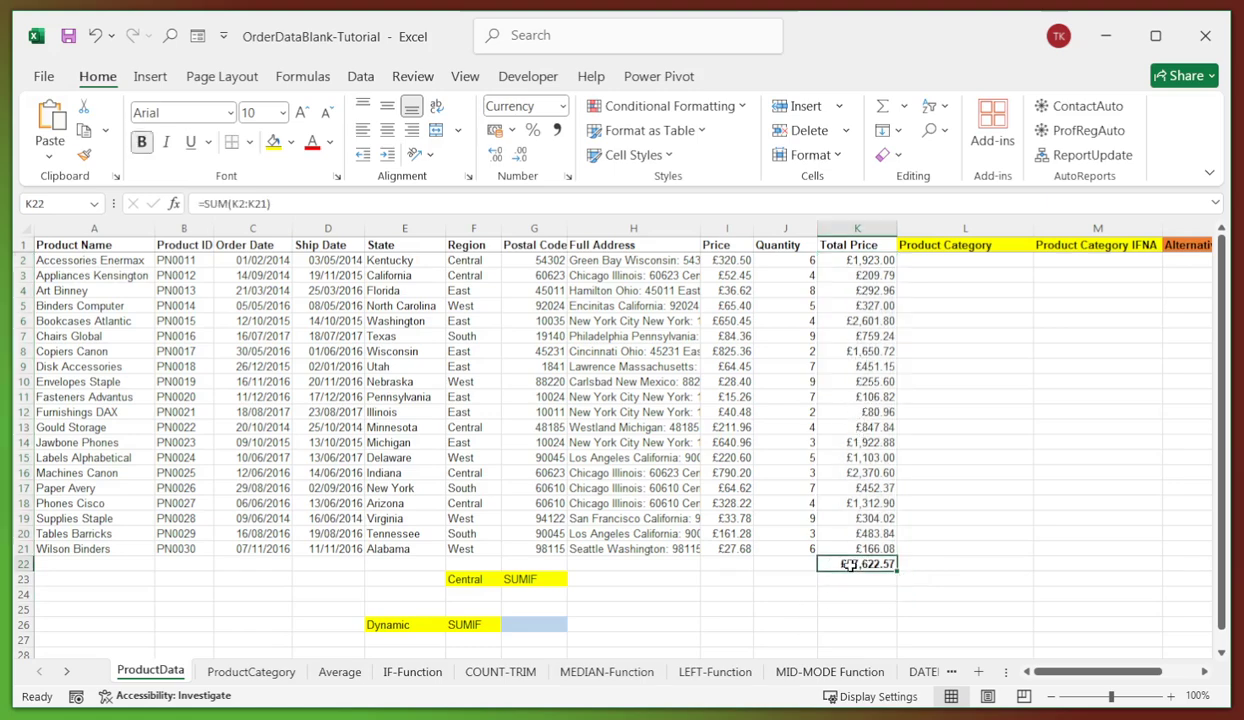
key(Delete)
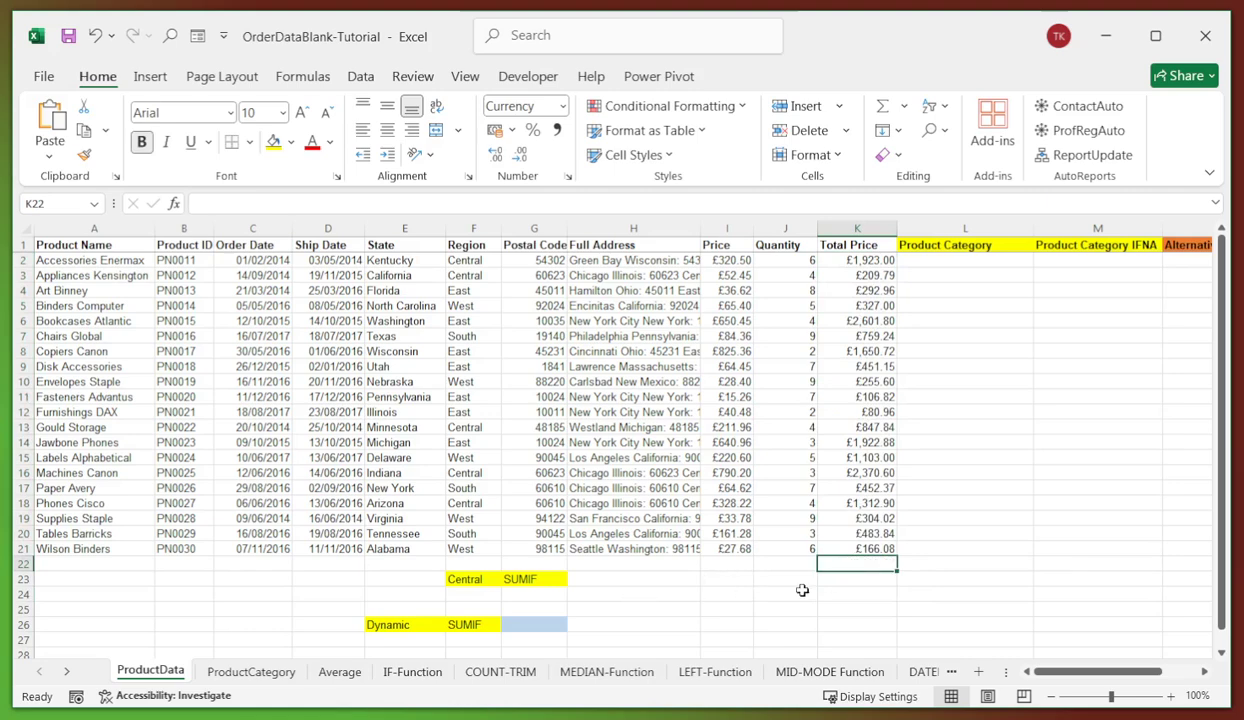
click(790, 566)
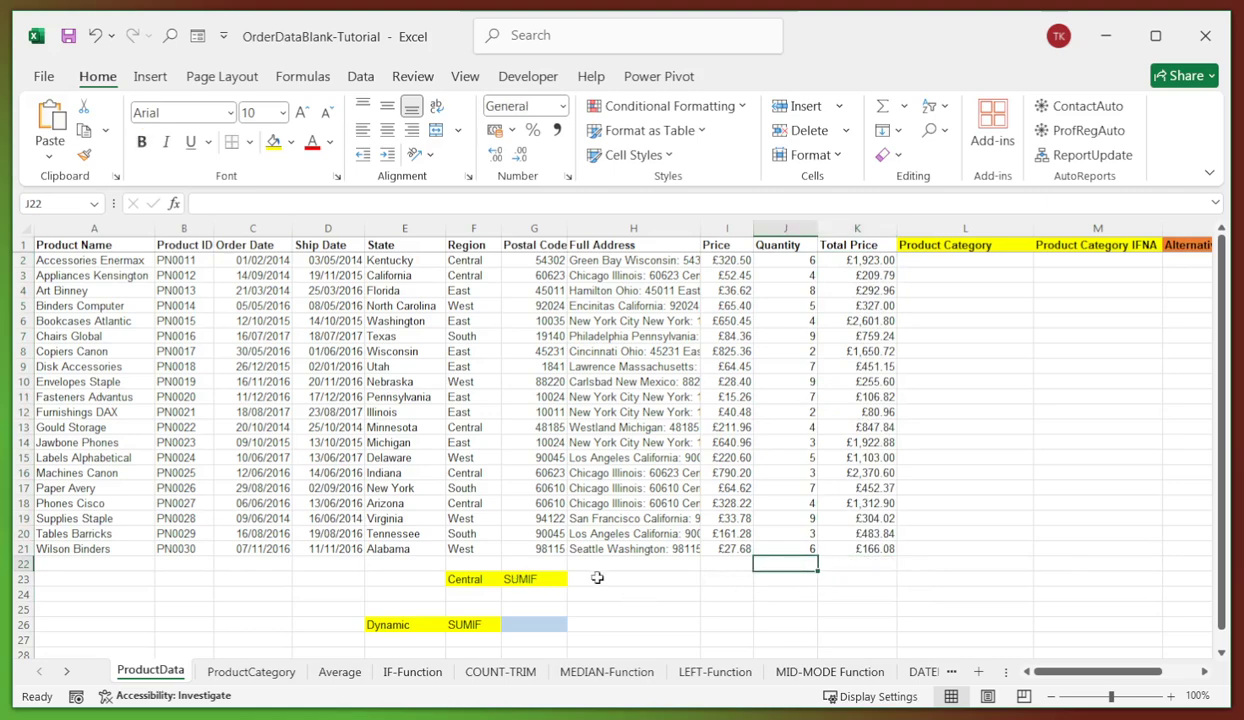
click(847, 568)
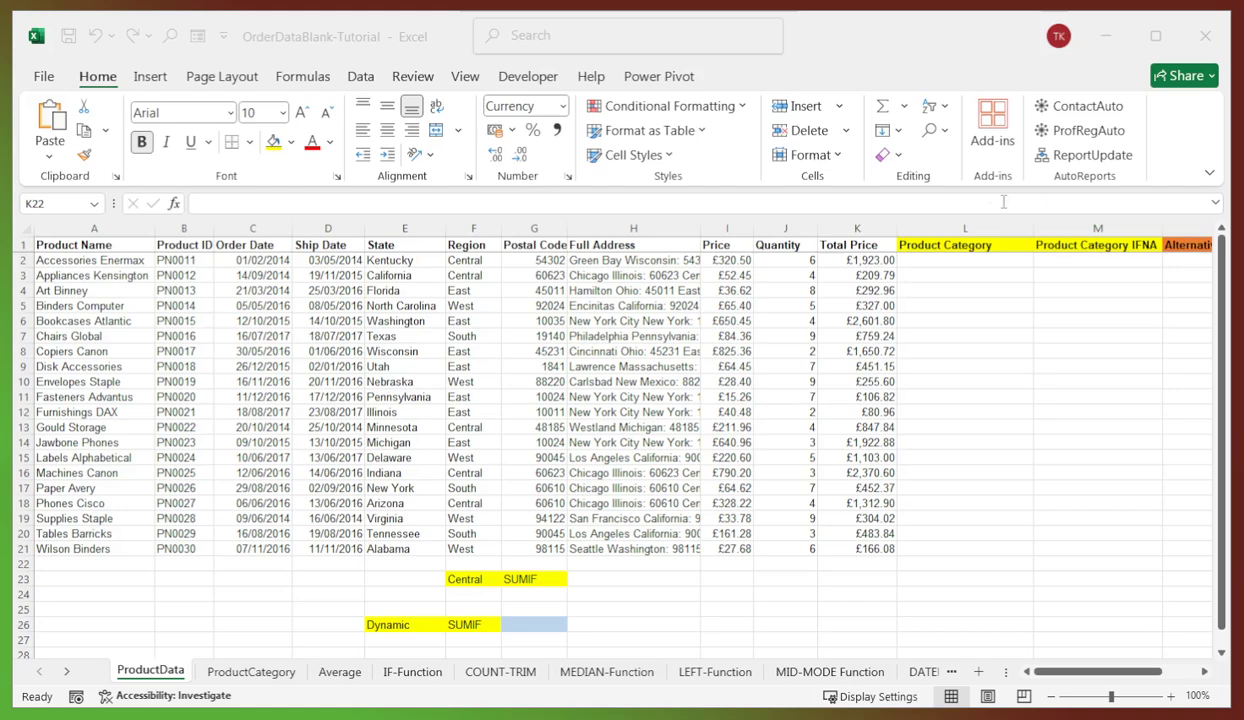
- Re-enter =SUM(K2:K21) in K22 with Alt+=, giving £17,622.57
click(852, 560)
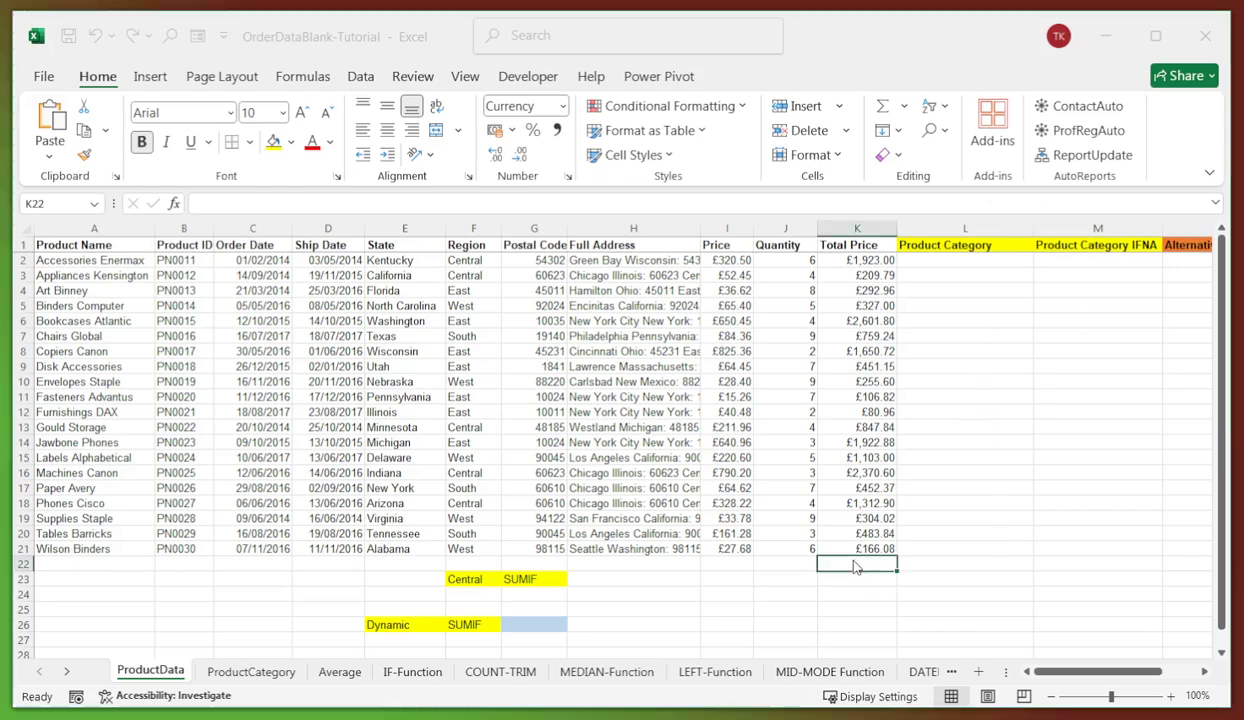
mouse_move(852, 560)
mouse_down()
mouse_move(877, 544)
mouse_move(877, 397)
mouse_move(873, 563)
mouse_up()
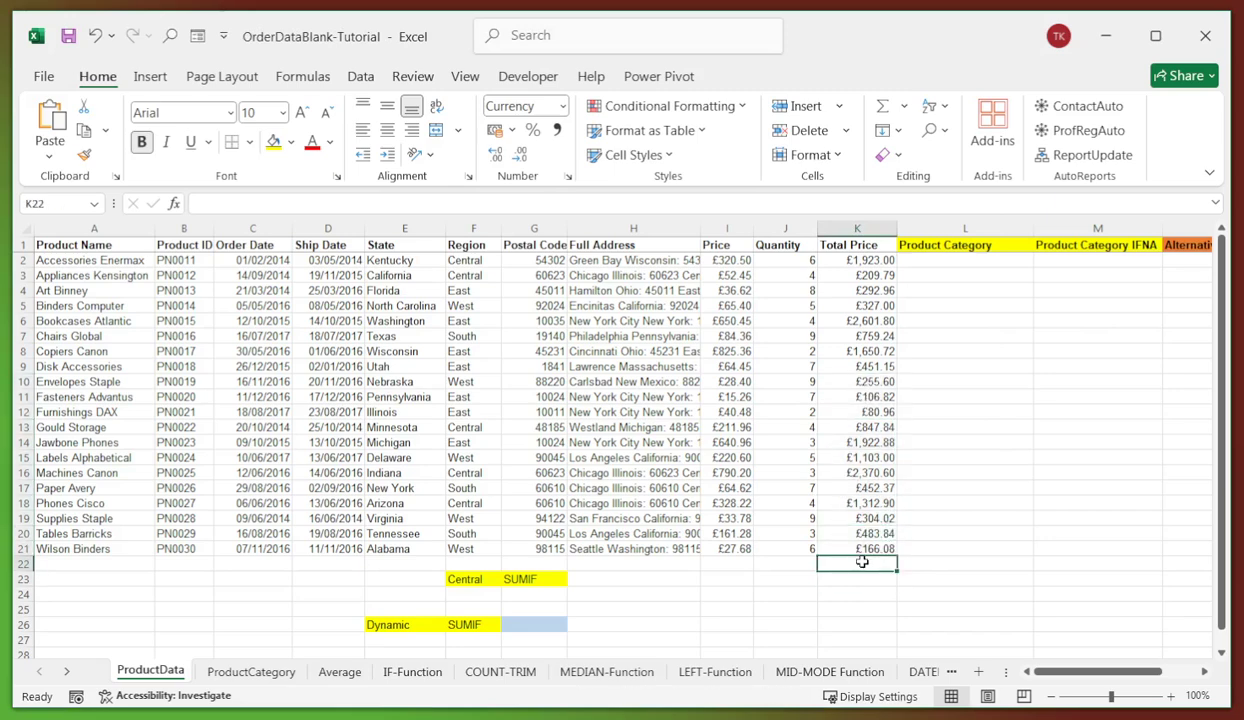
click(227, 206)
key(alt+equal)
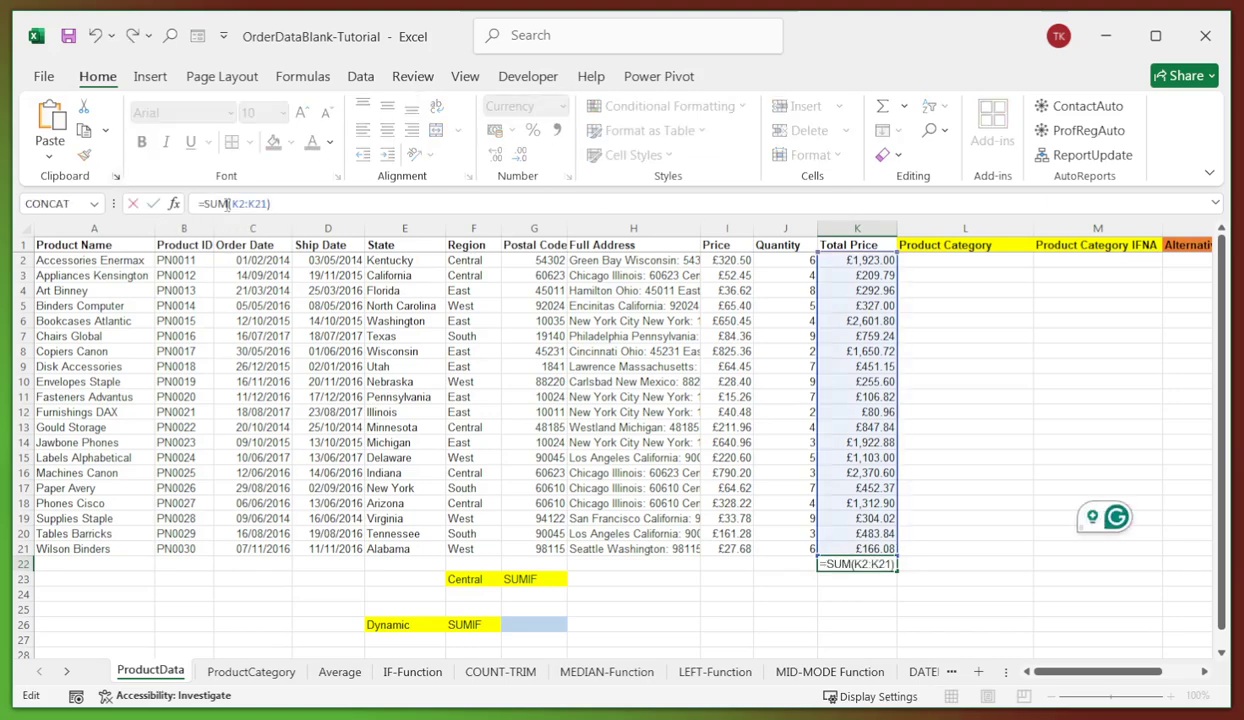
key(Return)
click(866, 563)
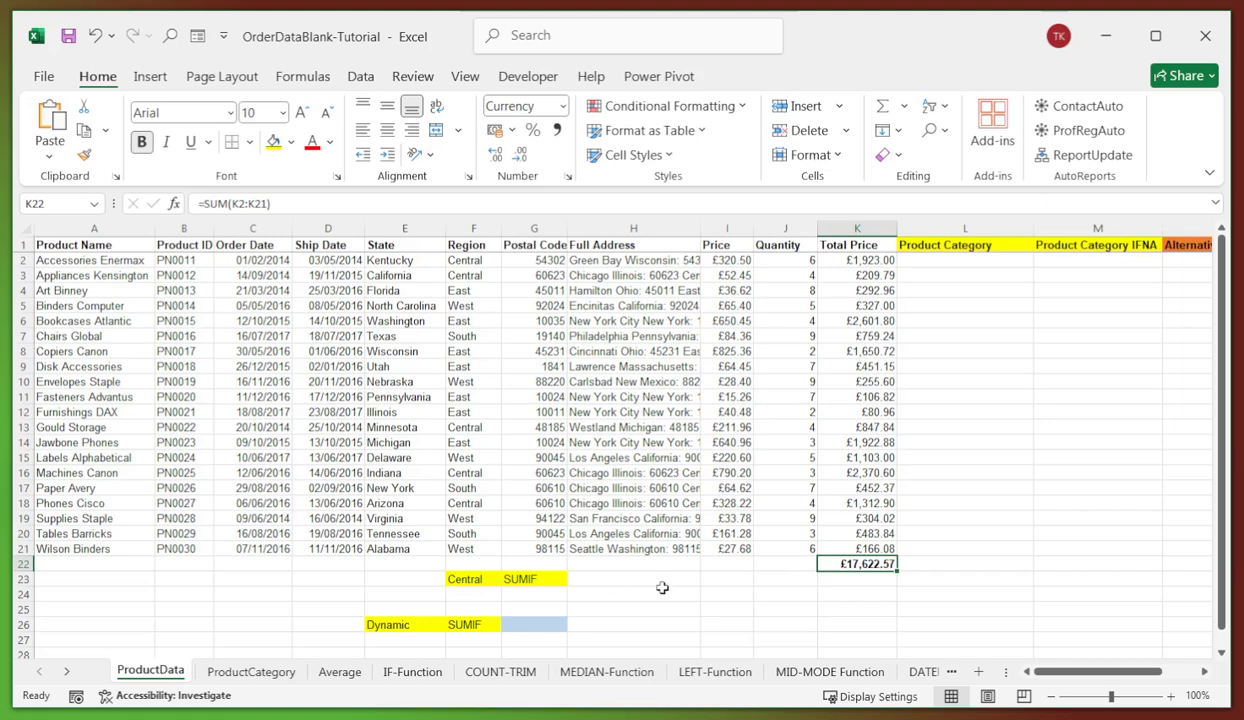
click(935, 546)
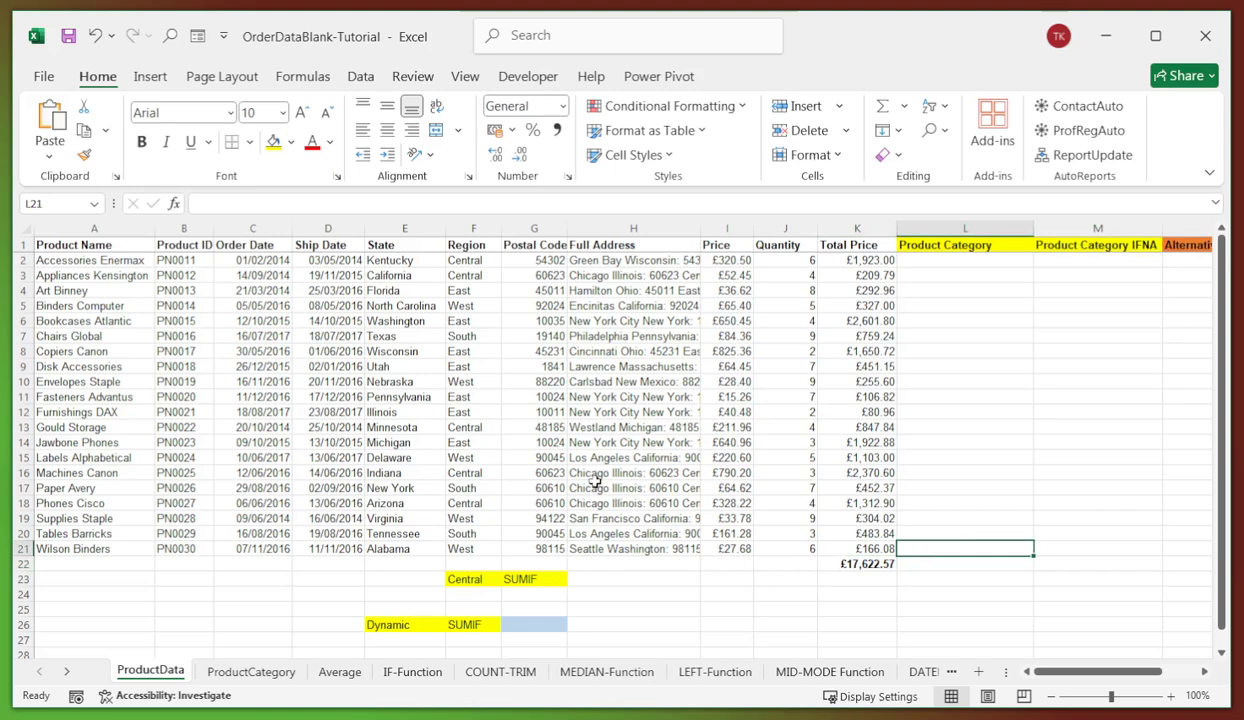
- Enter =SUMIF(F2:K21,"Central",K2:K21) in H23 beside the Central label in F23
click(452, 345)
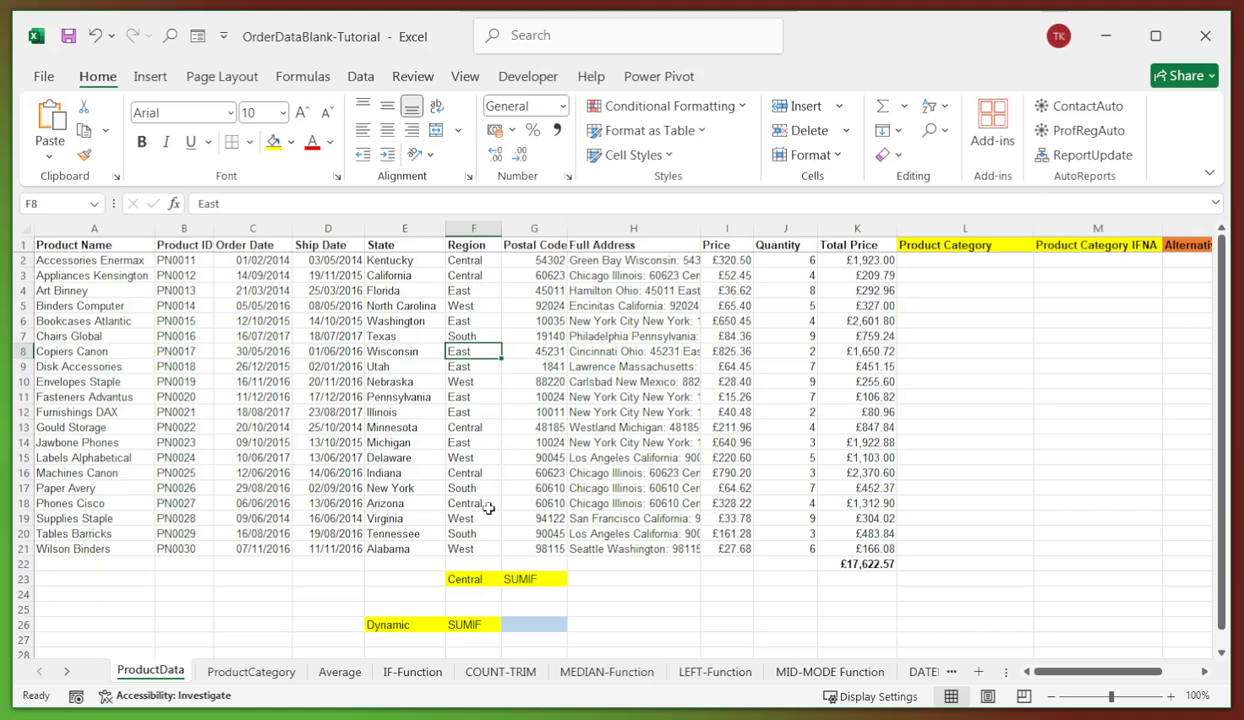
click(576, 577)
click(462, 580)
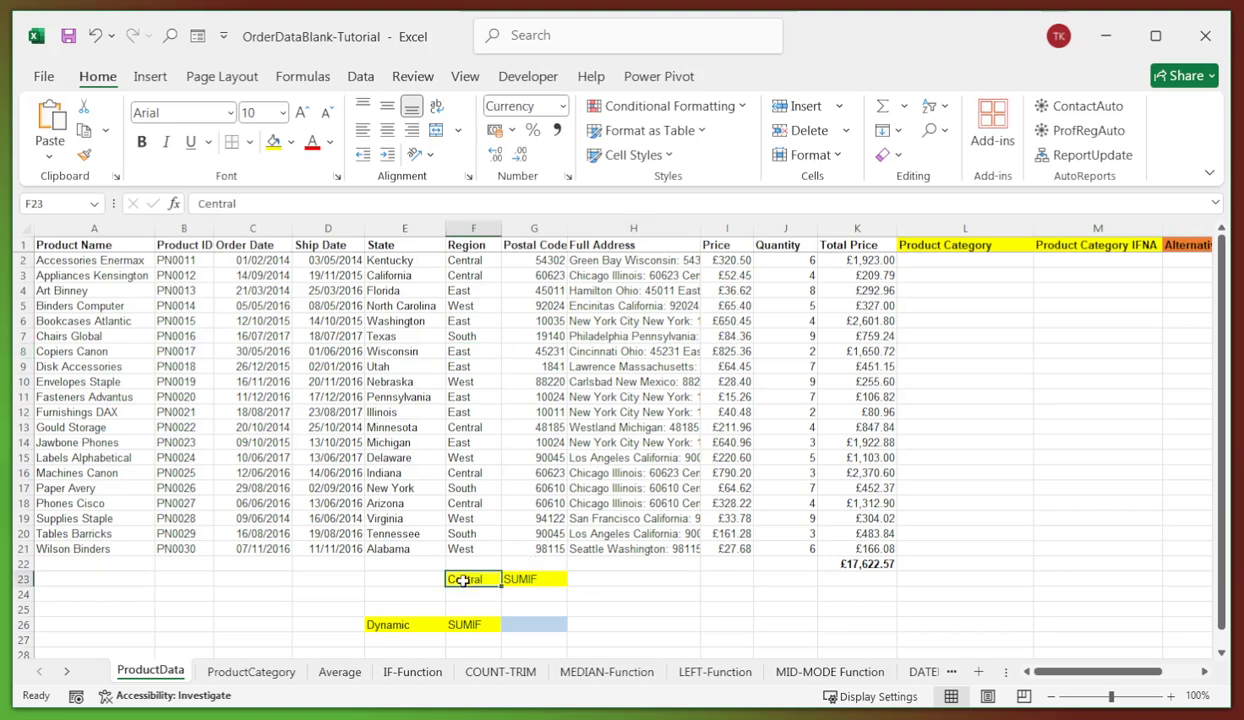
click(616, 578)
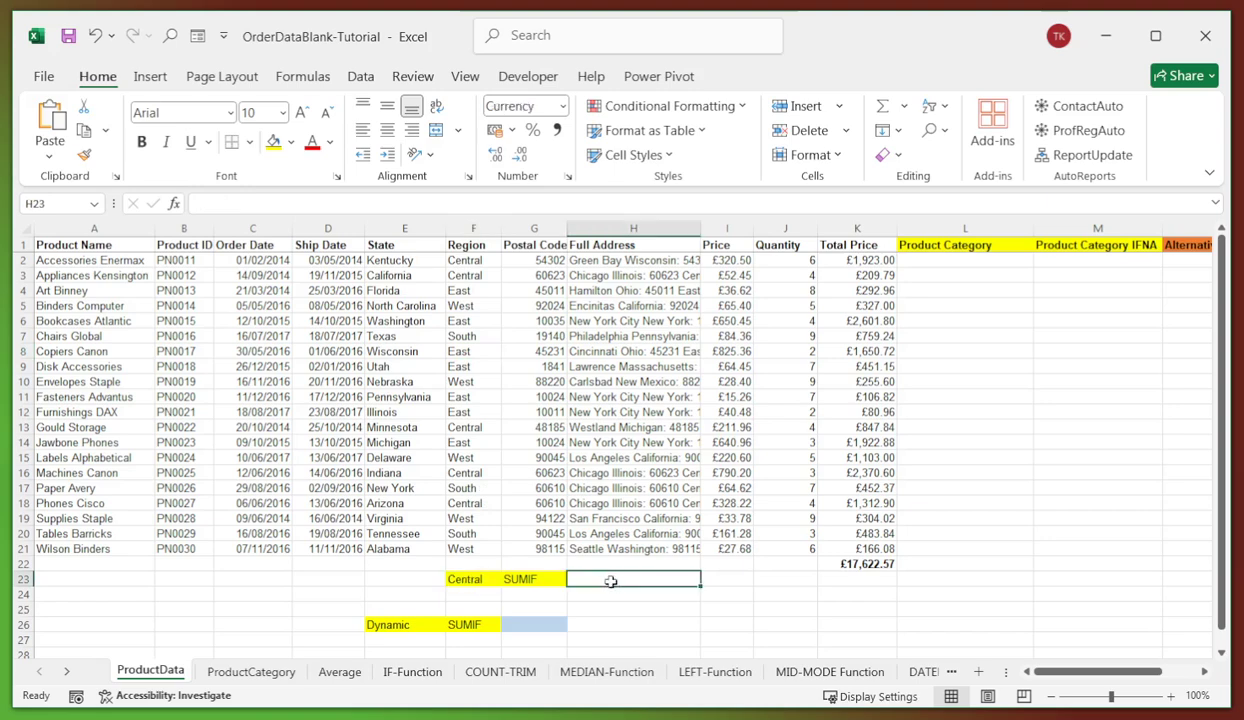
click(470, 579)
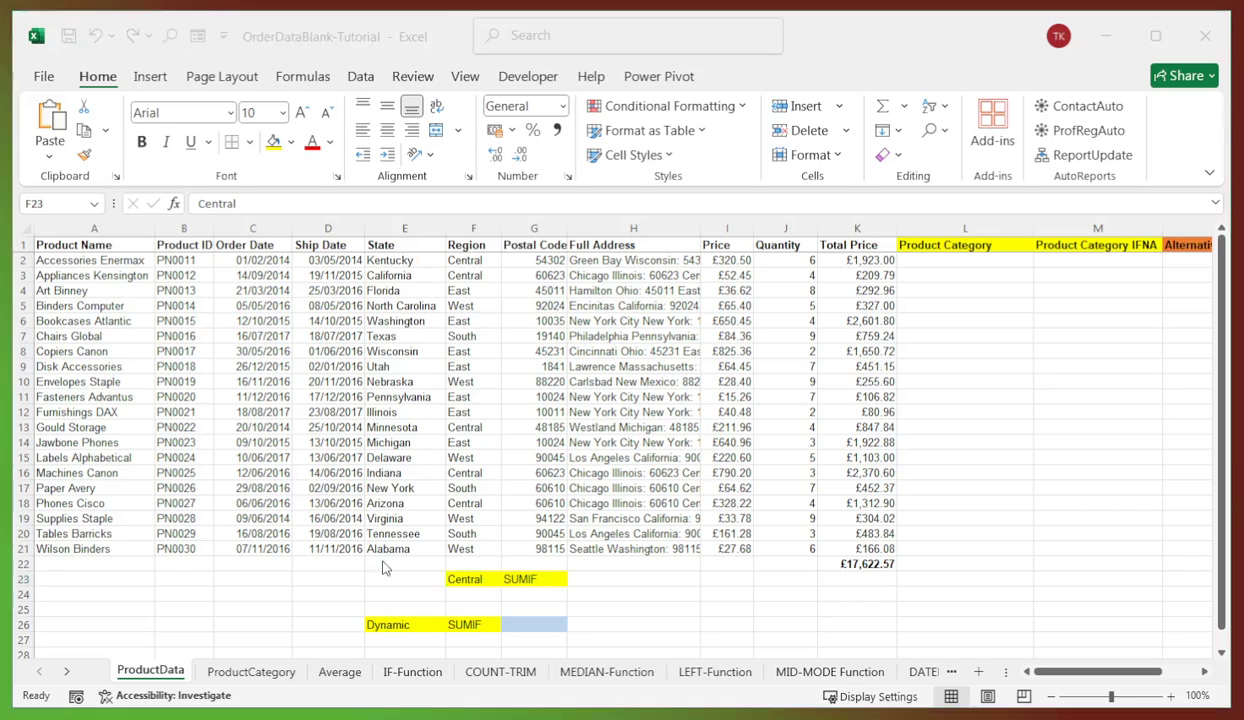
click(588, 575)
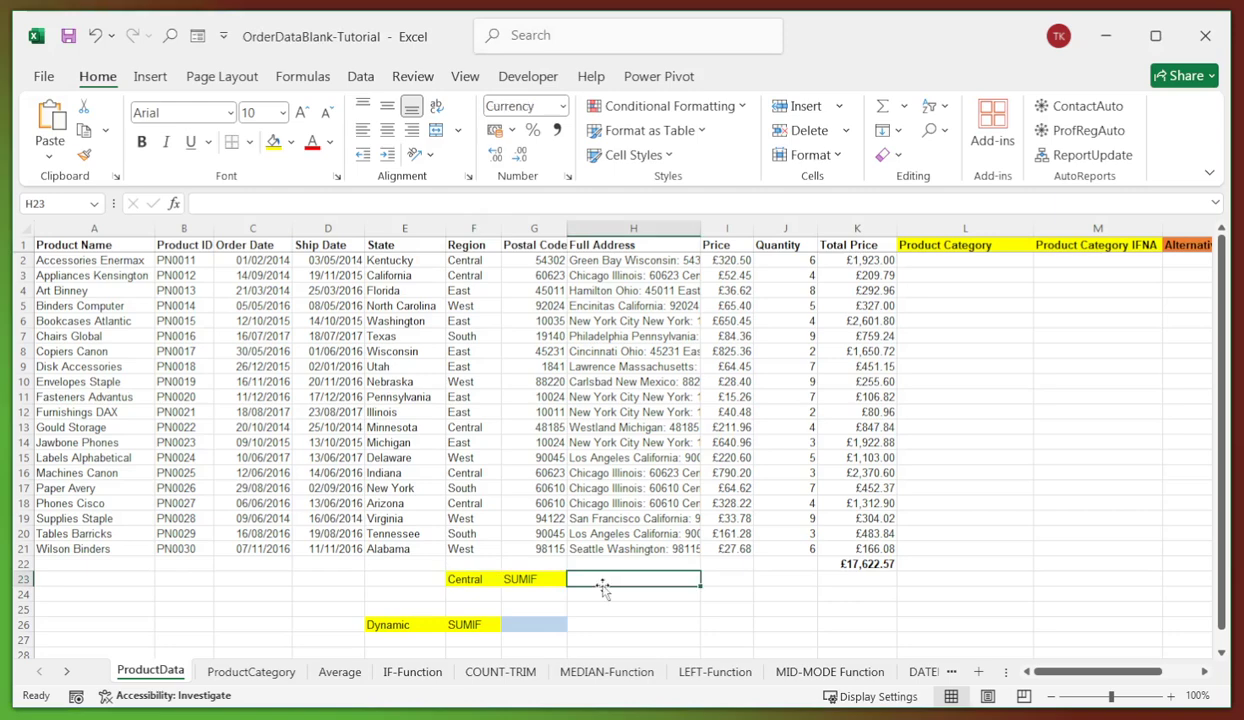
click(275, 205)
text(=SUMIF(F2:F21,"Central",K2:K21))
key(Return)
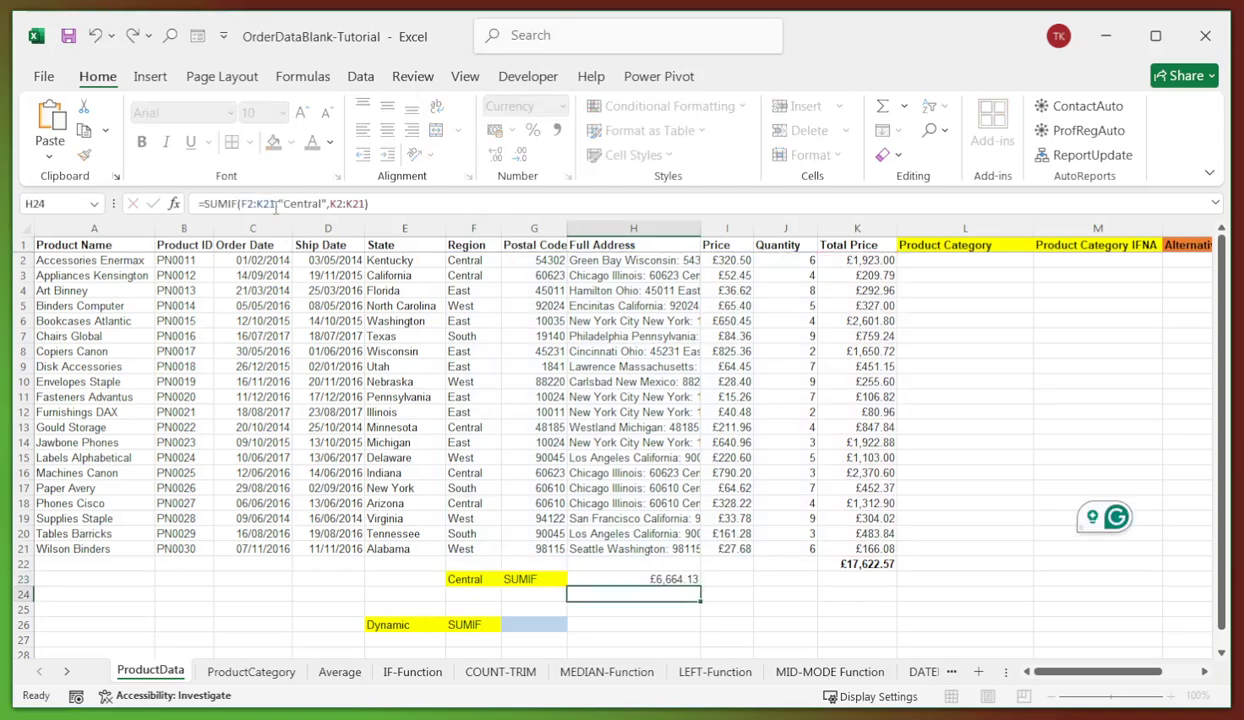
- Review H23's SUMIF range and Central criteria arguments, which give £6,664.13
click(688, 578)
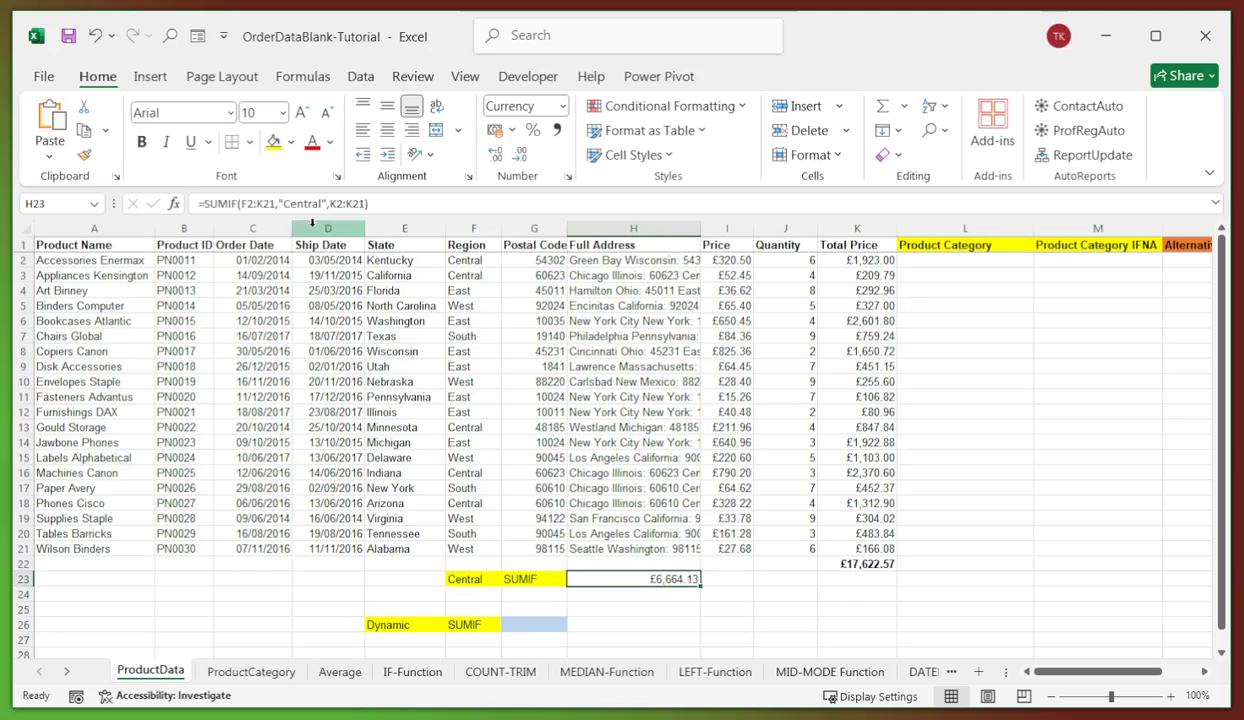
click(216, 203)
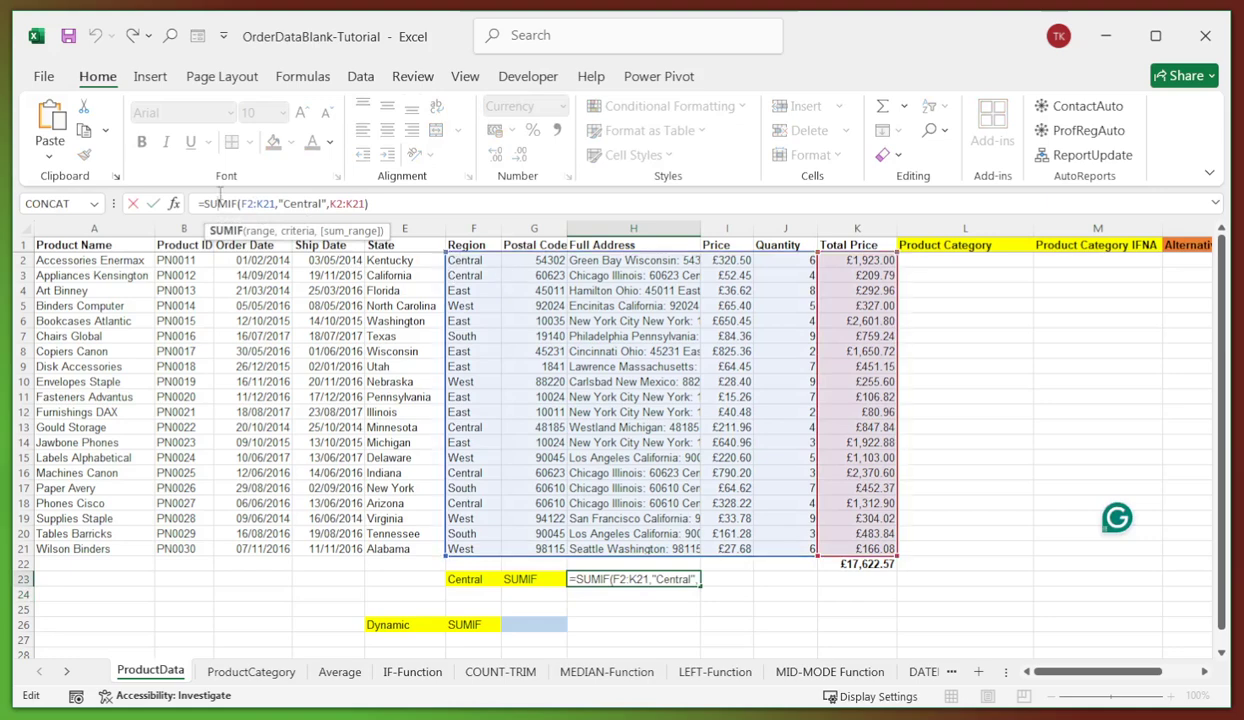
click(258, 203)
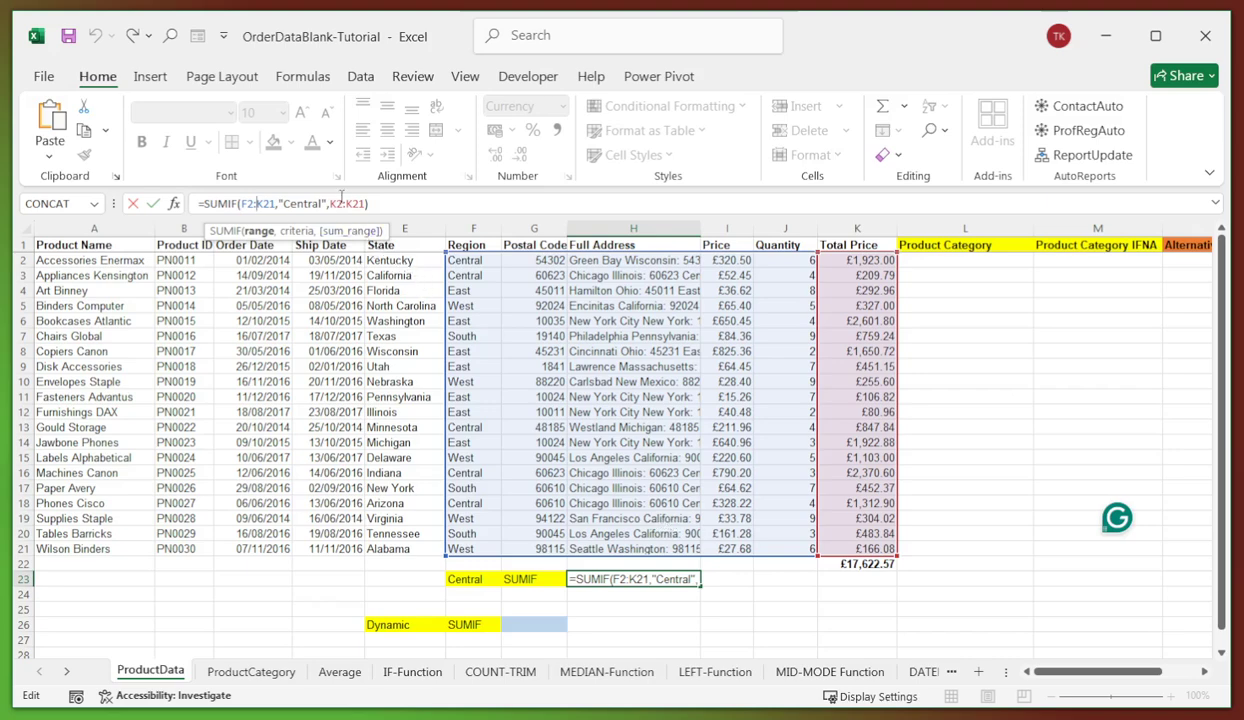
click(300, 203)
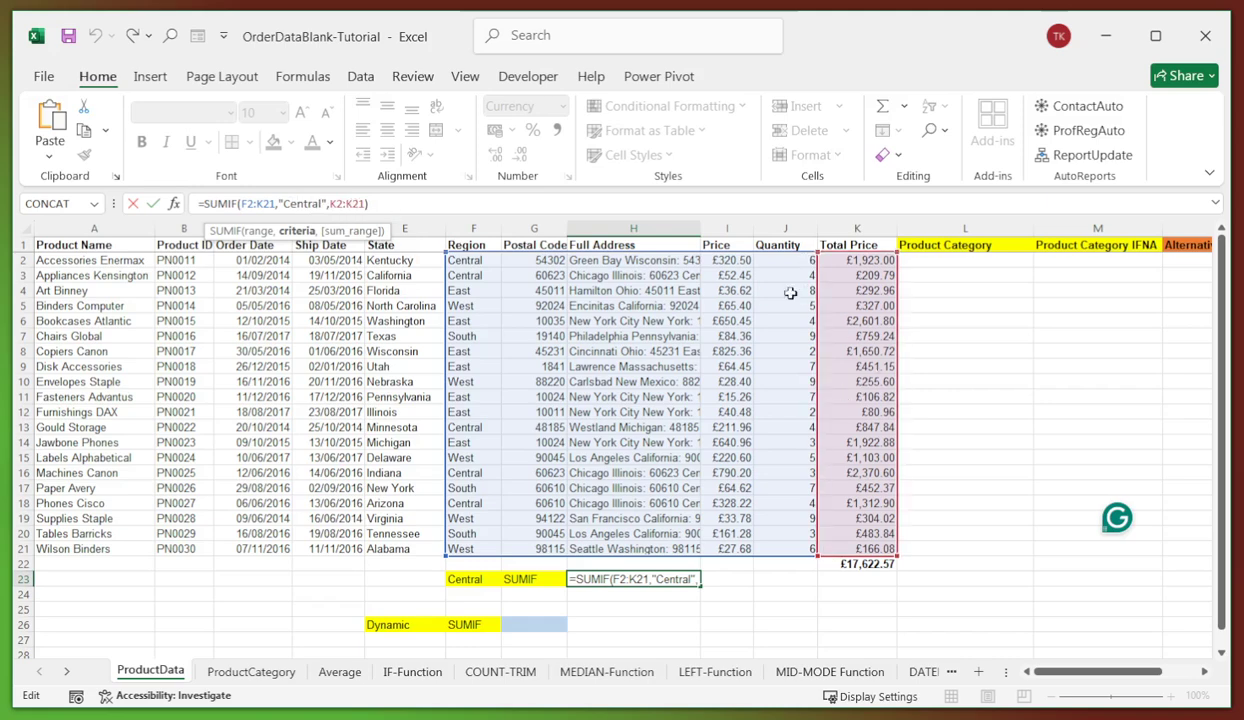
key(Return)
click(645, 579)
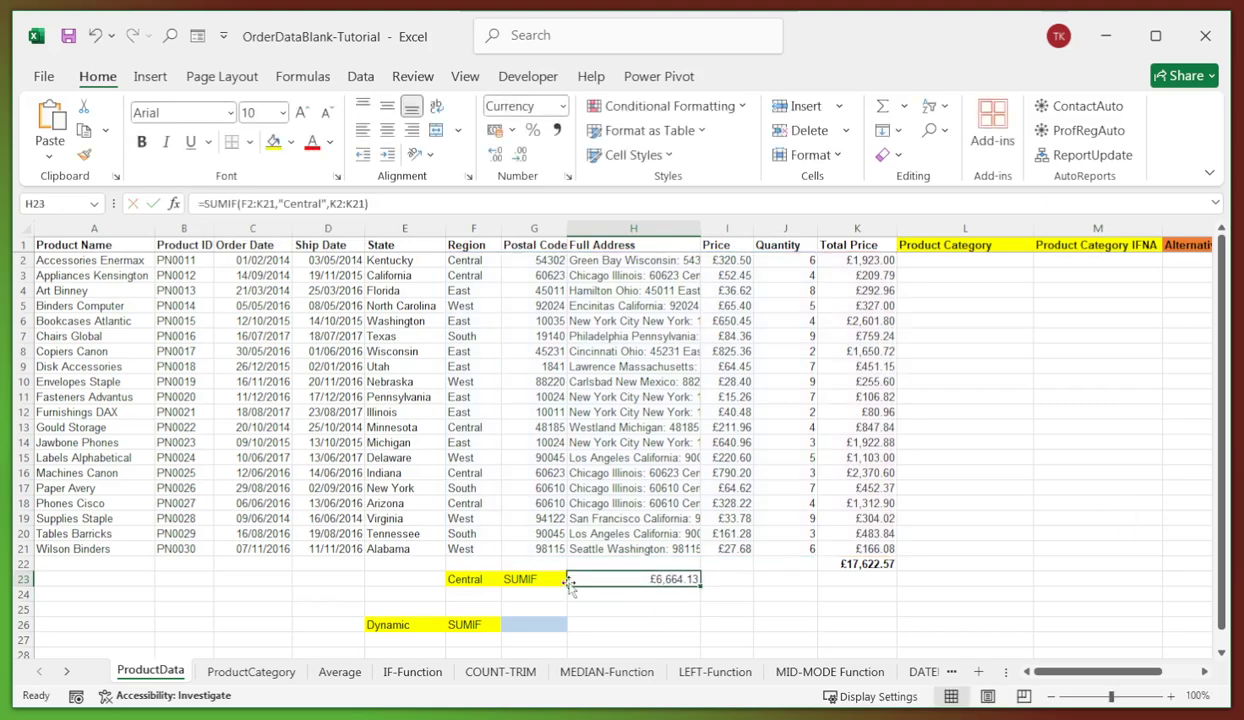
click(615, 621)
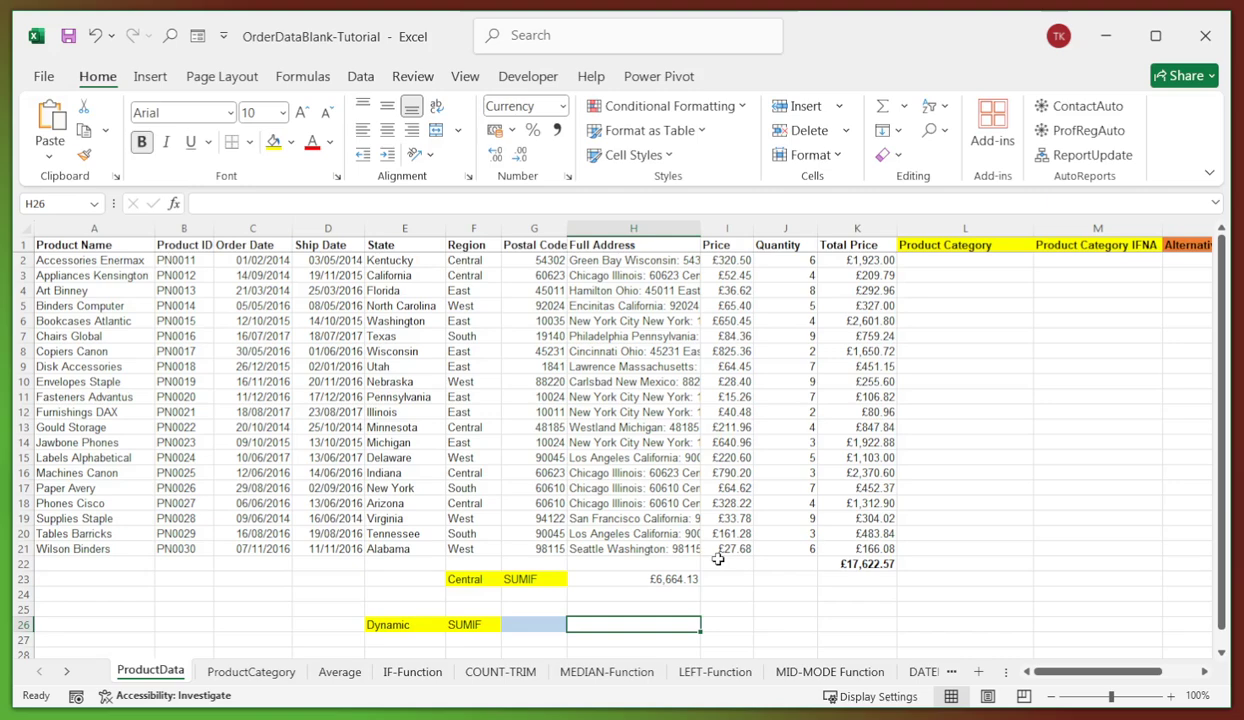
- Give G26 List data validation with source Central,East,South,West
click(452, 290)
click(534, 624)
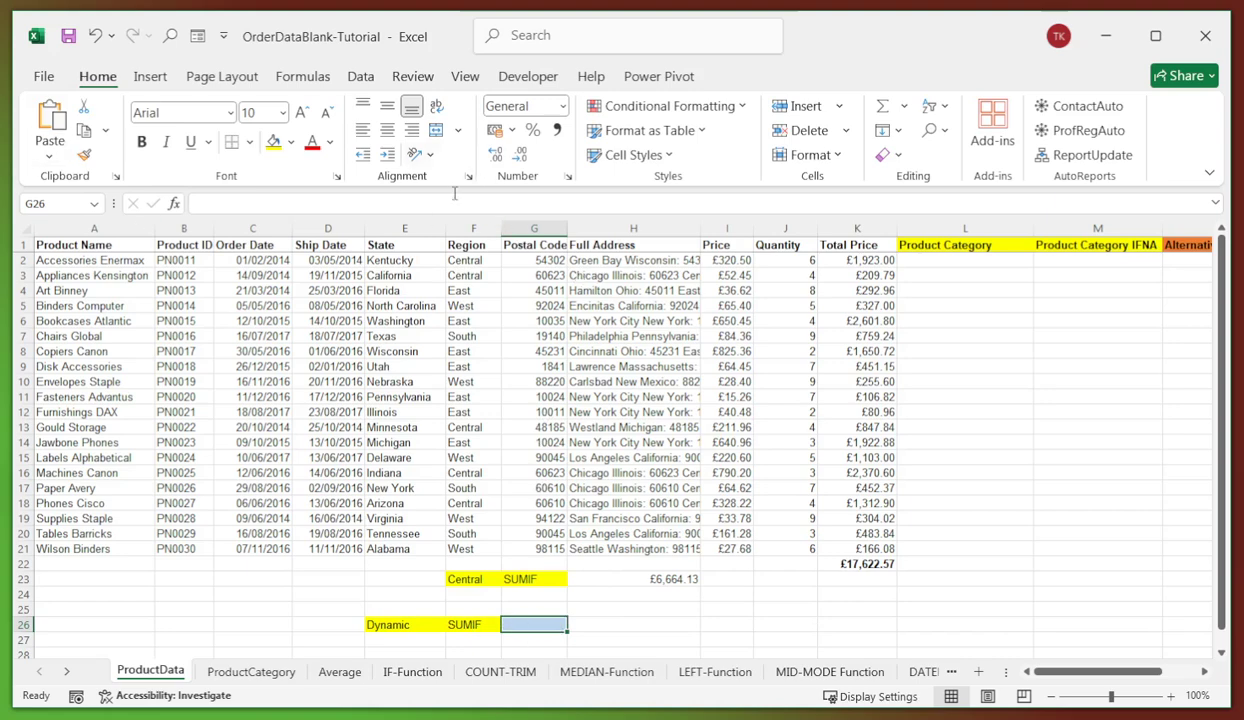
click(360, 78)
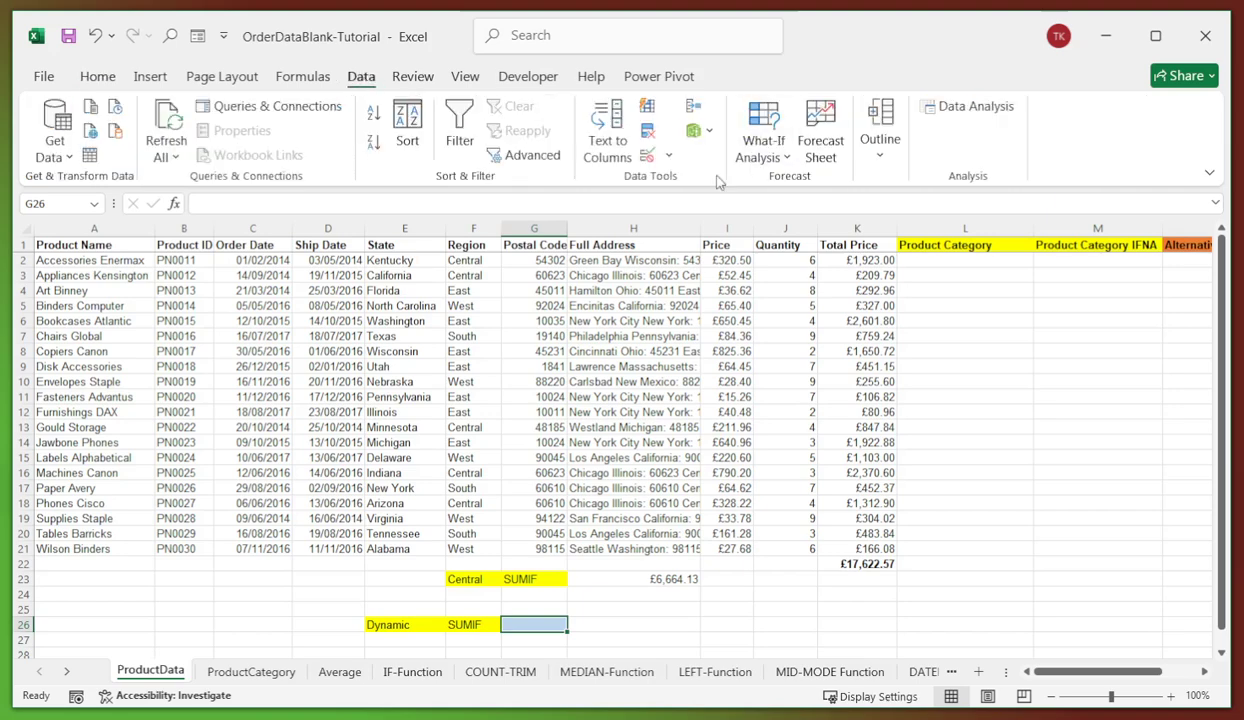
click(669, 157)
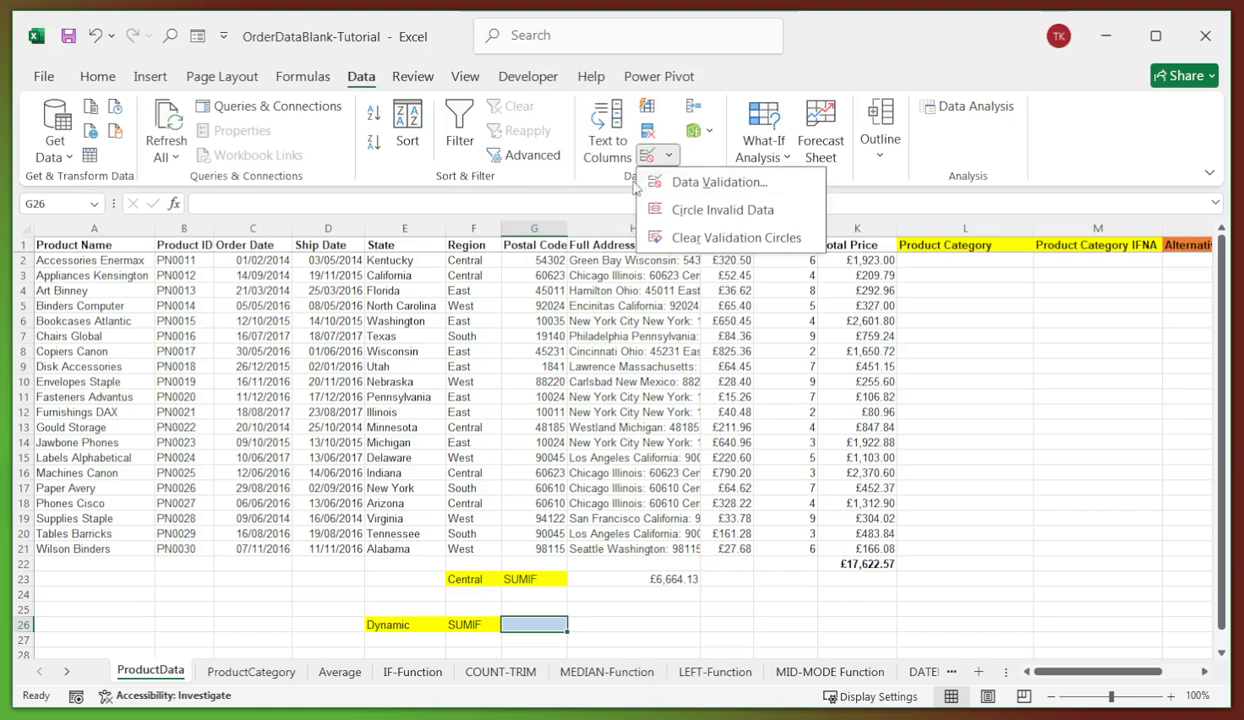
click(710, 184)
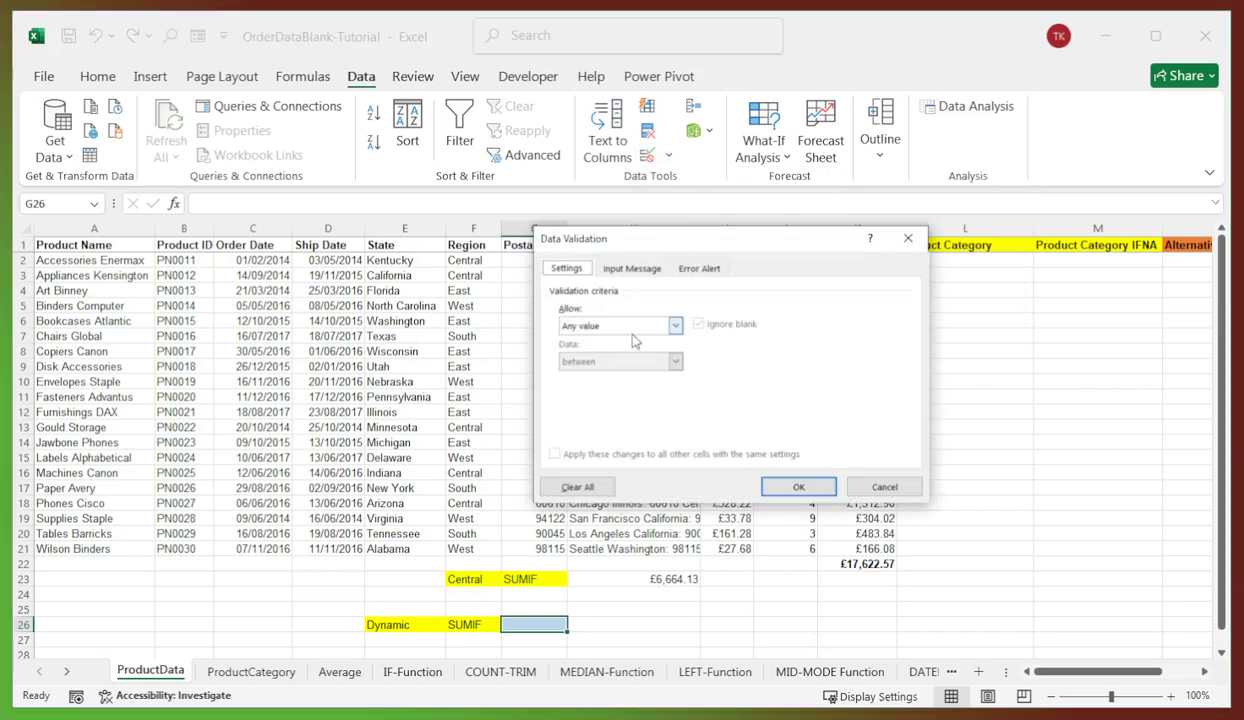
click(675, 325)
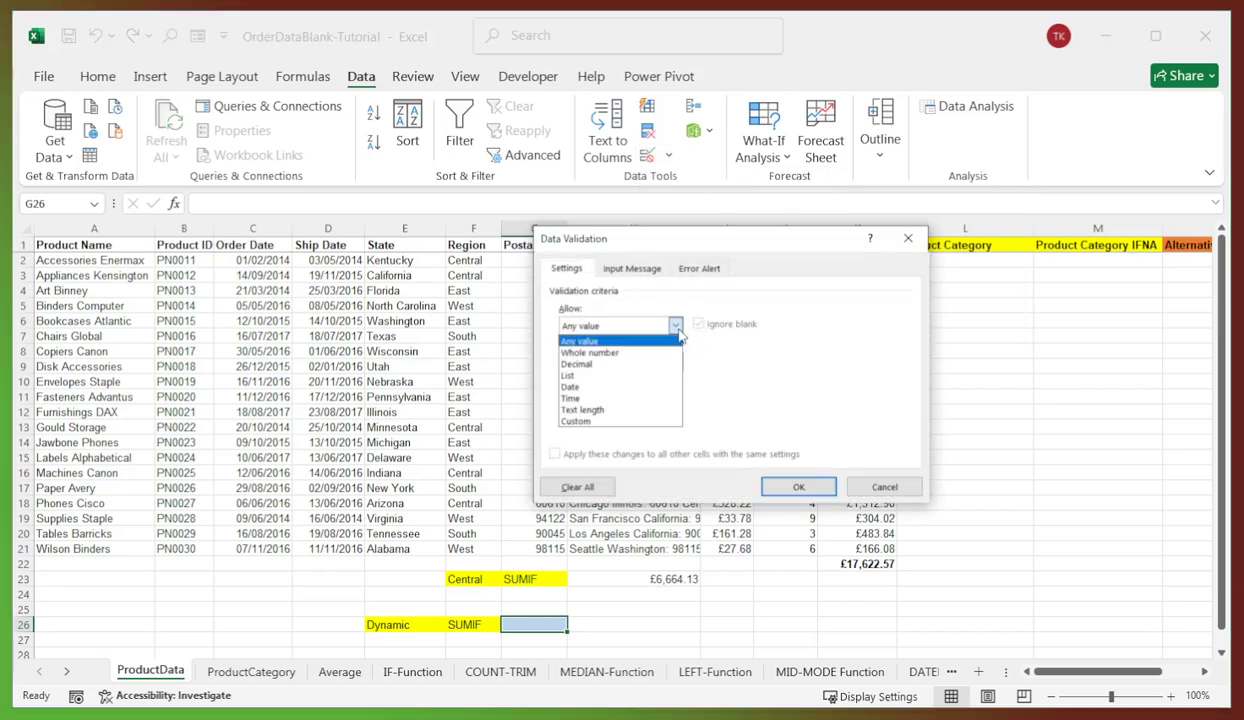
click(572, 375)
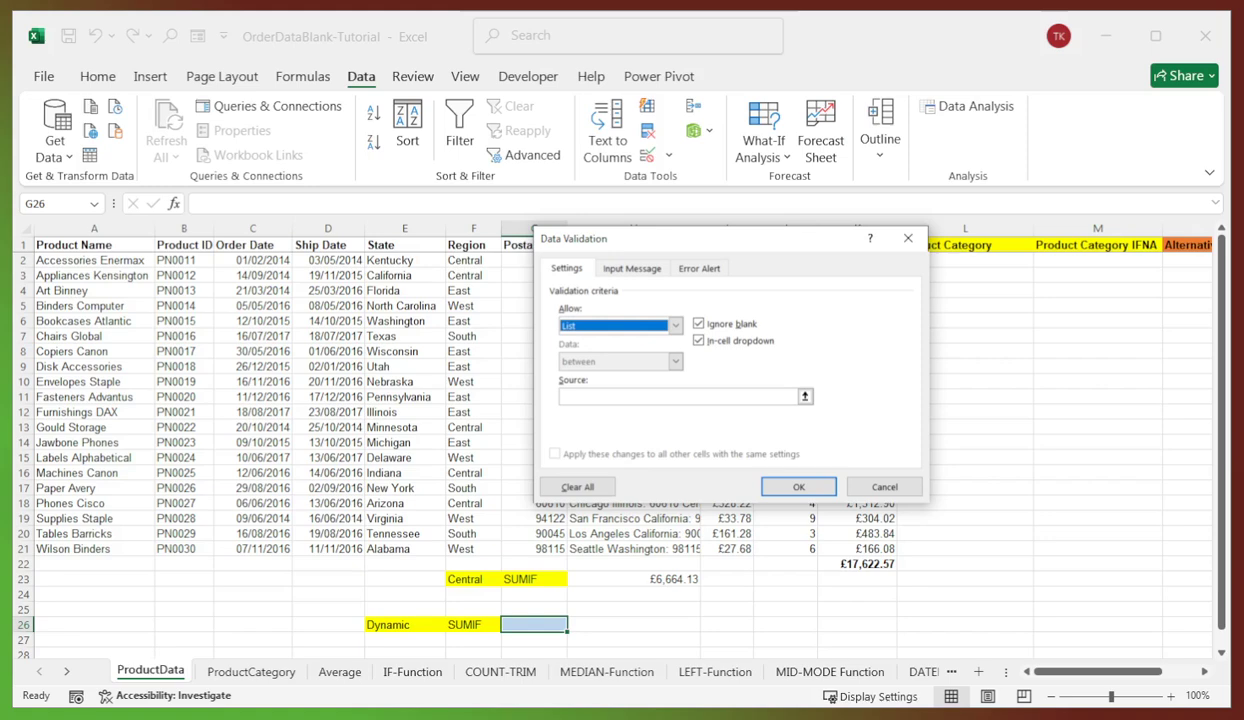
click(678, 397)
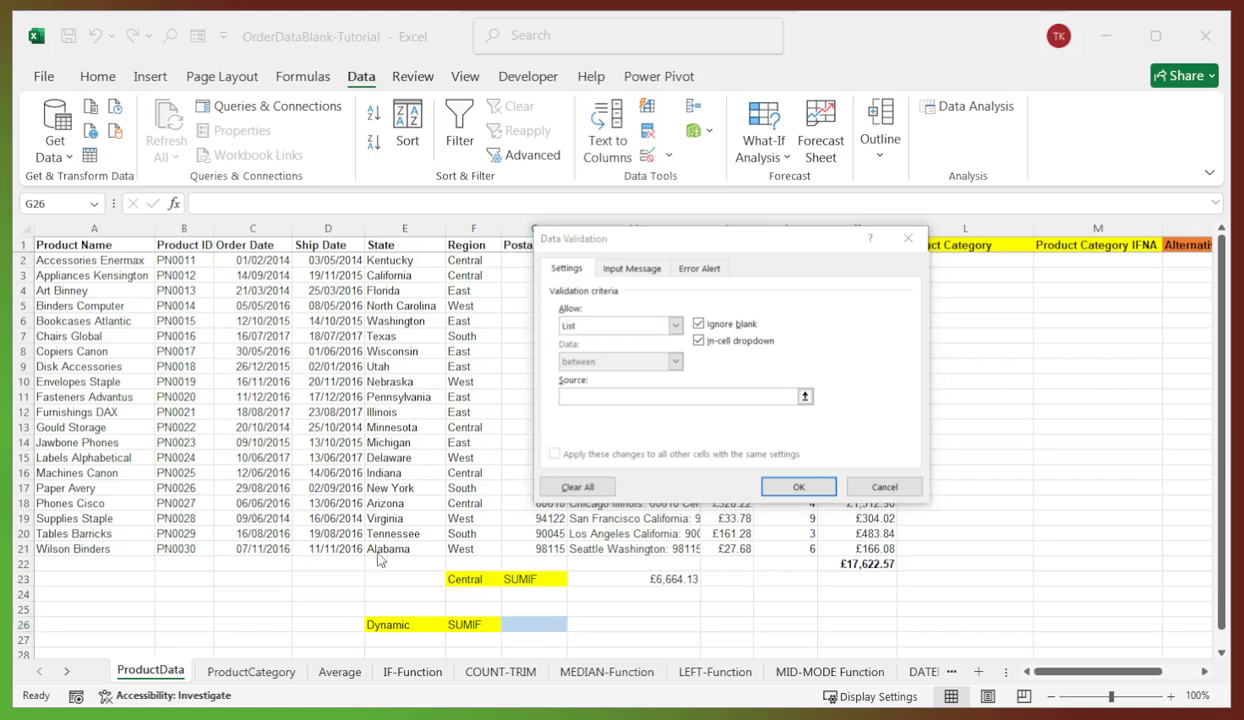
click(620, 397)
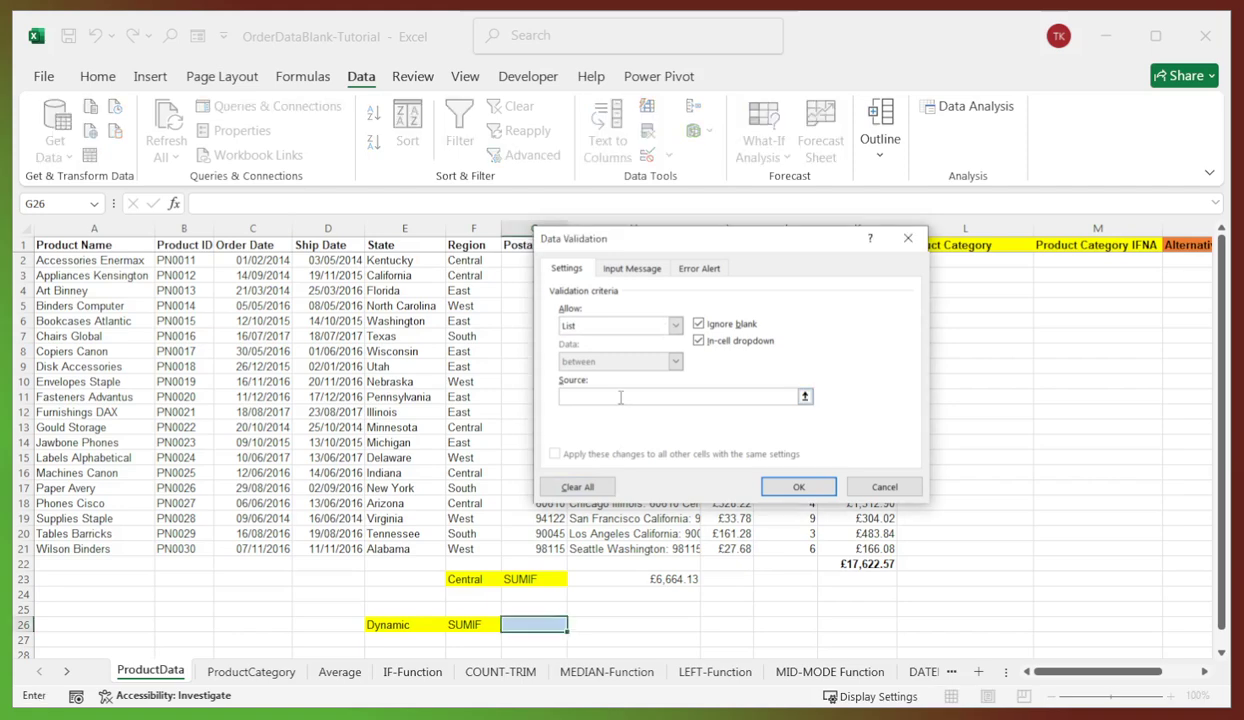
text(Central,East,South,West)
click(798, 486)
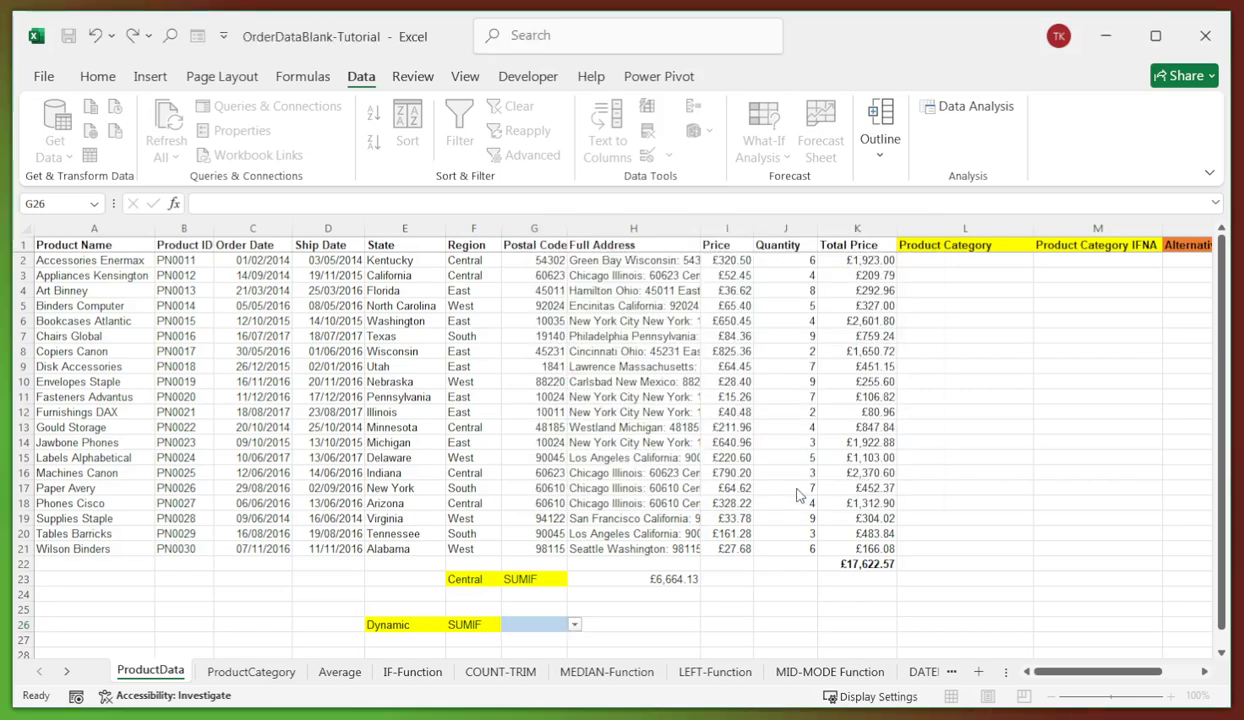
- Test G26's new region dropdown and close it without choosing
click(575, 625)
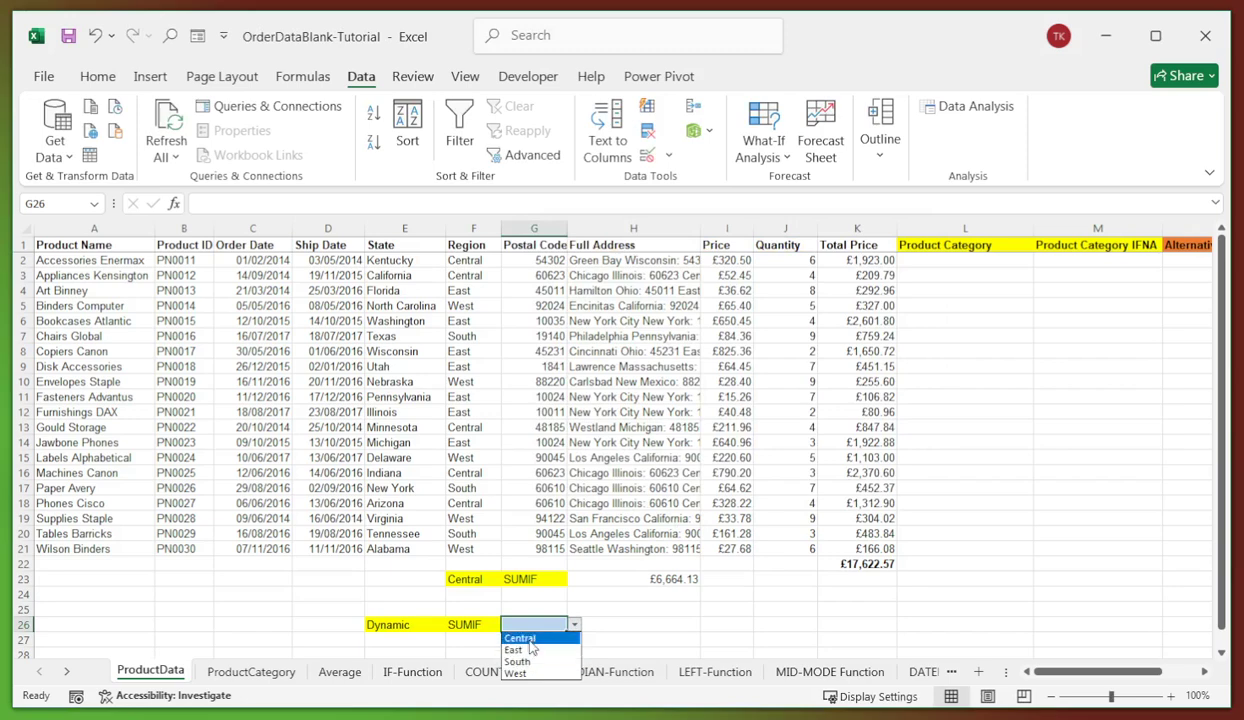
click(615, 627)
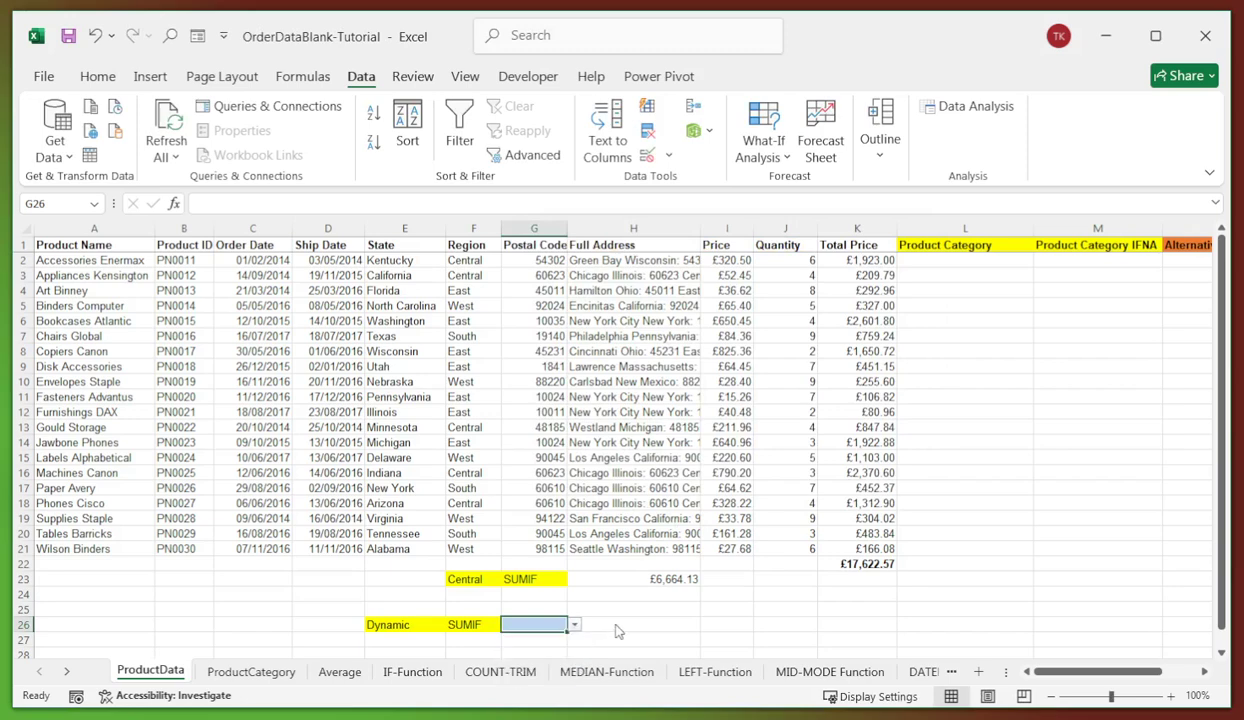
click(636, 626)
- Enter =SUMIF(F2:K21,G26,K2:K21) in H26 so it reads the region from G26
click(655, 579)
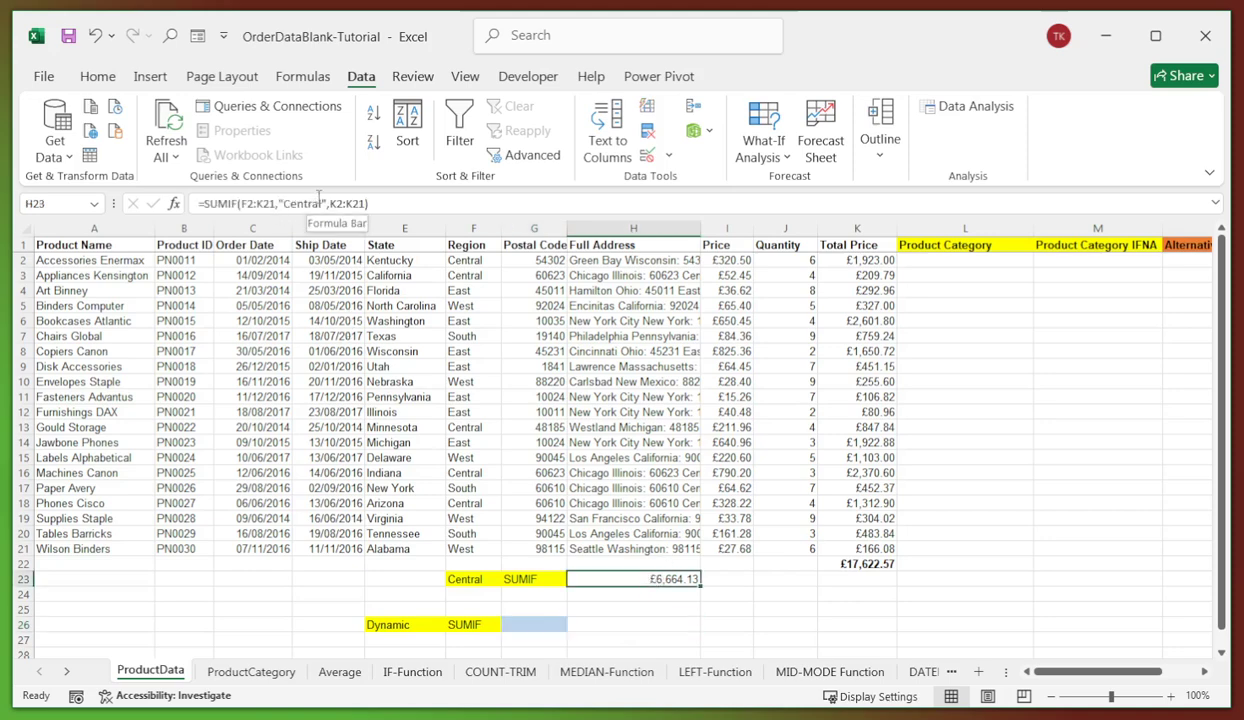
click(520, 622)
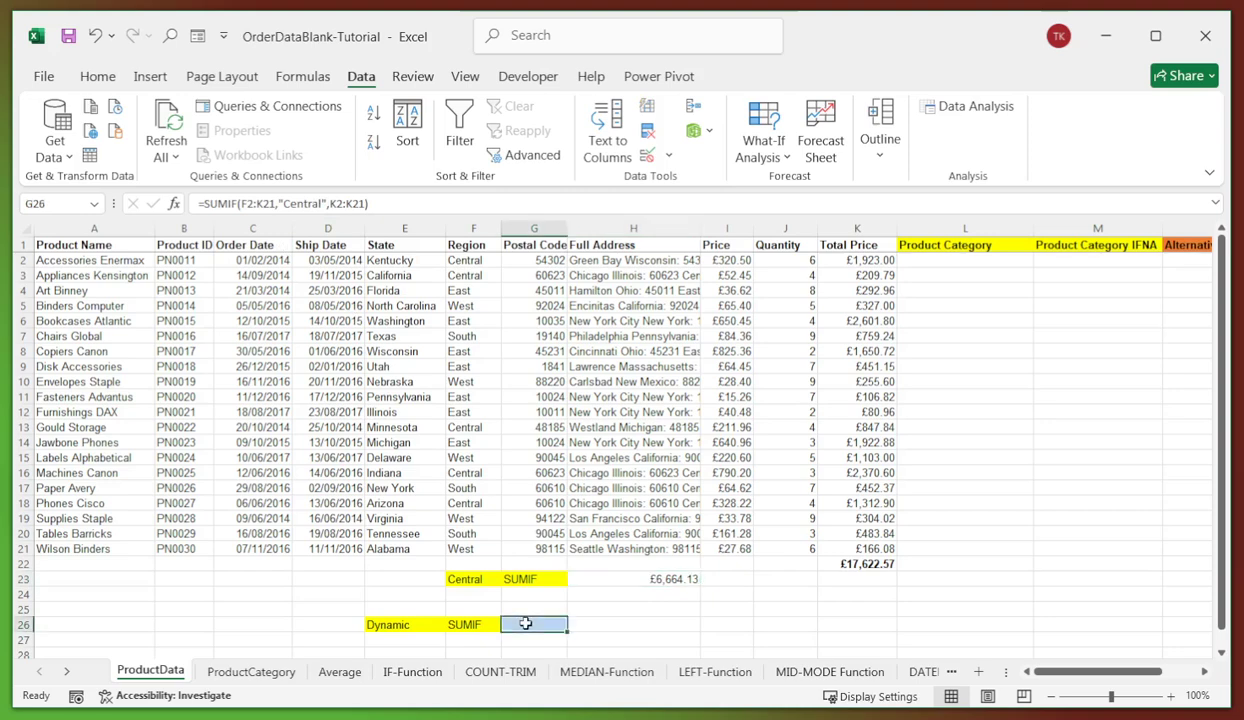
click(615, 622)
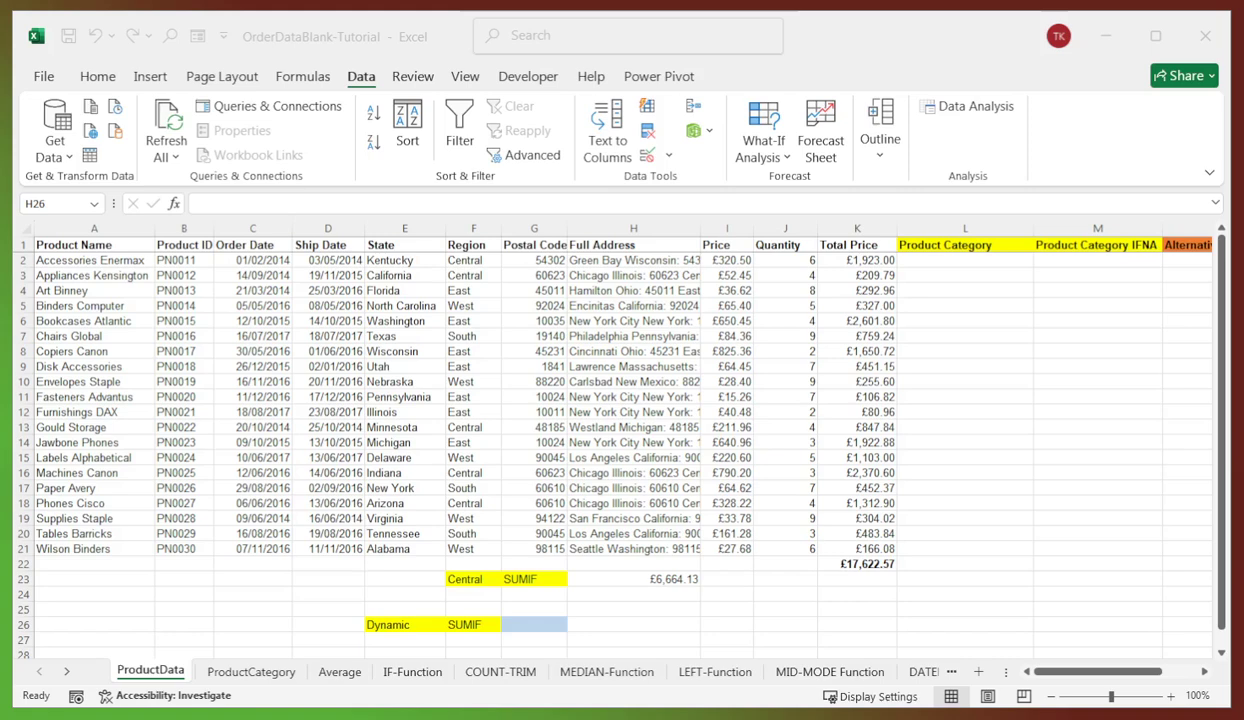
click(616, 620)
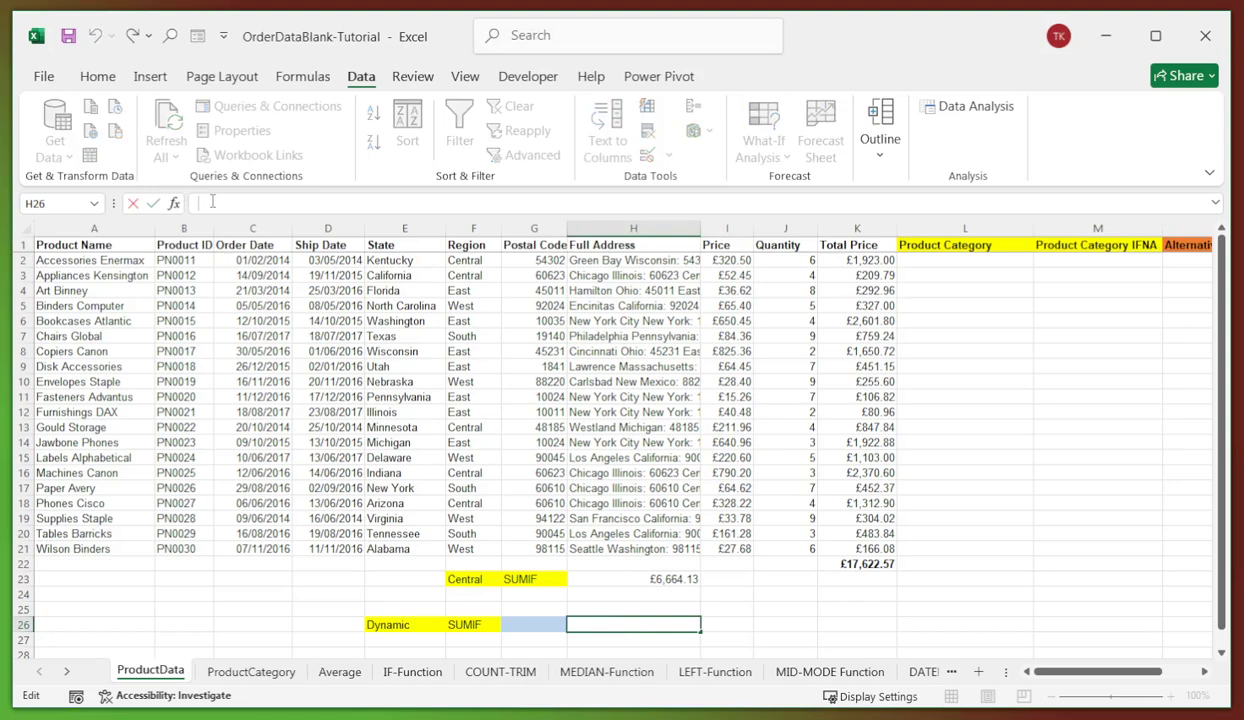
text(=SUMIF(F2:F21,G26,K2:K21))
key(Return)
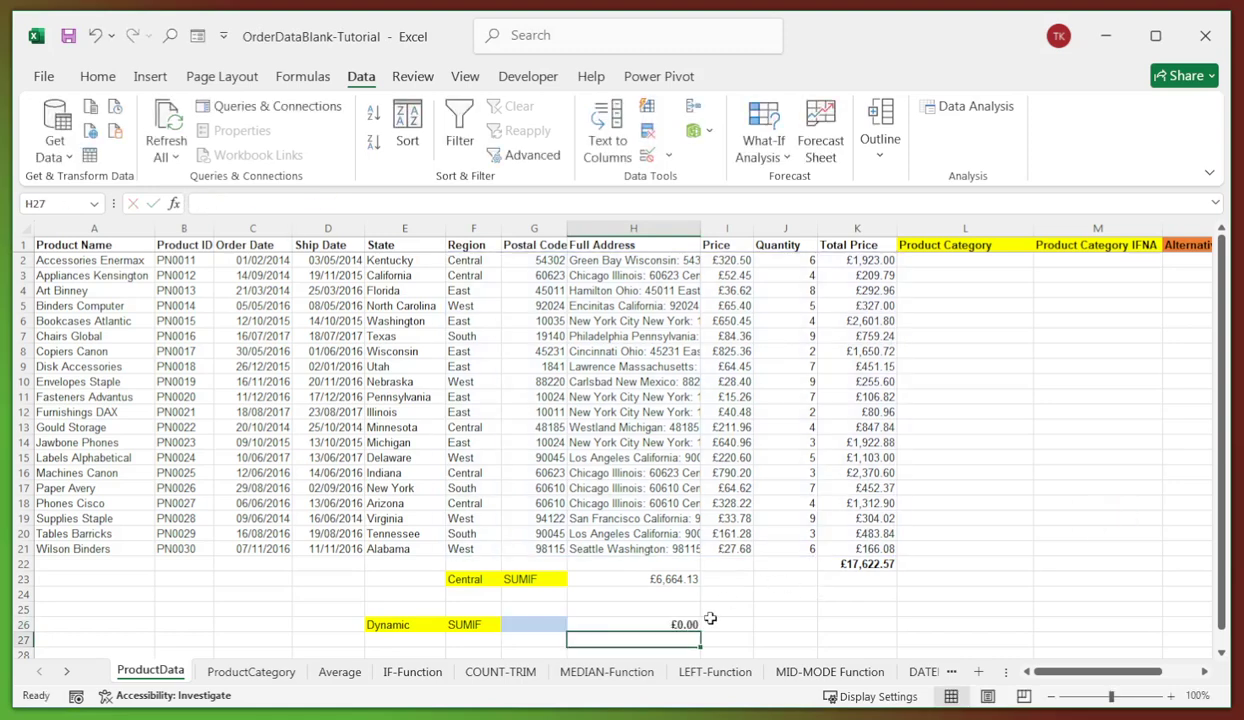
click(656, 620)
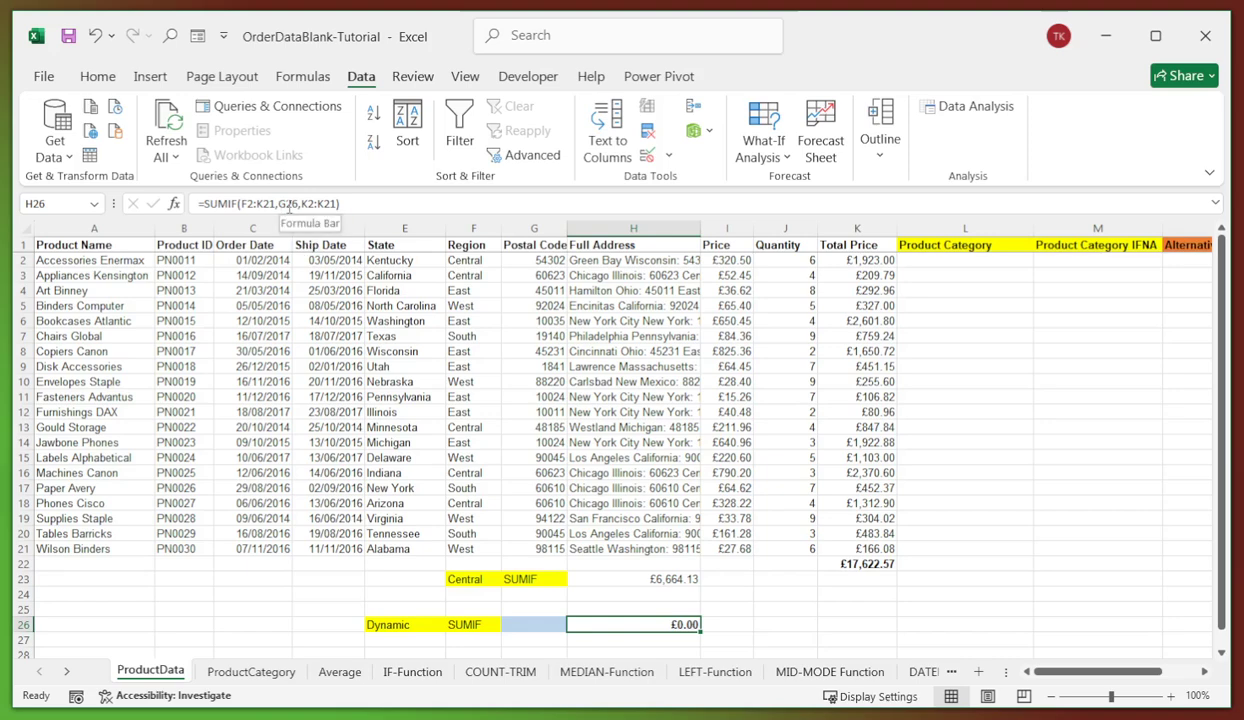
- Pick Central, East, South, then West in G26, ending with H26 at £2,155.70
click(529, 622)
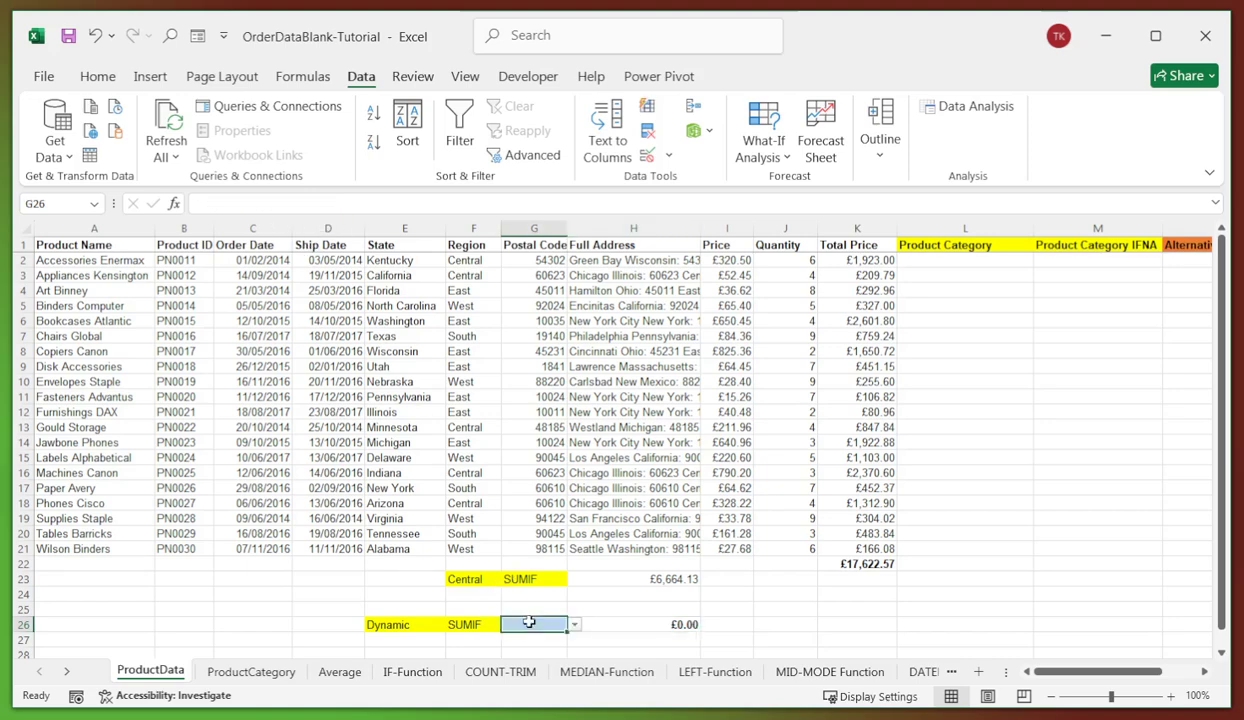
click(576, 624)
click(520, 634)
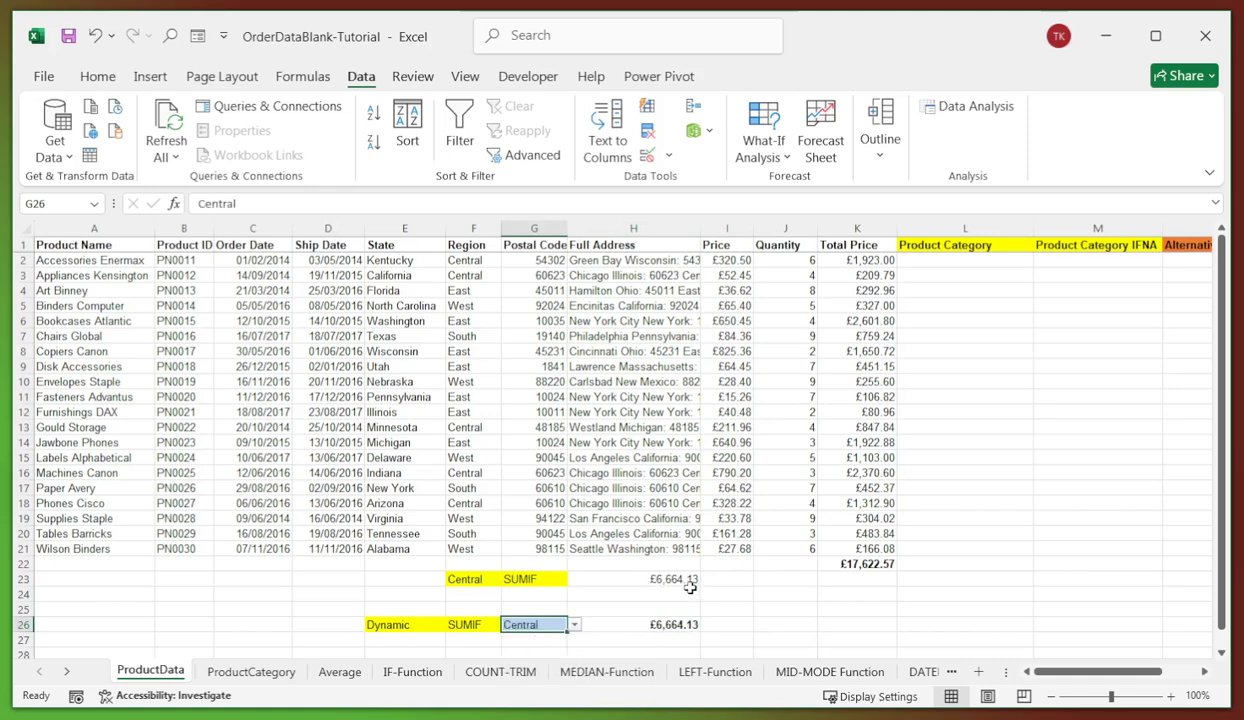
click(576, 626)
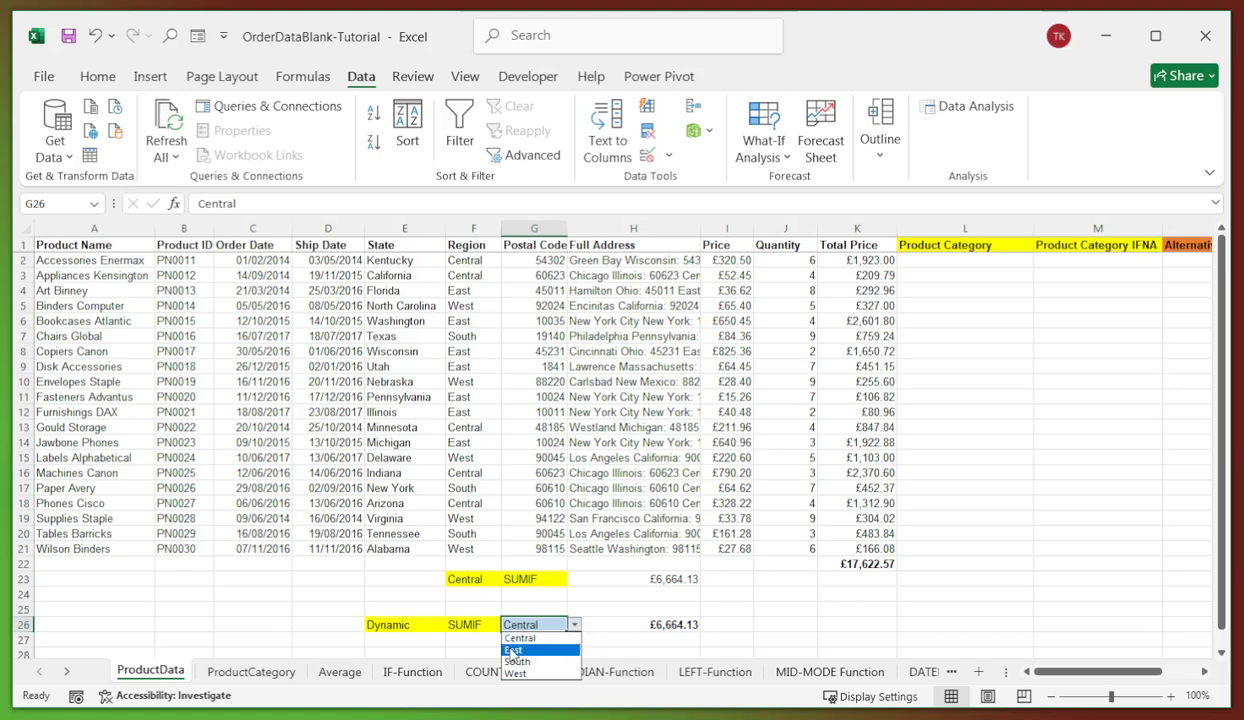
click(505, 647)
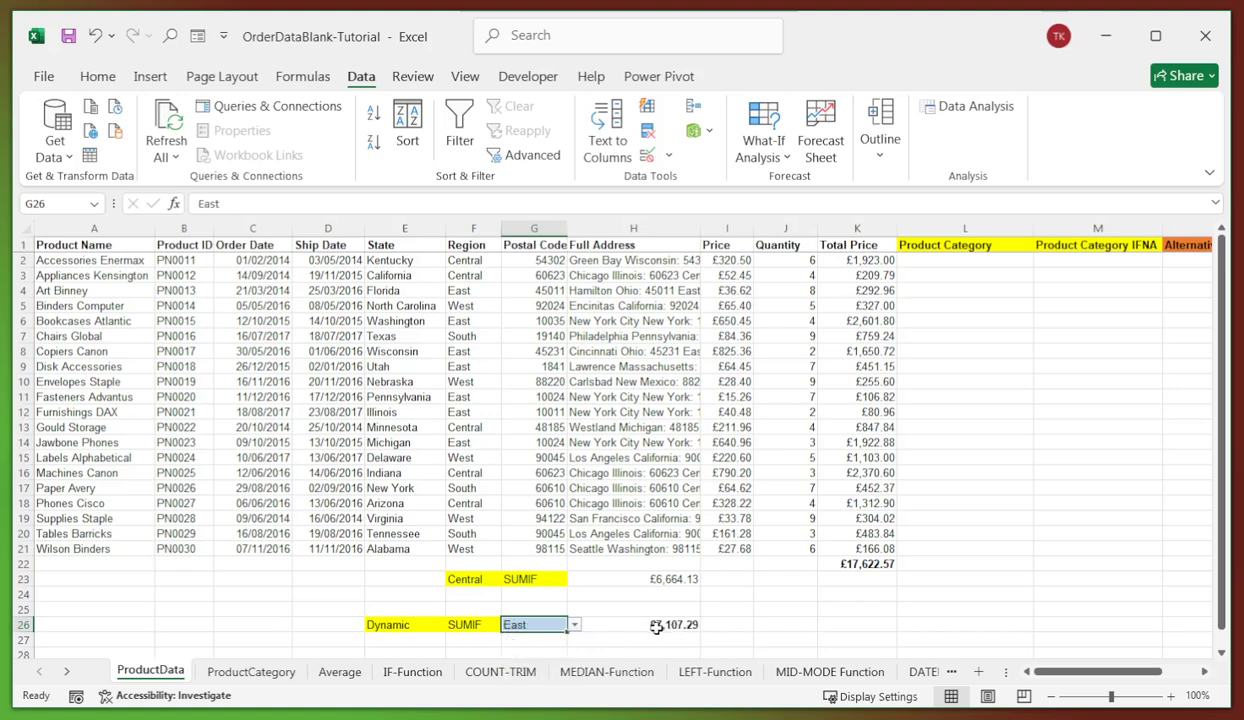
click(576, 626)
click(510, 638)
click(576, 626)
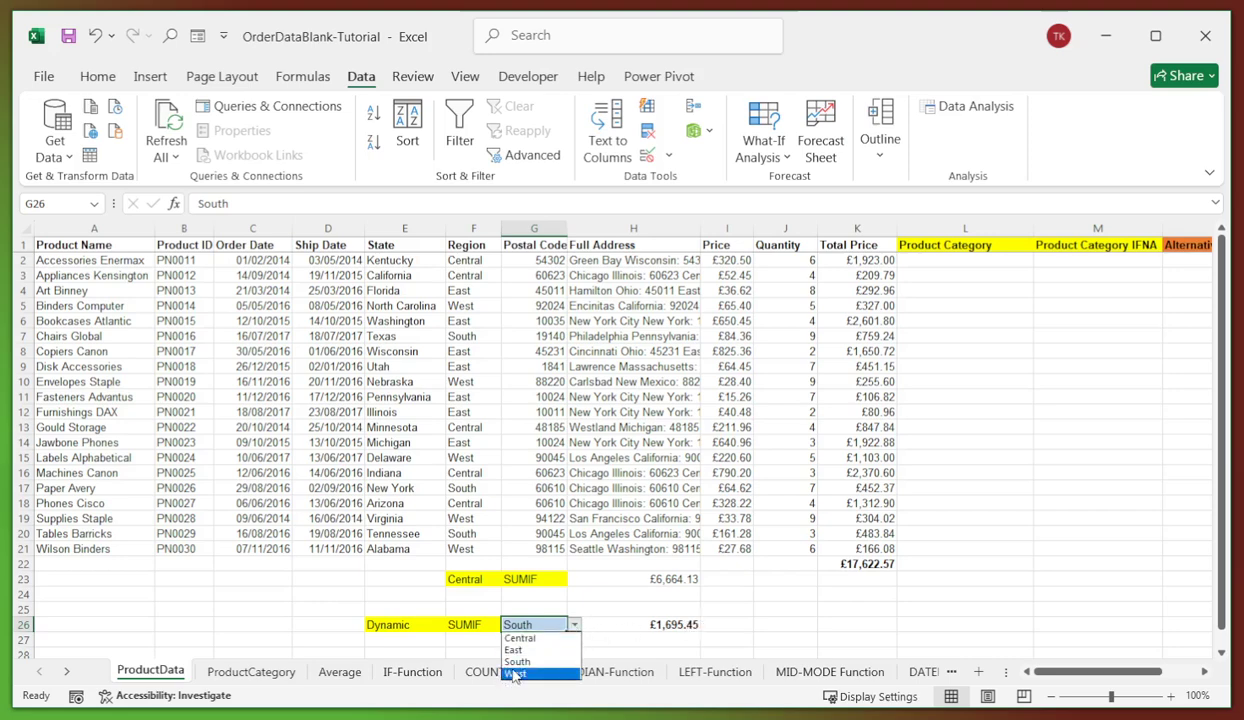
click(514, 674)
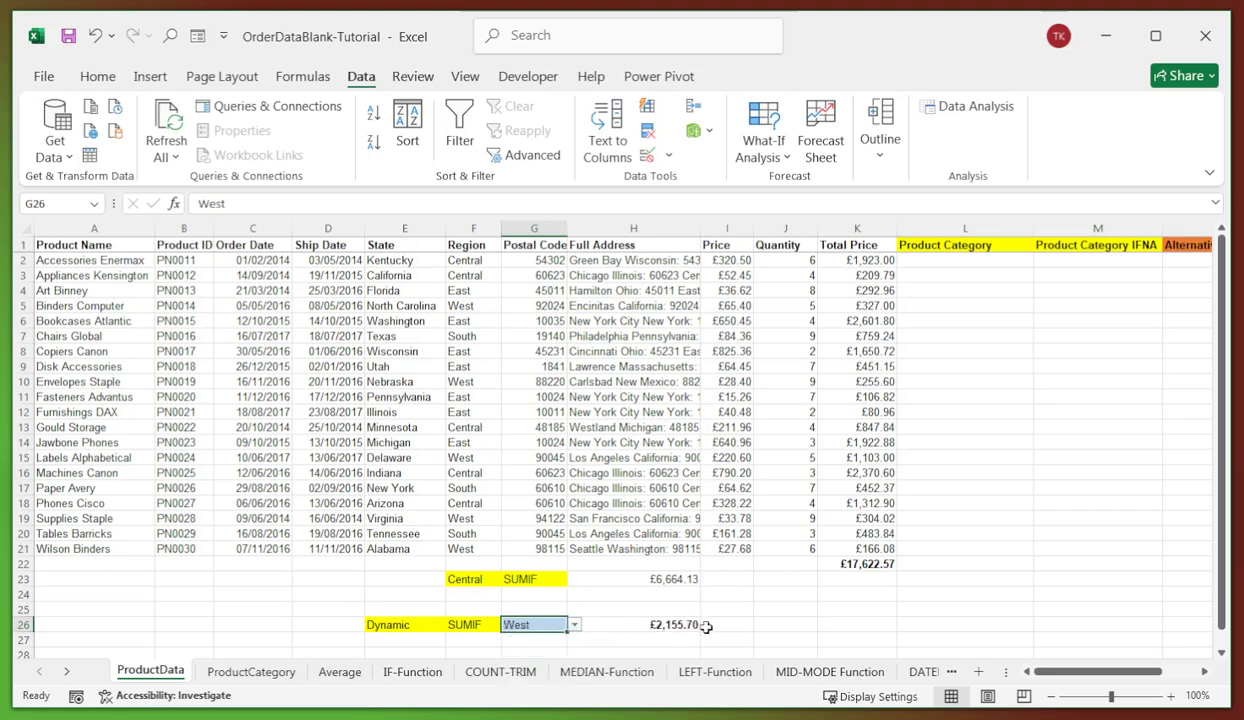
click(716, 624)
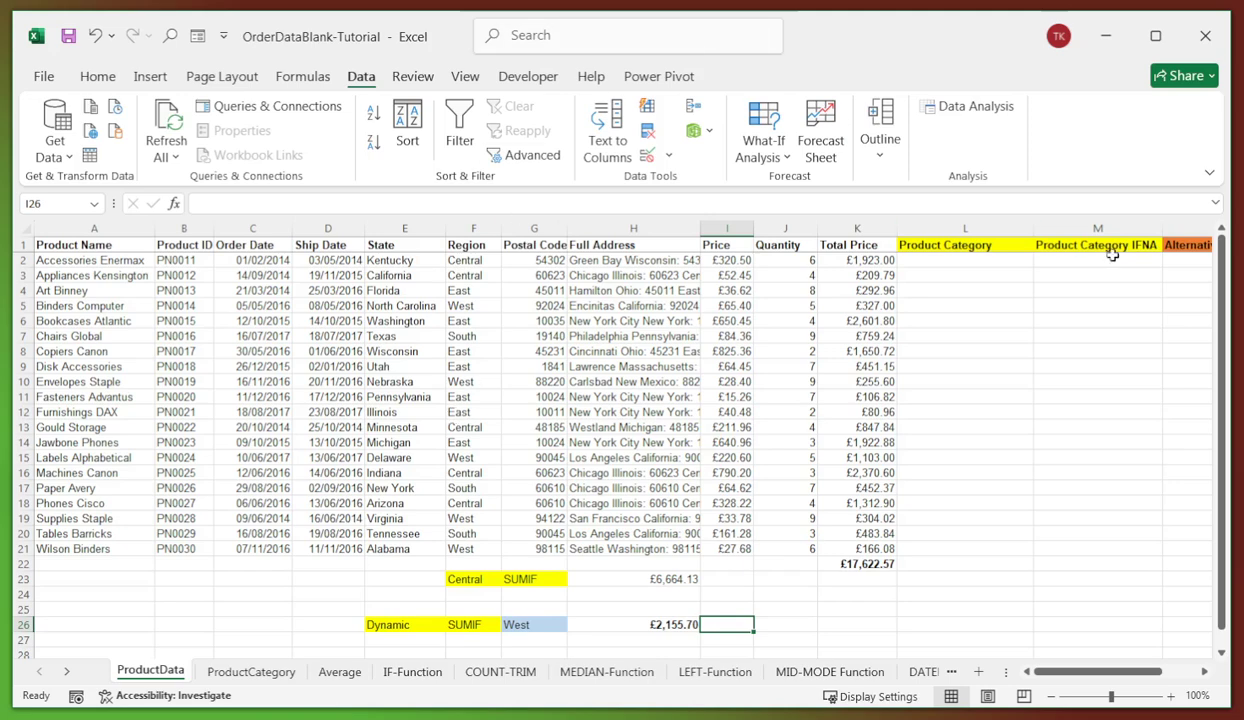
click(910, 258)
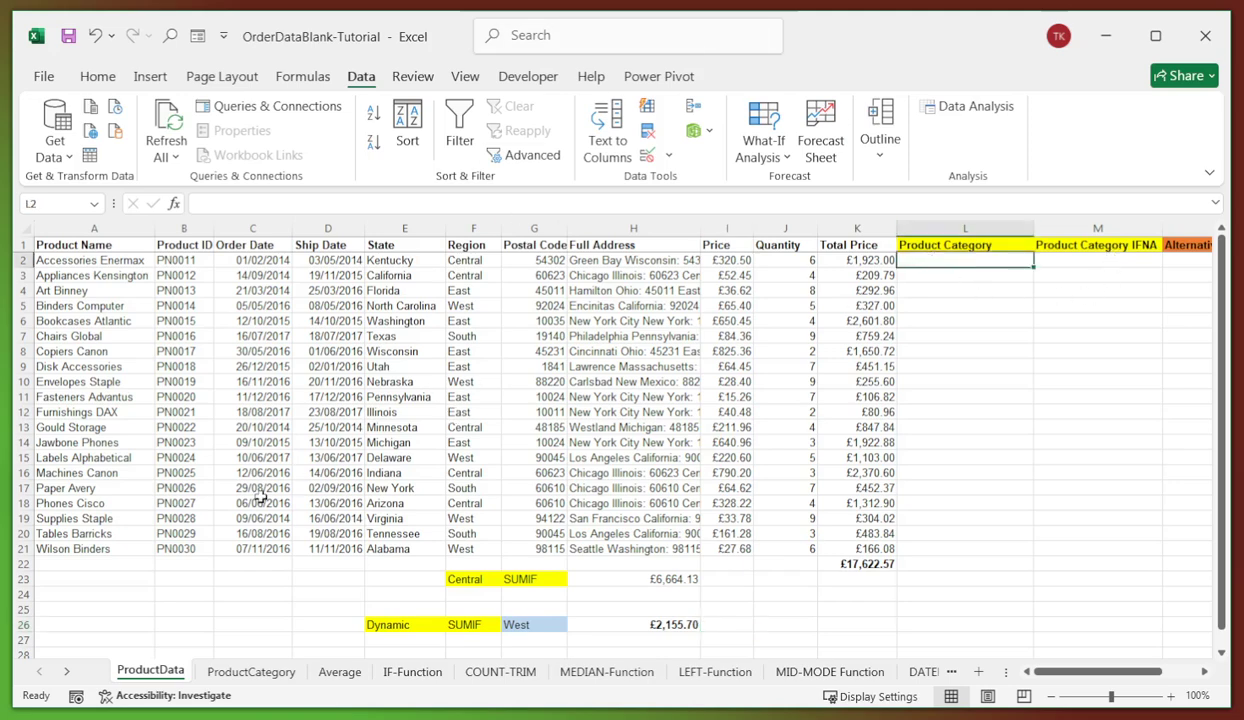
click(162, 562)
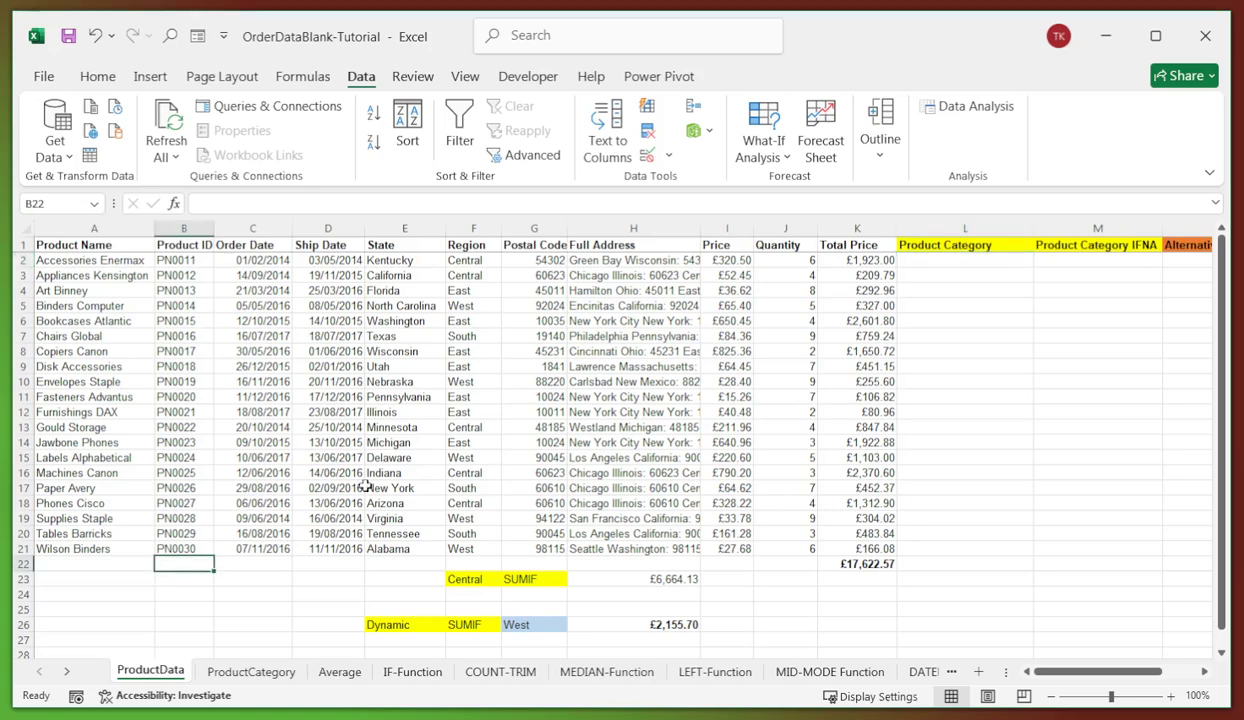
click(900, 258)
click(166, 558)
click(926, 262)
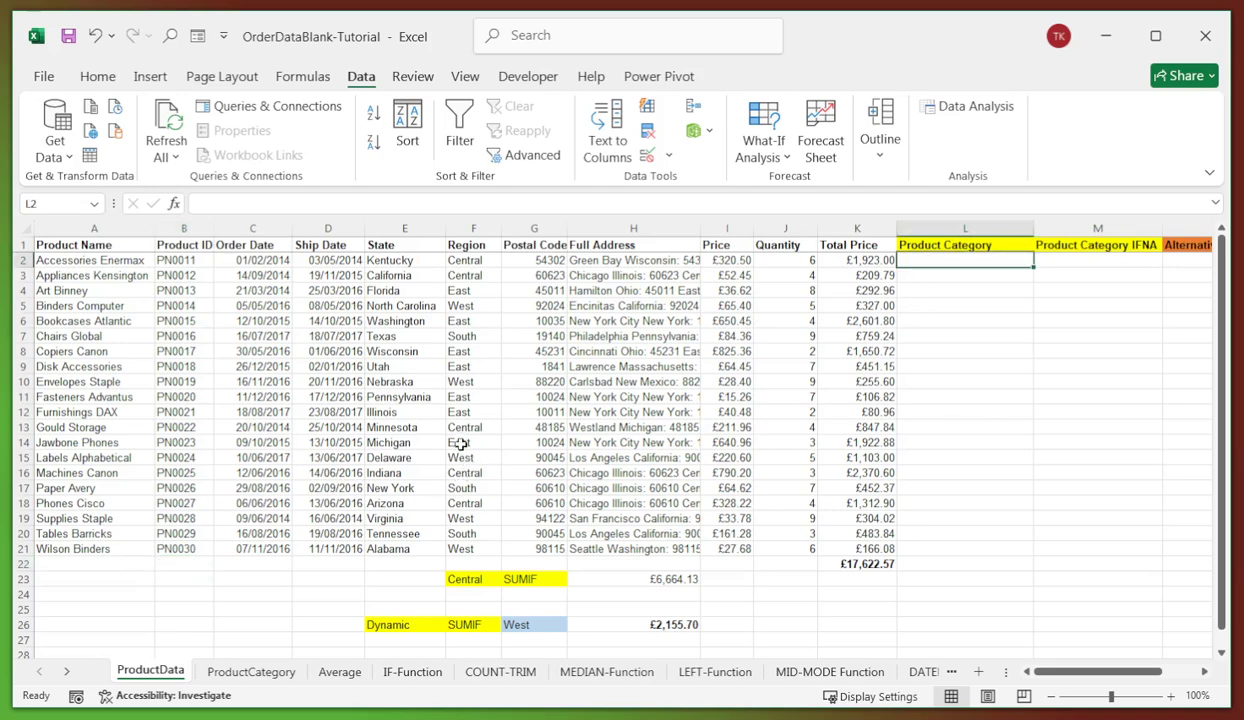
click(246, 672)
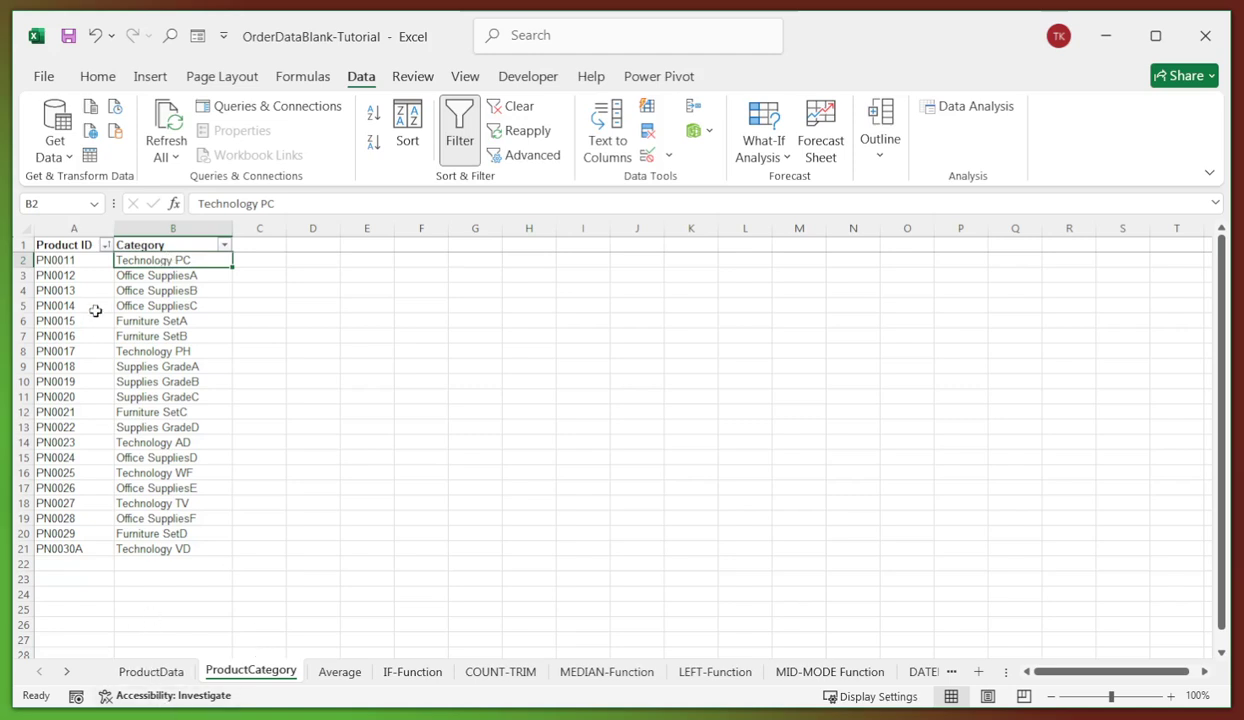
click(74, 228)
click(178, 501)
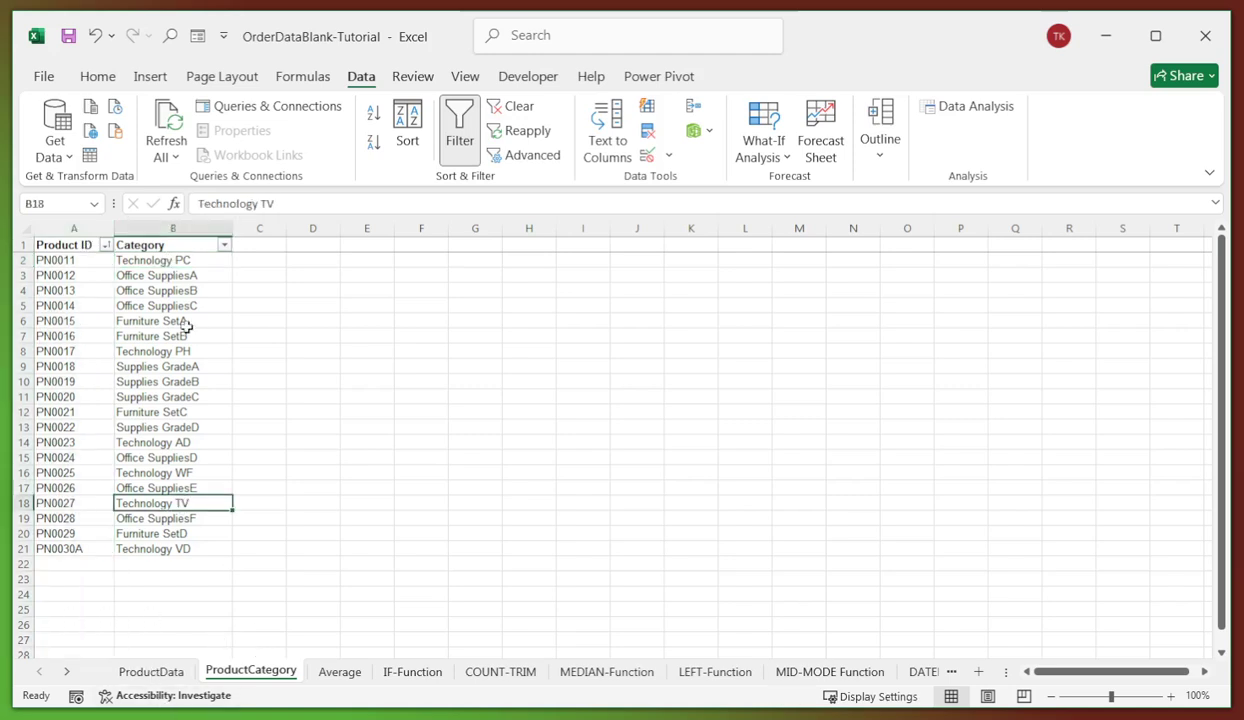
click(155, 676)
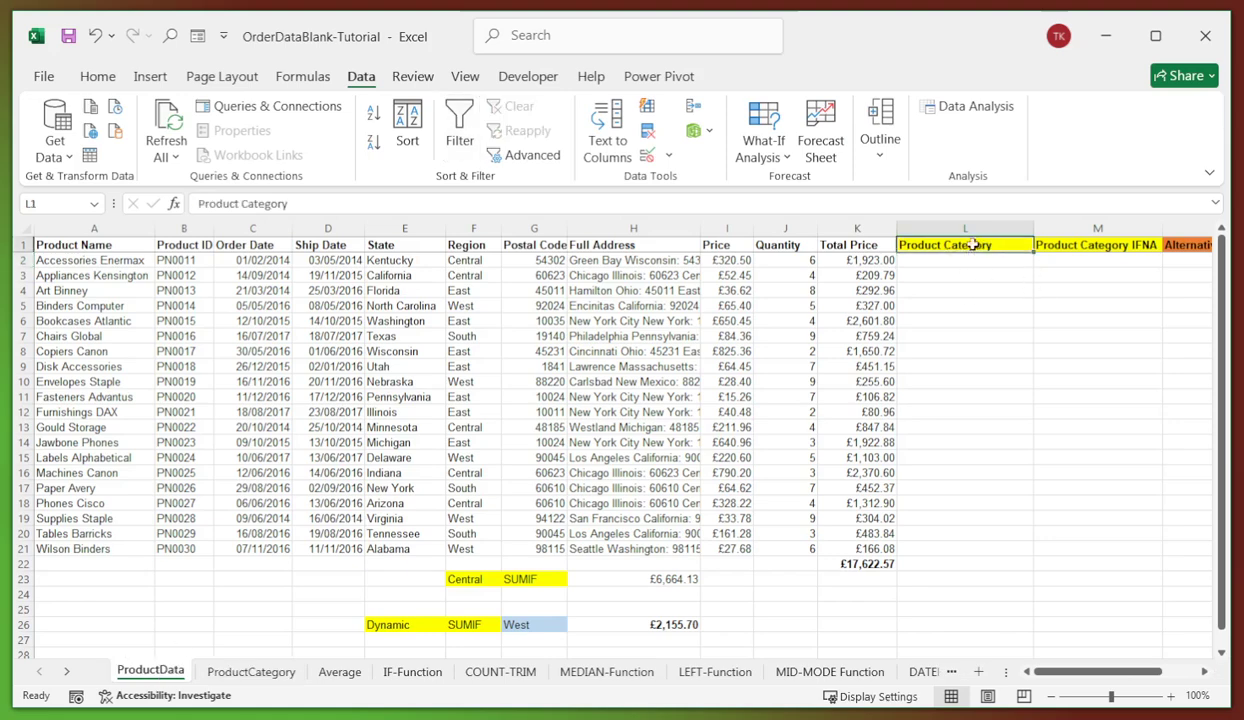
click(955, 303)
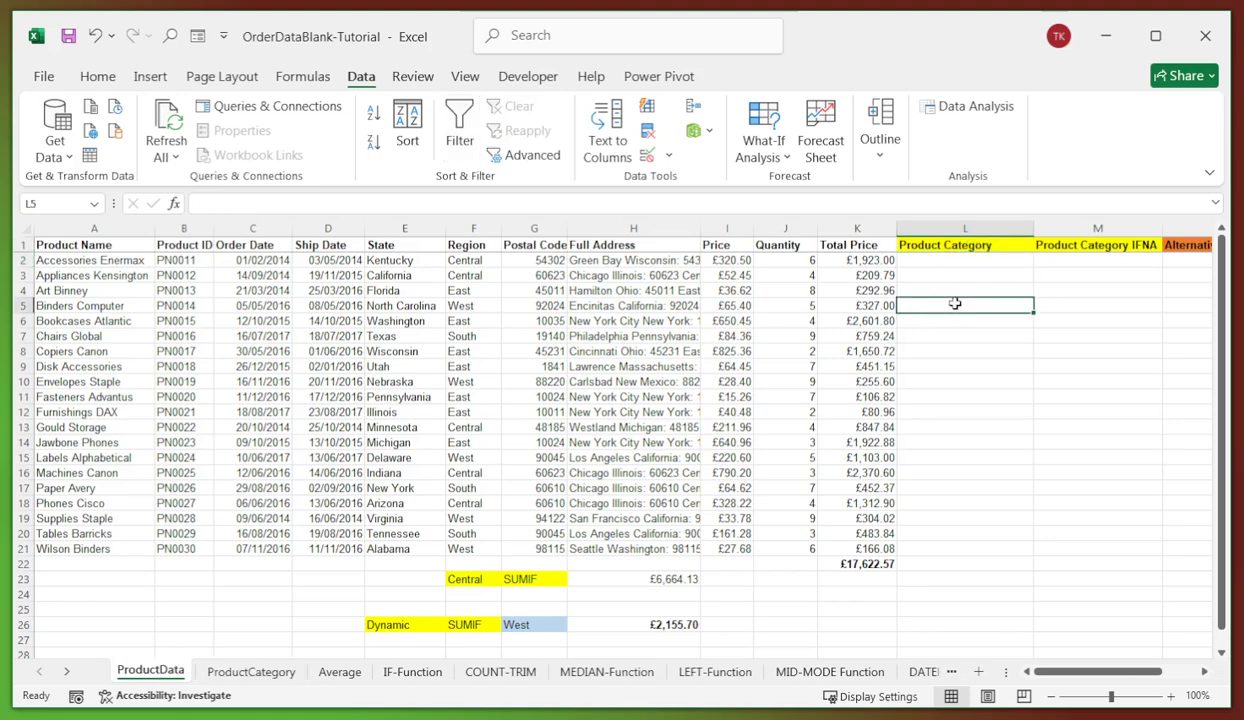
click(931, 260)
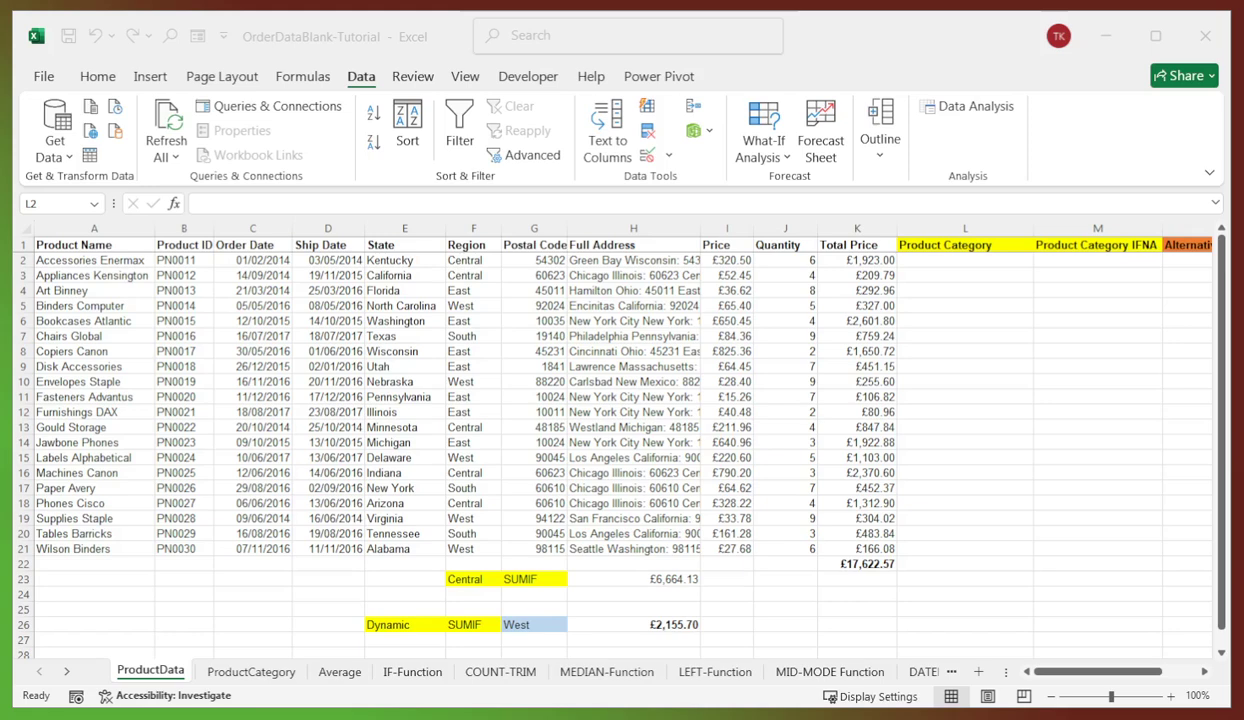
- Enter the VLOOKUP Product Category formula in L2
click(915, 260)
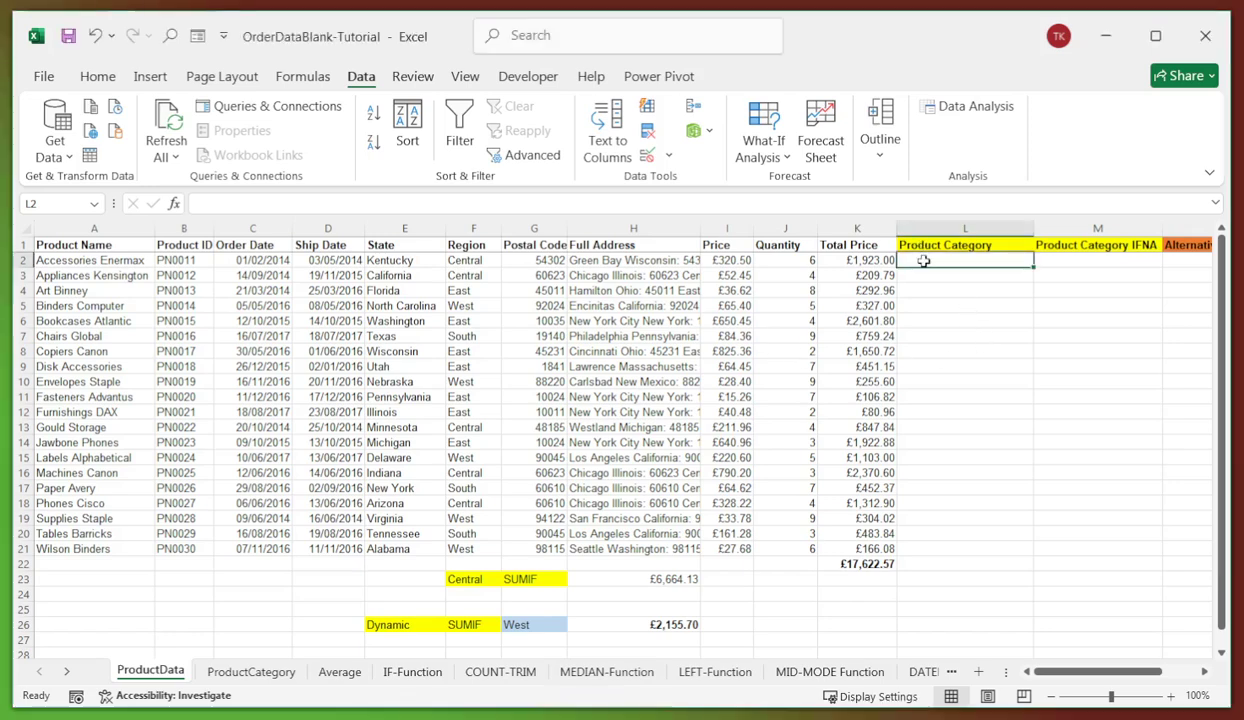
click(351, 203)
text(=VLOOKUP(B2,ProductCategory!$A$2:$B$21,2,FALSE))
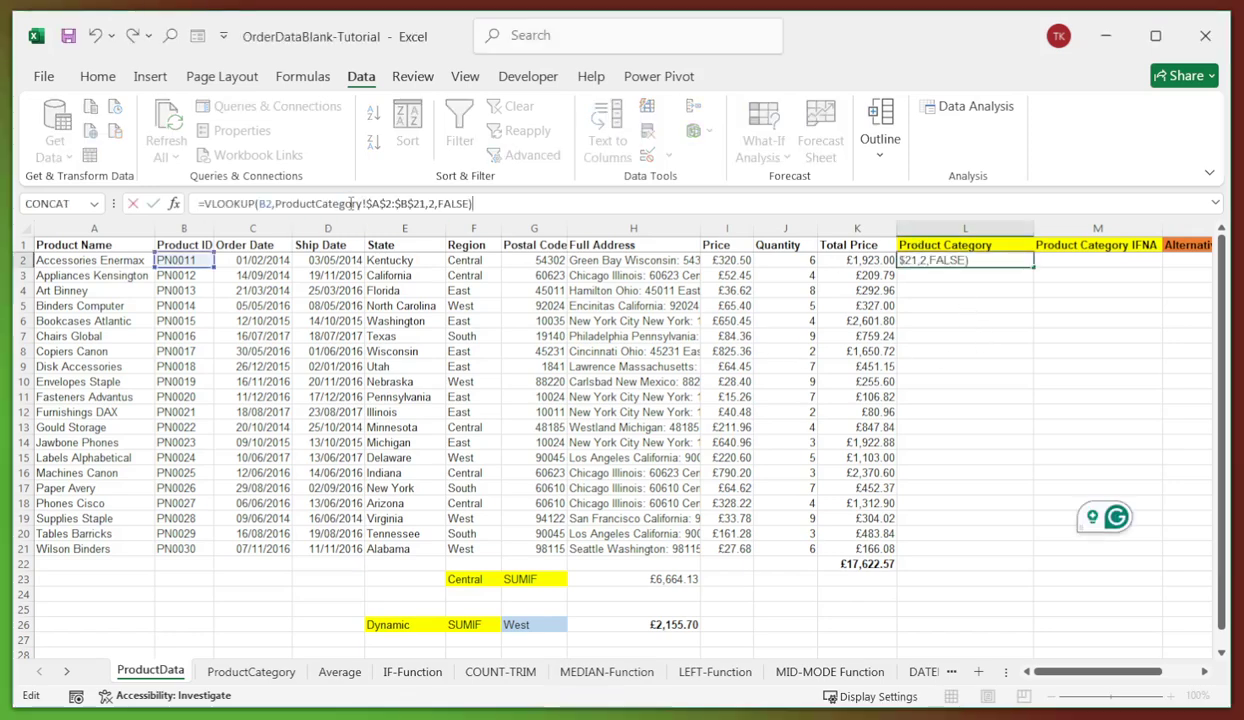
key(Return)
click(923, 314)
click(953, 260)
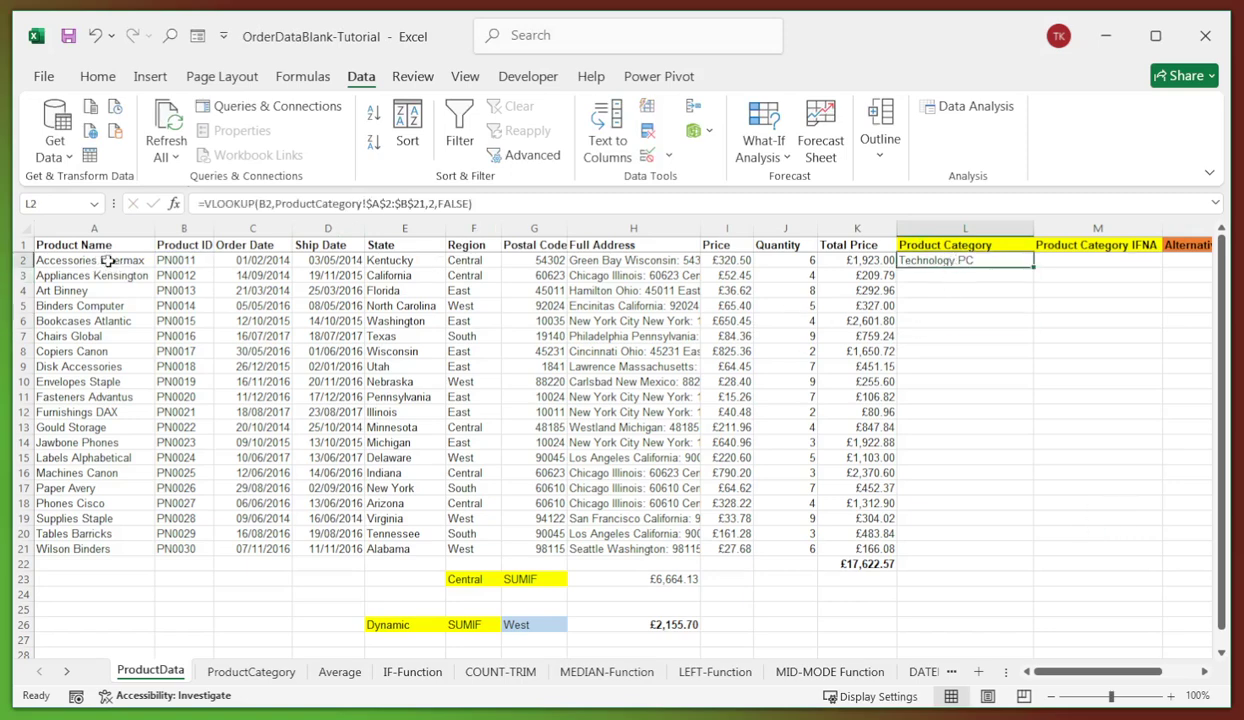
- Confirm on the ProductCategory sheet that PN0011 maps to Technology PC, matching L2
click(180, 260)
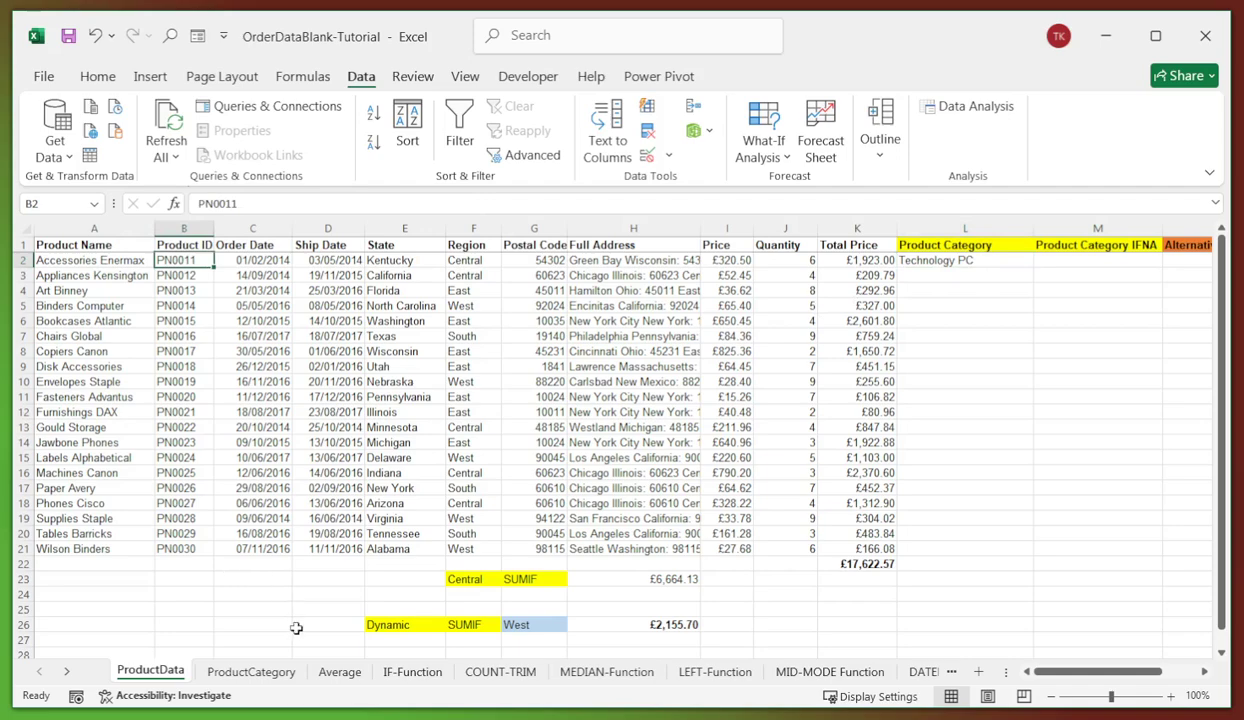
click(251, 670)
click(167, 259)
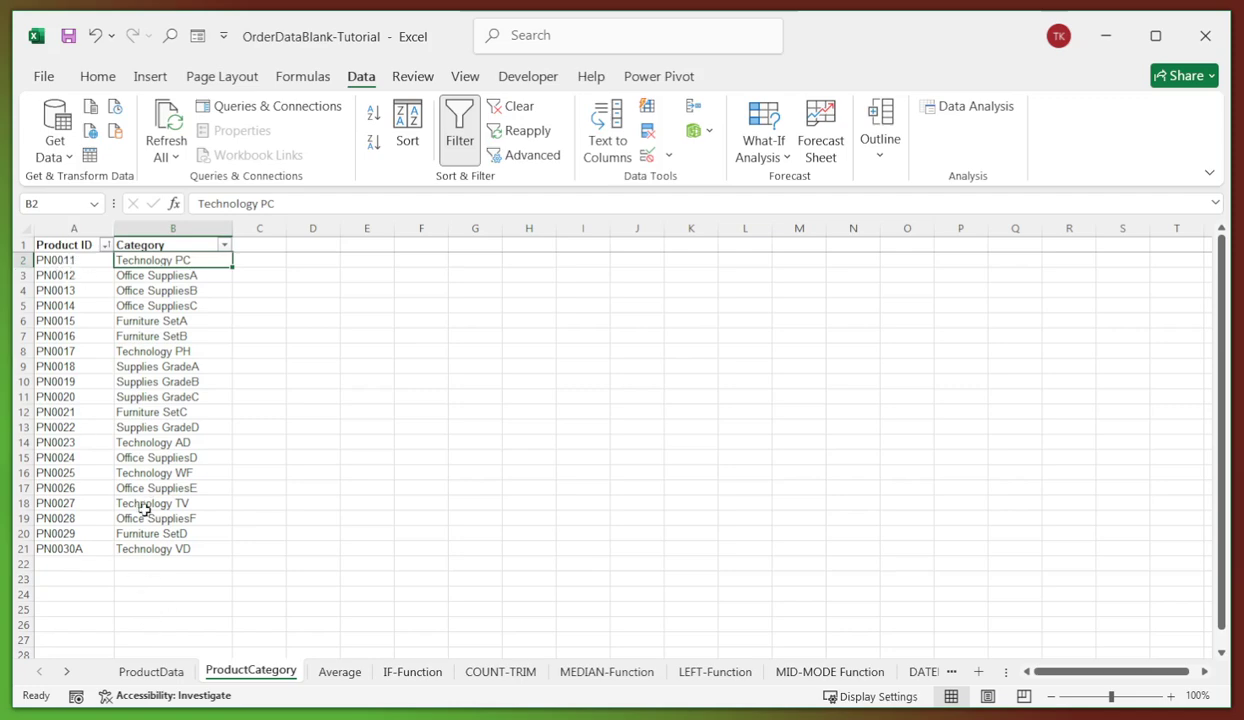
click(148, 674)
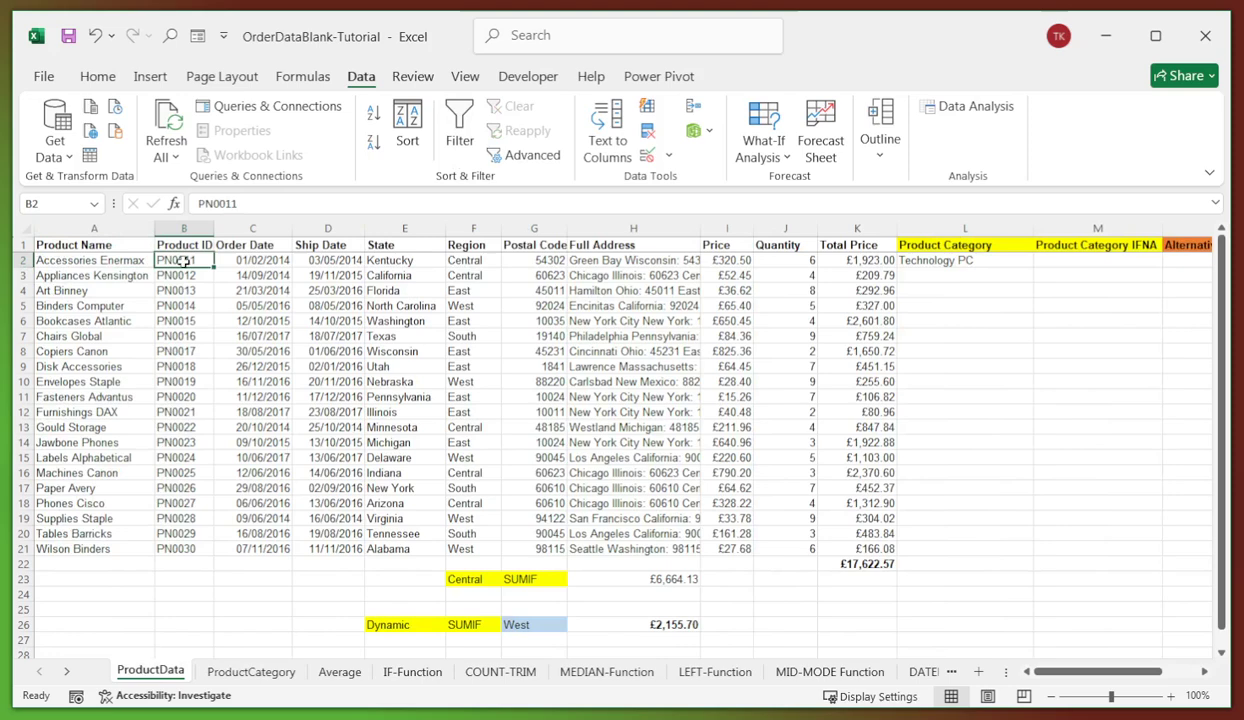
click(920, 258)
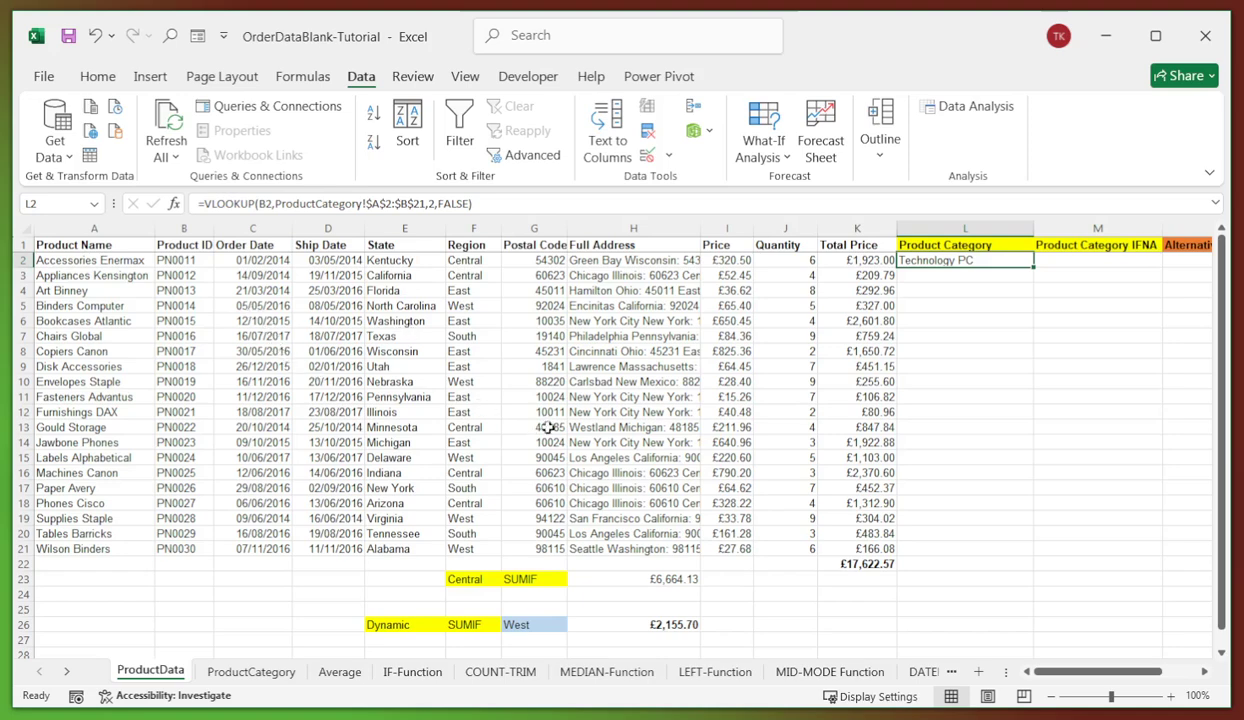
- Fill L2's lookup down the column and delete the extra #N/A results in L22:L23
double_click(1036, 267)
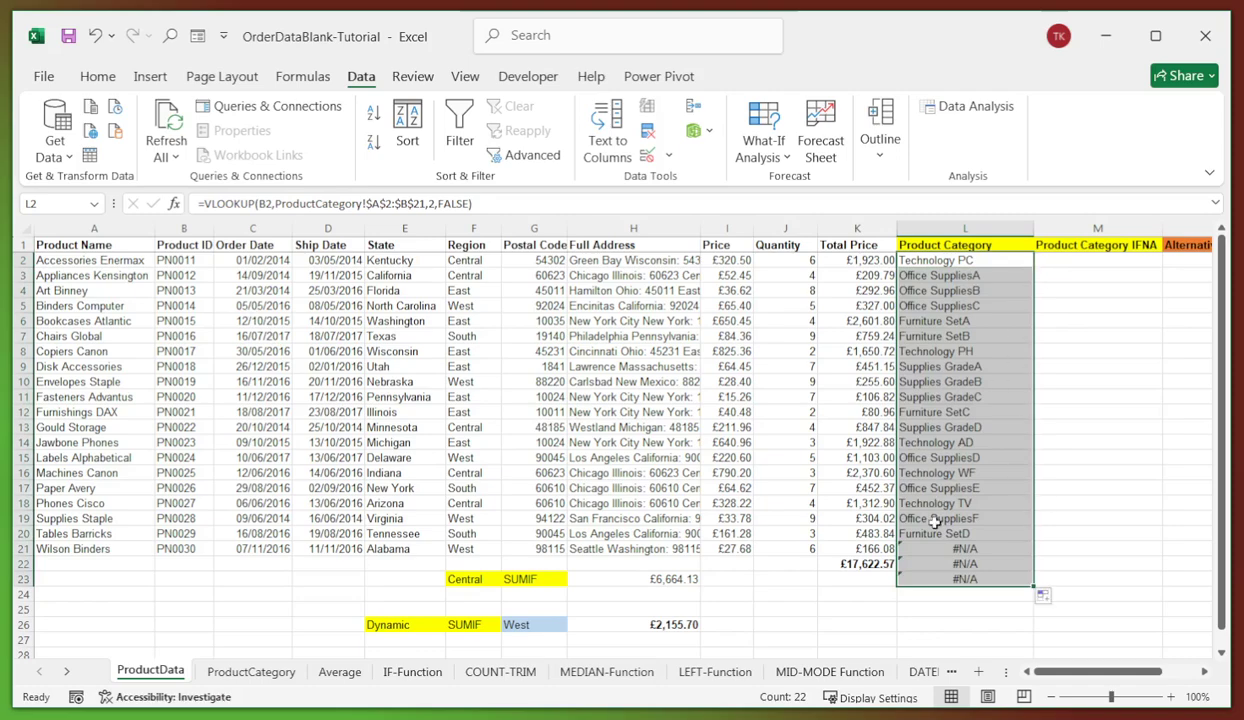
click(947, 579)
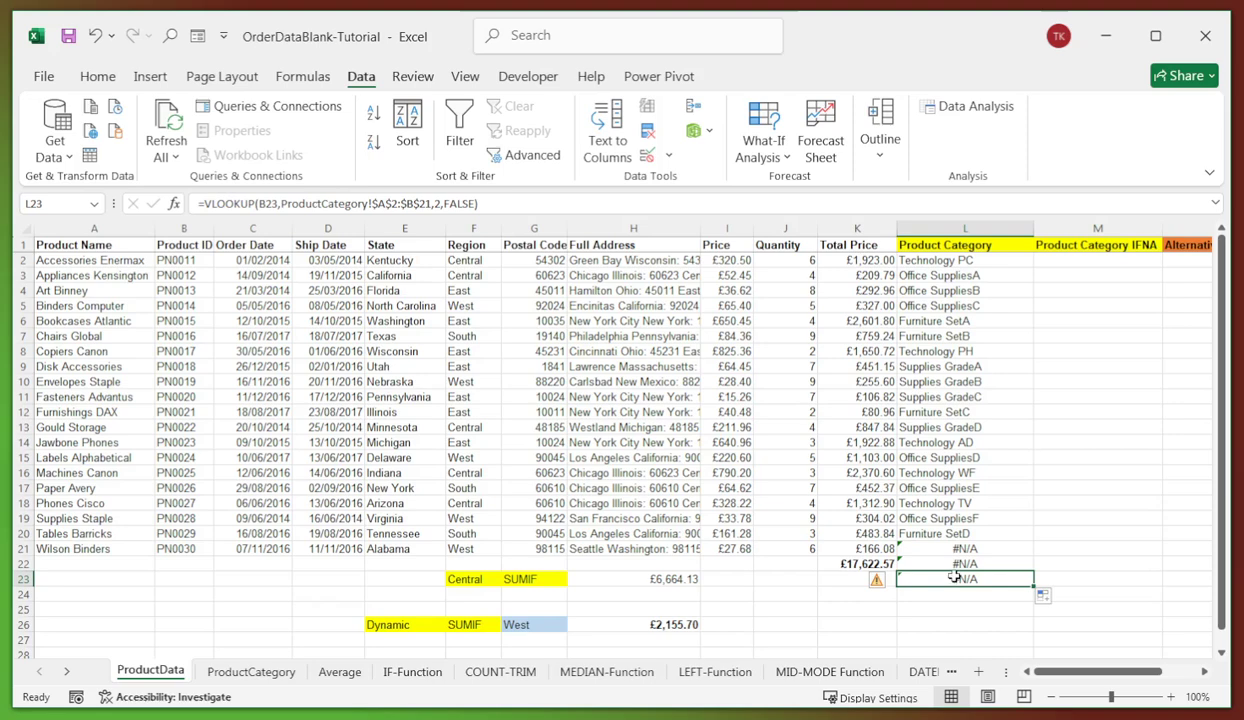
key(Delete)
click(935, 562)
key(Delete)
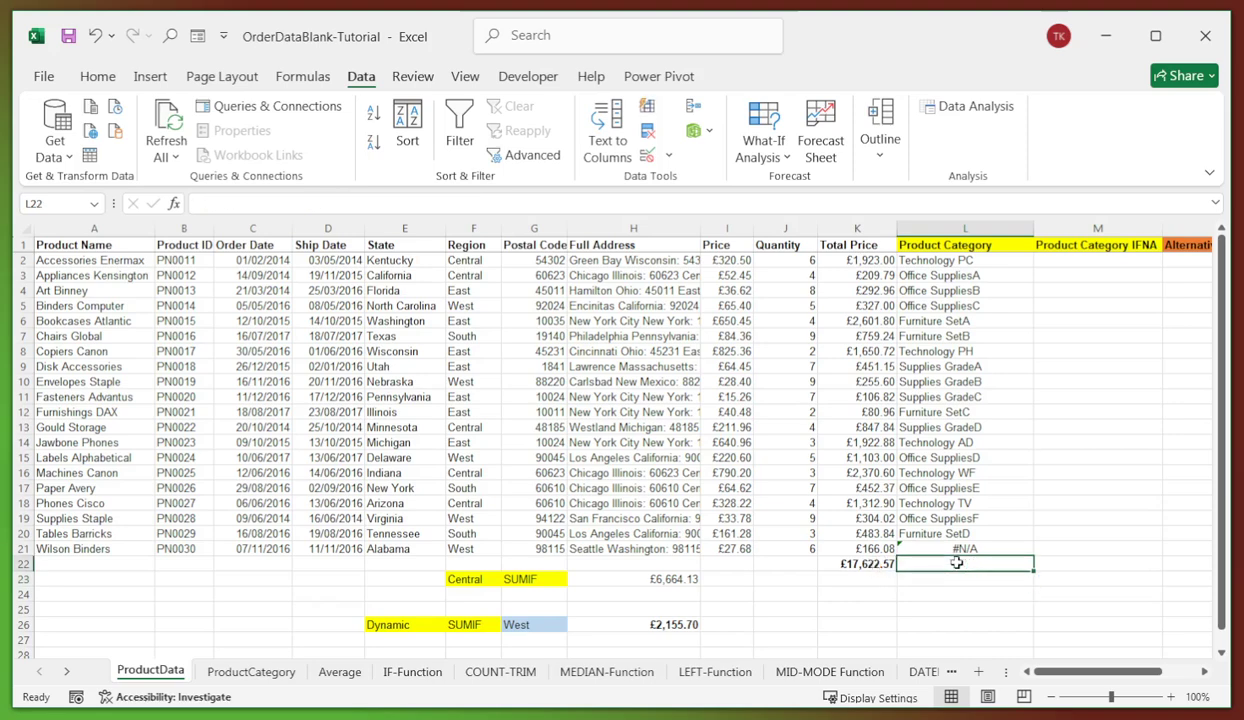
click(935, 548)
drag(935, 261, 941, 548)
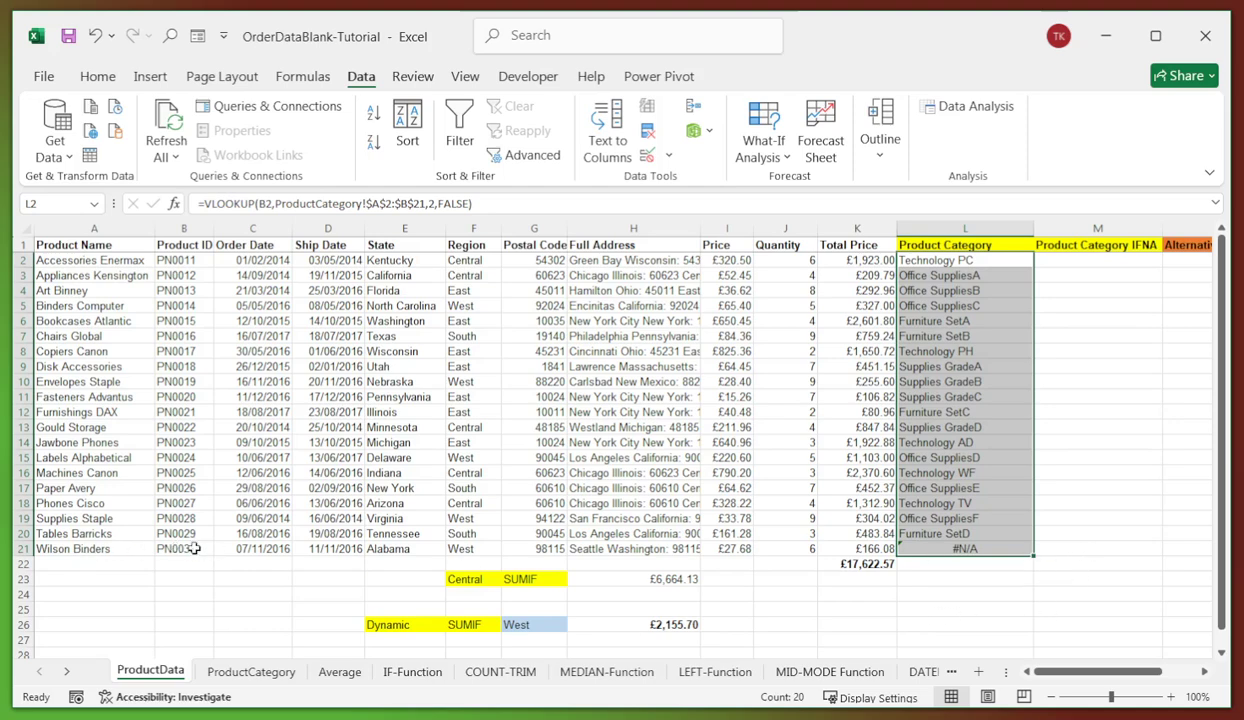
- Trace L21's #N/A to PN0030 not matching PN0030A on the ProductCategory sheet
click(948, 547)
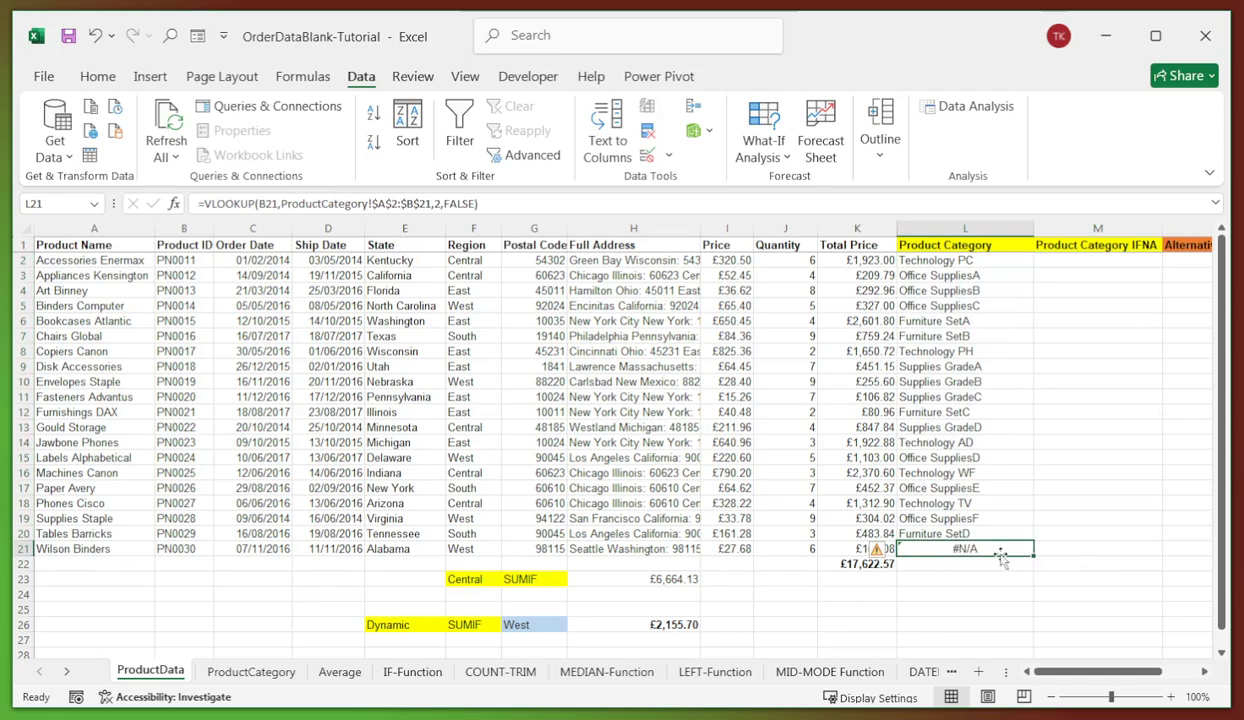
click(185, 548)
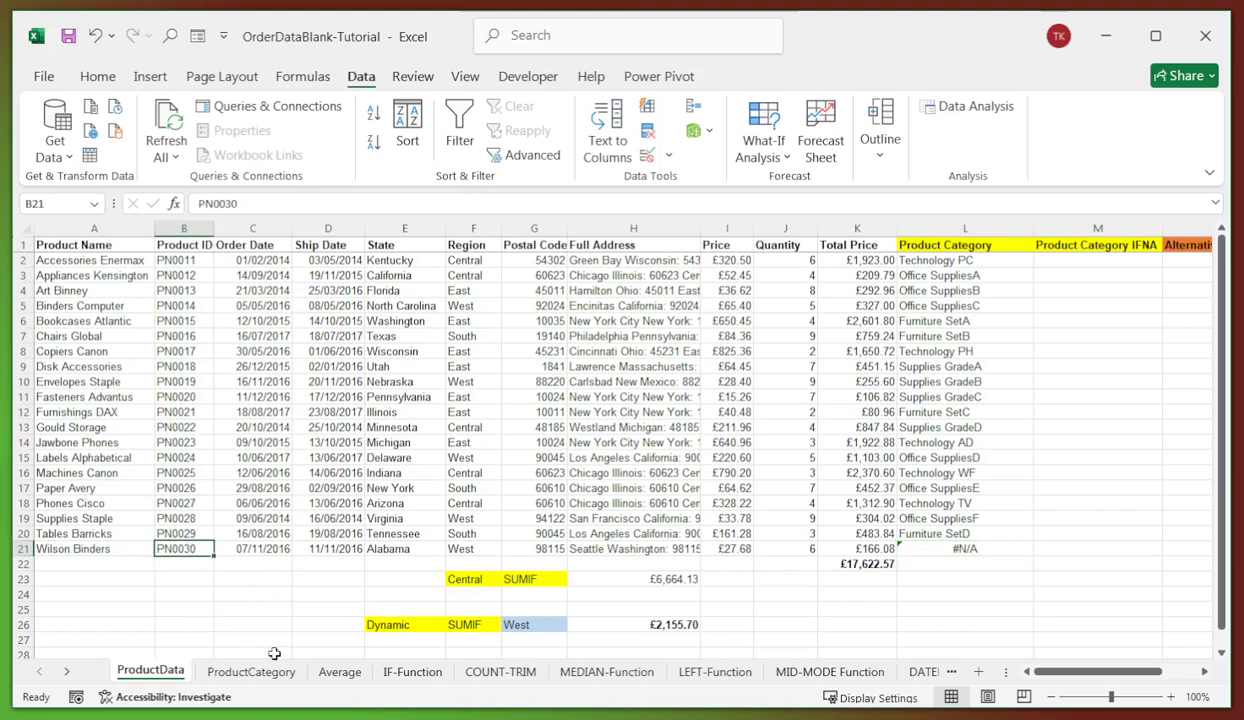
click(251, 672)
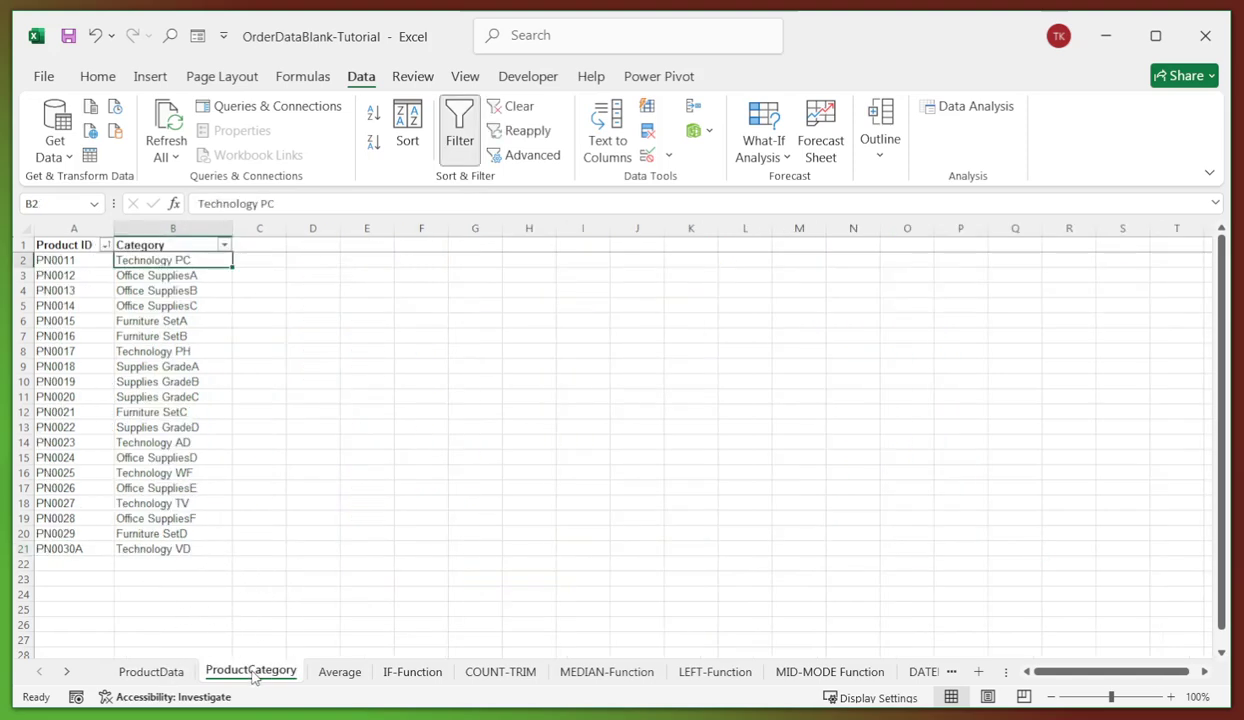
click(76, 550)
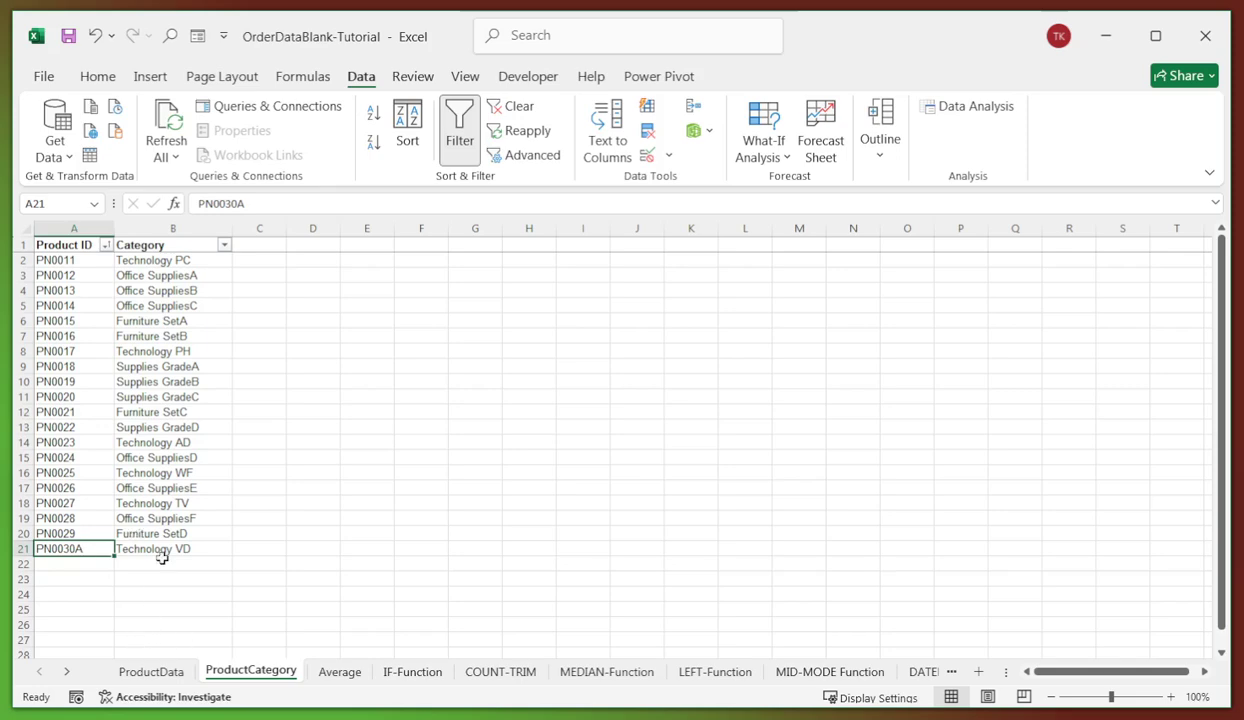
click(160, 668)
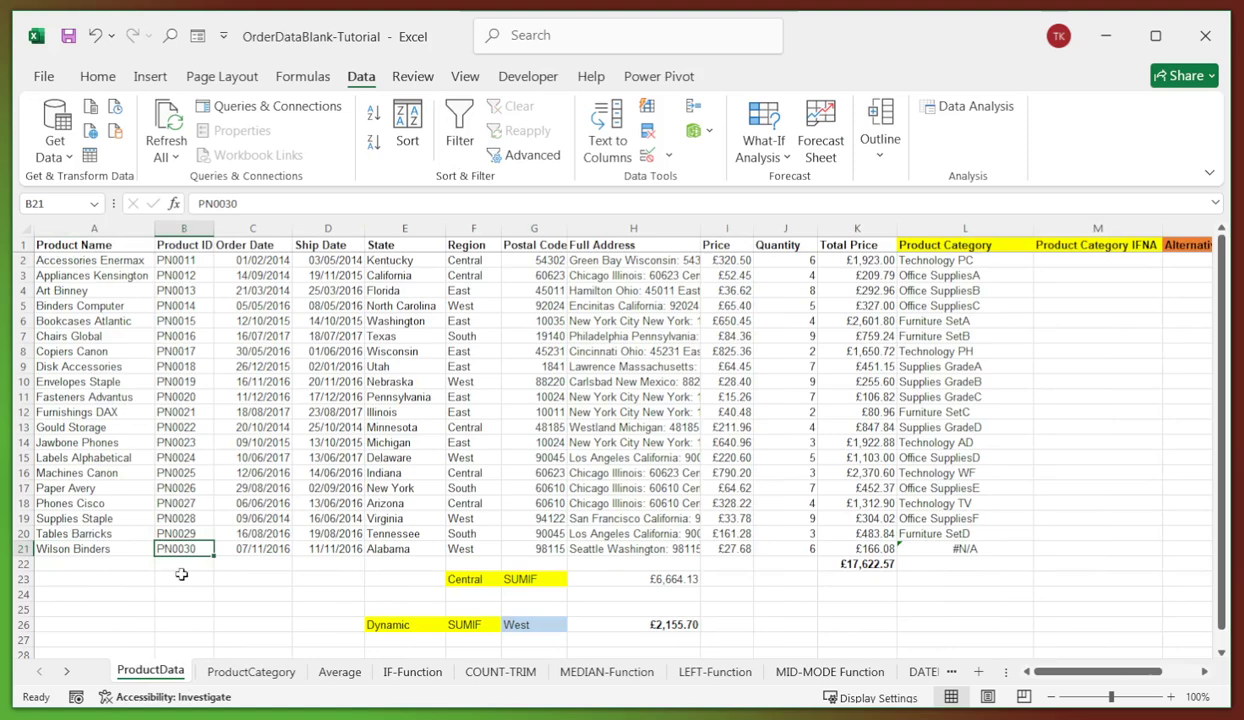
click(970, 549)
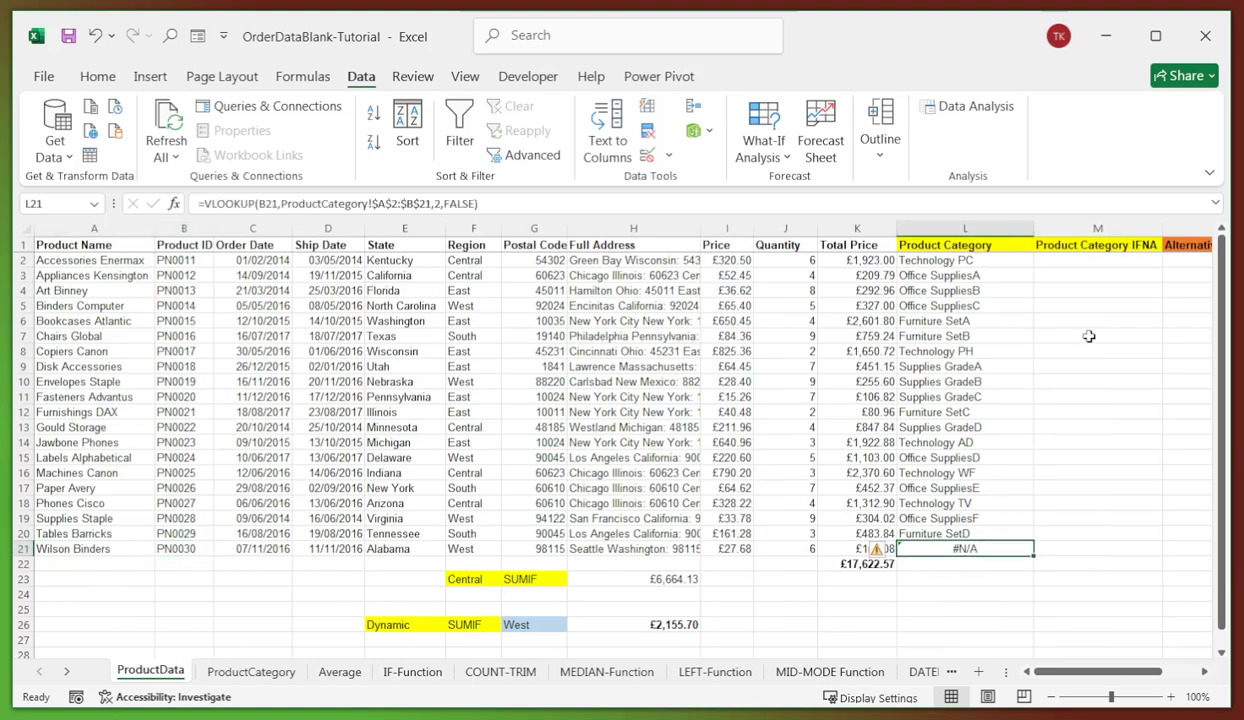
click(1062, 264)
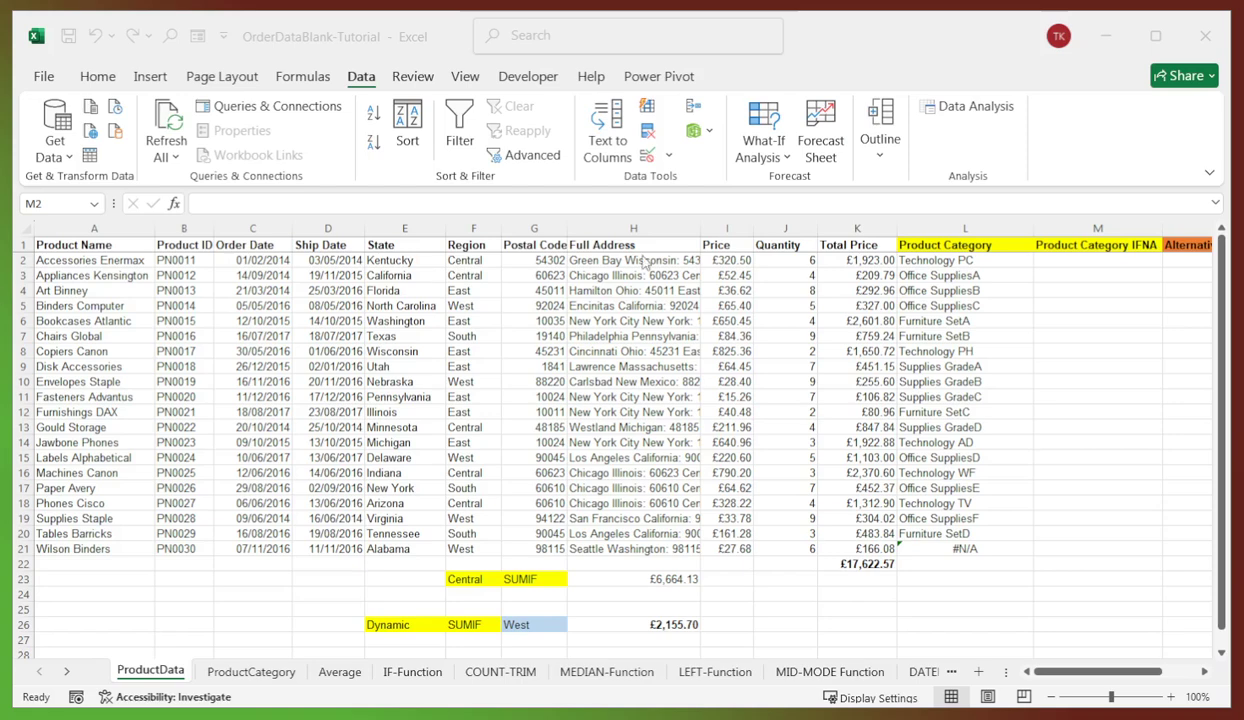
- Enter =IFNA(VLOOKUP(B2,ProductCategory!$A$2:$B$21,2,FALSE),"Not Found") in M2
click(1060, 265)
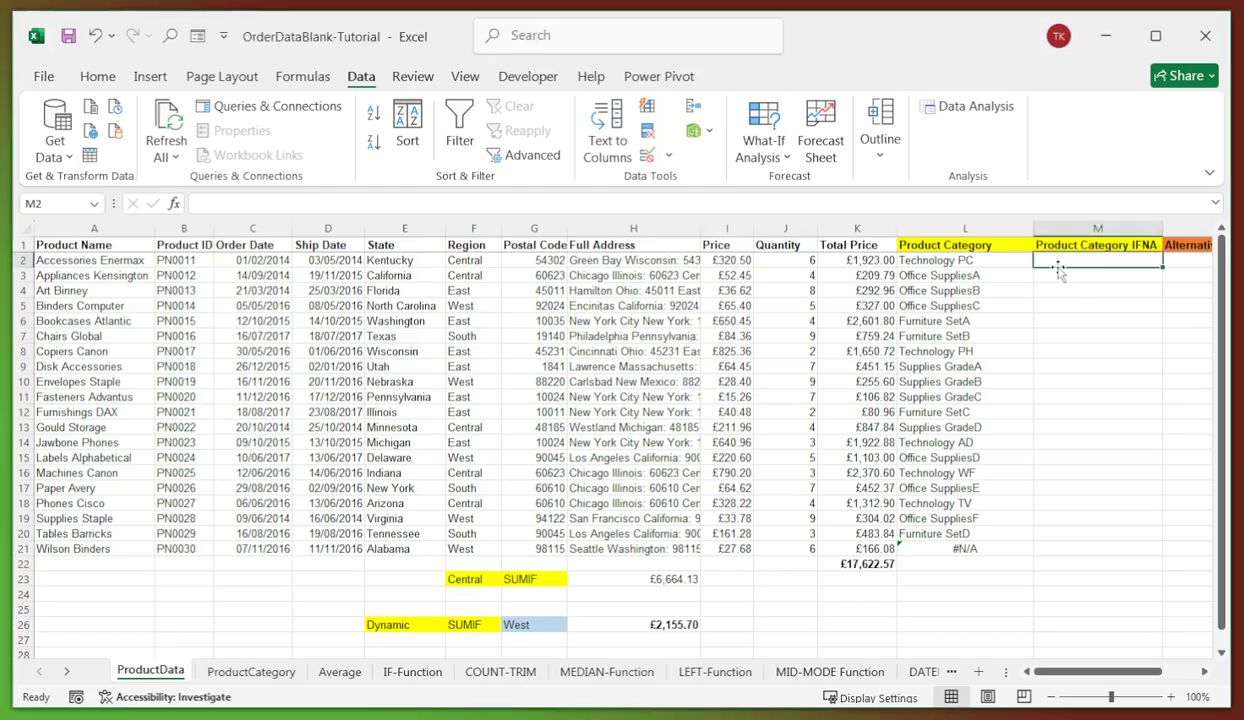
click(291, 204)
text(=IFNA(VLOOKUP(B2,ProductCategory!$A$2:$B$21,2,FALSE),"Not Found"))
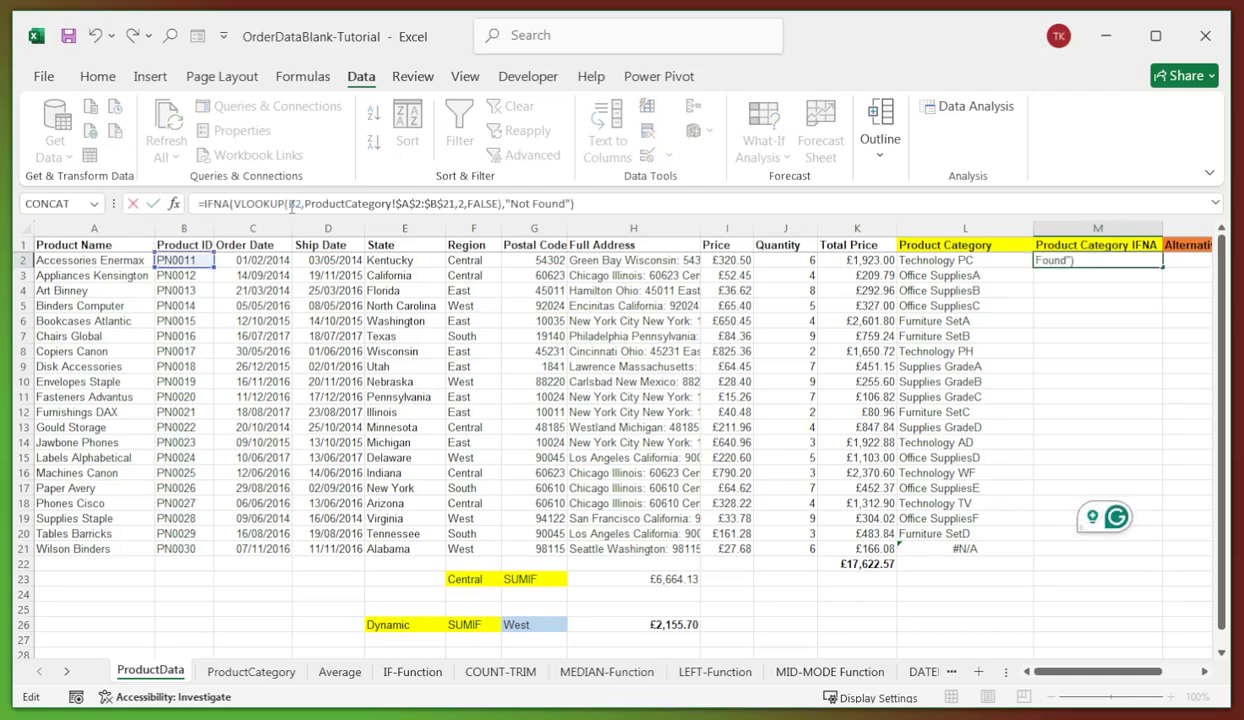
key(Return)
click(1073, 259)
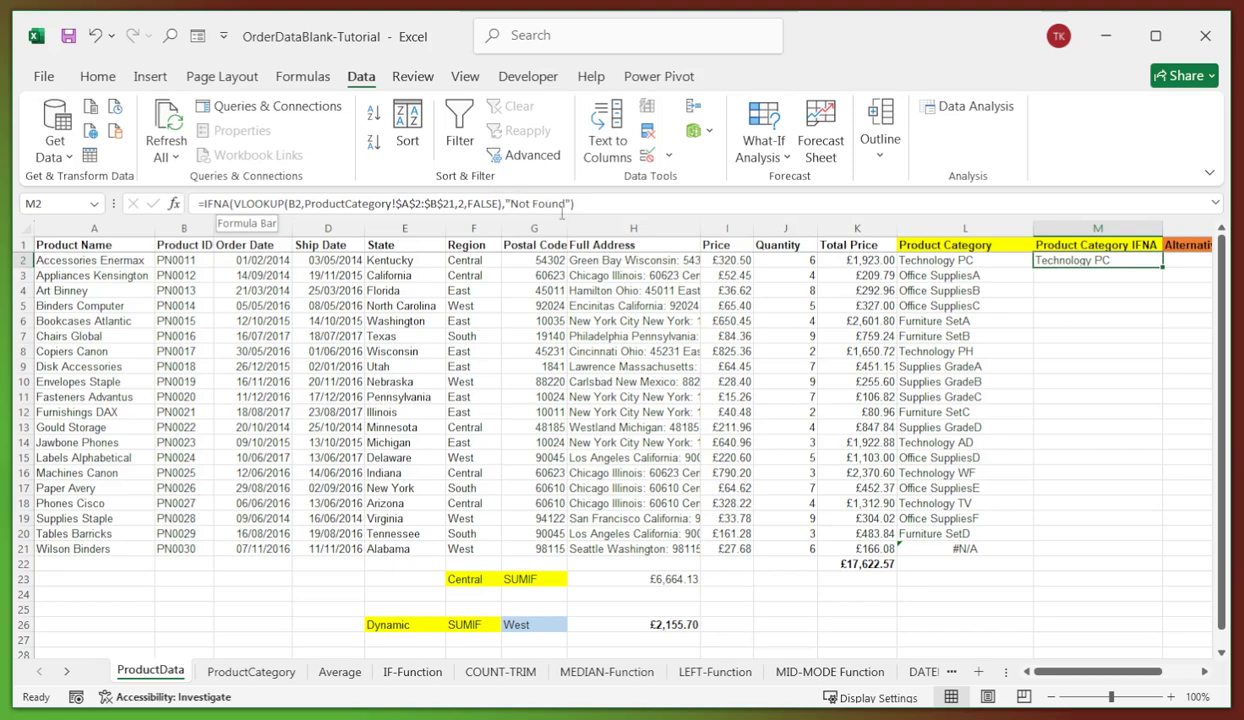
- Copy the IFNA lookup down to M21 and compare its Not Found with L21's #N/A
click(1120, 292)
click(1085, 262)
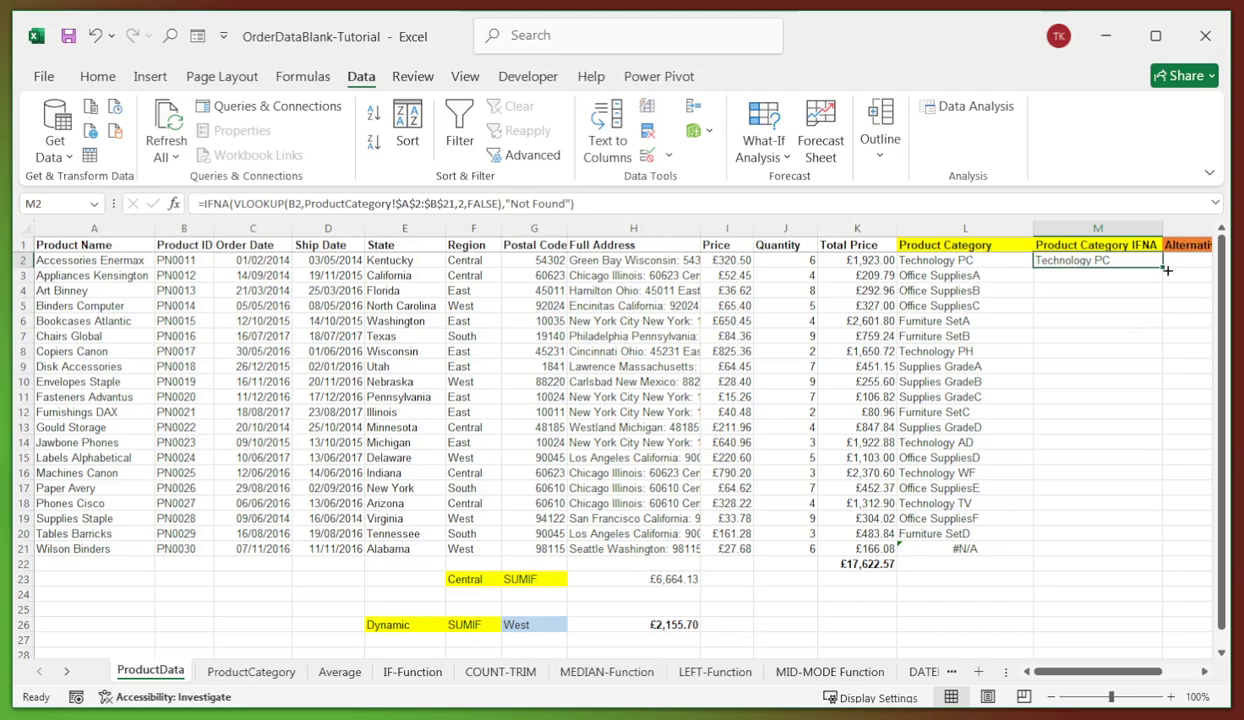
drag(1166, 268, 1118, 548)
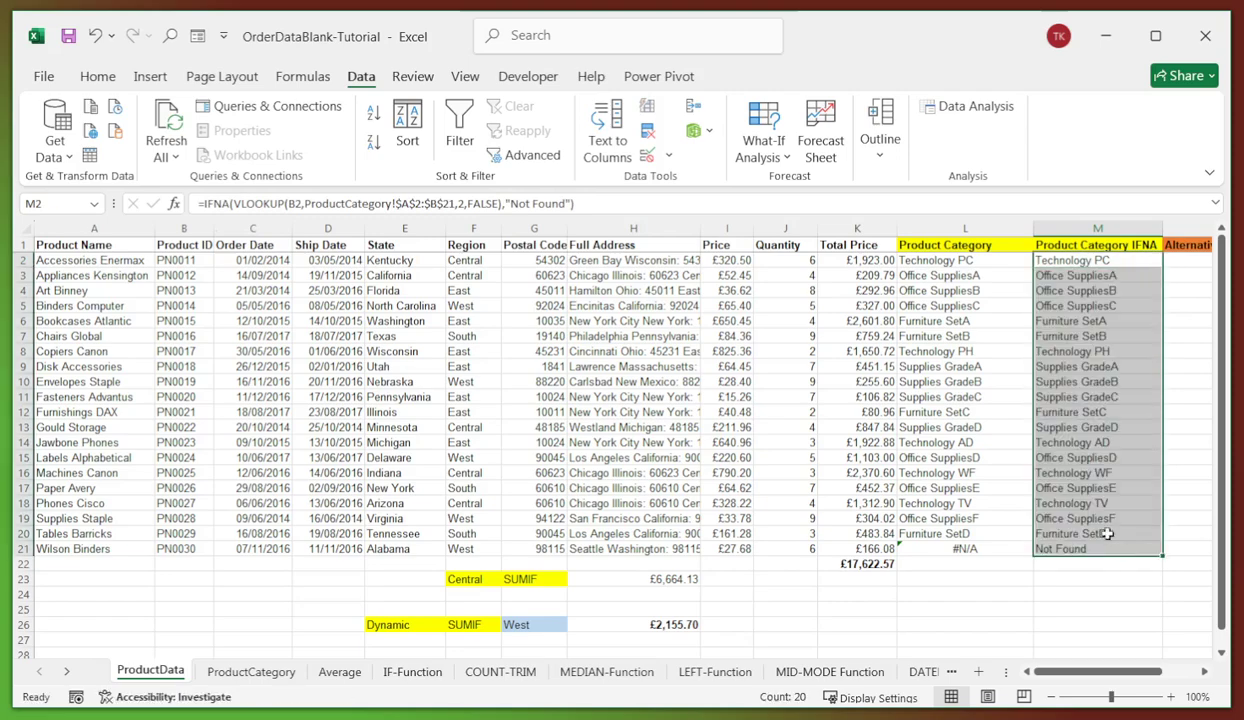
click(1049, 545)
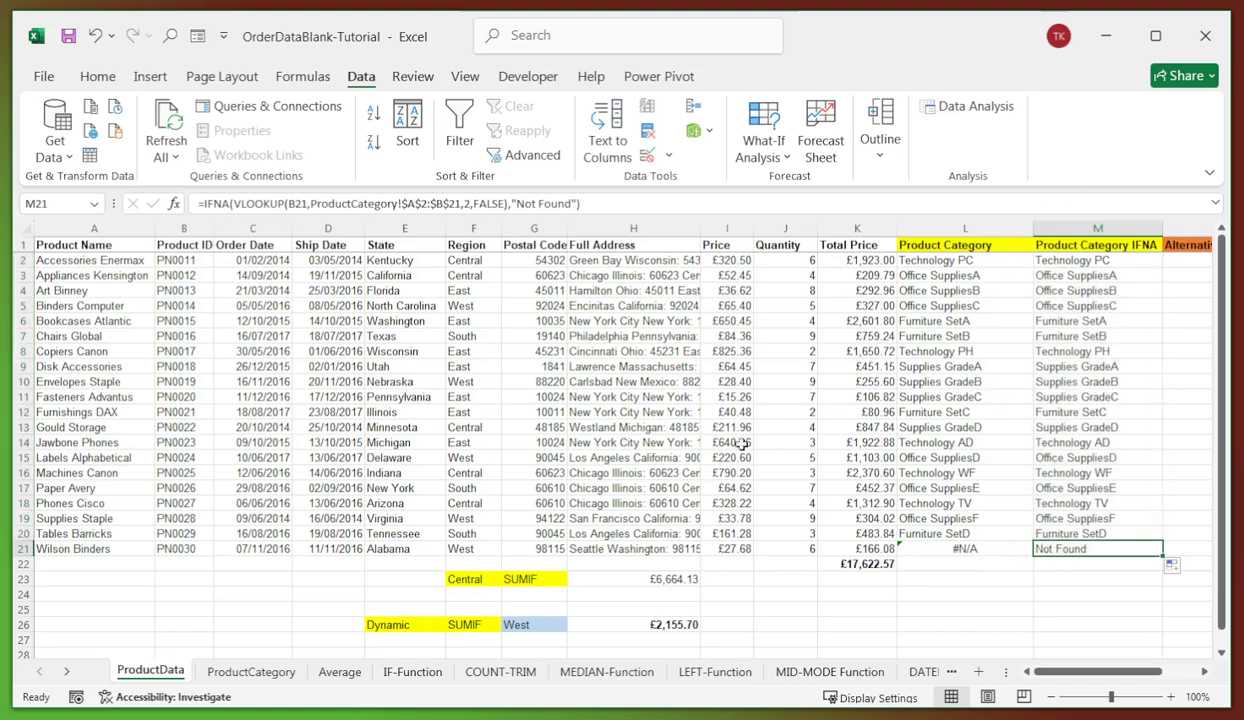
click(957, 549)
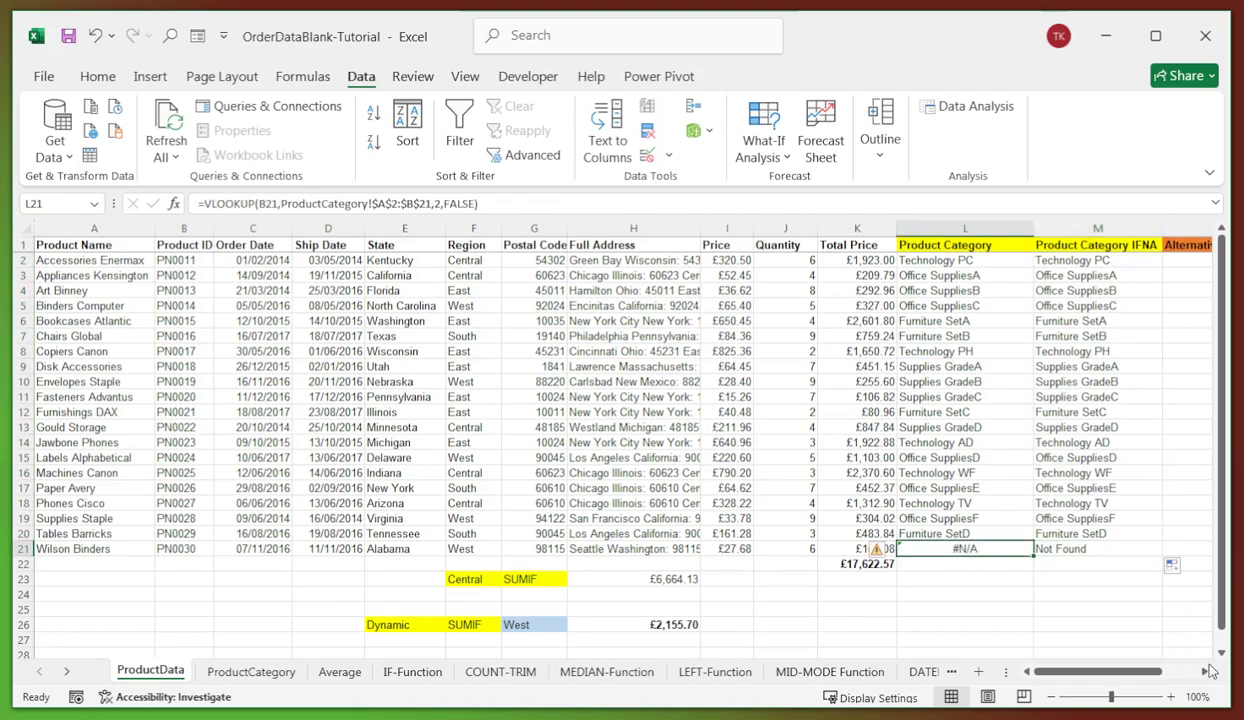
- Scroll right to reveal the Alternative To VLOOKUP column and select N2
scroll(1175, 657, right, 2)
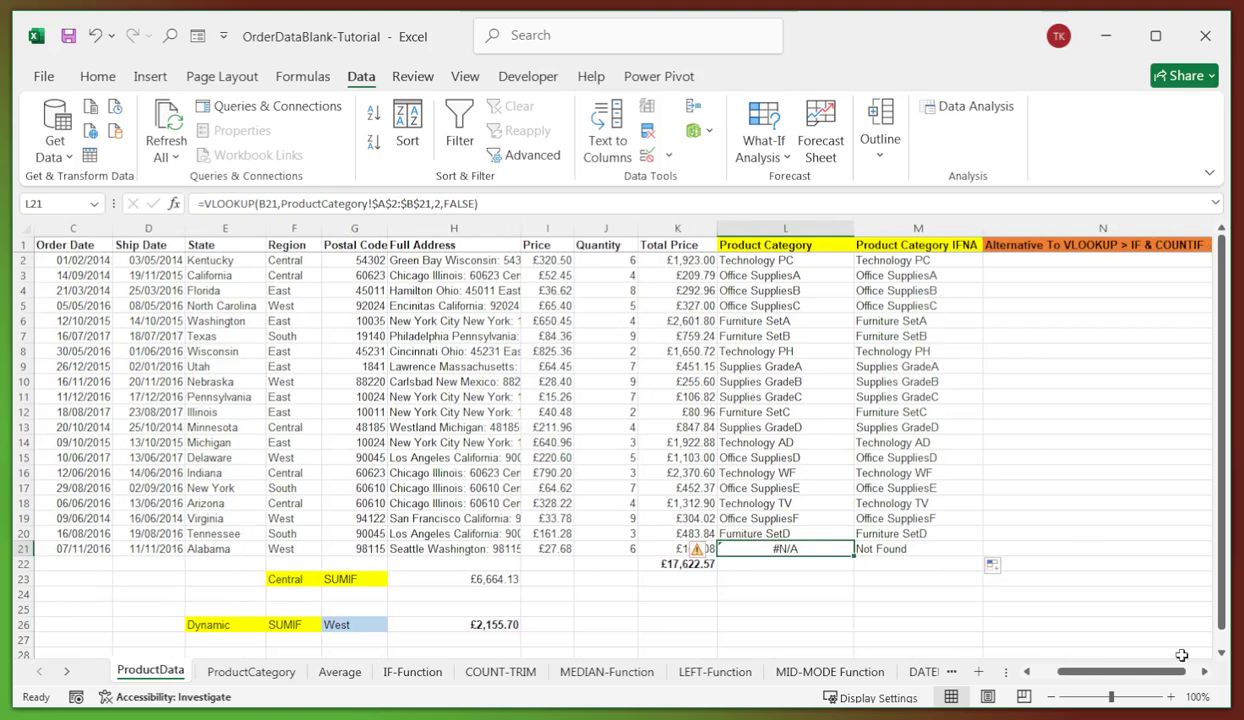
click(1205, 673)
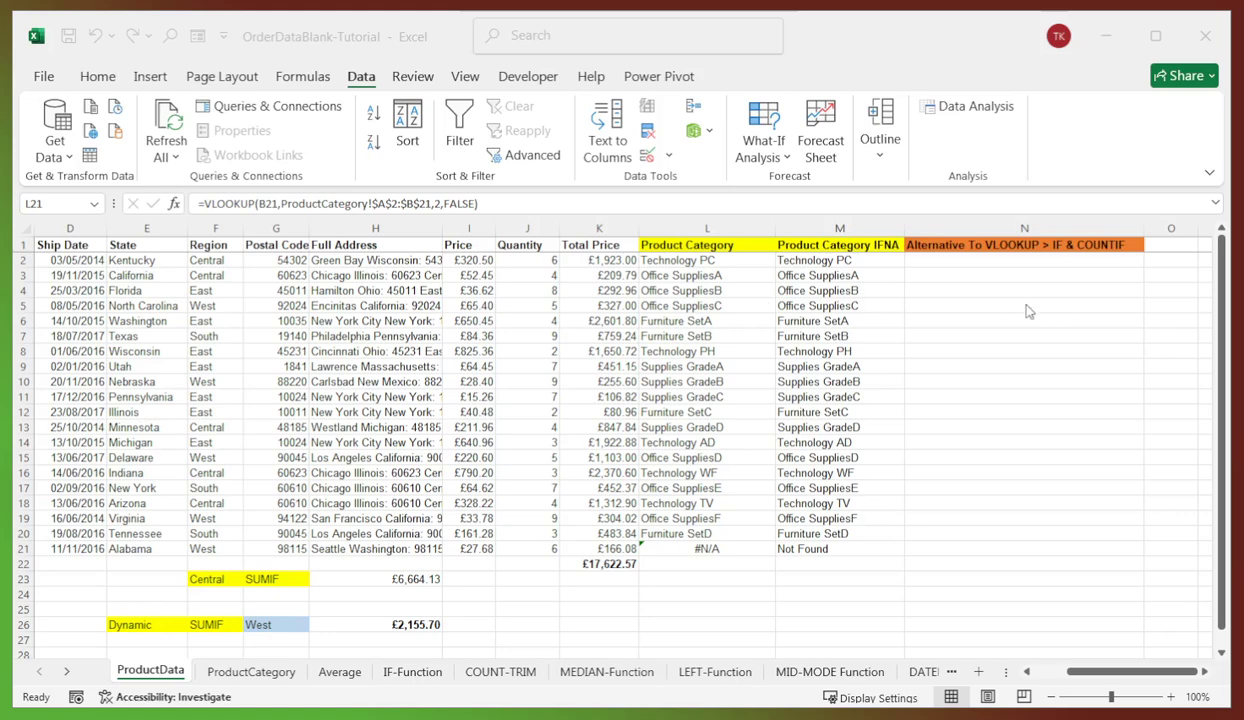
click(955, 262)
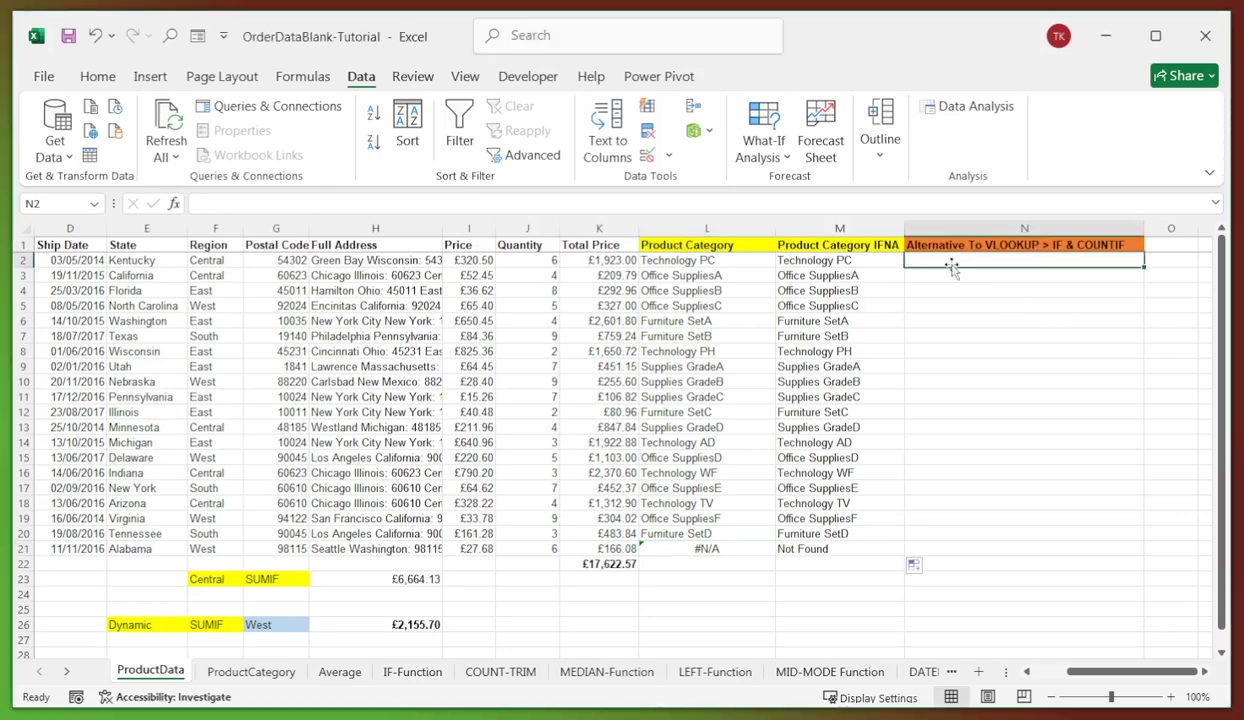
- Enter =IF(COUNTIF(ProductCategory!$A$2:$B$21,B2)>0,ProductCategory!B2,"Not Found") in N2 and fill to N21
click(404, 200)
text(=IF(COUNTIF(ProductCategory!$A$2:$B$21,B2)>0,ProductCategory!B2,"Not Found"))
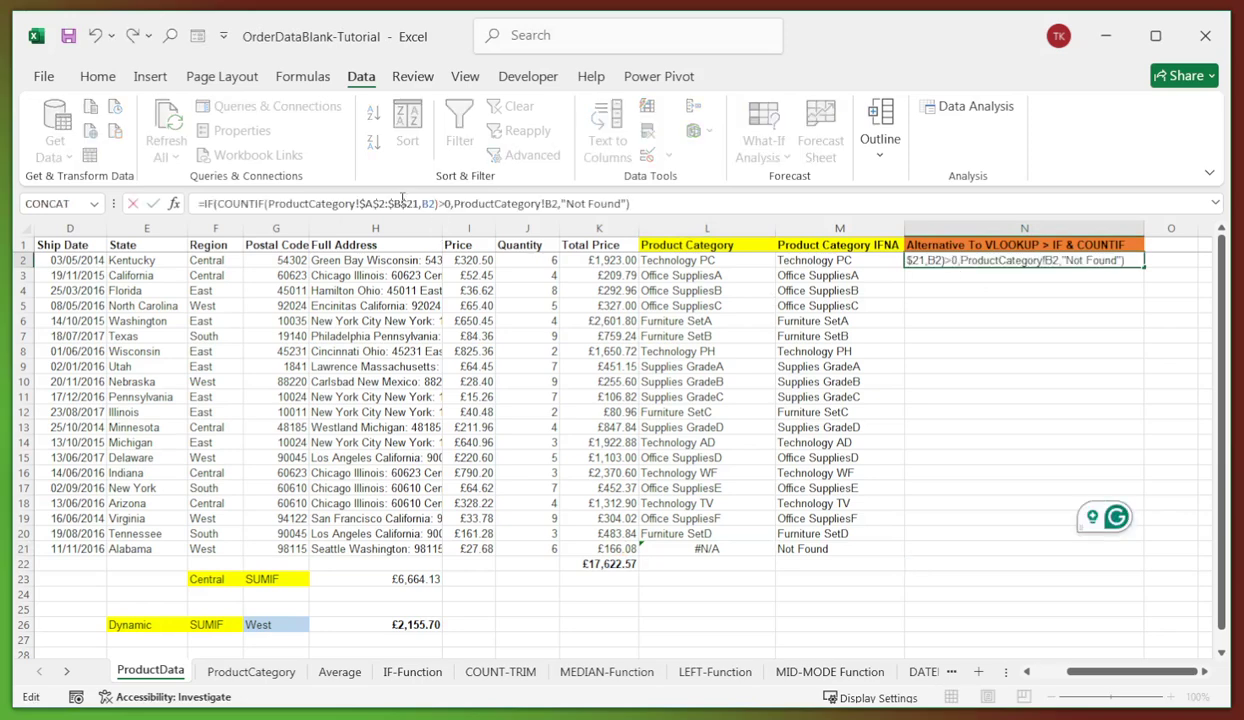
key(Return)
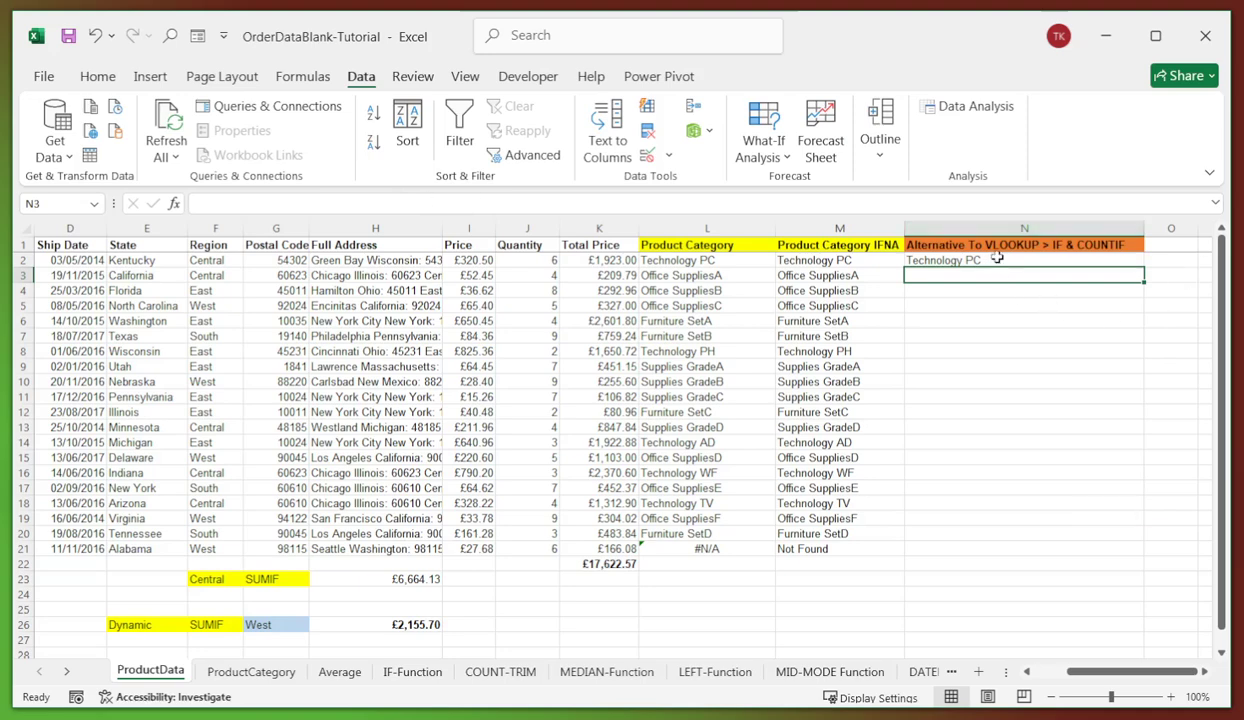
click(966, 256)
drag(1147, 268, 1067, 555)
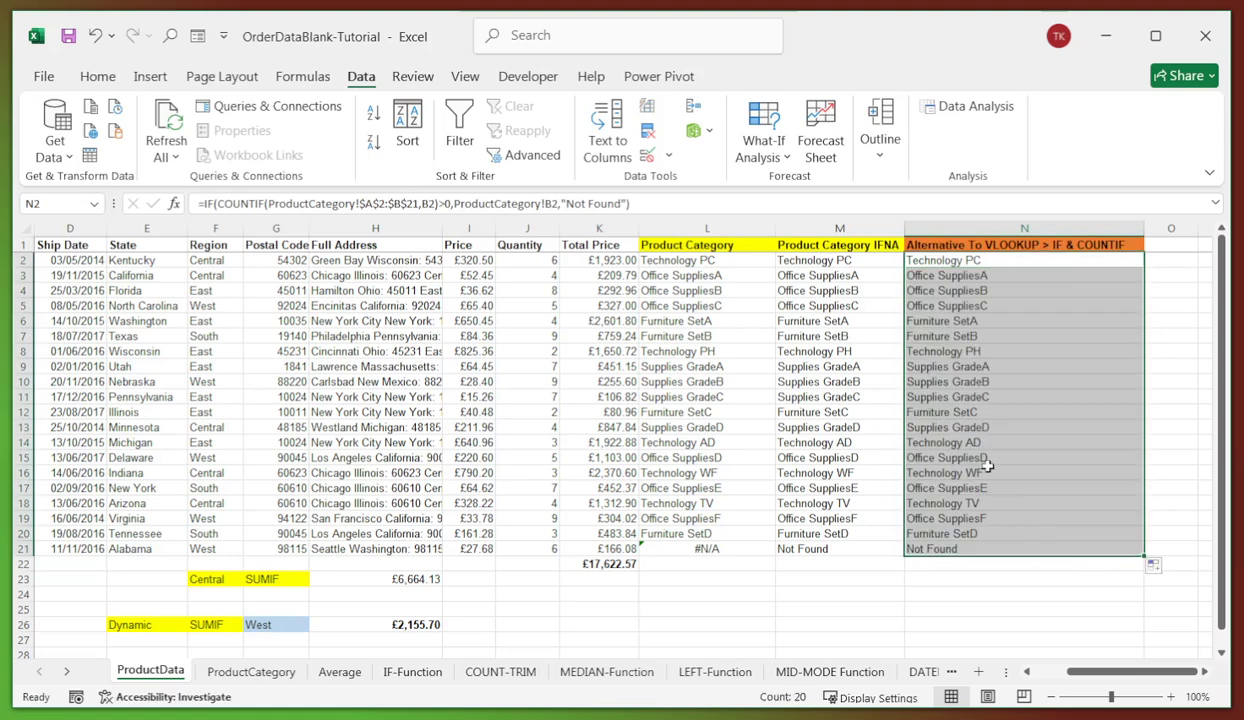
- Compare the IFNA and IF/COUNTIF formulas and results across columns M and N
drag(862, 272, 916, 278)
click(842, 258)
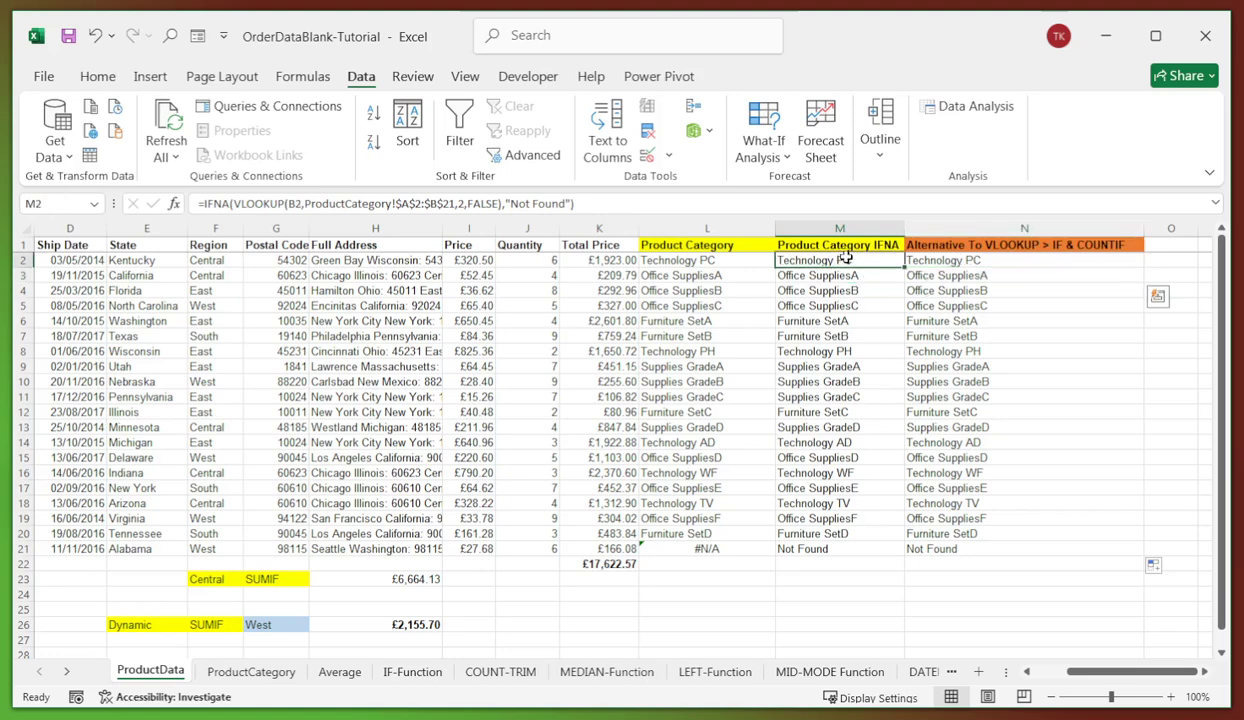
click(886, 258)
click(948, 384)
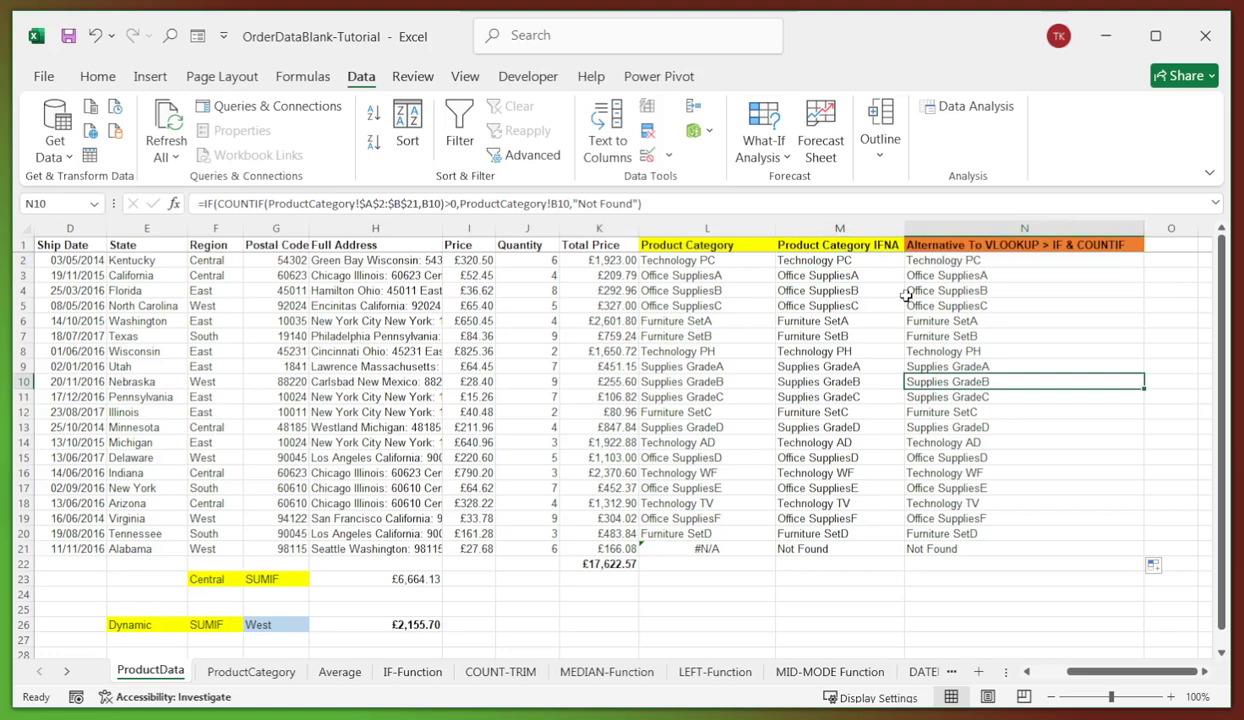
click(938, 443)
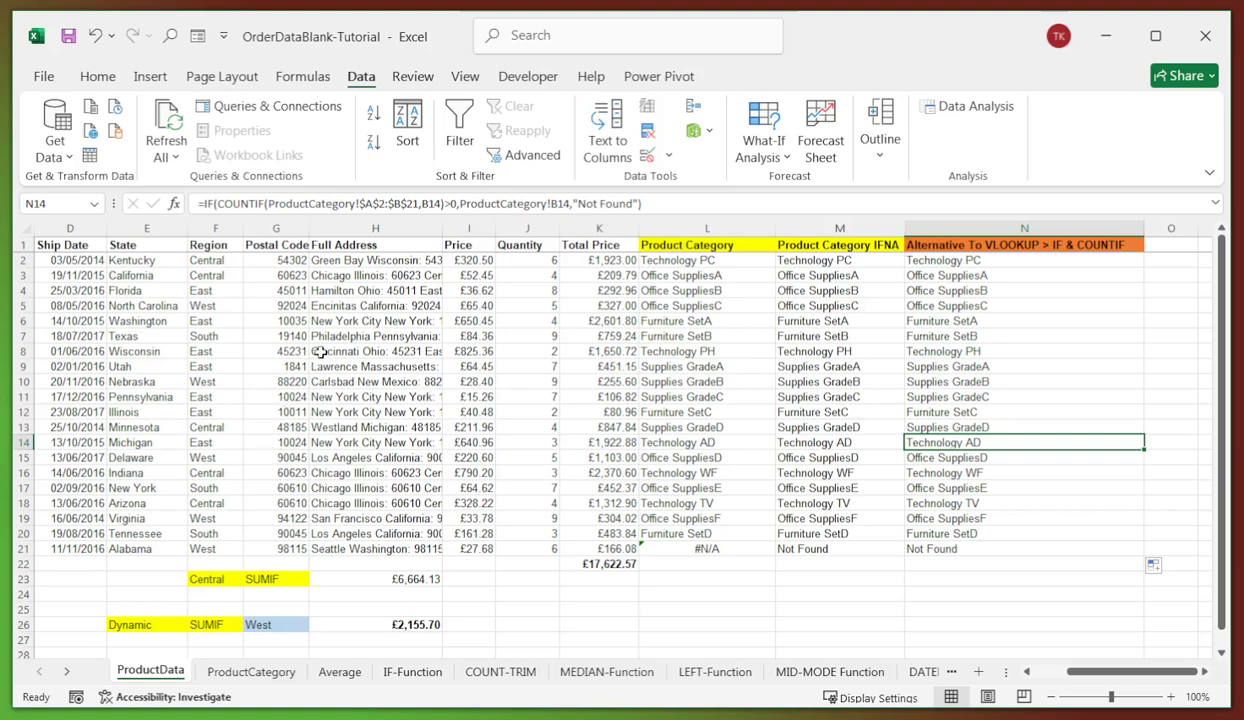
drag(928, 320, 924, 309)
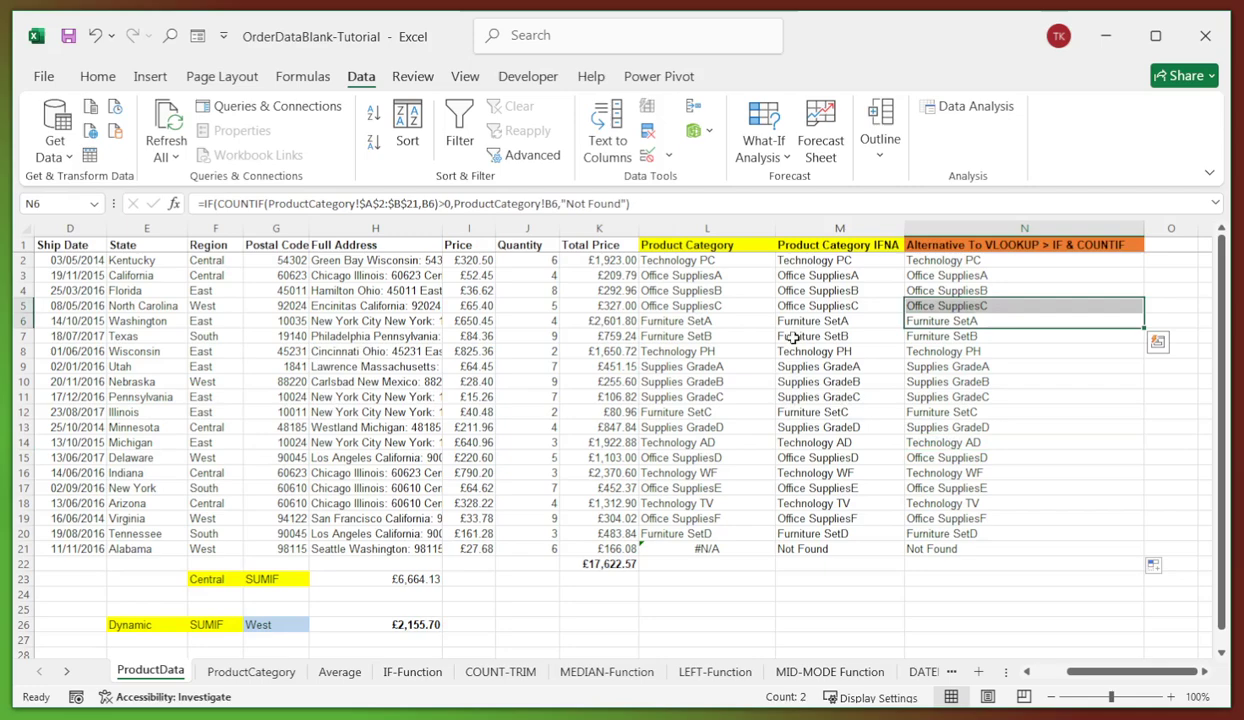
click(712, 392)
click(1030, 438)
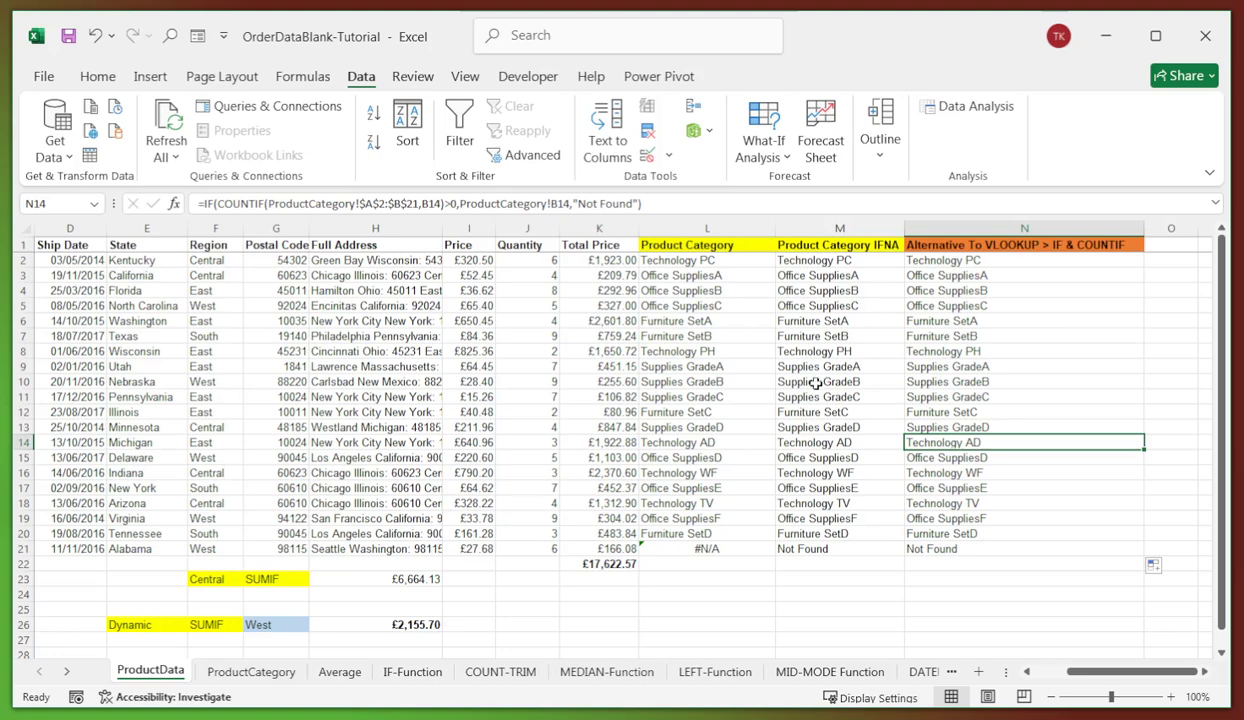
click(339, 671)
click(578, 381)
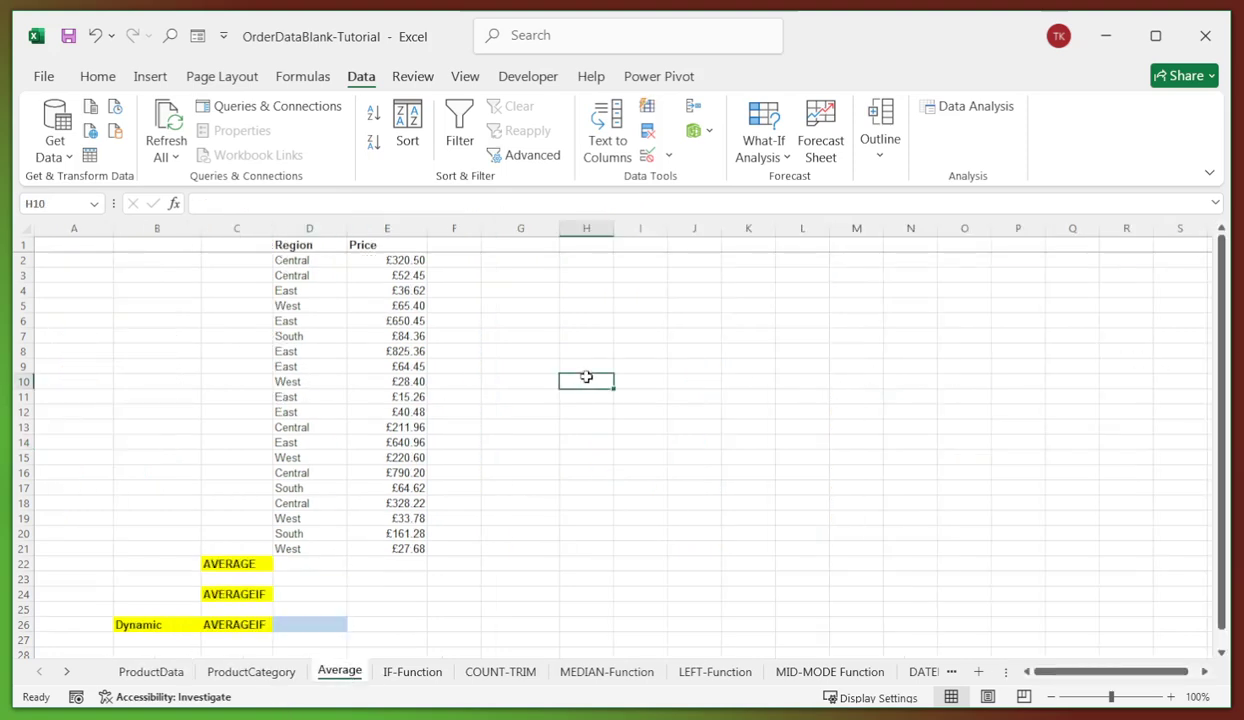
click(288, 566)
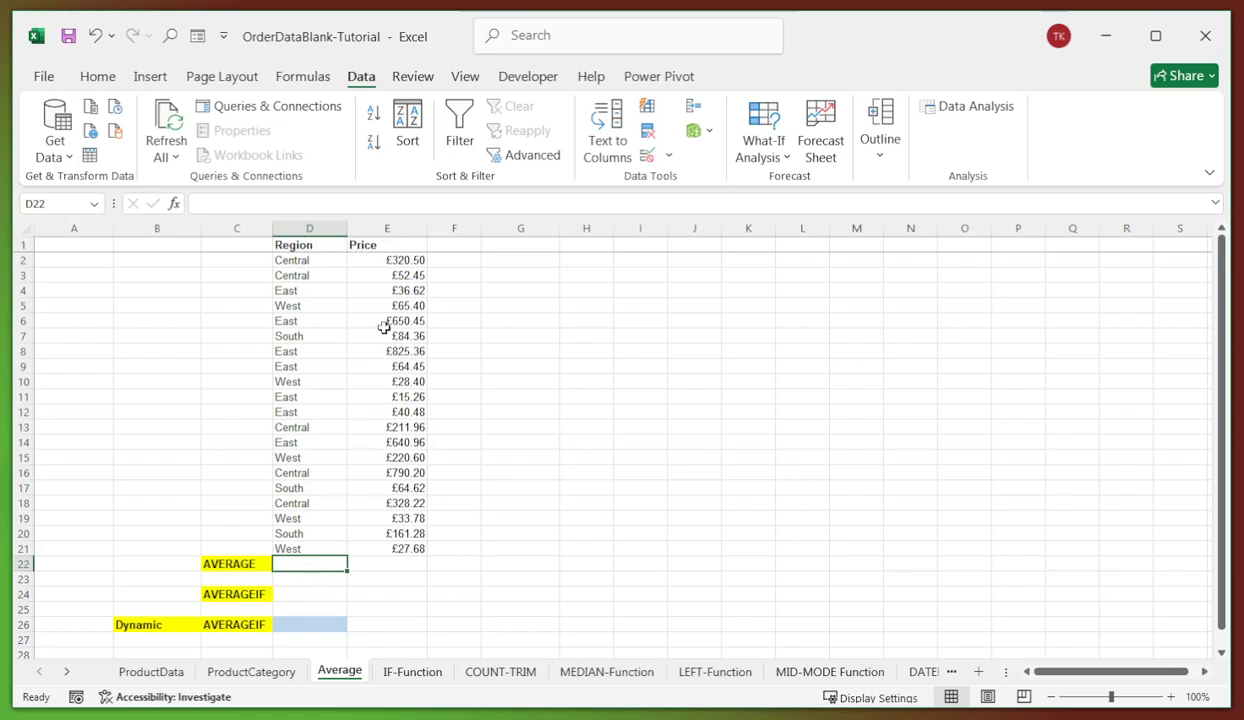
click(397, 563)
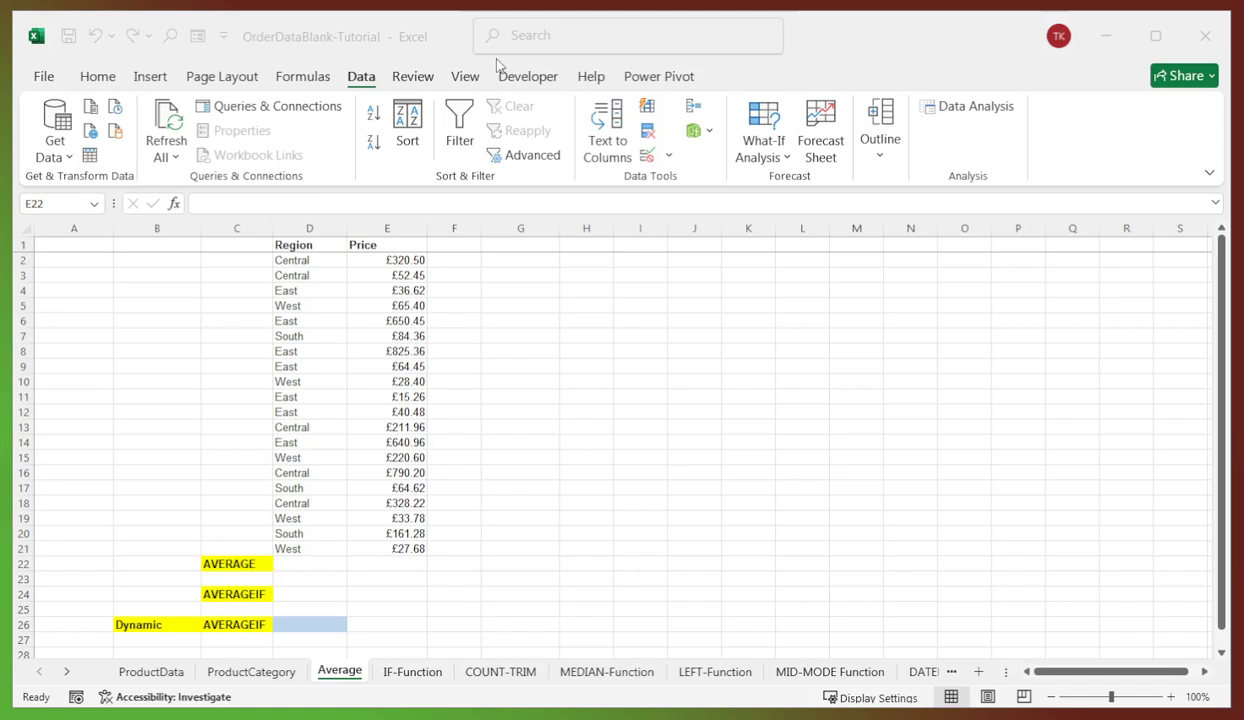
drag(405, 260, 400, 549)
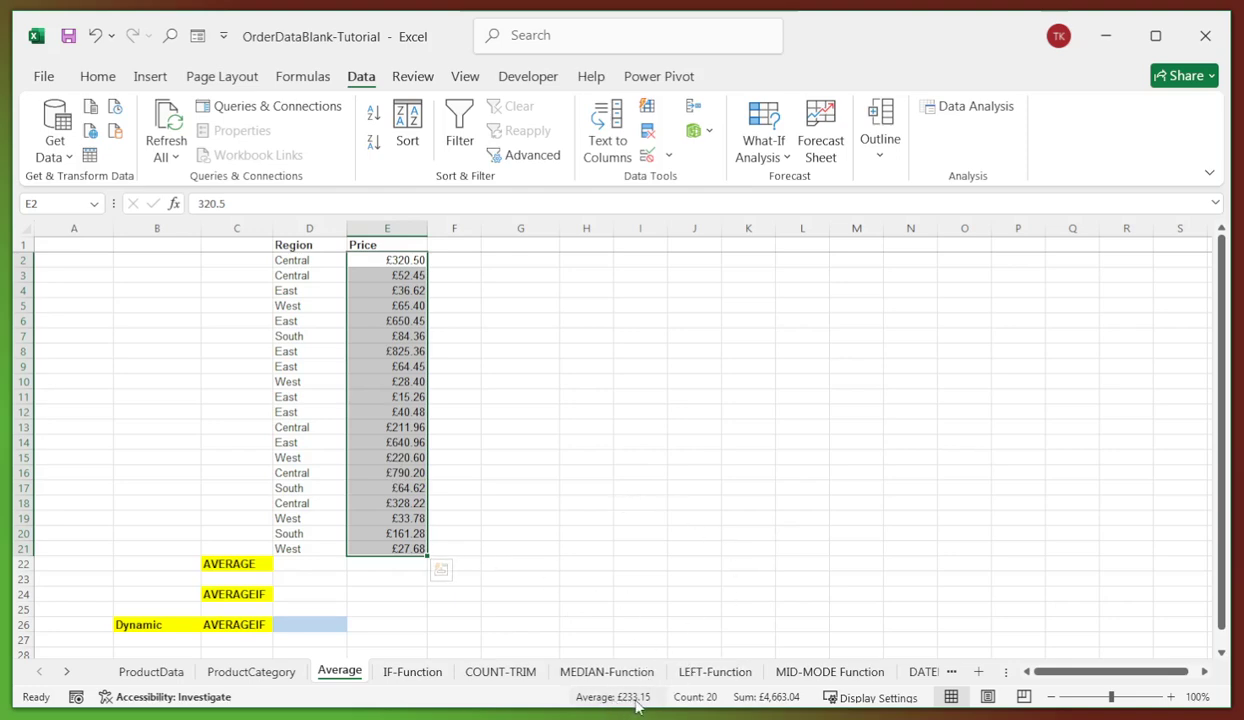
click(625, 397)
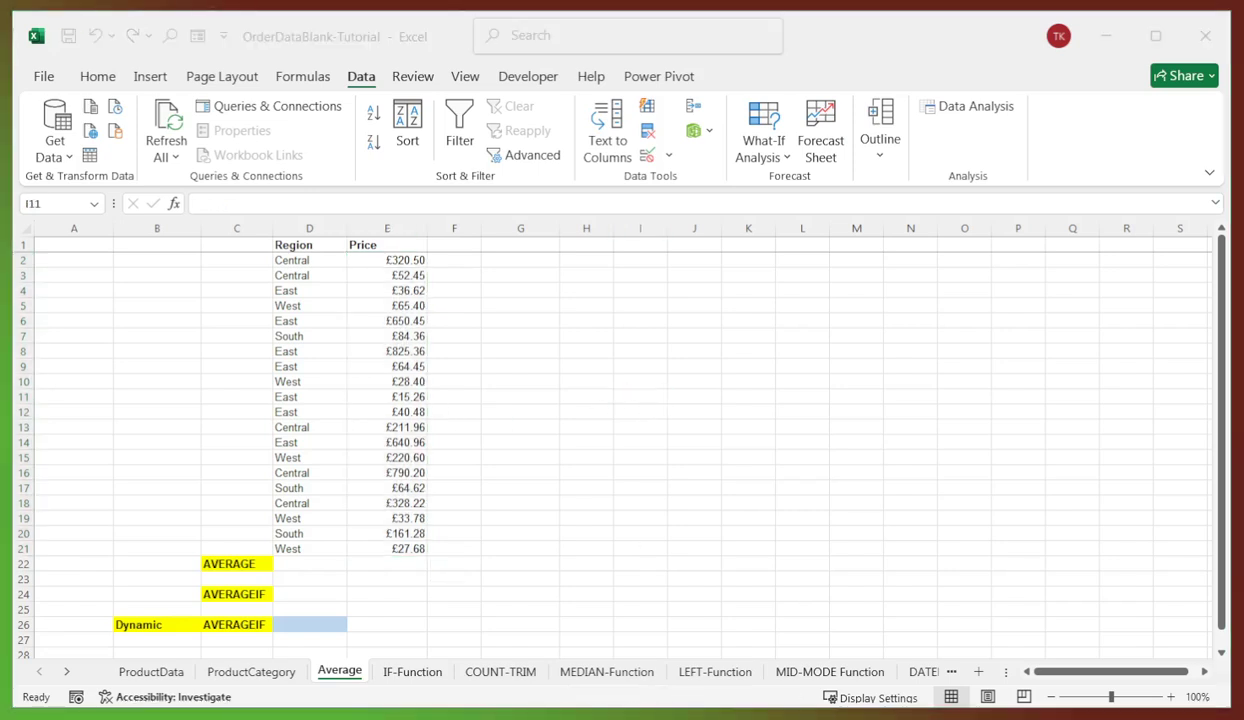
click(387, 563)
- Enter =AVERAGE(E2:E21) in E22, returning £233.15 beside the AVERAGE label
click(227, 201)
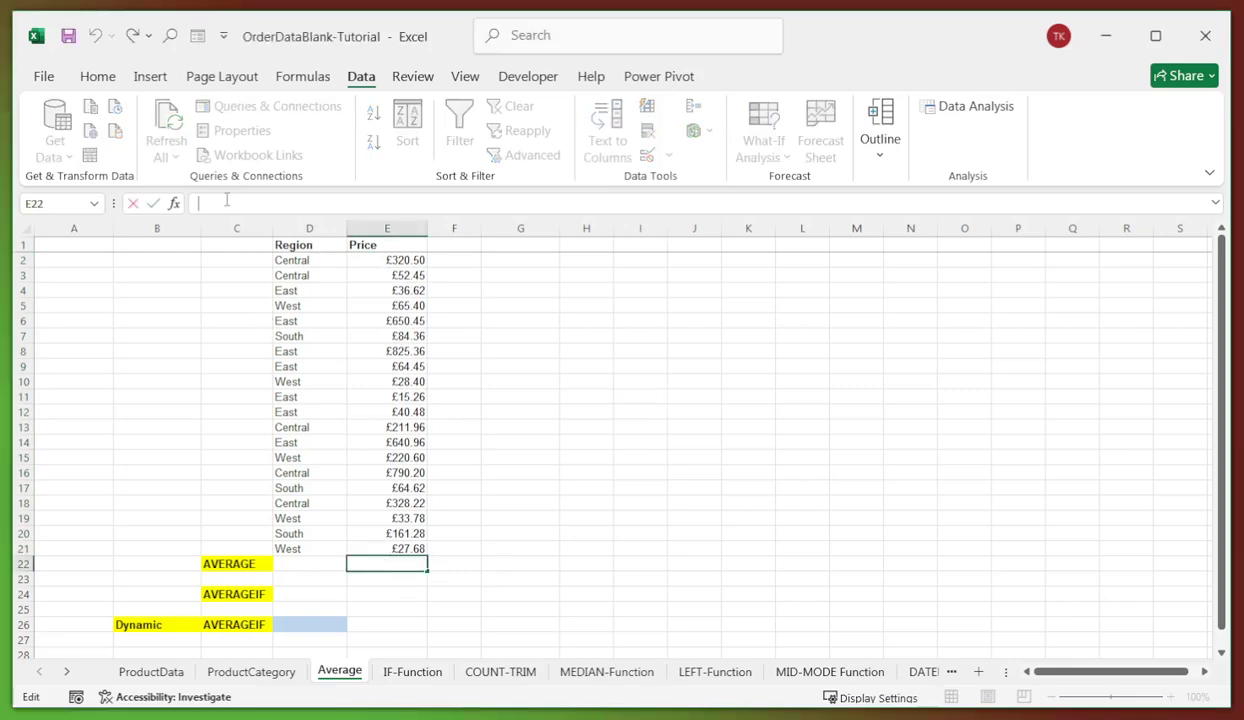
text(=AVERAGE(E2:E21))
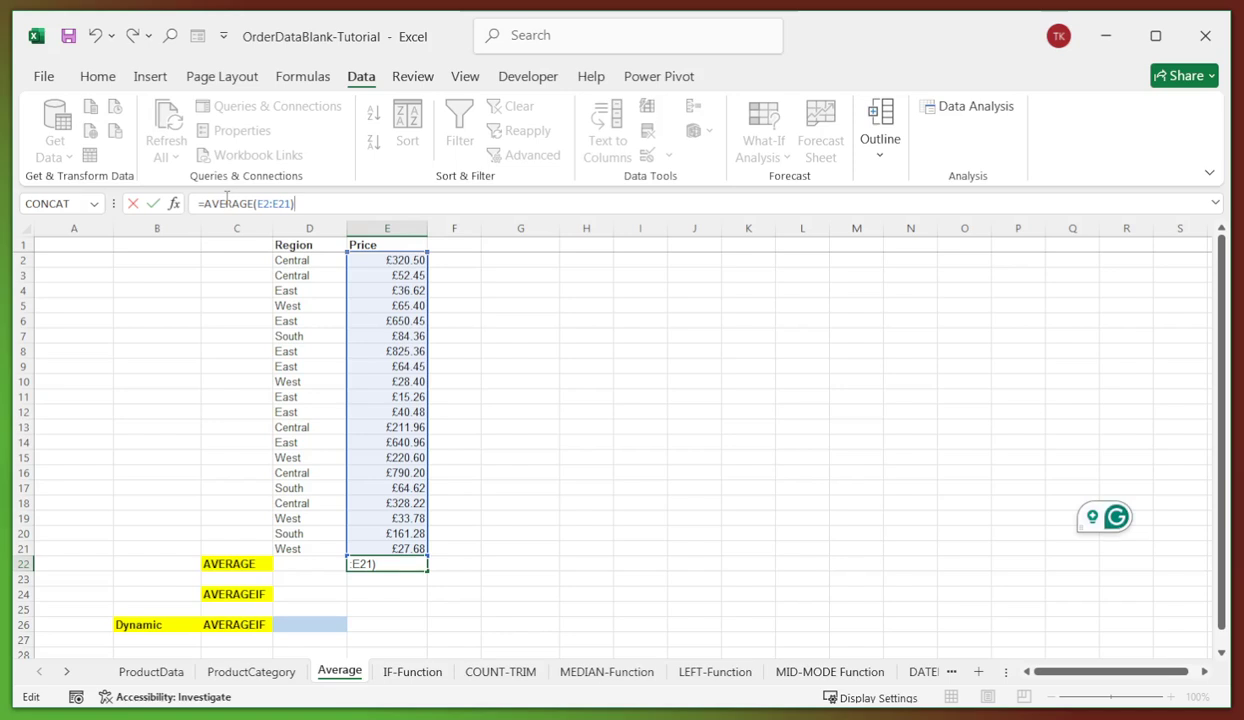
key(Return)
click(393, 563)
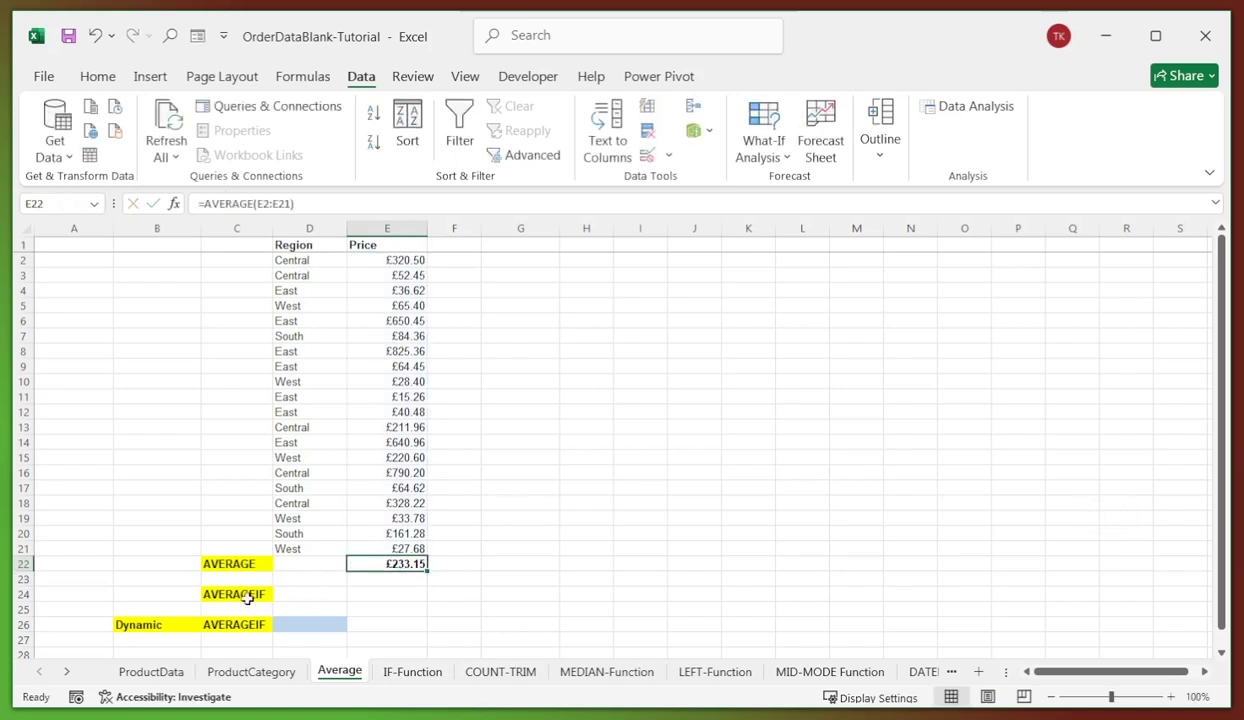
click(253, 596)
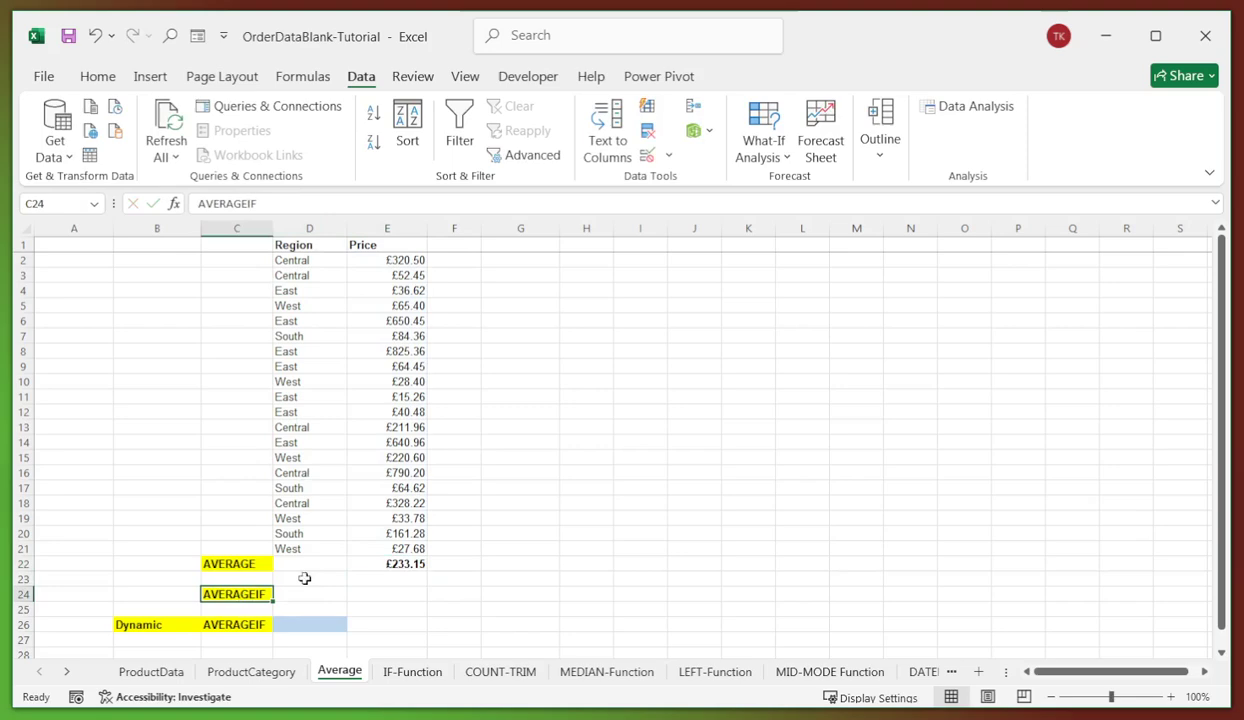
click(356, 590)
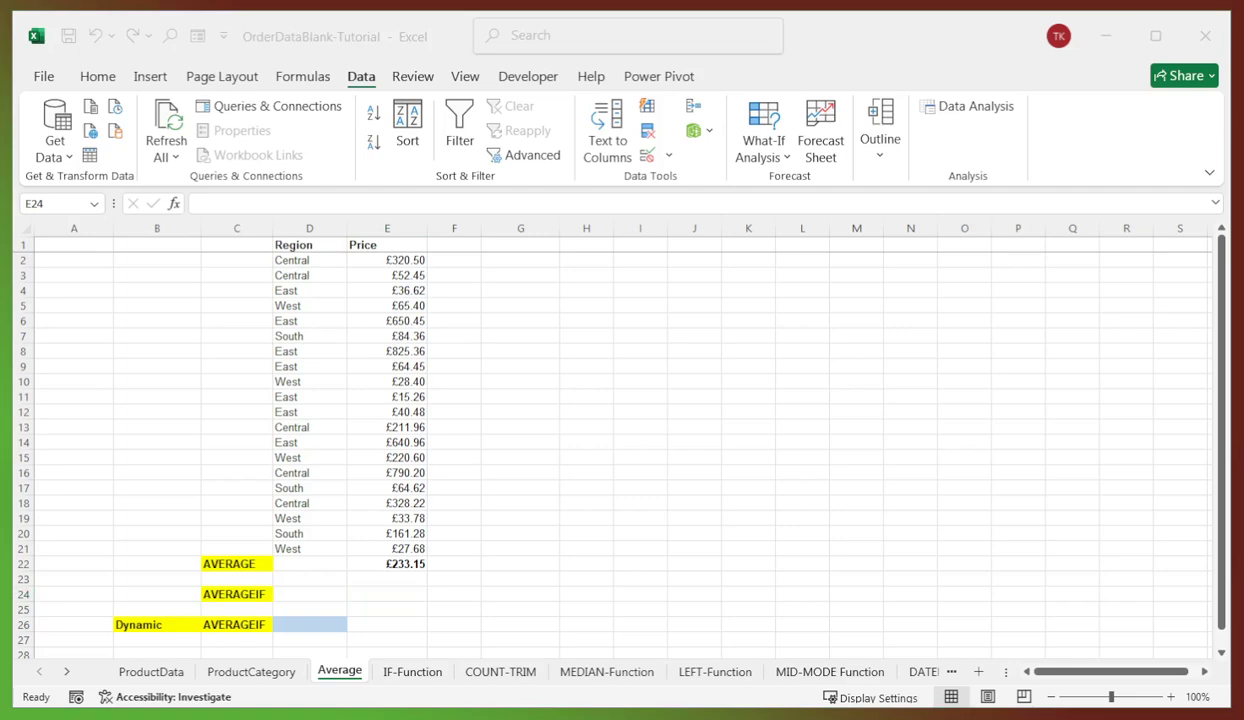
- Paste =AVERAGEIF(D2:D21,"East",E2:E21) into E24, returning £324.80
click(334, 606)
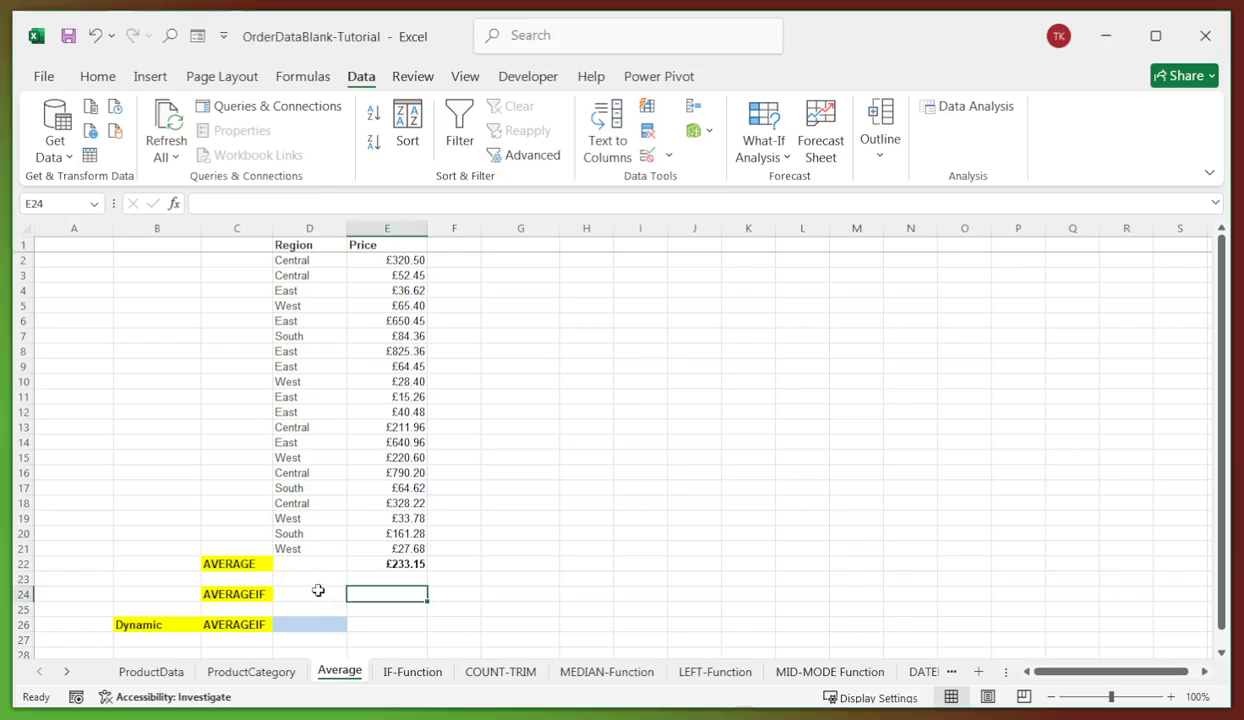
click(210, 203)
text(=AVERAGEIF(D2:D21,"East",E2:E21))
key(Return)
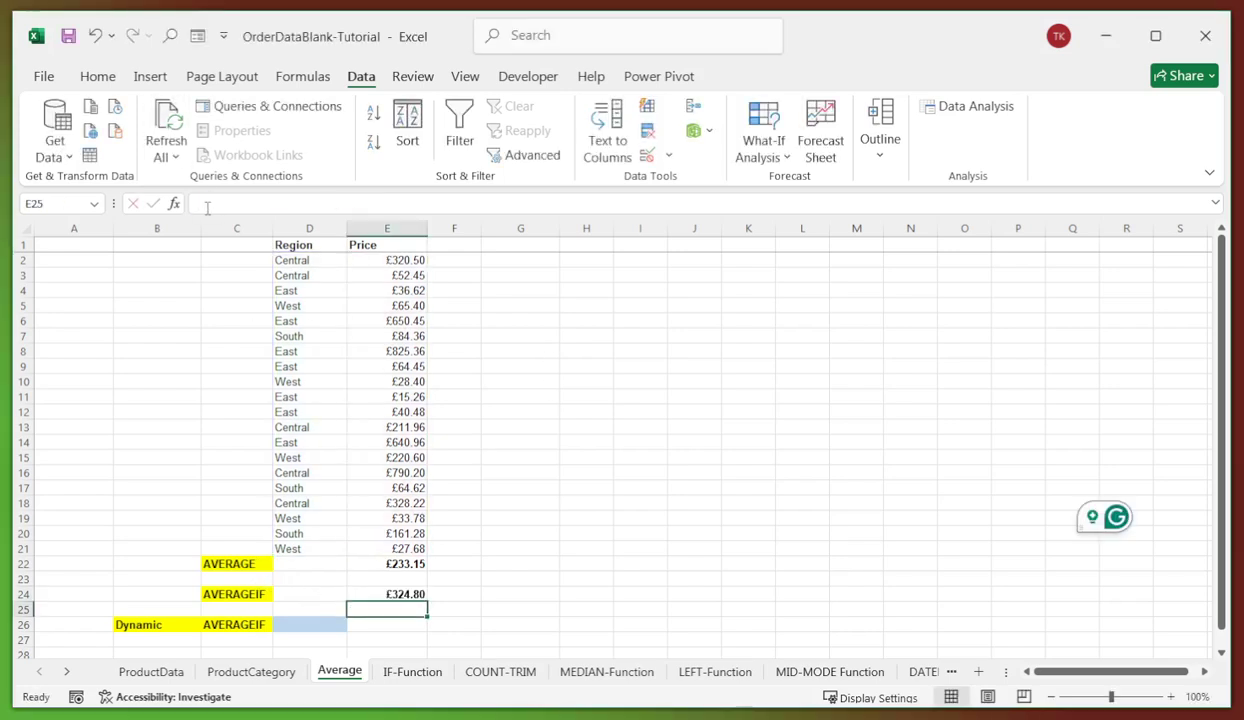
click(401, 592)
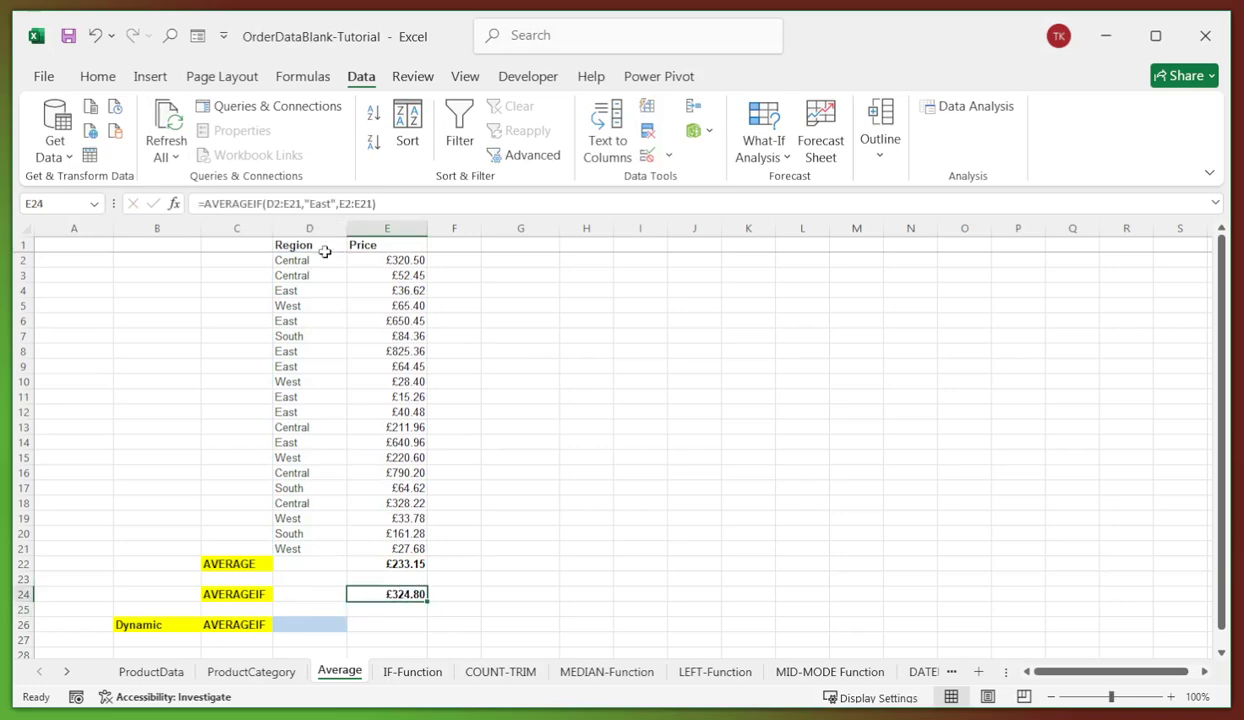
click(490, 548)
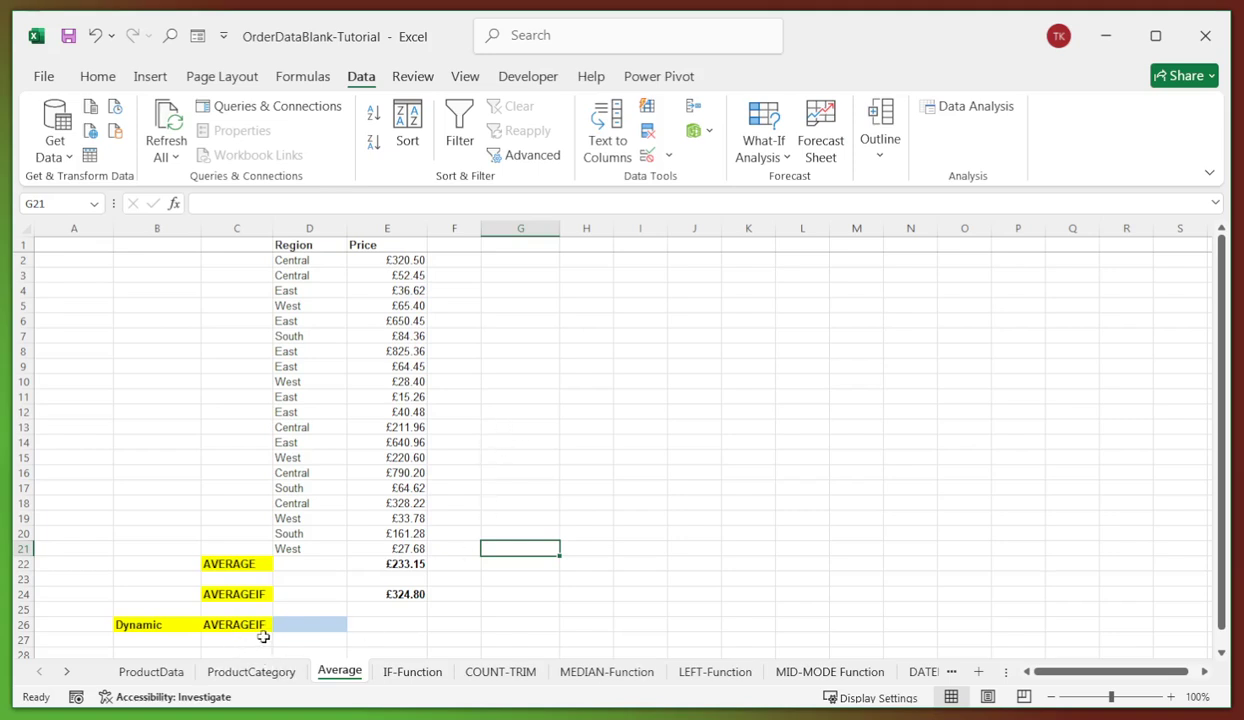
click(603, 441)
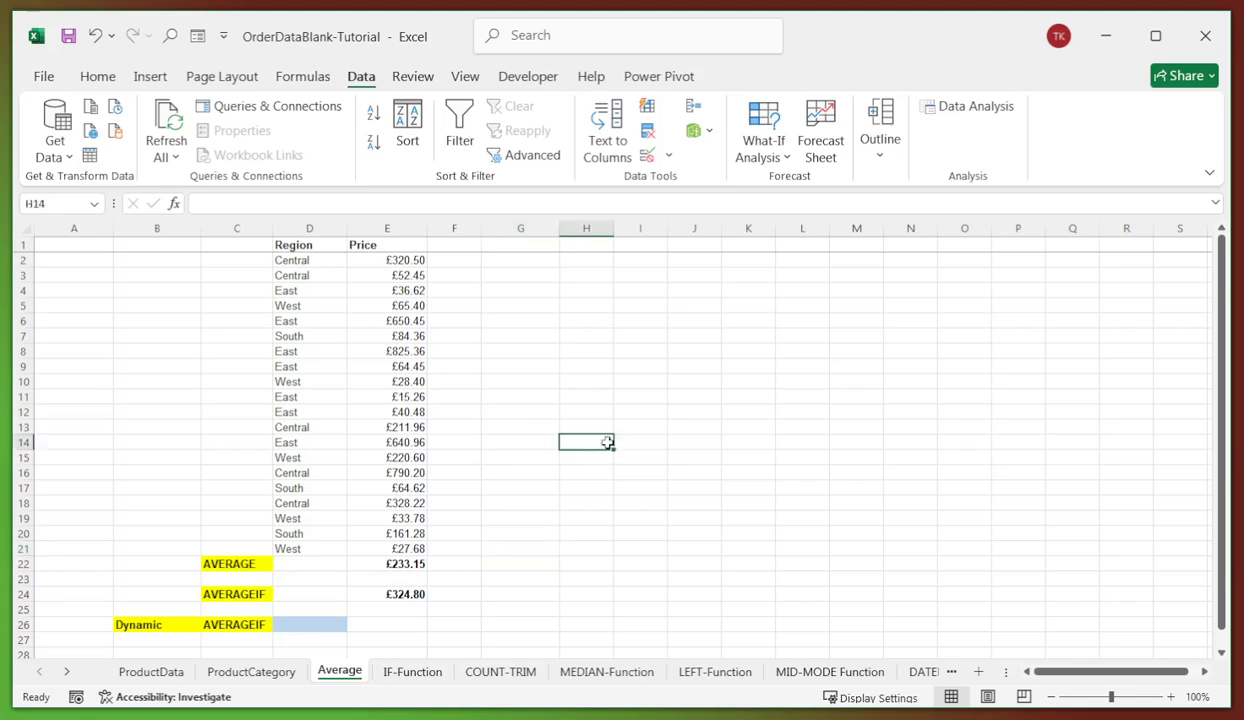
click(325, 626)
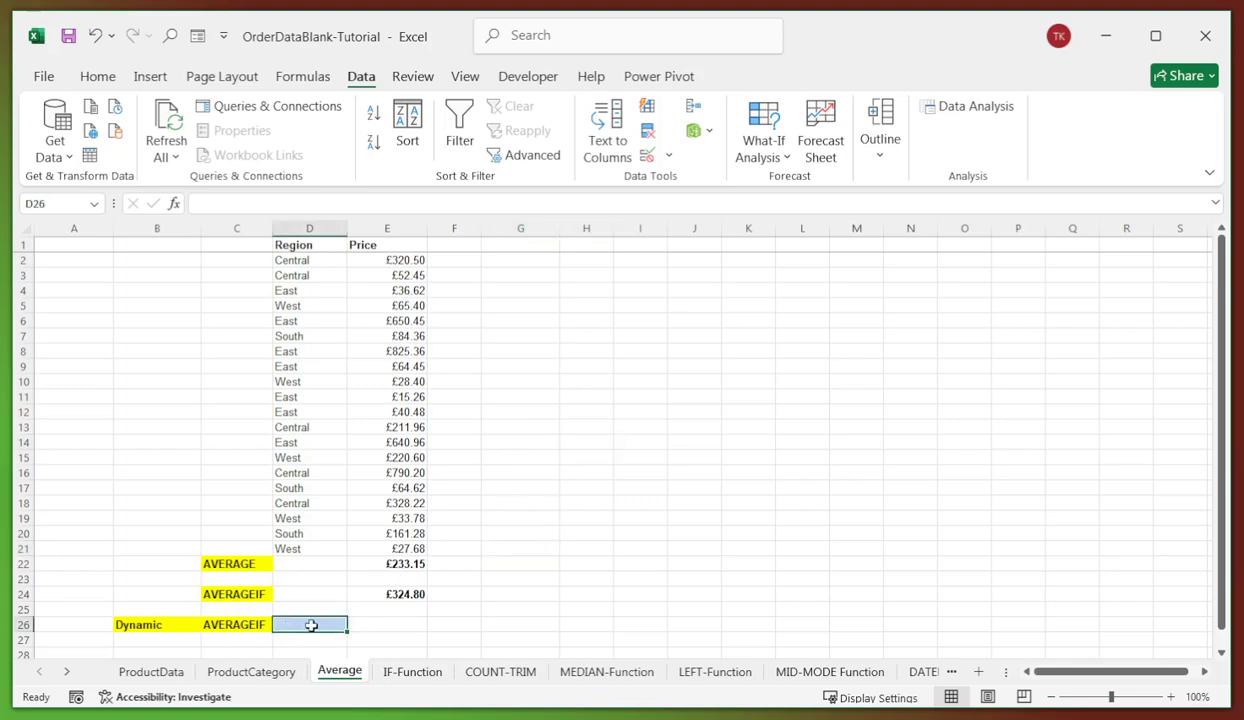
click(645, 457)
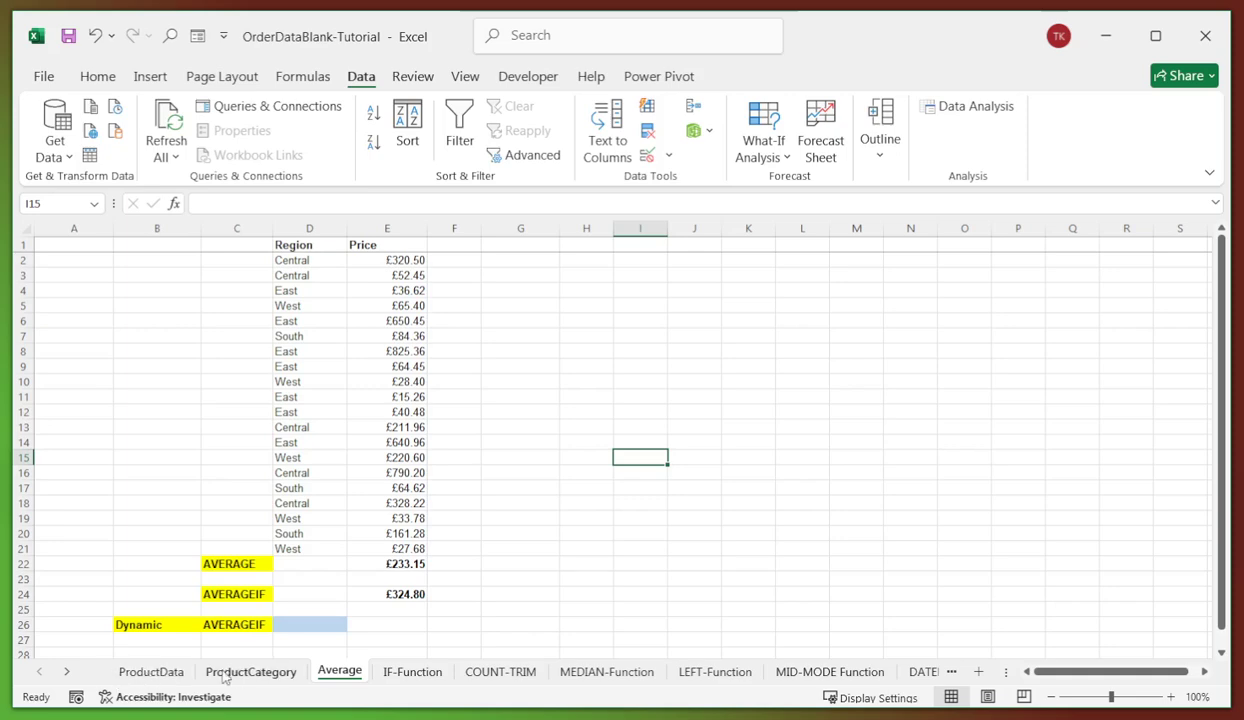
- Copy the West cell G26 from ProductData and paste it into D26 on the Average sheet
click(149, 674)
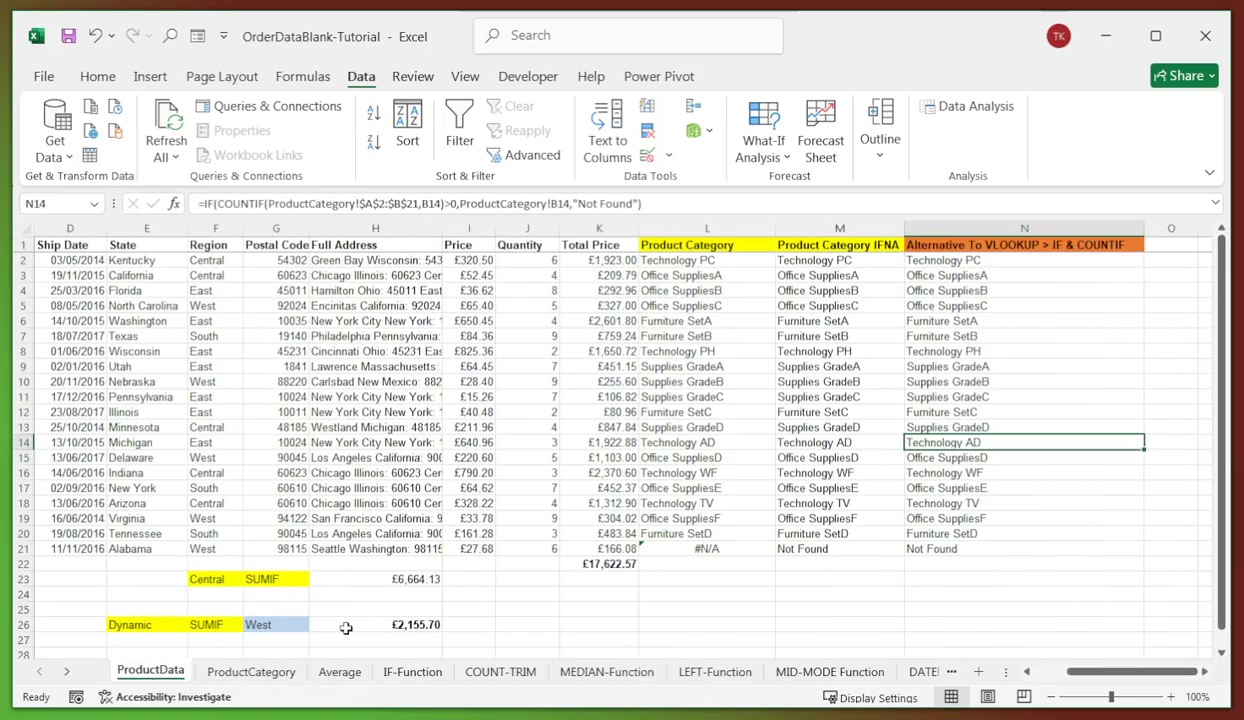
click(273, 625)
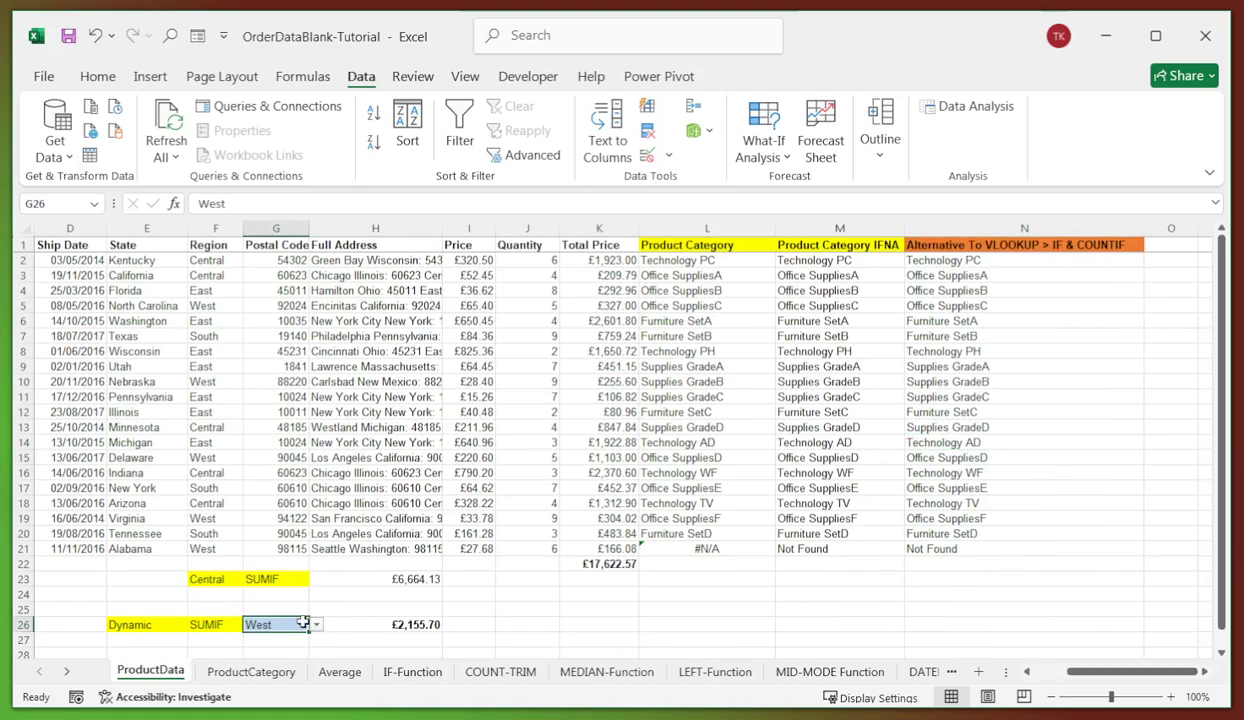
key(ctrl+c)
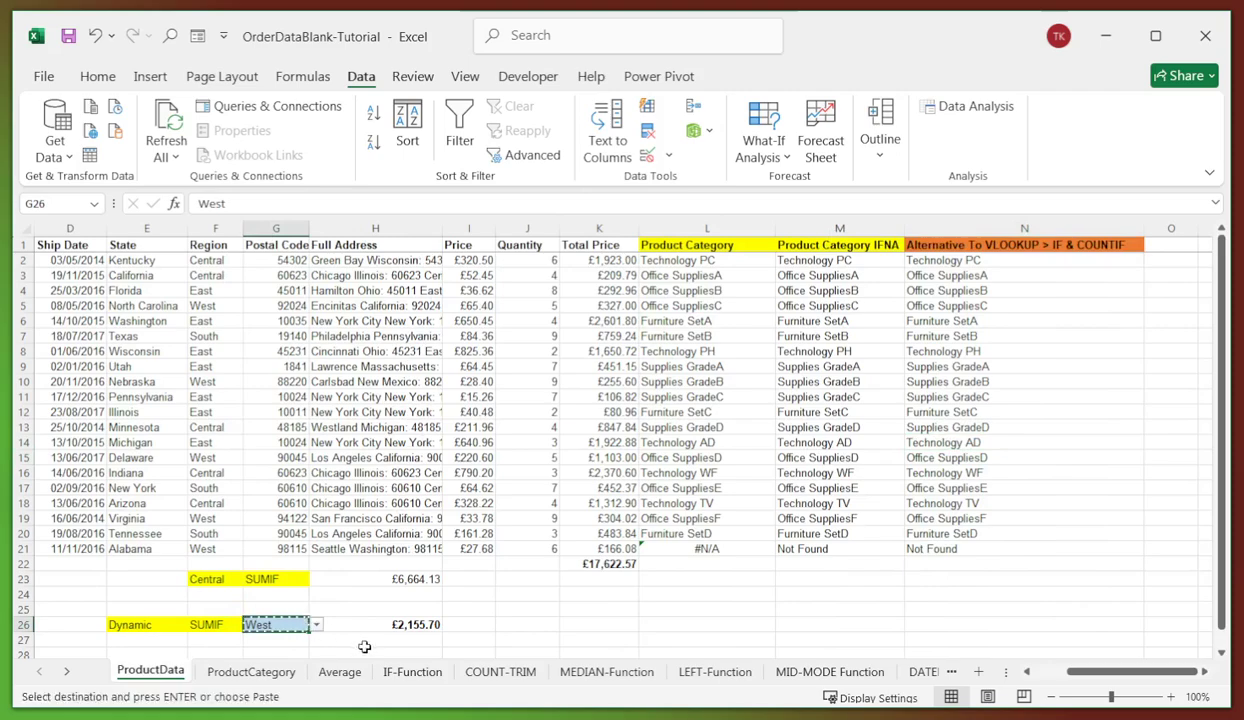
click(345, 672)
click(325, 626)
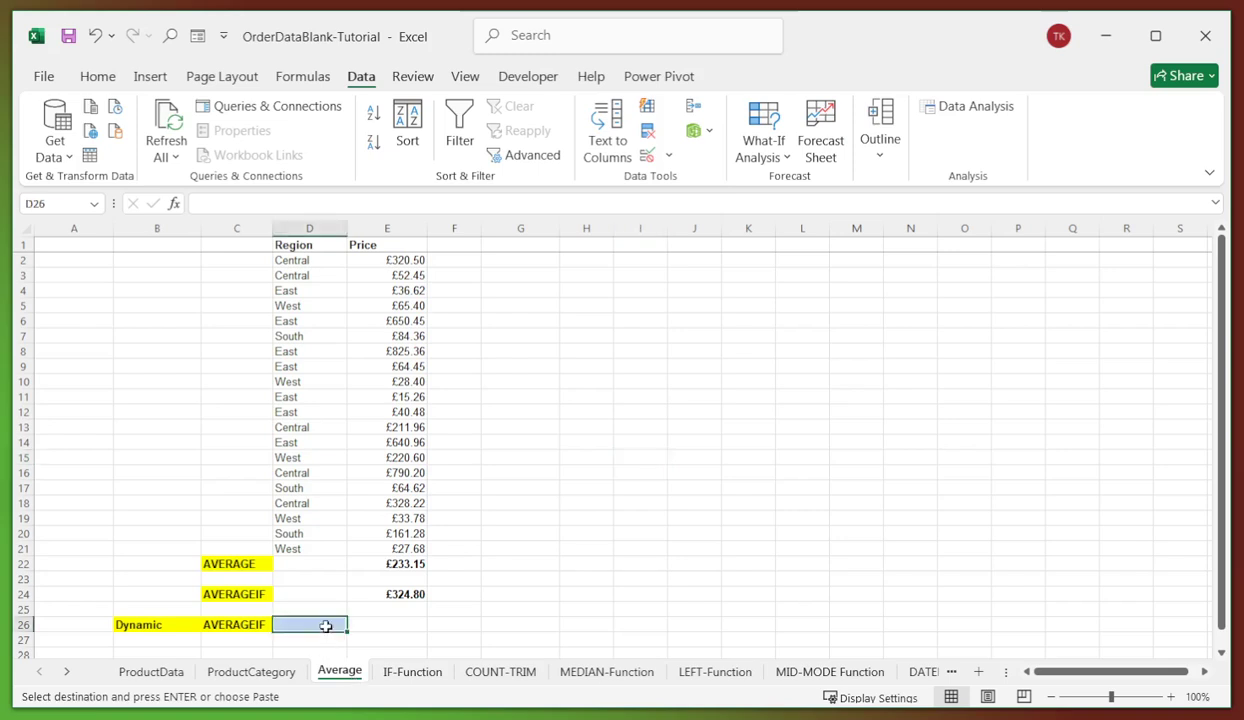
key(ctrl+v)
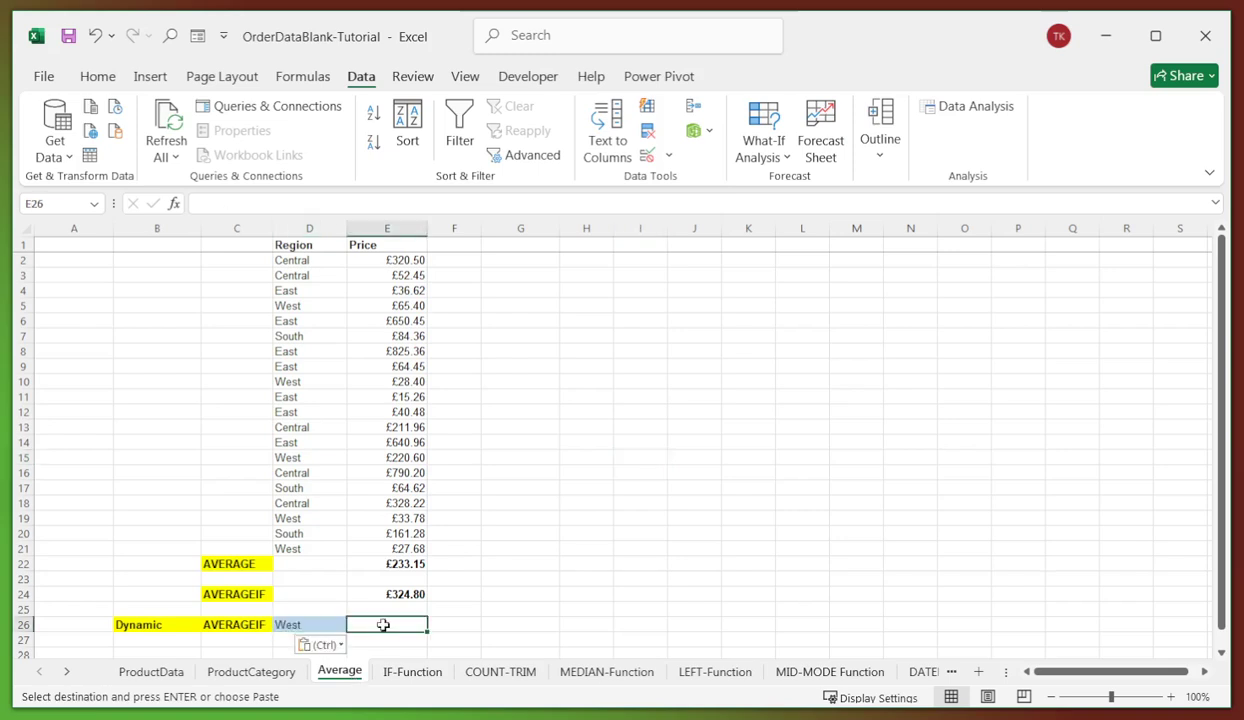
- Review the existing AVERAGEIF formula in E24 alongside the D26 region picker
click(398, 595)
click(313, 625)
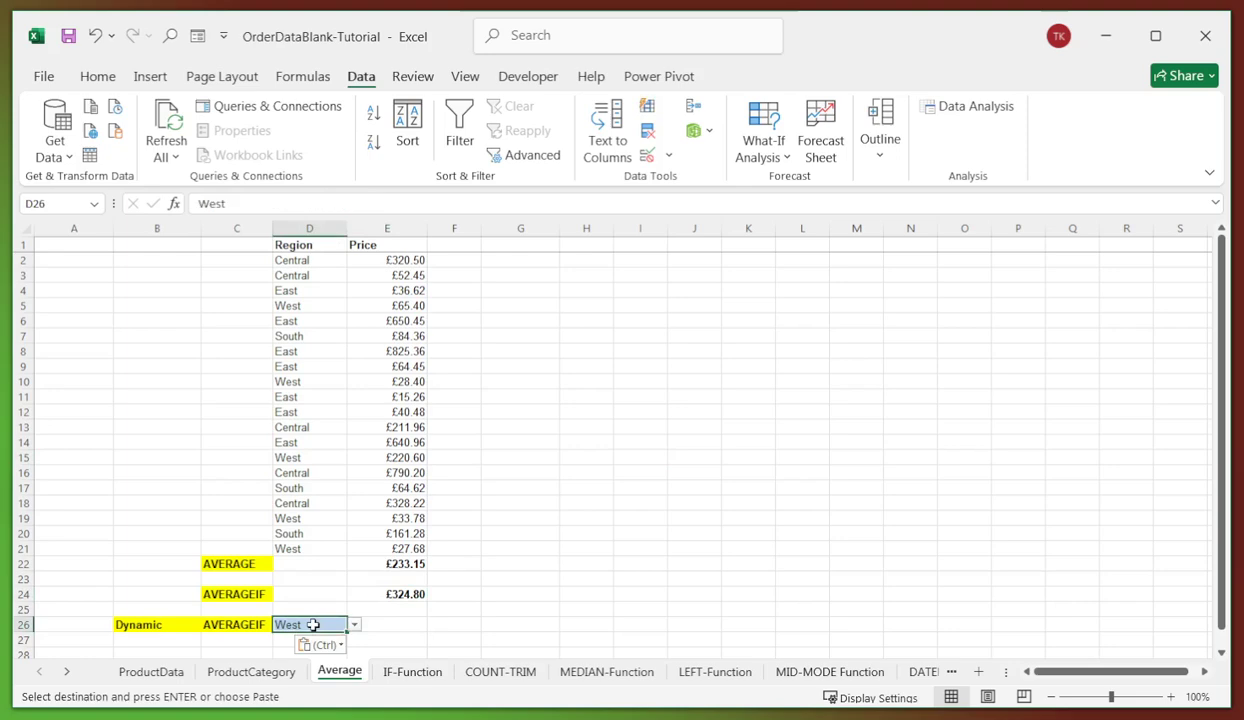
click(379, 590)
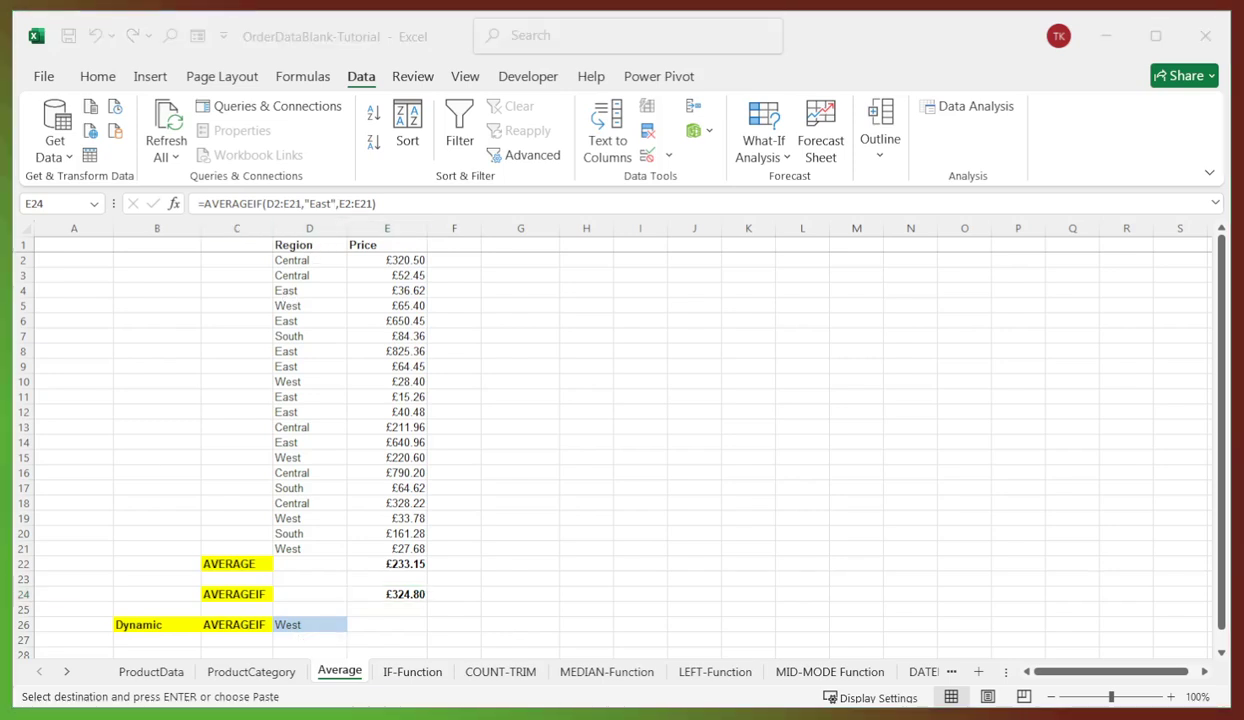
click(387, 625)
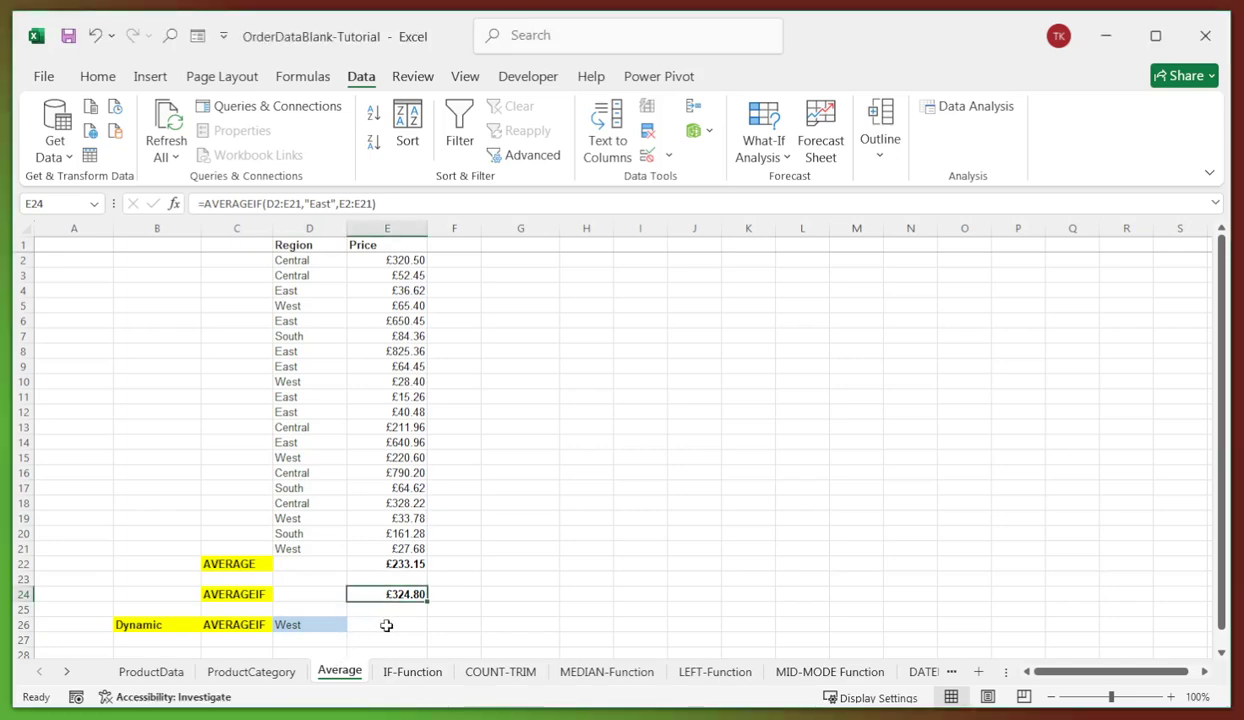
click(387, 625)
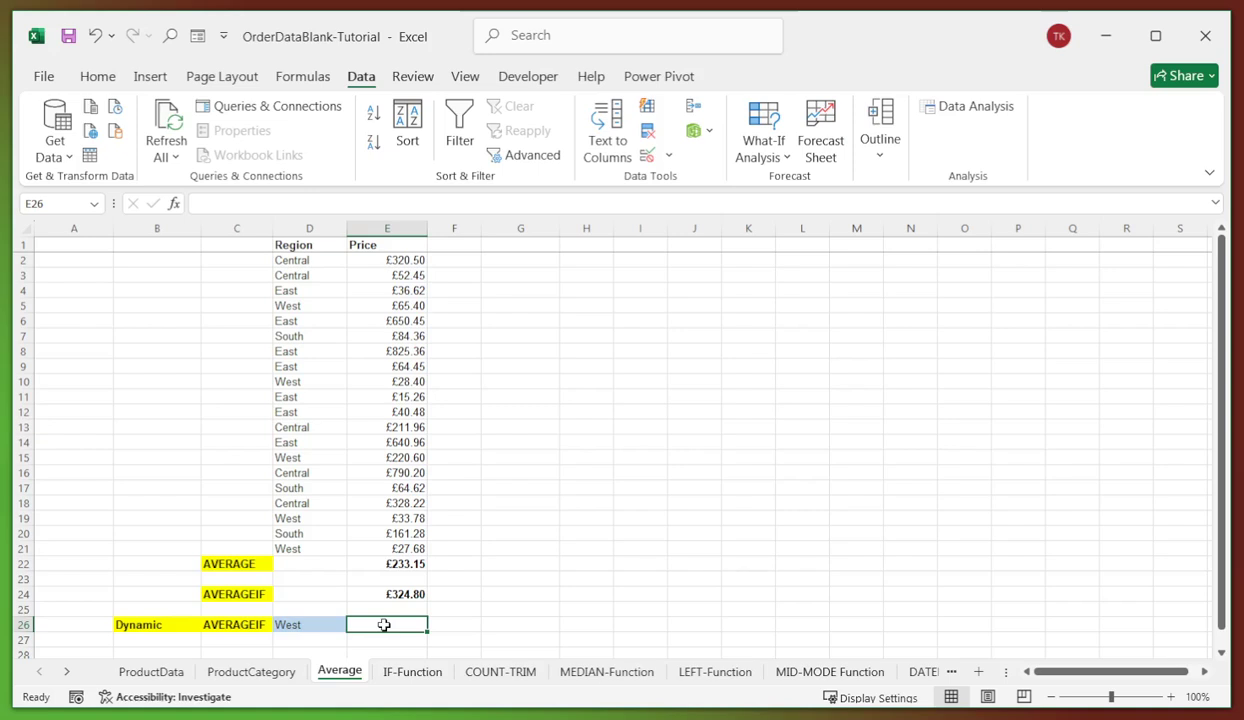
- Paste an AVERAGEIF formula driven by D26 into E26
key(ctrl+v)
key(Return)
click(468, 608)
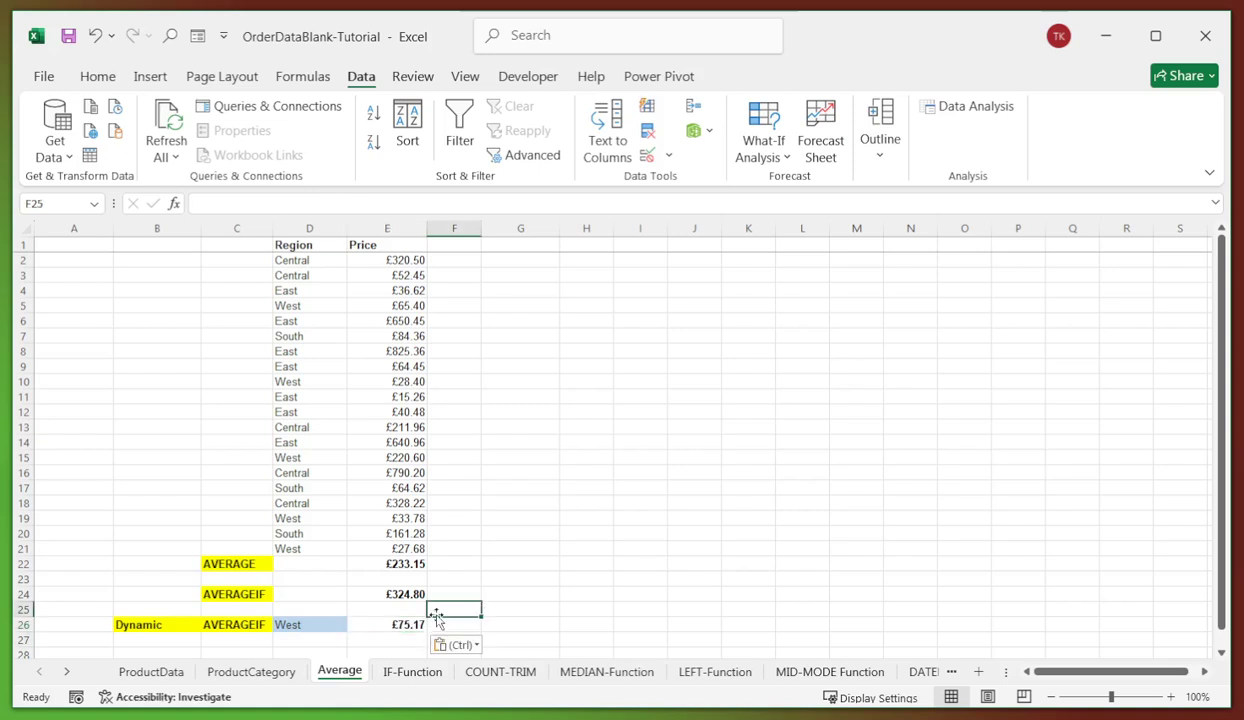
- Switch D26 through Central, East, South and back to West to test the dynamic average
click(308, 621)
click(353, 624)
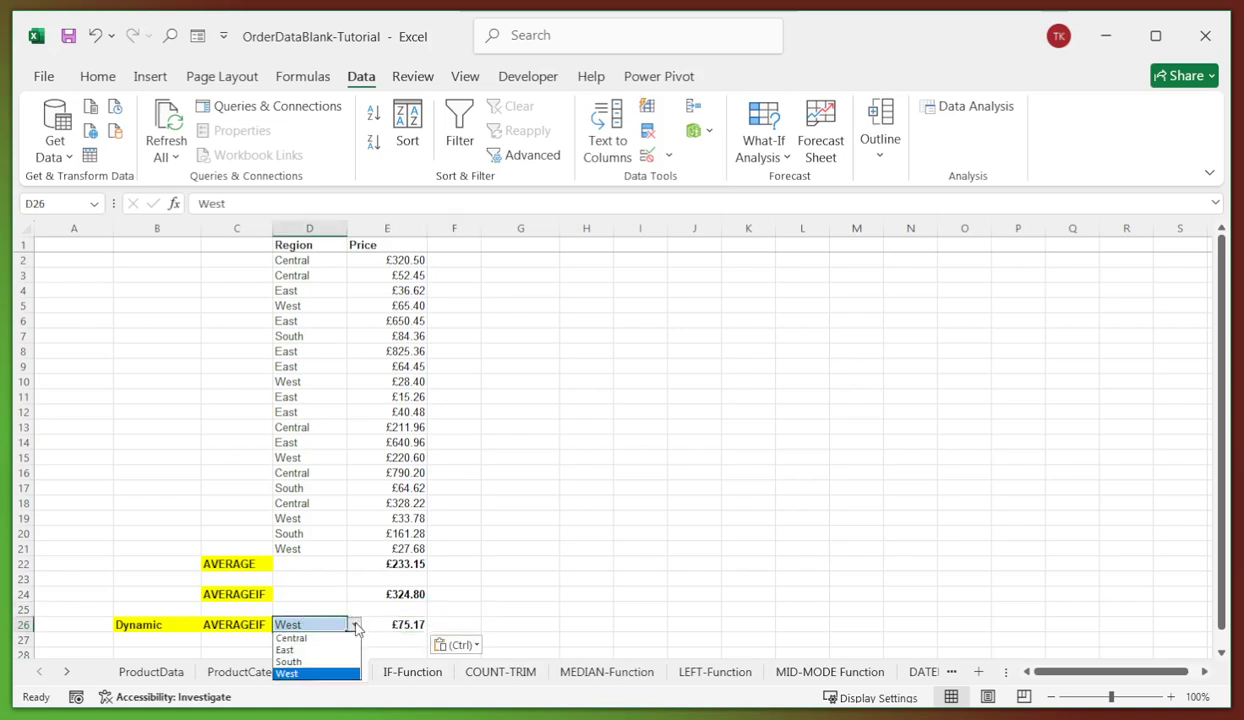
click(295, 637)
click(353, 624)
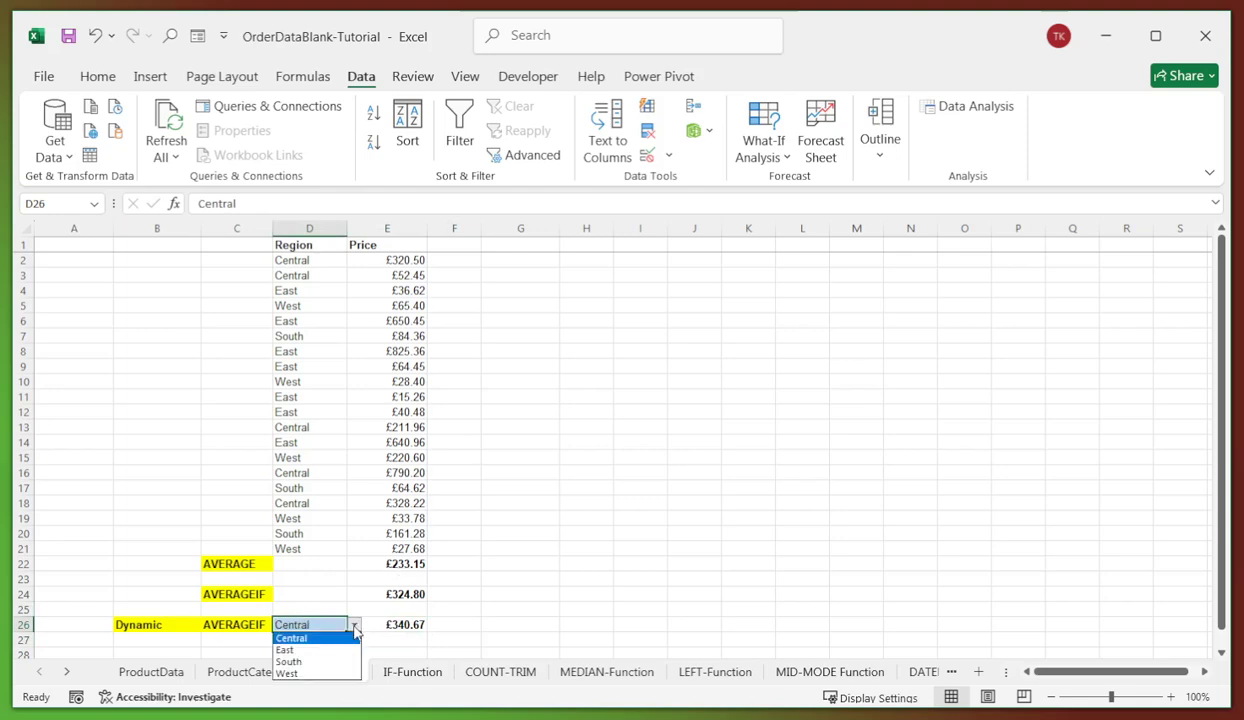
click(297, 649)
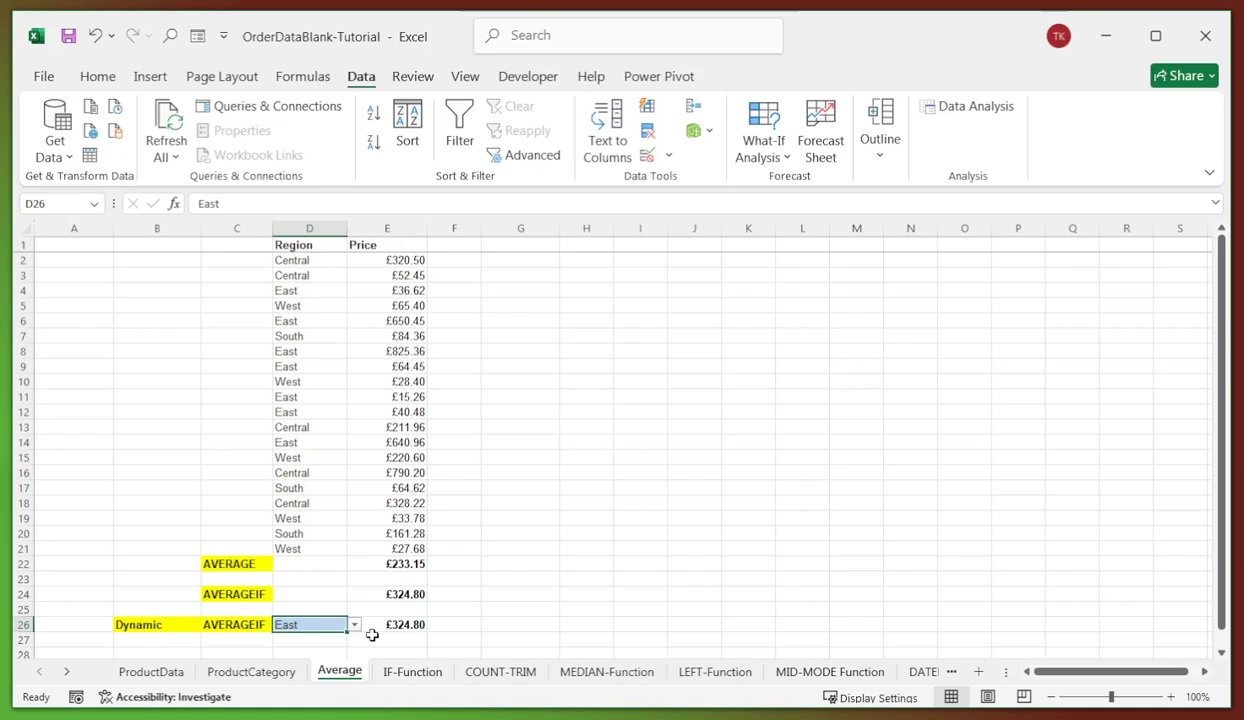
click(353, 624)
click(290, 662)
click(353, 624)
click(292, 674)
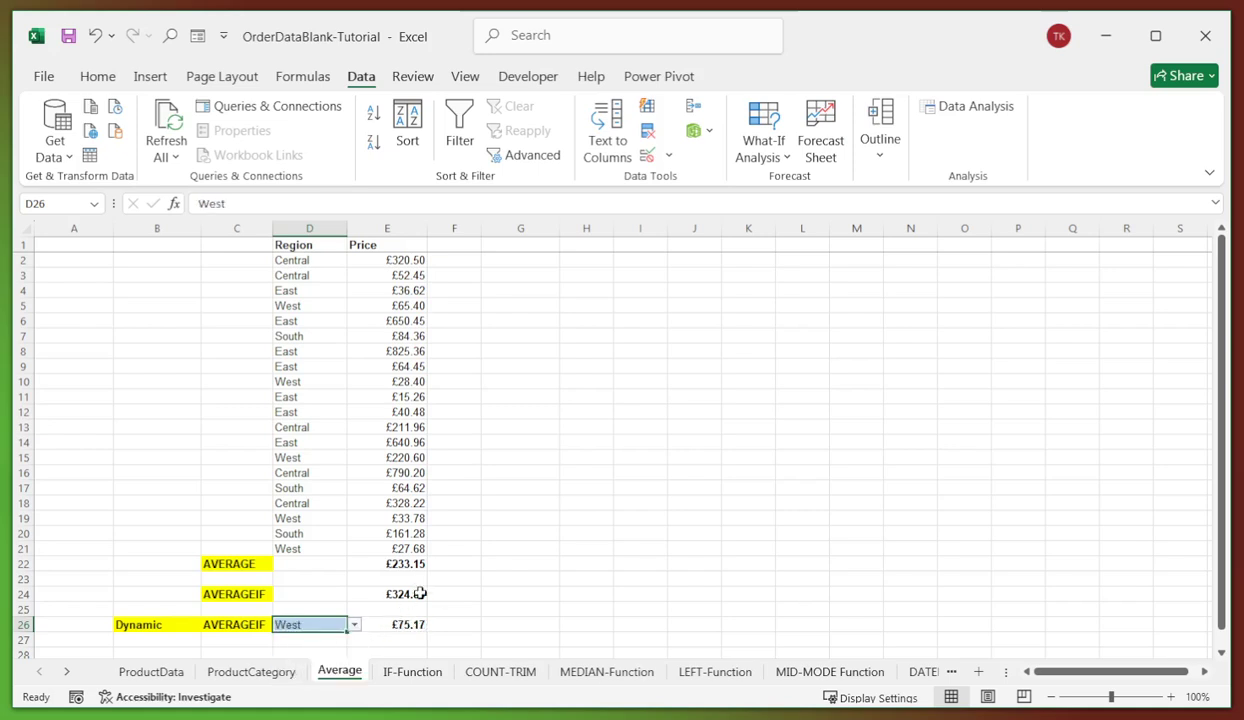
click(525, 424)
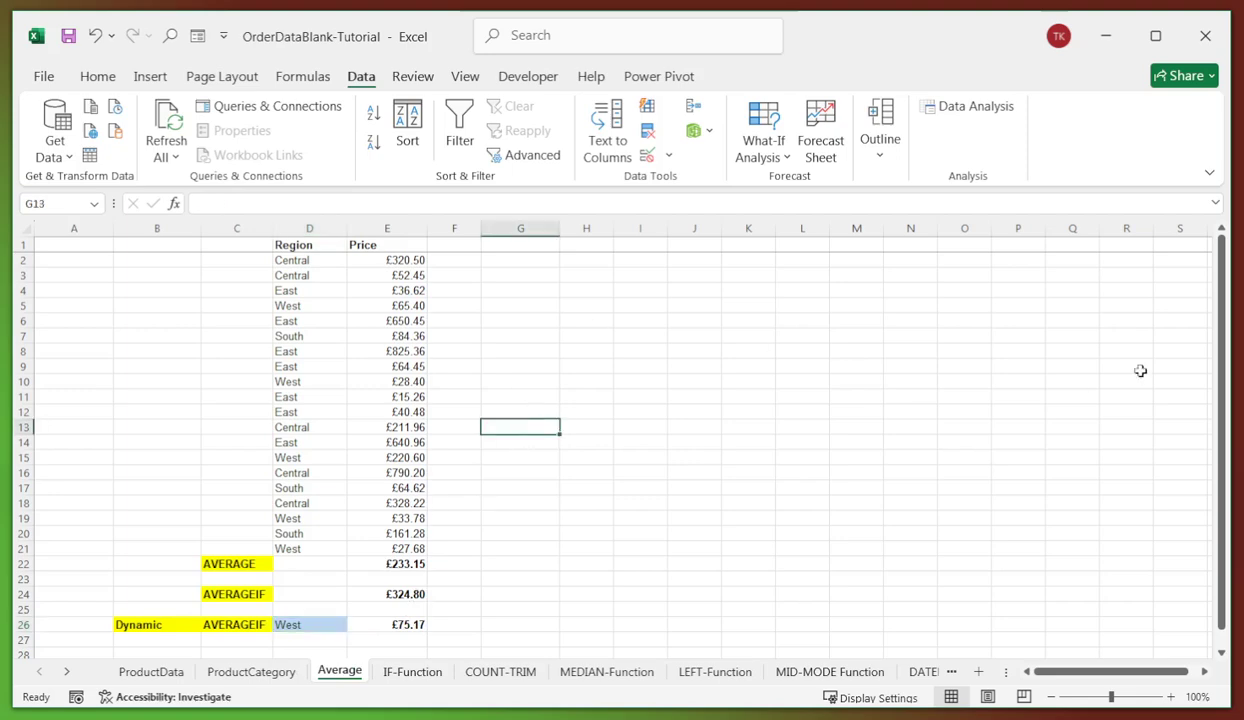
drag(1218, 300, 1213, 288)
click(582, 383)
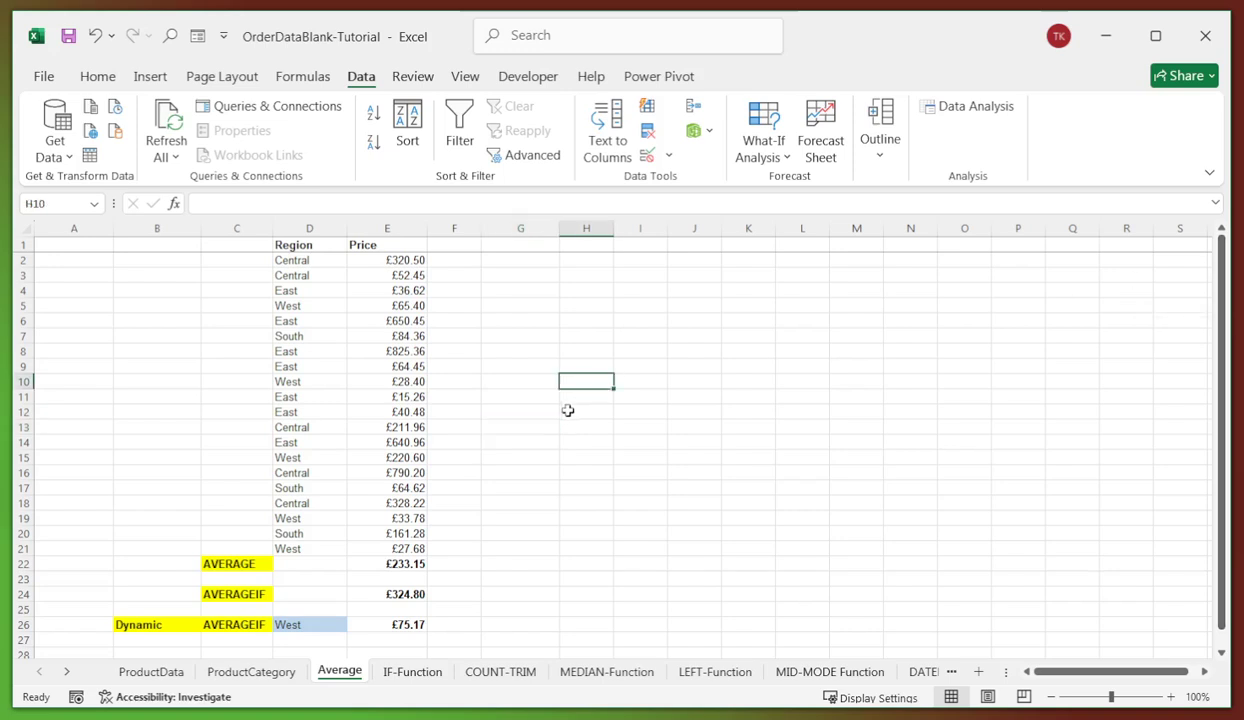
- Sort only the IF-Function sheet's Region column A to Z, continuing with the current selection
click(405, 674)
click(449, 292)
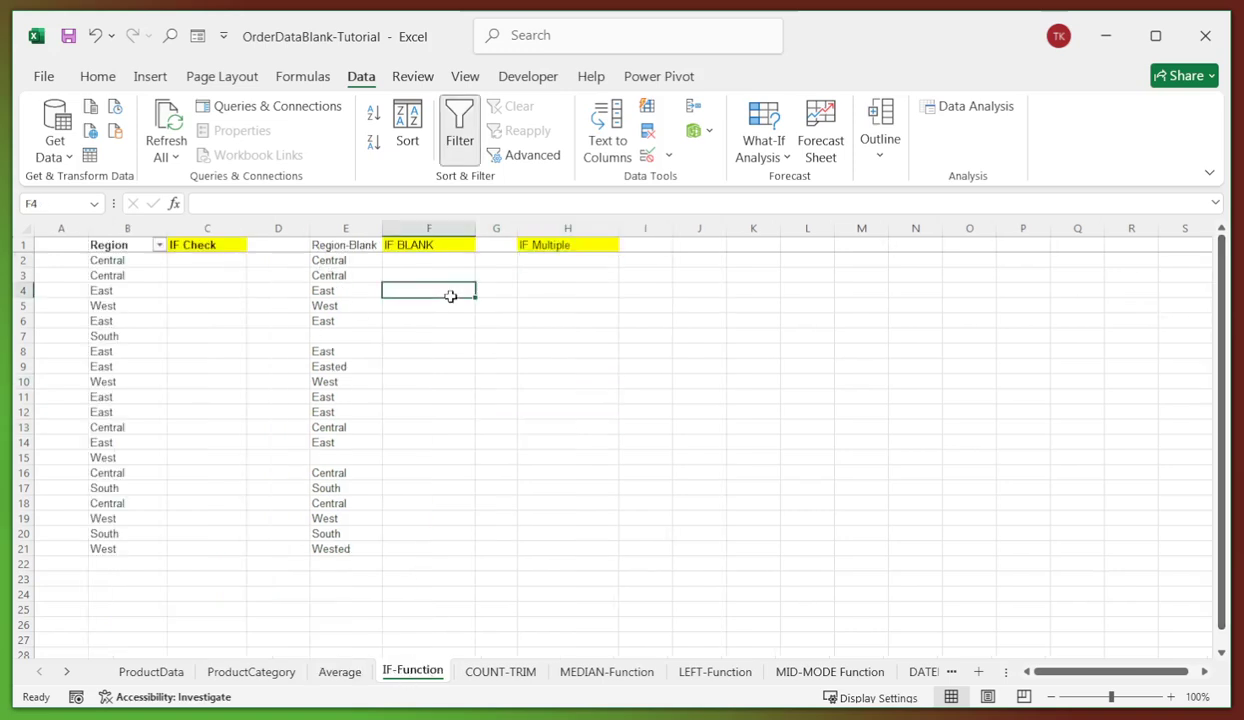
click(212, 263)
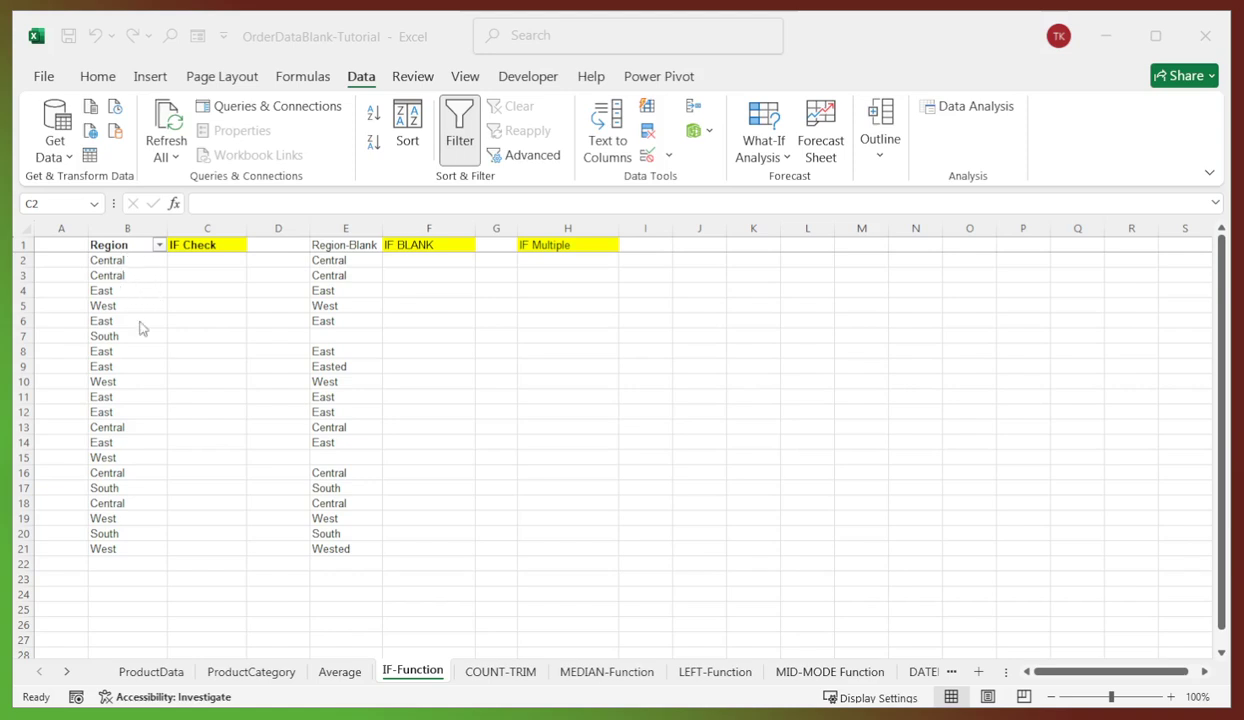
click(116, 274)
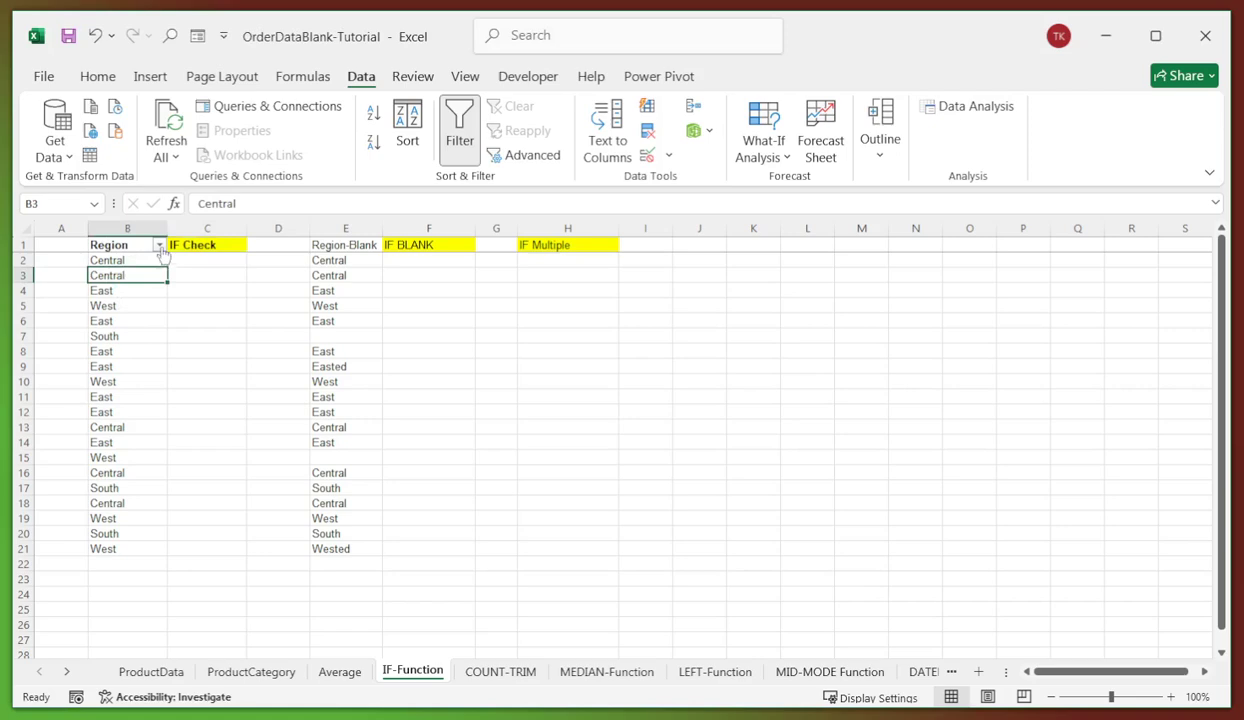
click(159, 245)
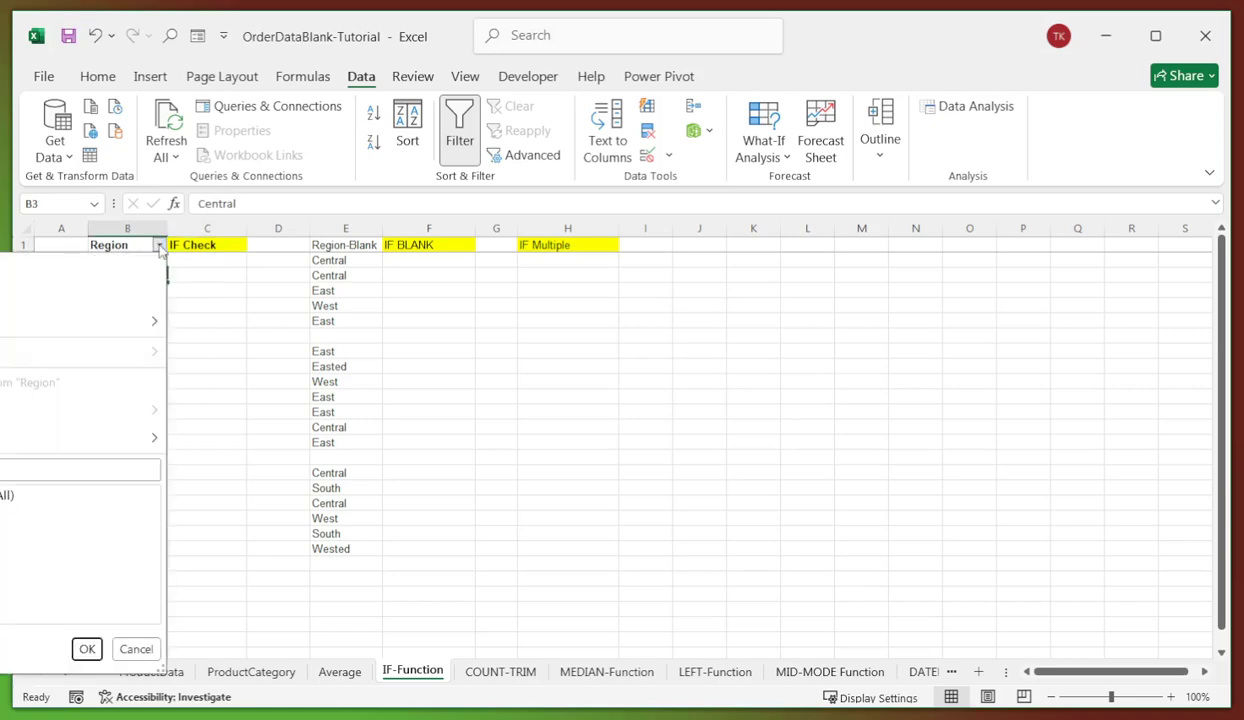
click(85, 272)
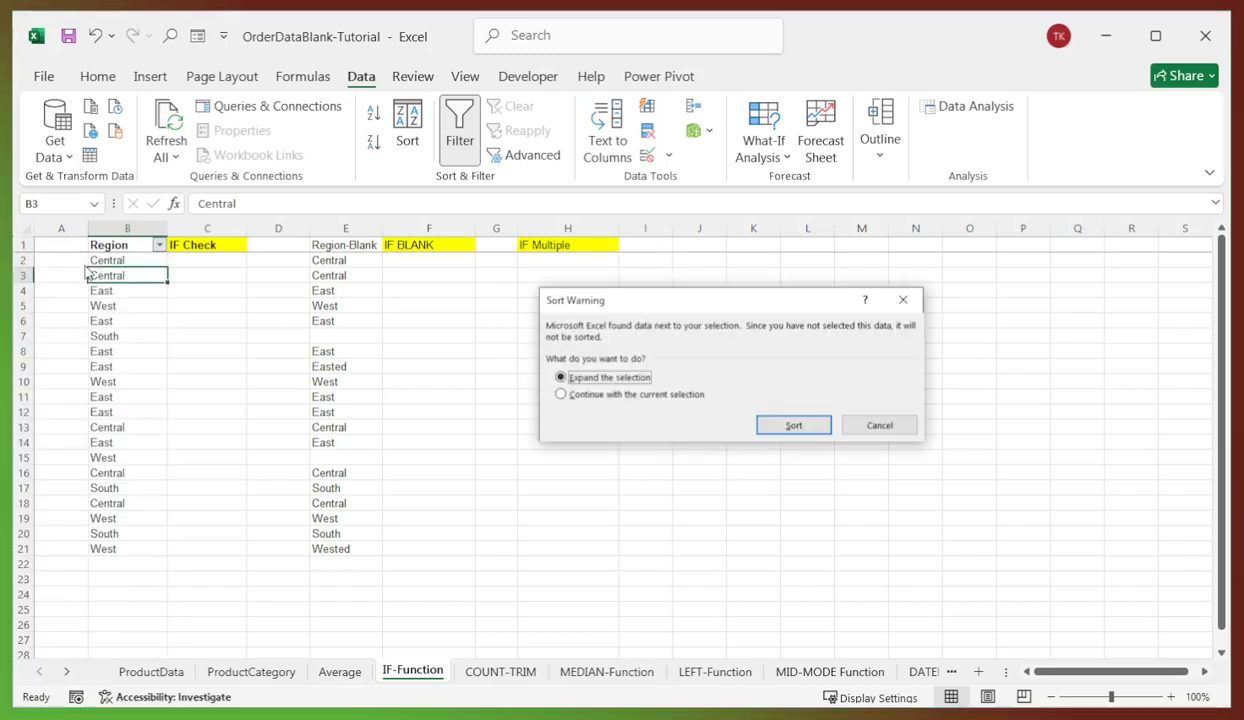
click(585, 396)
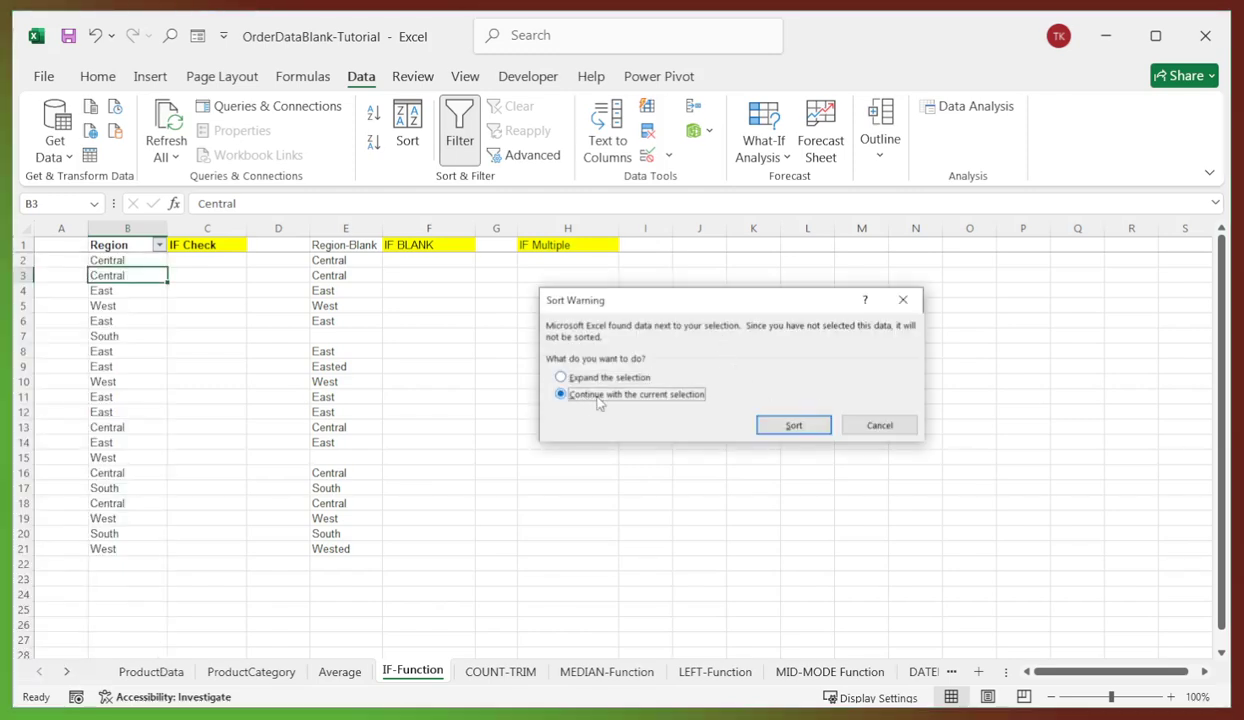
click(783, 426)
click(150, 304)
click(223, 262)
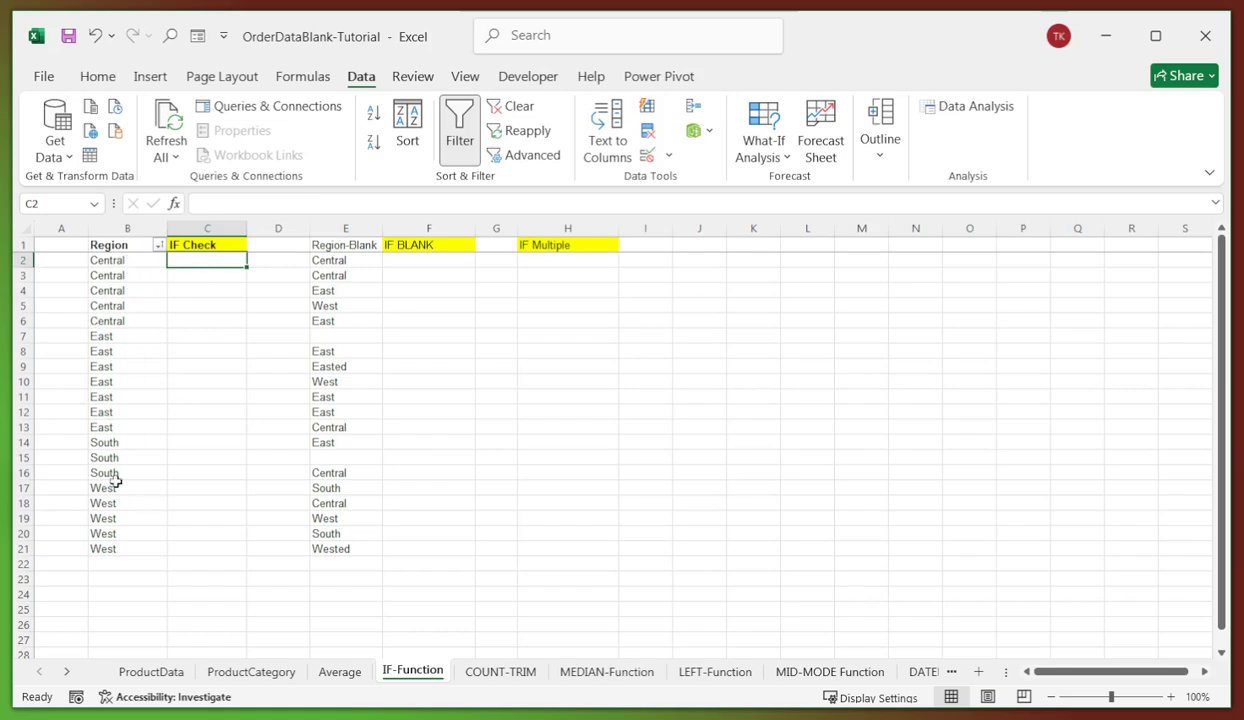
- Enter =IF(B2=B3,"Yes","No") in C2 and fill it down to C21
click(214, 203)
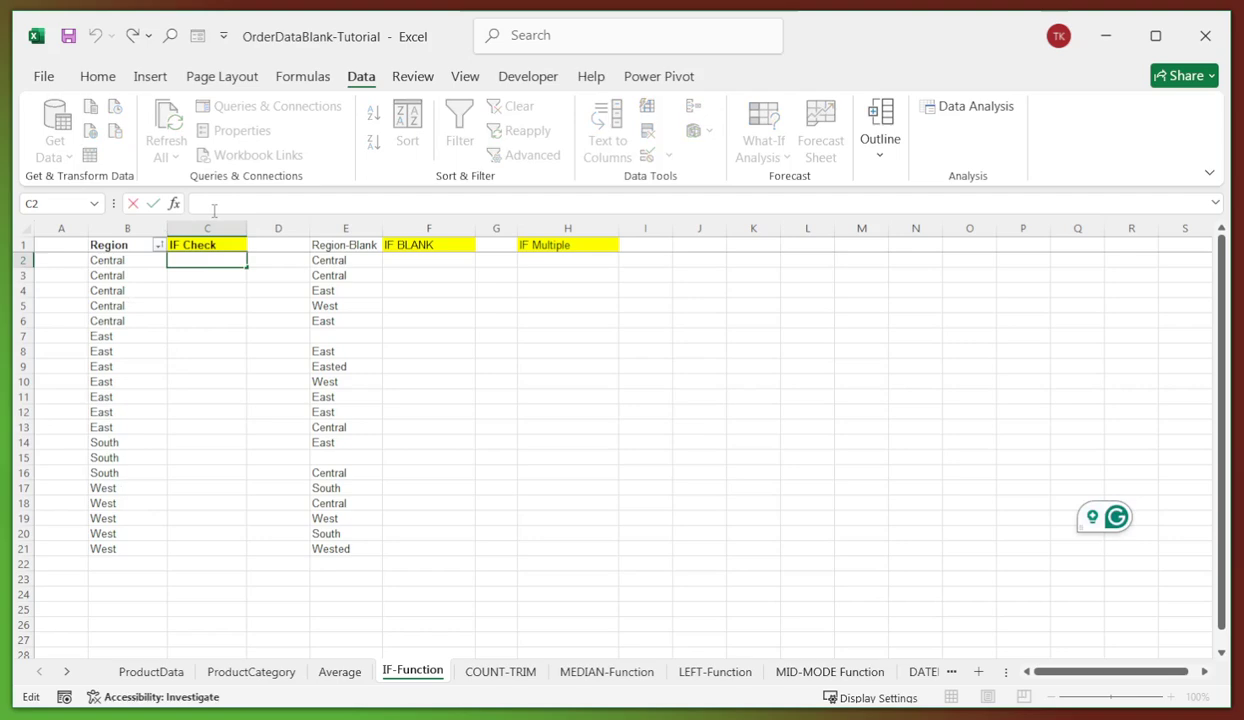
text(=IF(B2=B3,"Yes","No"))
key(Return)
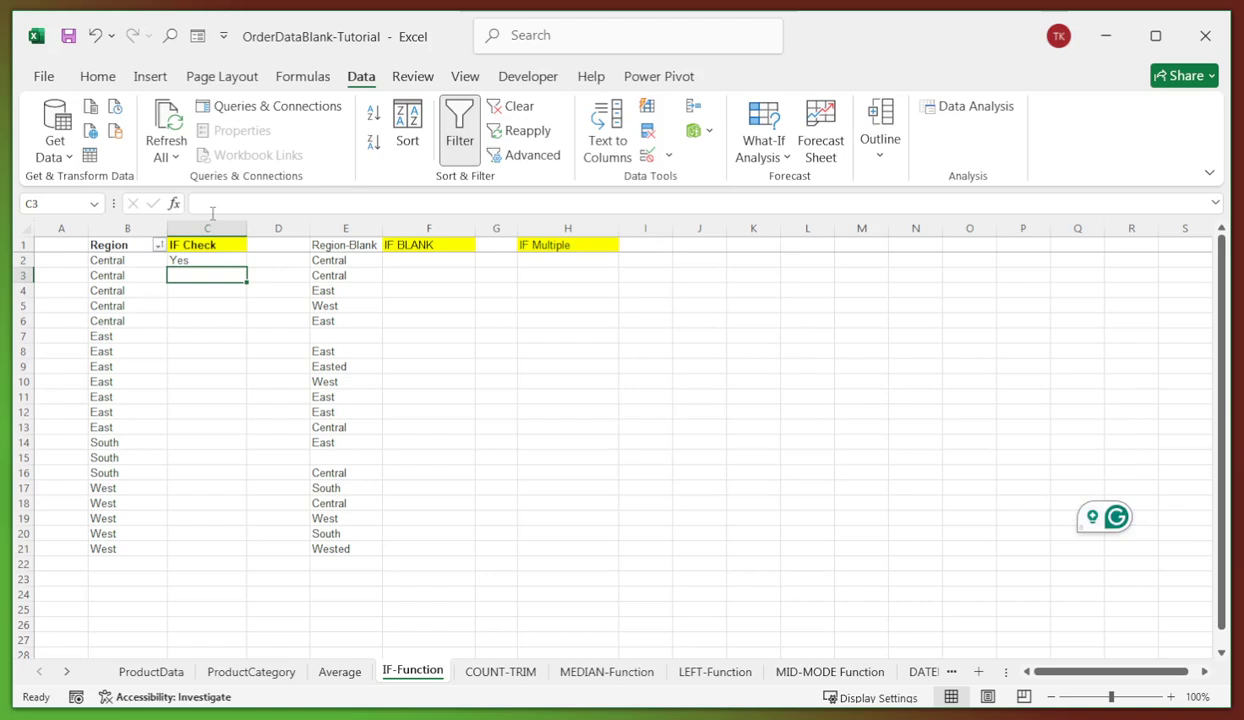
click(228, 262)
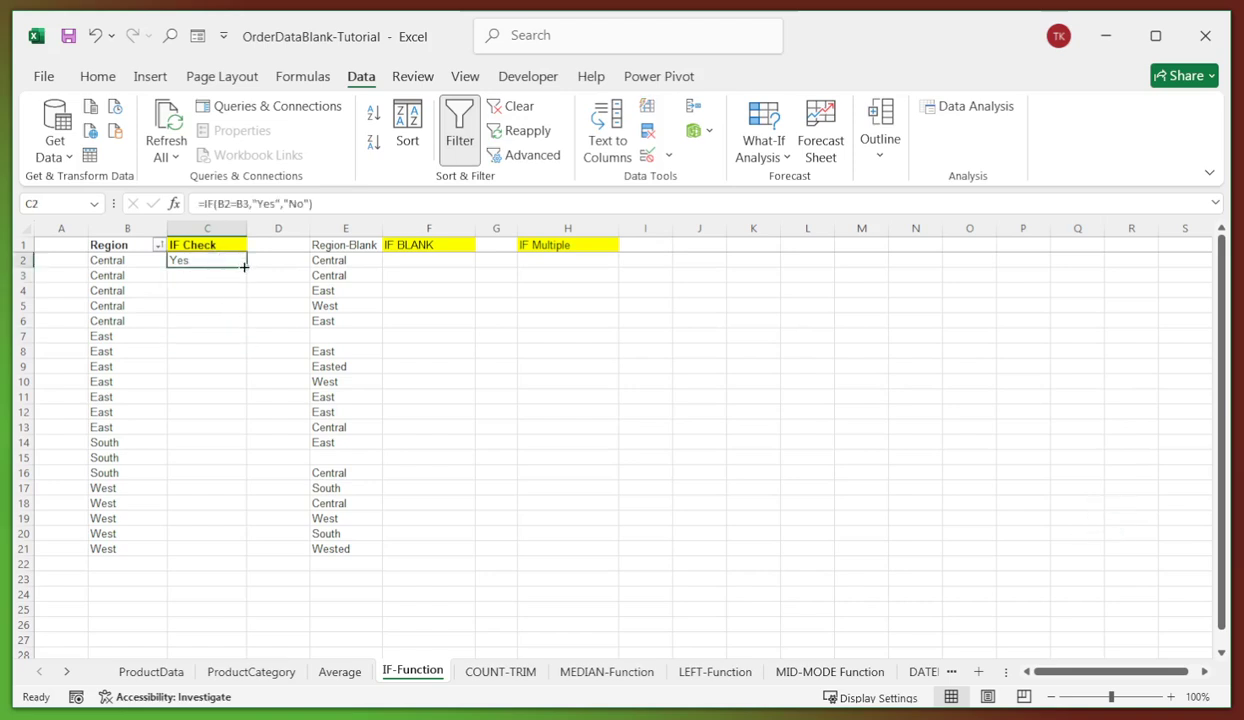
double_click(244, 267)
click(211, 409)
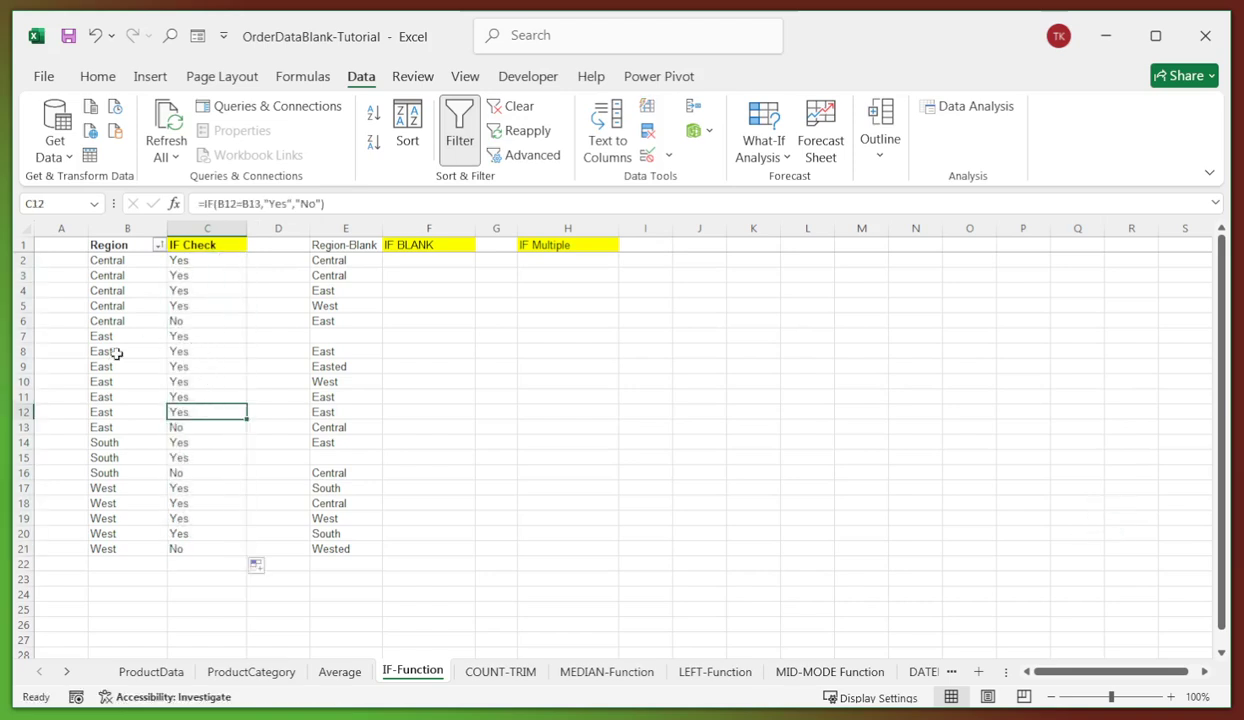
drag(111, 322, 195, 321)
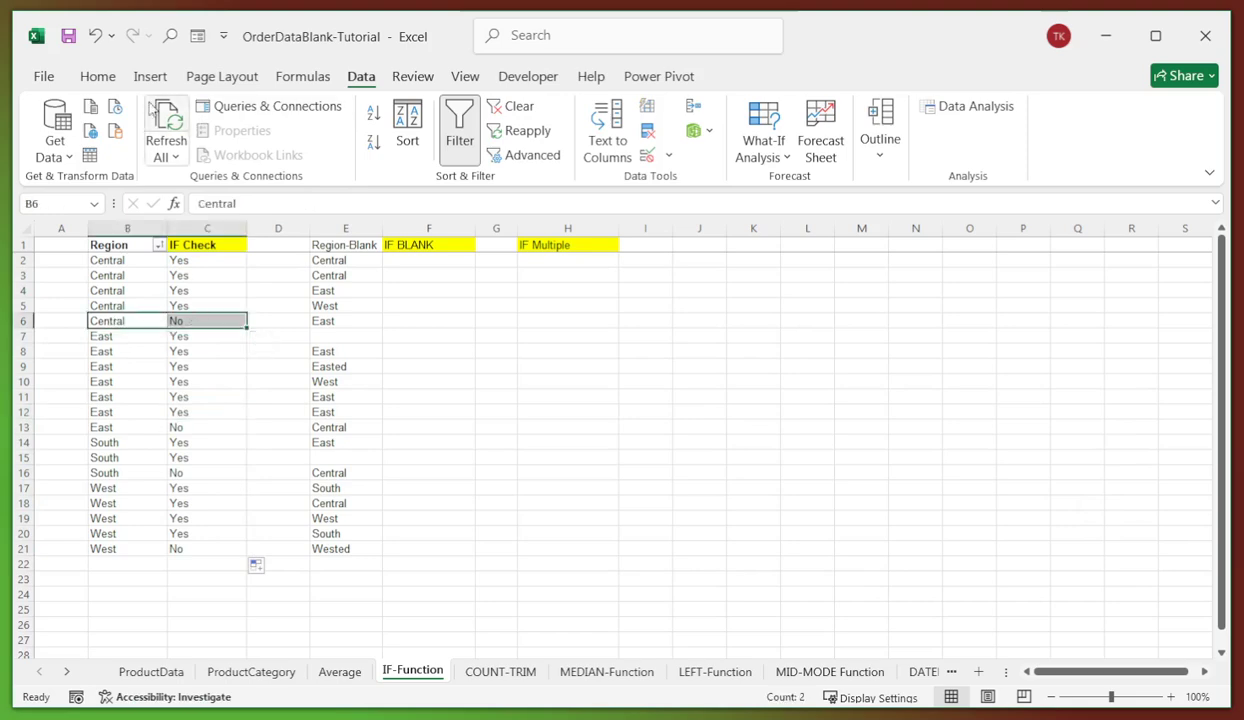
- Make the Region and IF Check text red in rows 6, 13, 16 and 21
click(98, 76)
click(312, 141)
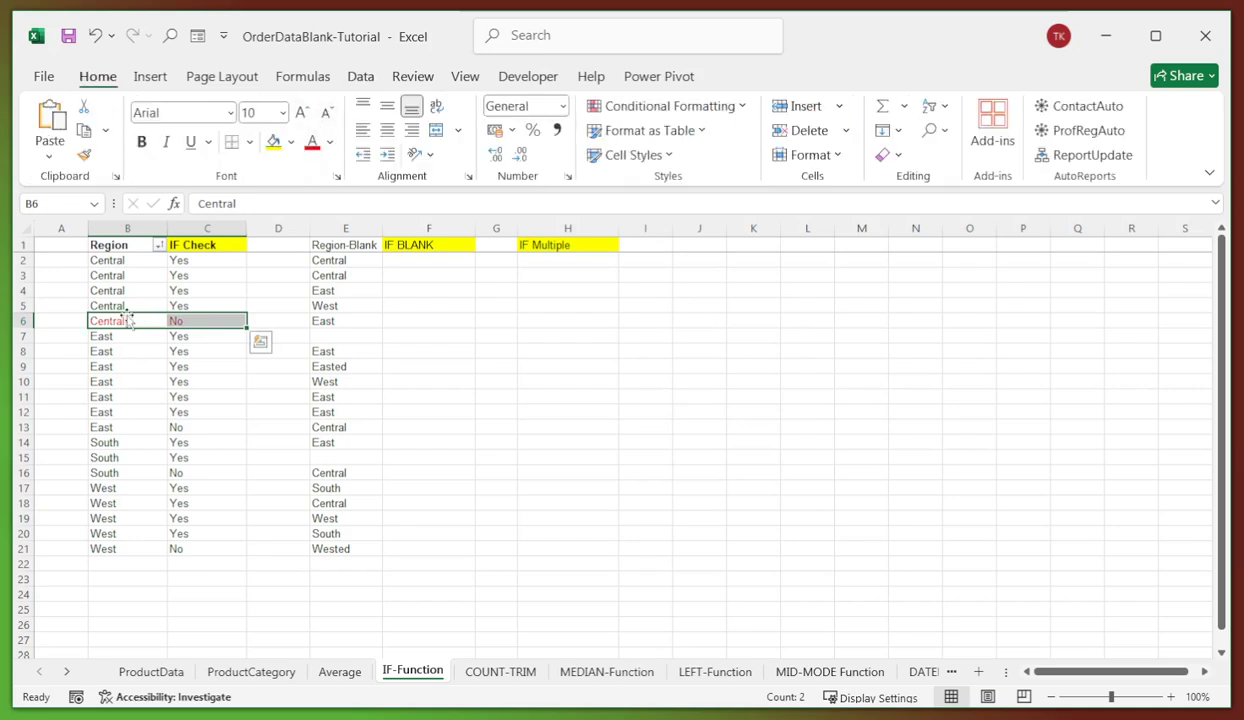
drag(101, 429, 195, 429)
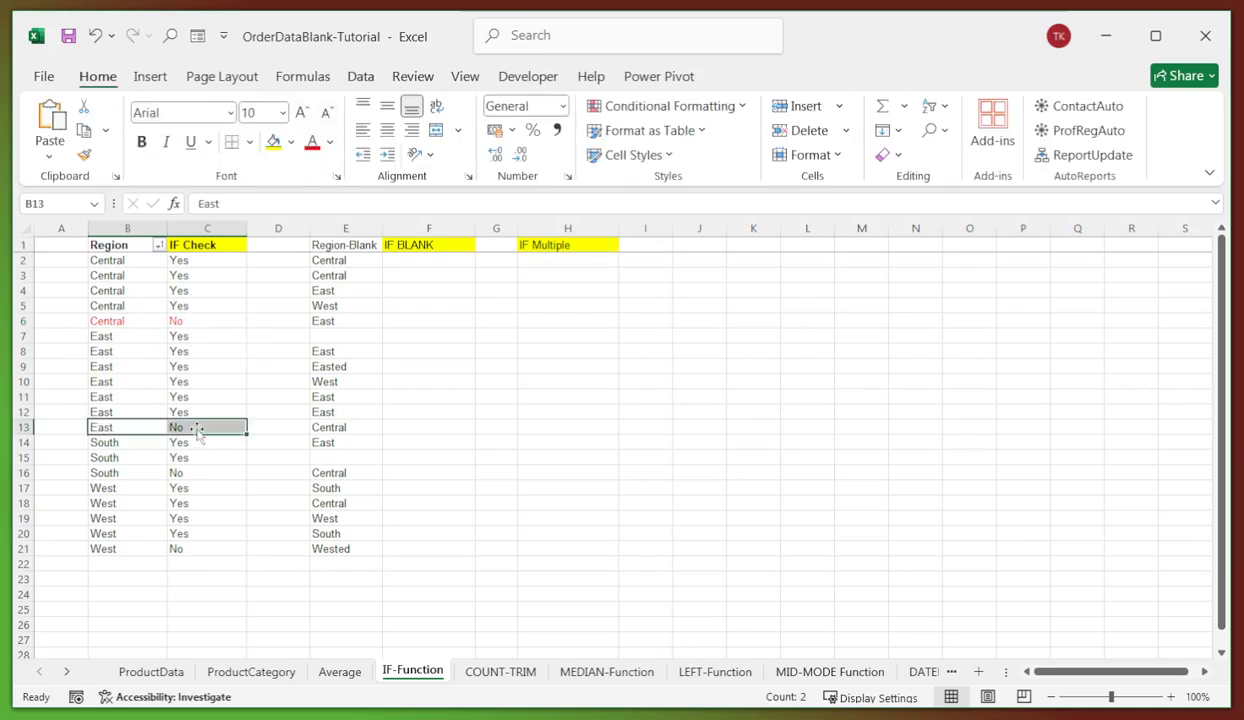
click(312, 141)
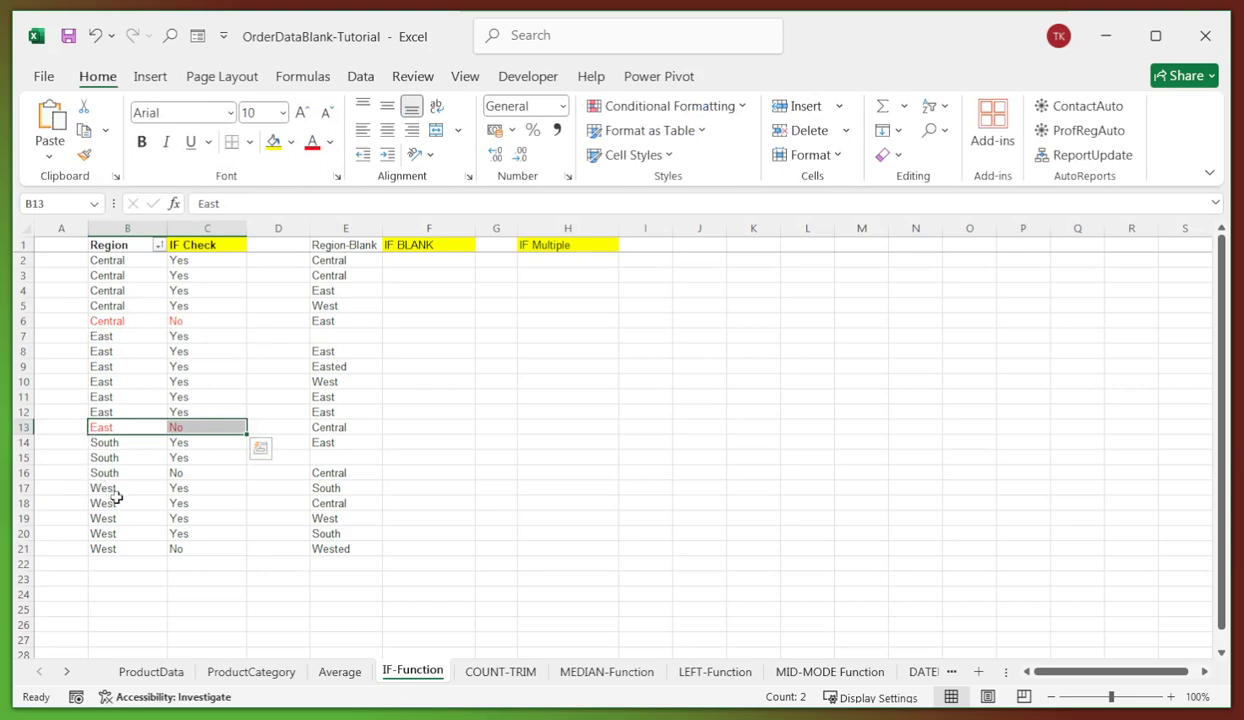
drag(113, 474, 203, 475)
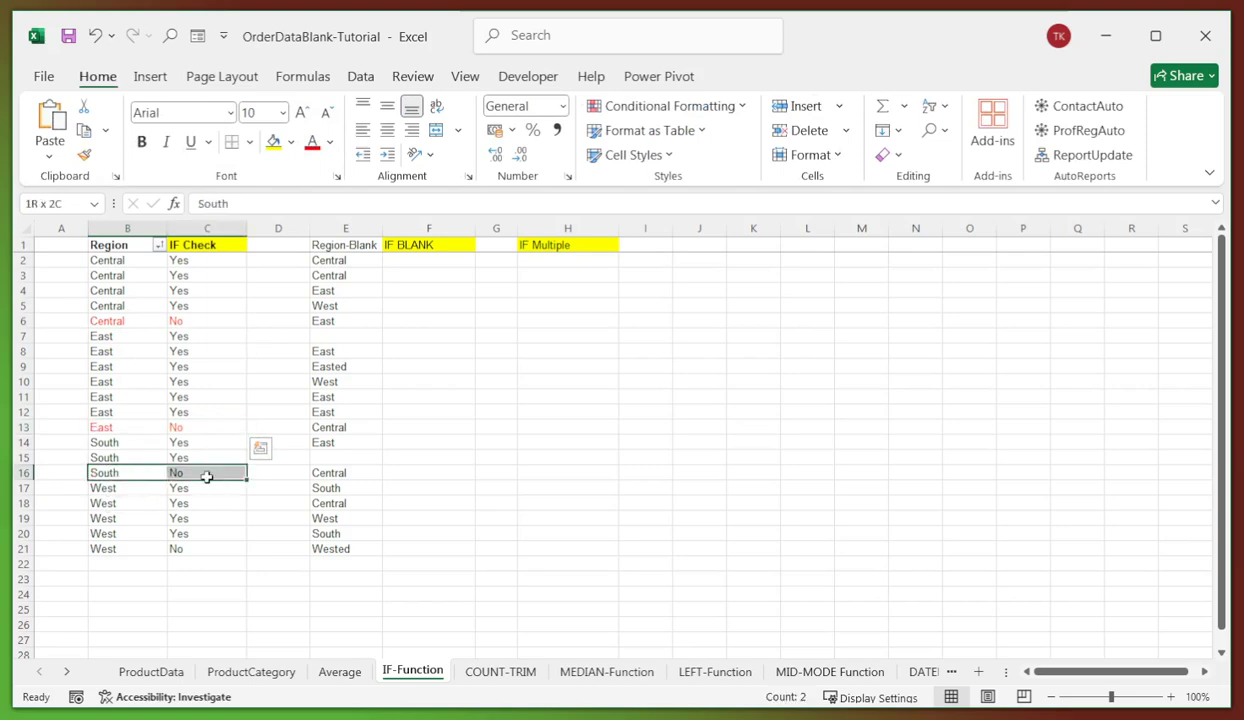
click(312, 143)
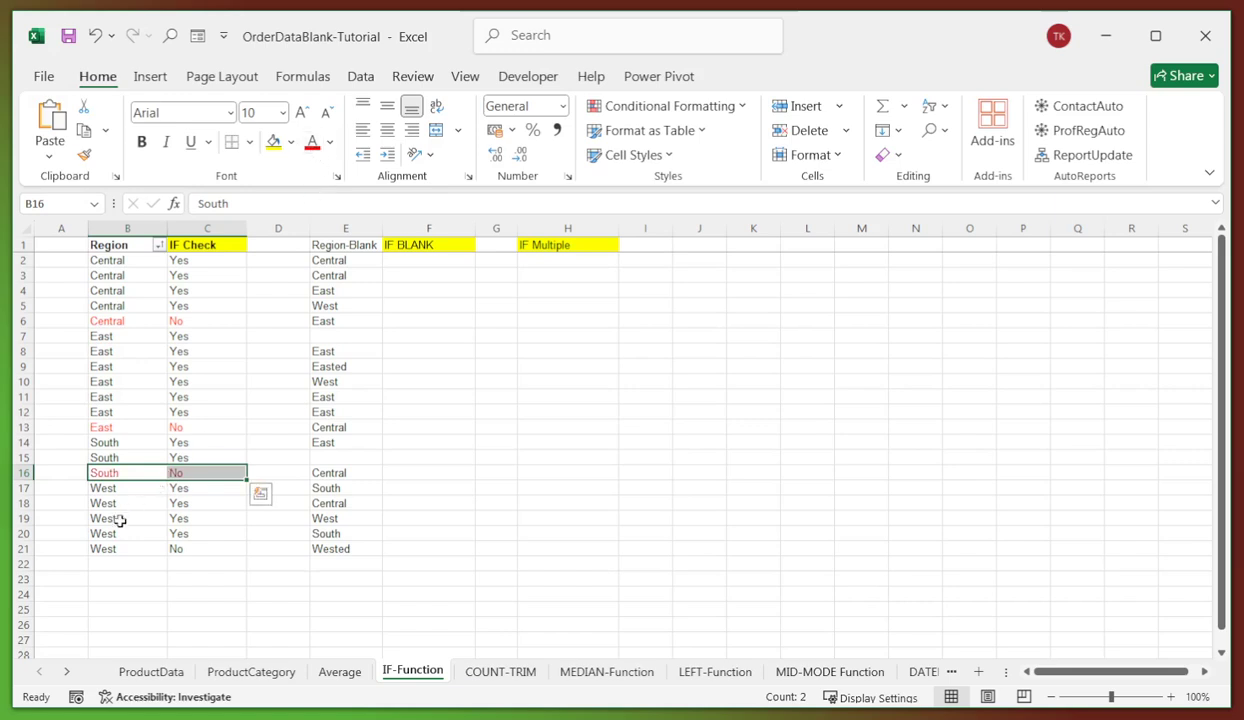
drag(103, 549, 185, 549)
click(312, 143)
- Review the IF Check formulas in C13, C9 and C4 and the C2:C21 results
click(222, 425)
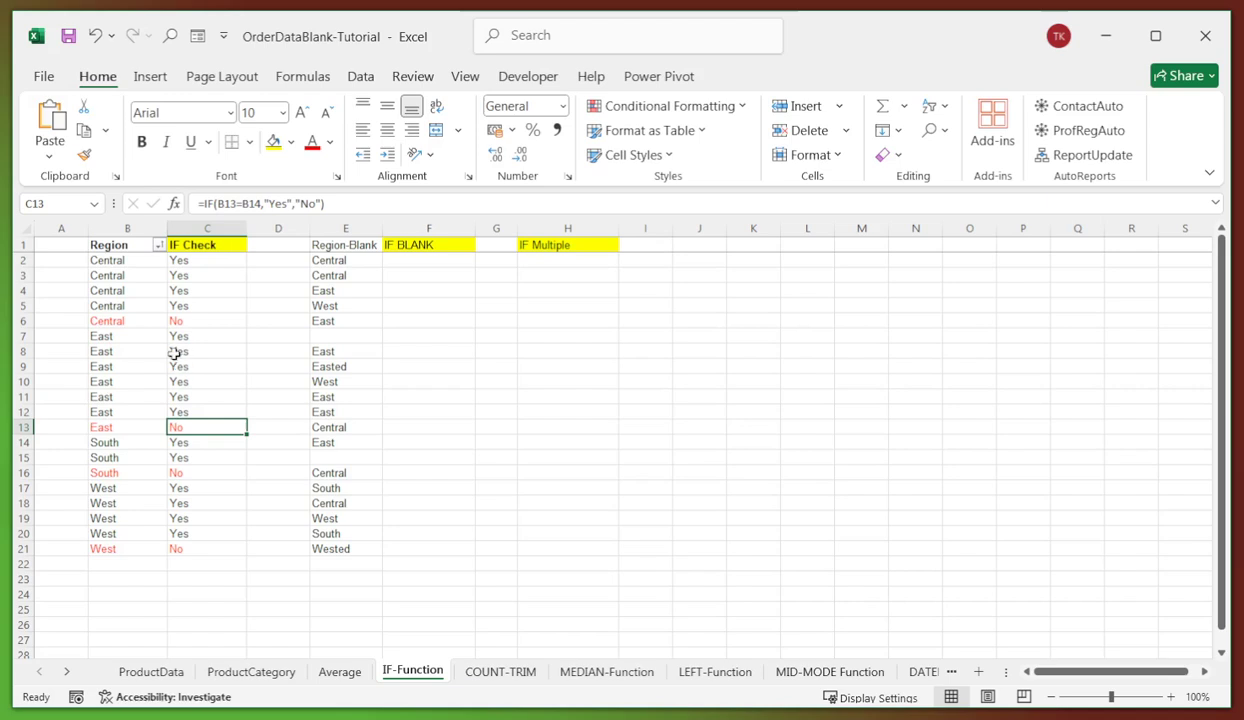
click(223, 366)
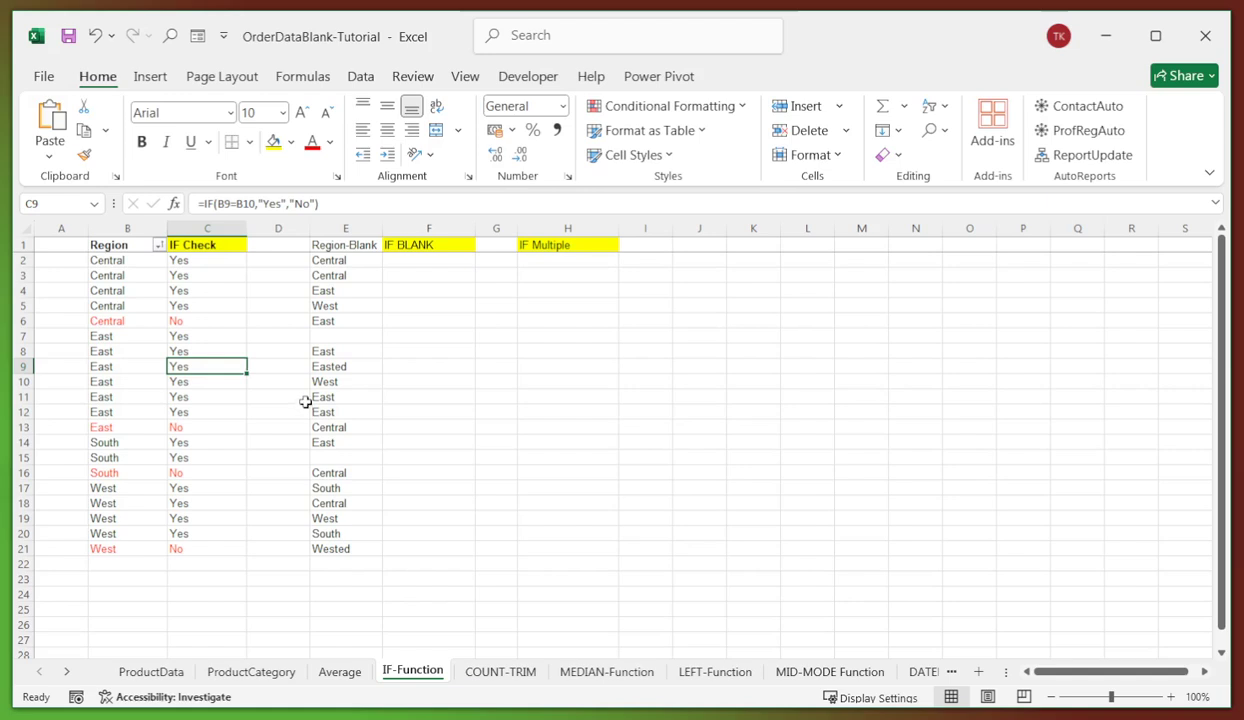
click(236, 288)
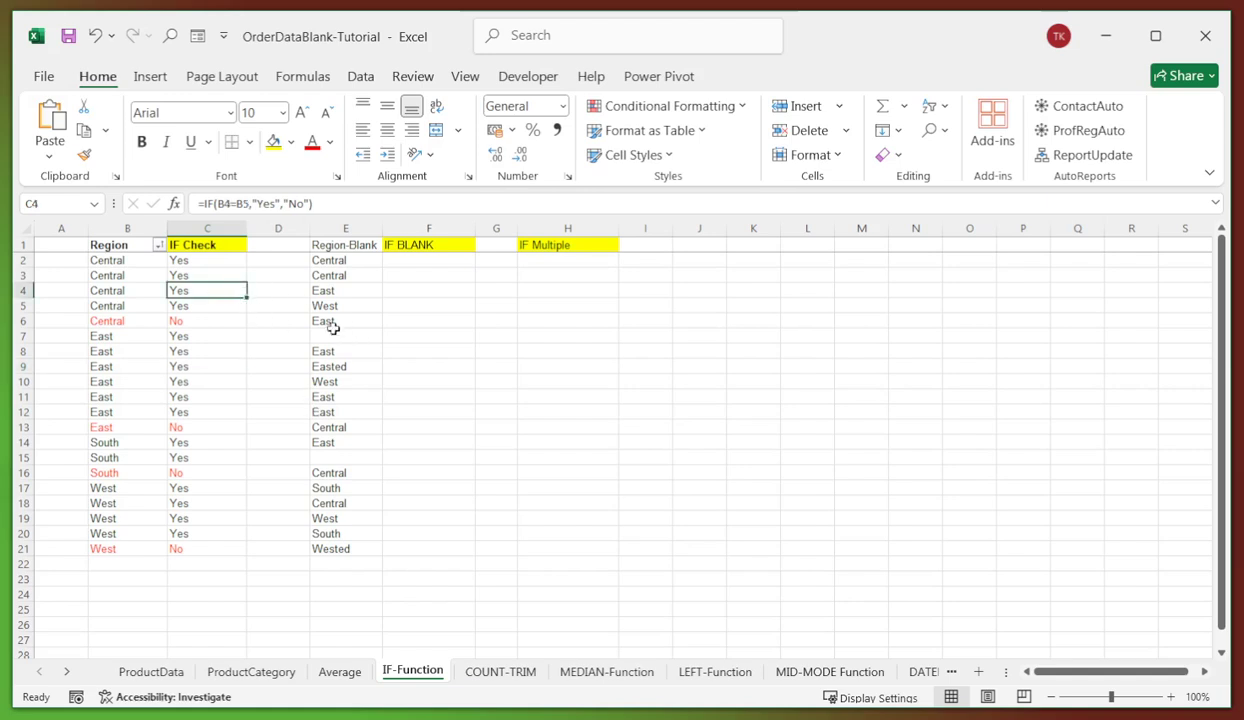
click(411, 321)
drag(191, 259, 200, 555)
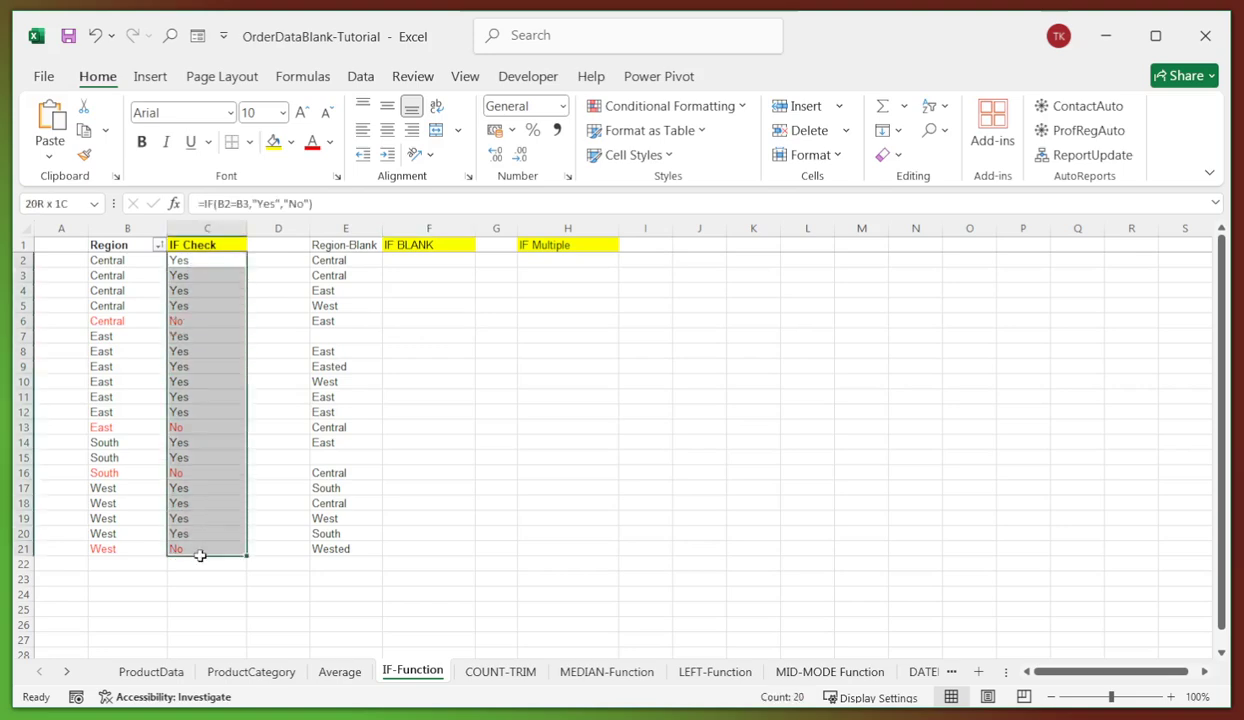
click(194, 262)
click(405, 263)
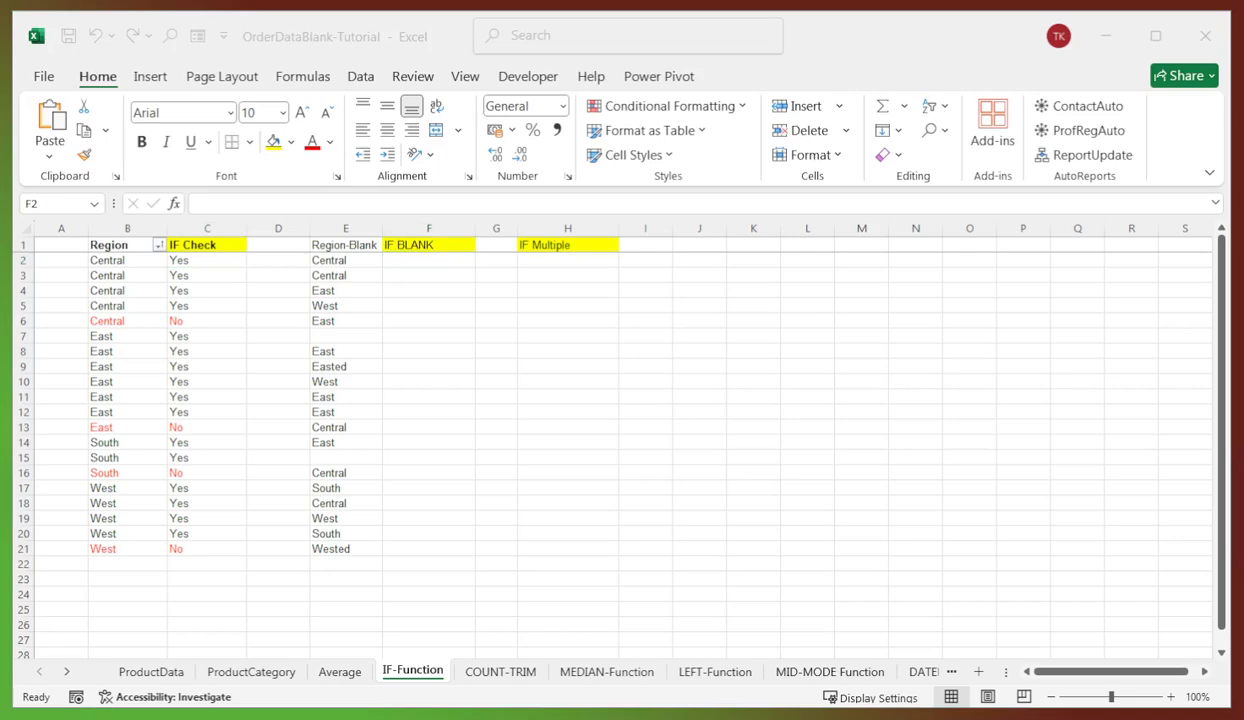
click(412, 262)
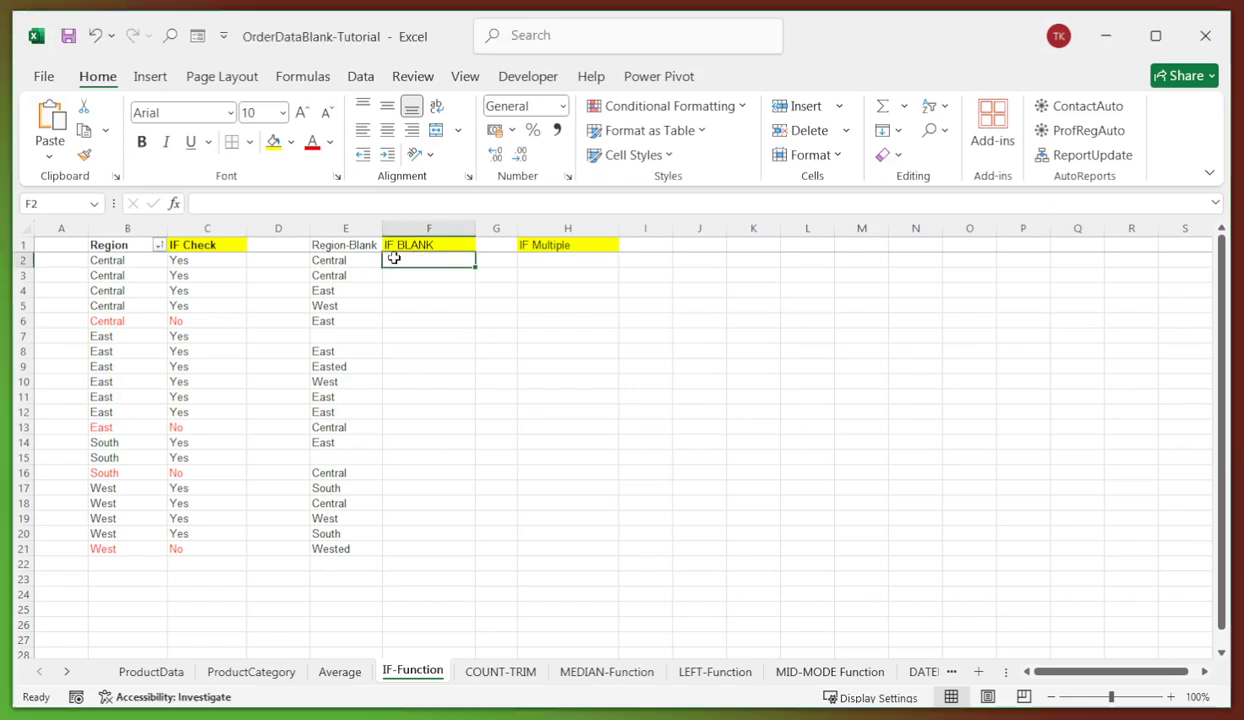
text(=IF(ISBLANK(E2),"YESBlank","NotBlank"))
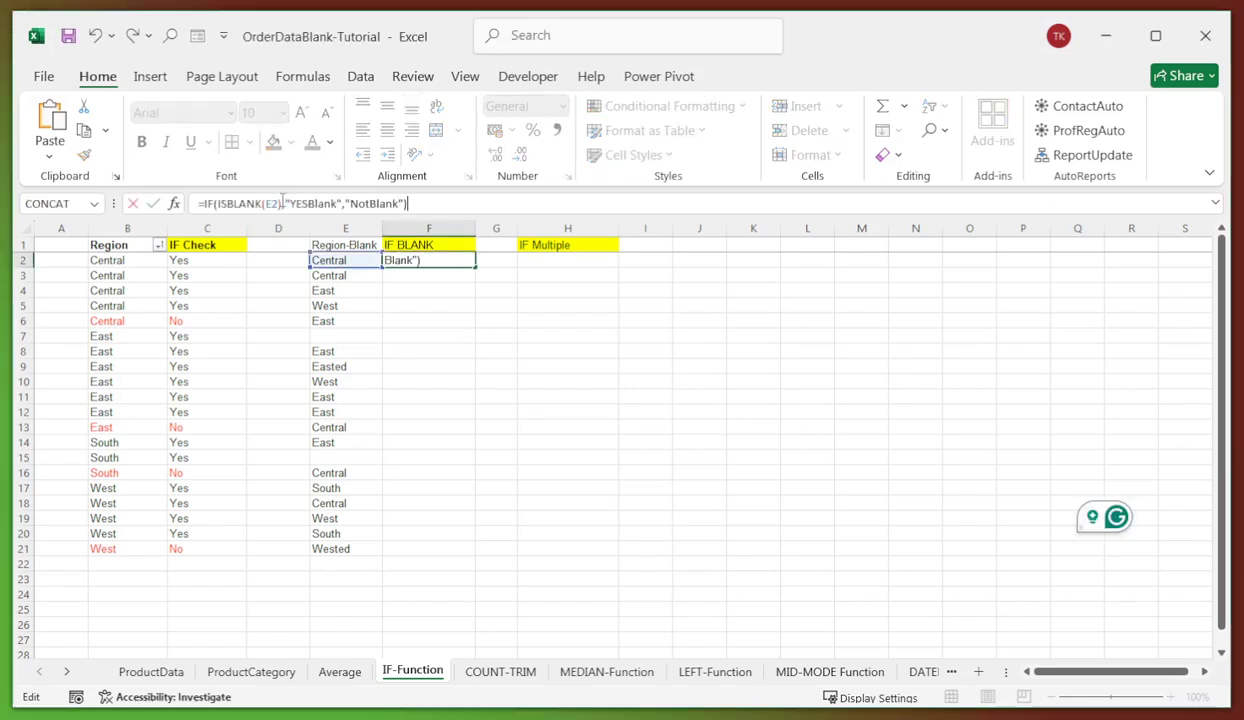
key(Return)
click(455, 263)
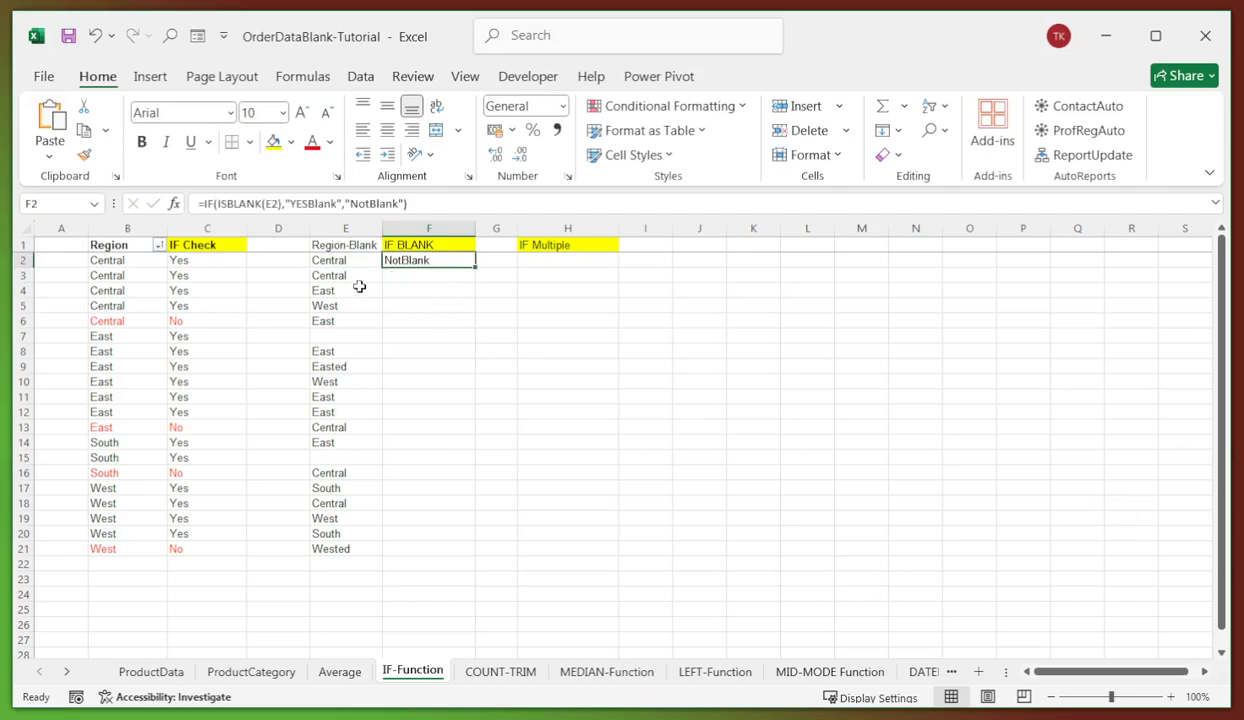
drag(475, 267, 451, 549)
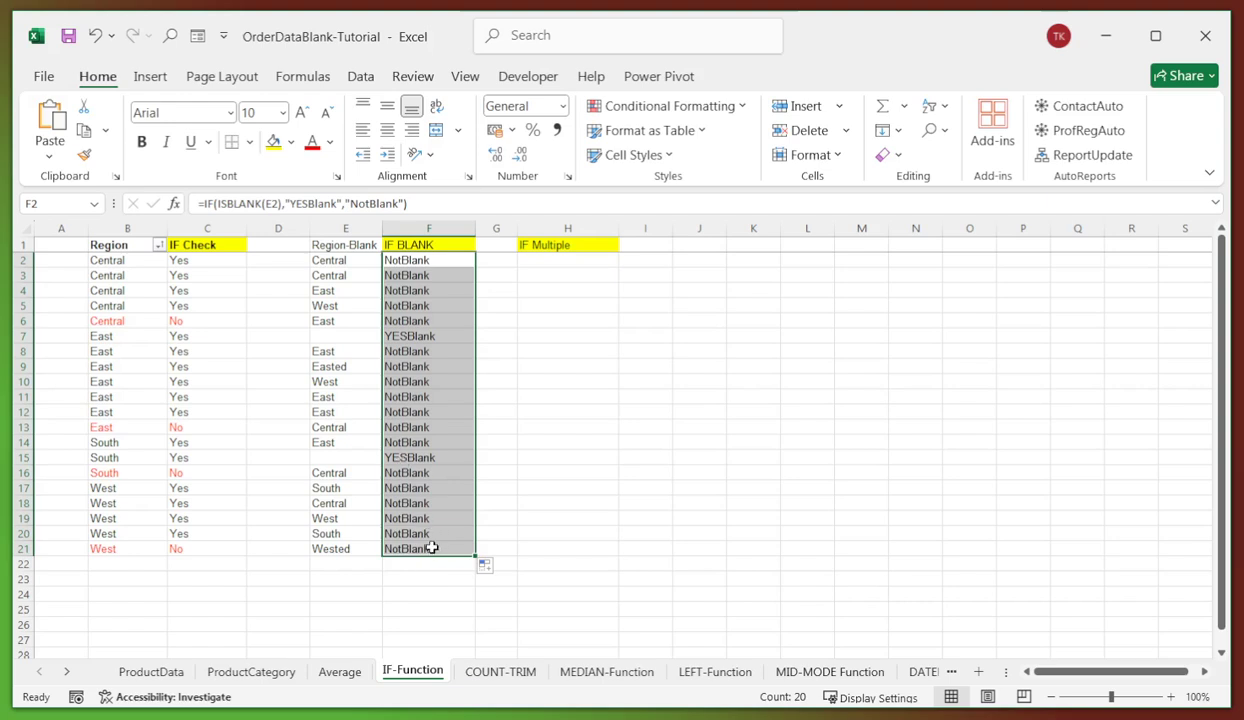
key(ctrl+z)
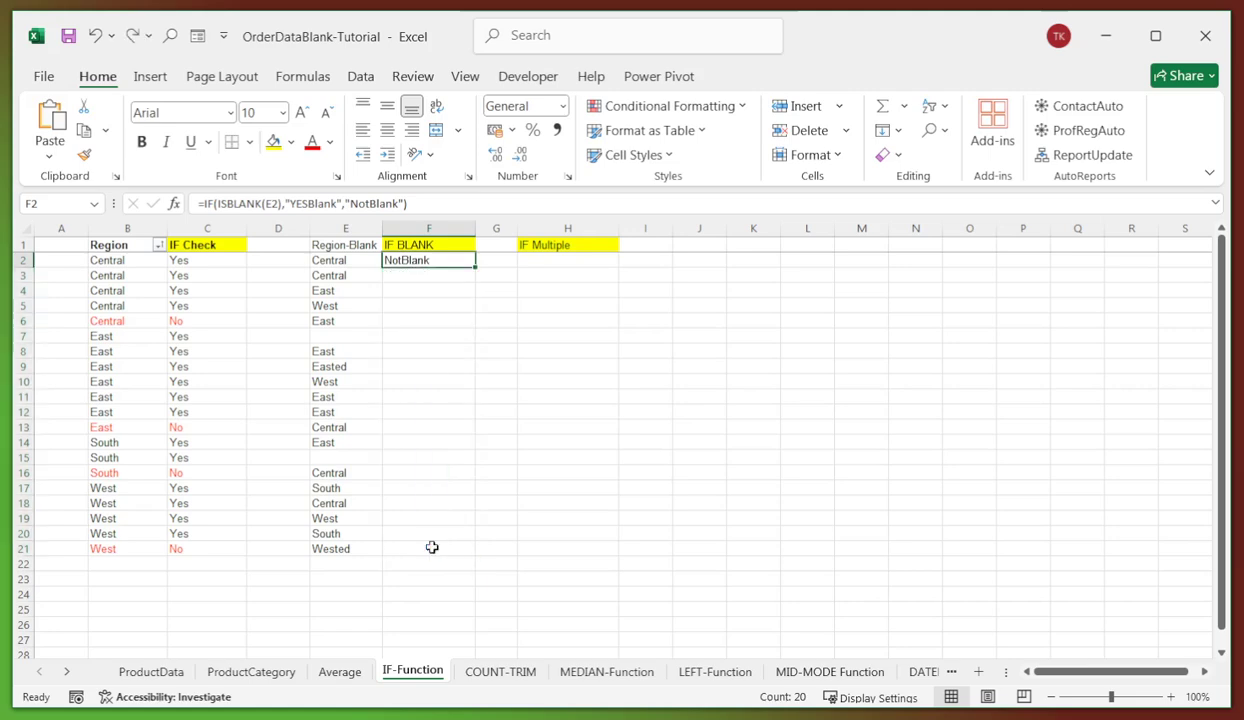
click(422, 364)
click(416, 260)
key(ctrl+c)
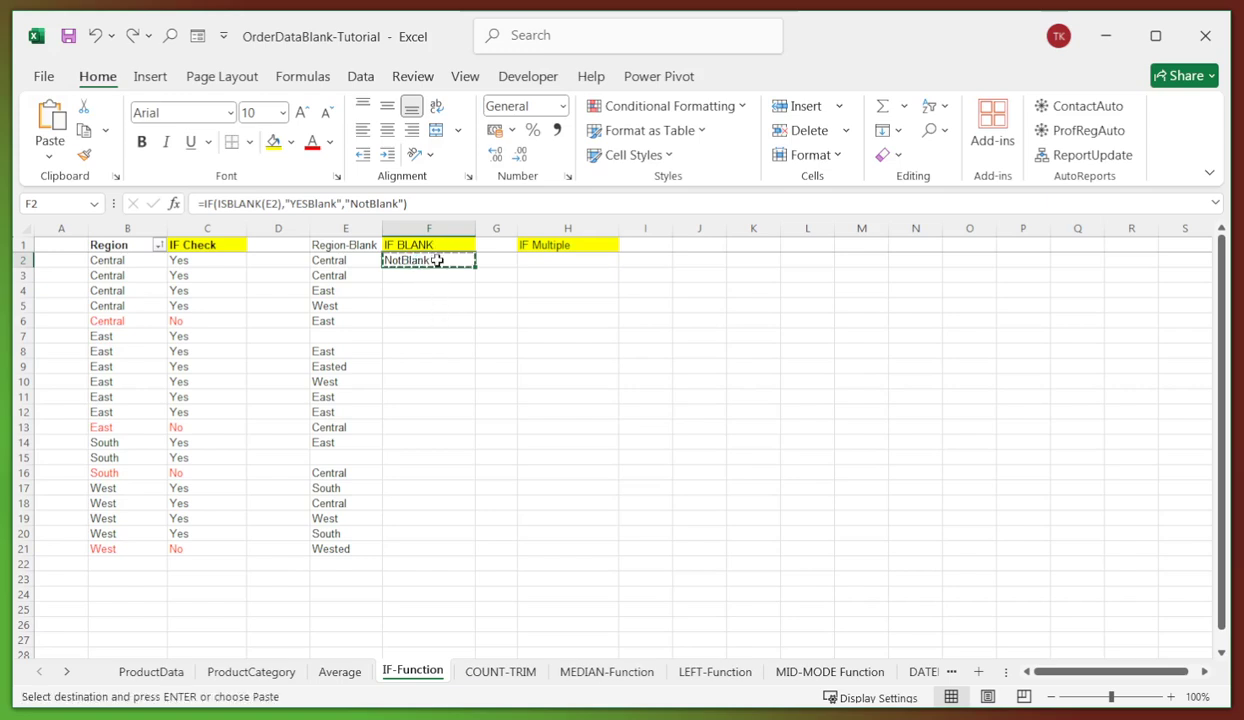
drag(436, 260, 429, 543)
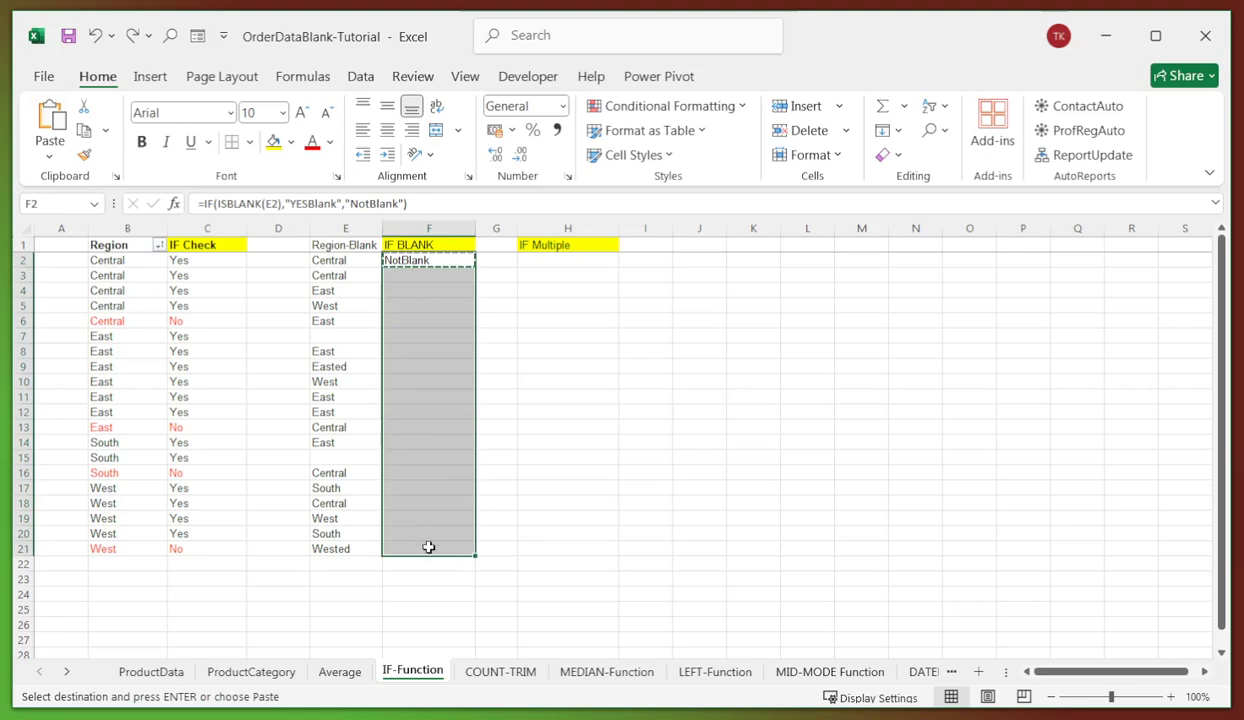
right_click(429, 547)
key(Return)
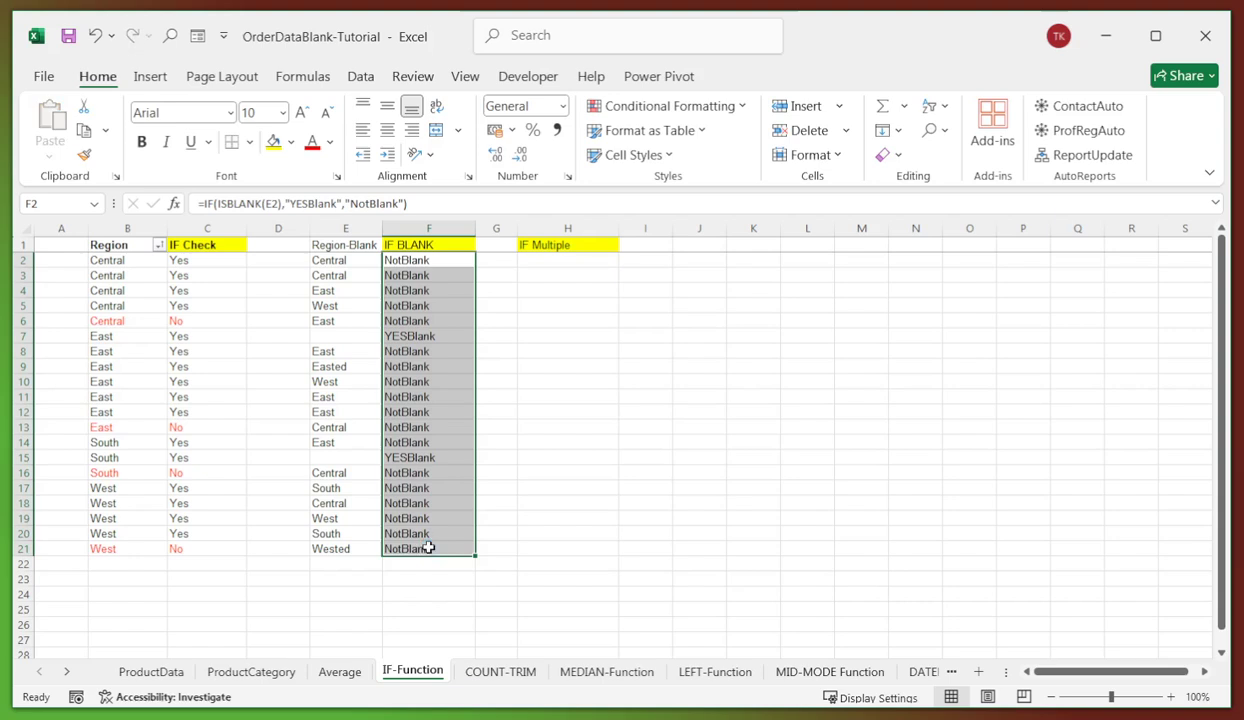
click(540, 395)
click(430, 351)
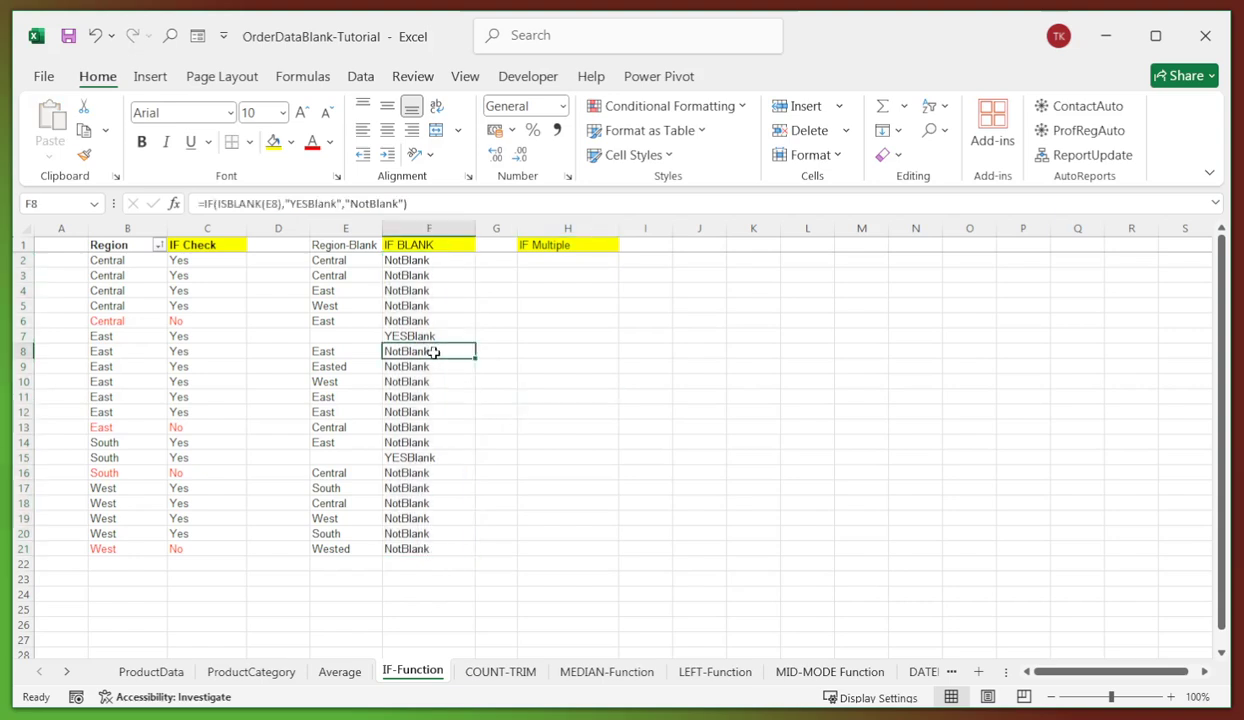
click(358, 336)
click(418, 336)
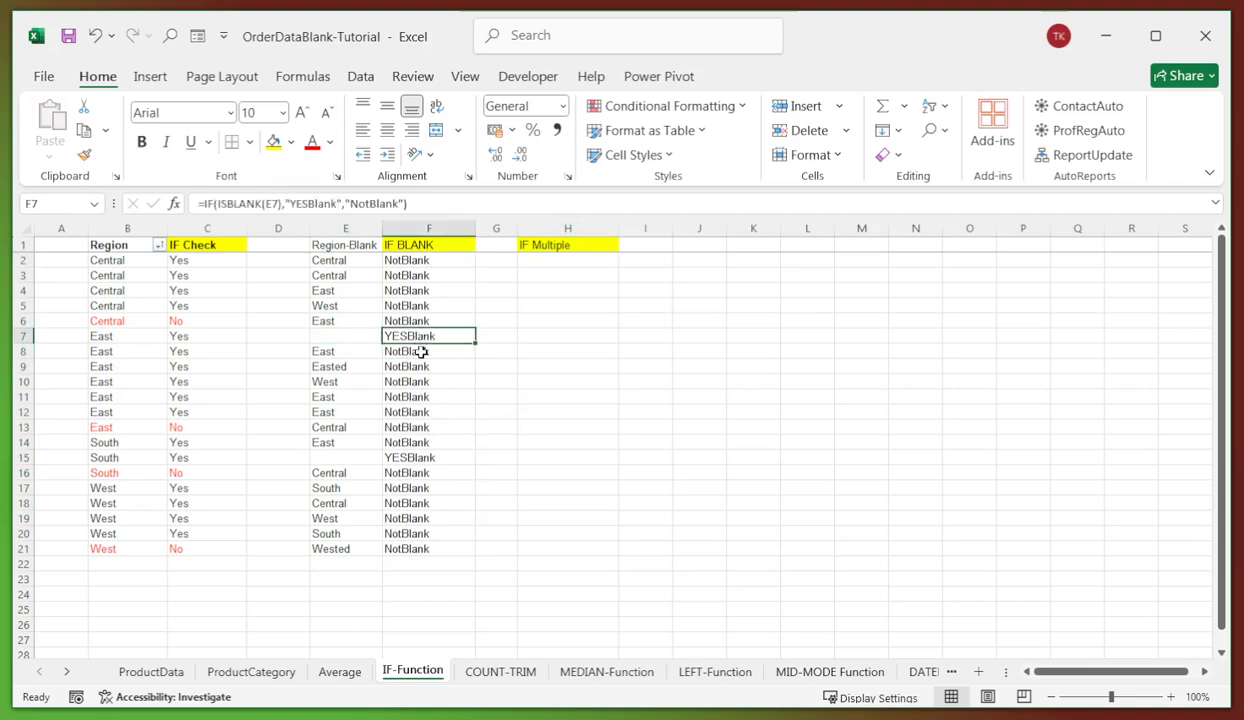
click(412, 455)
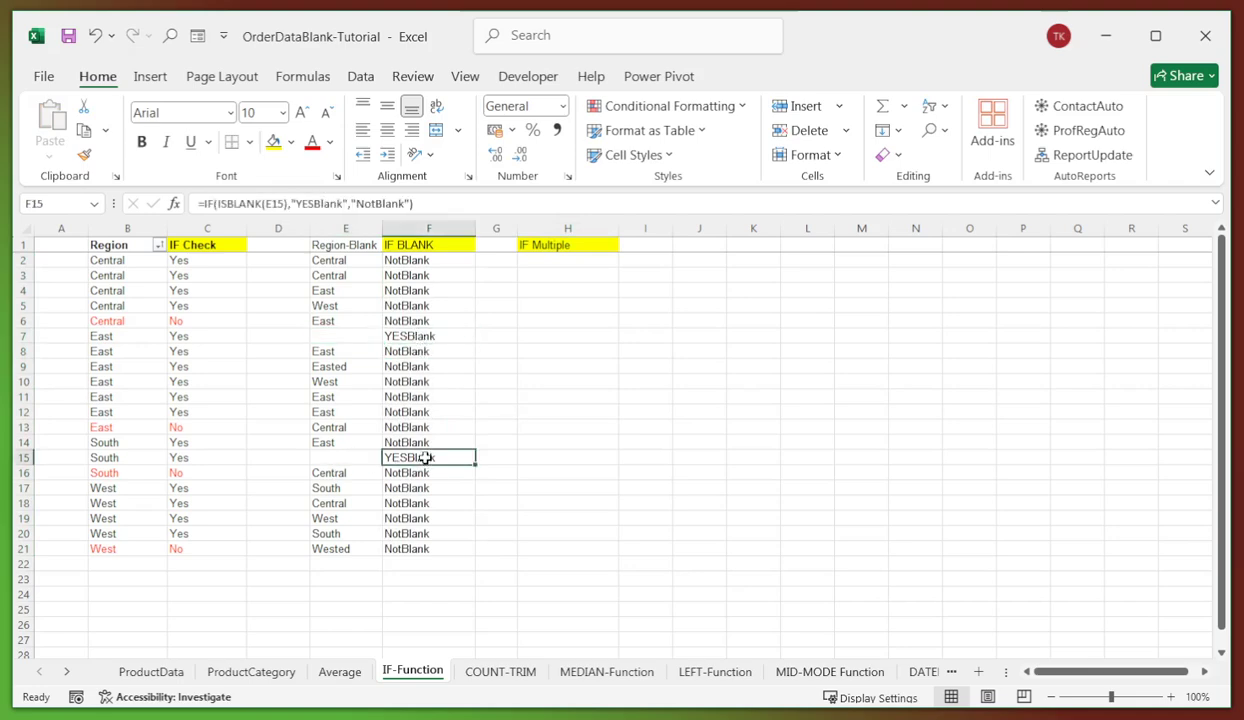
click(418, 551)
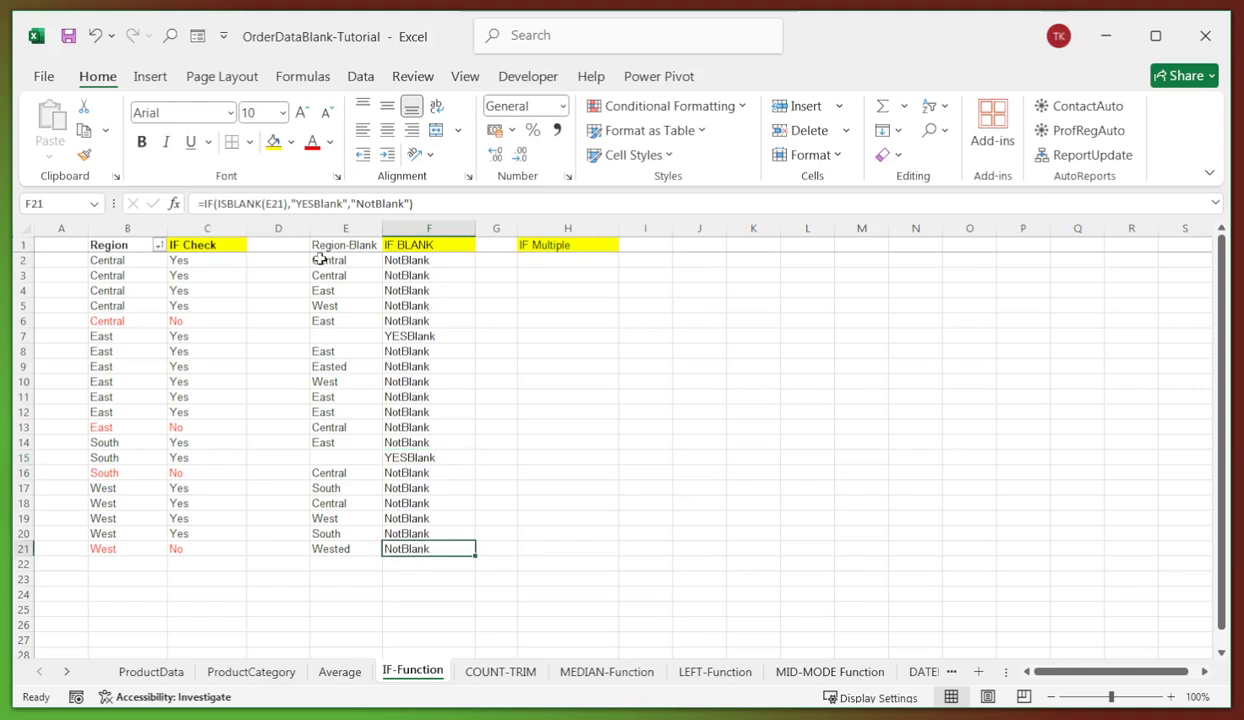
click(407, 260)
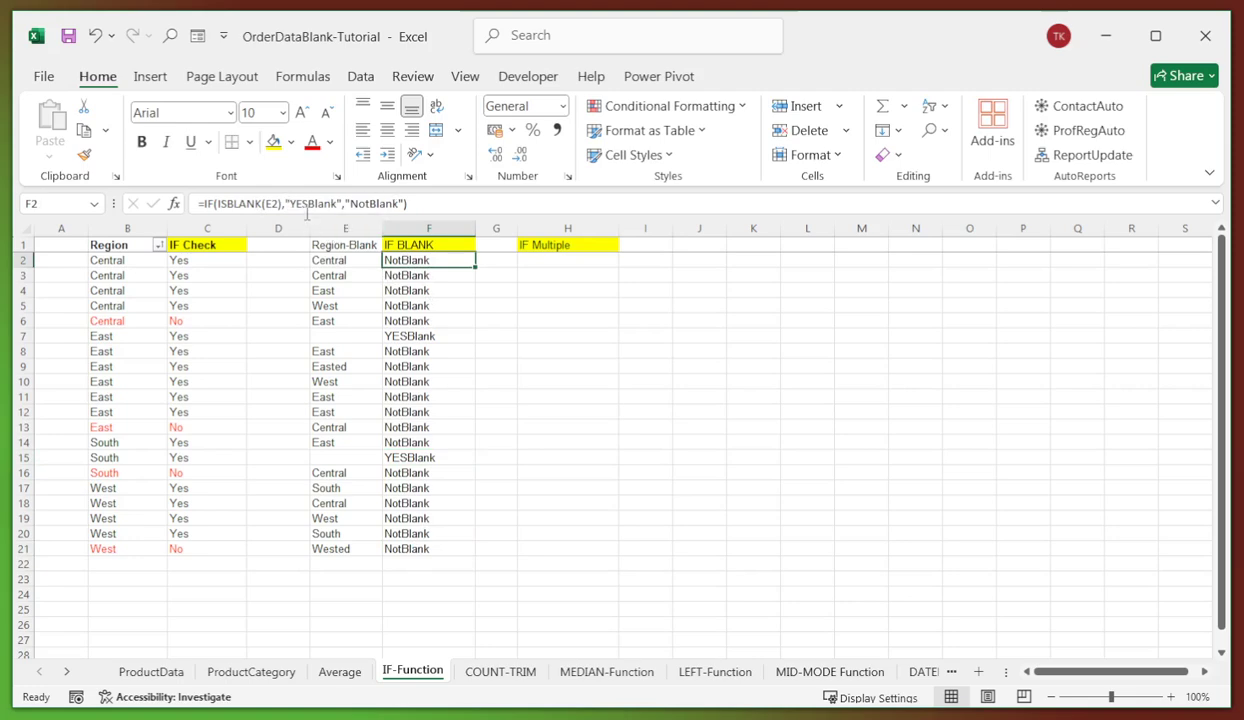
- Widen column H so the IF Multiple results fit
click(545, 322)
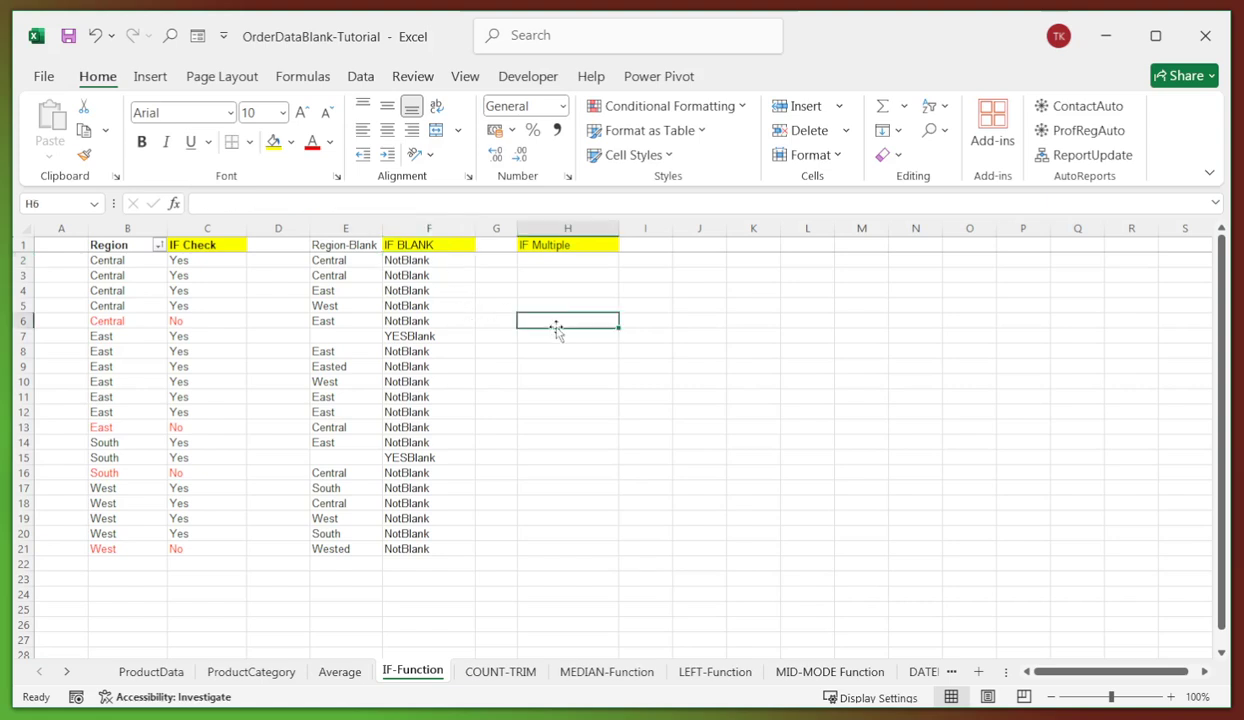
click(545, 262)
drag(618, 228, 745, 230)
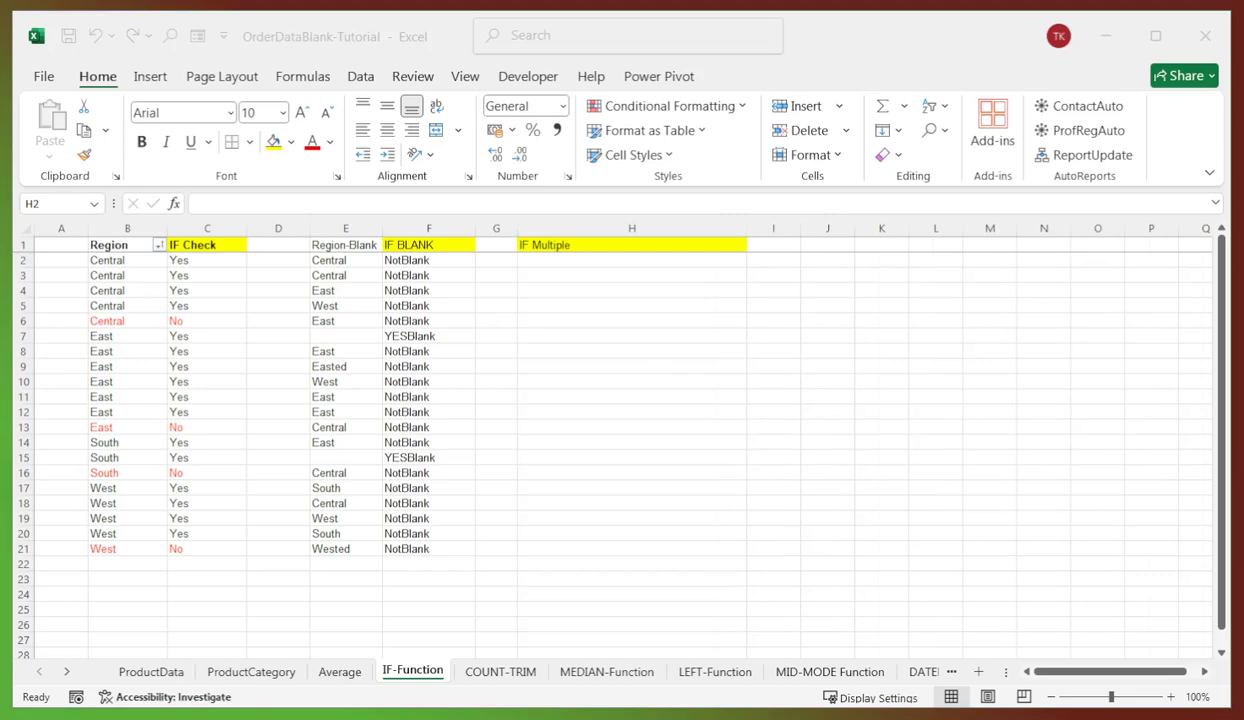
- Paste the nested IF/ISBLANK region formula into H2 and fill it down to H21
click(603, 258)
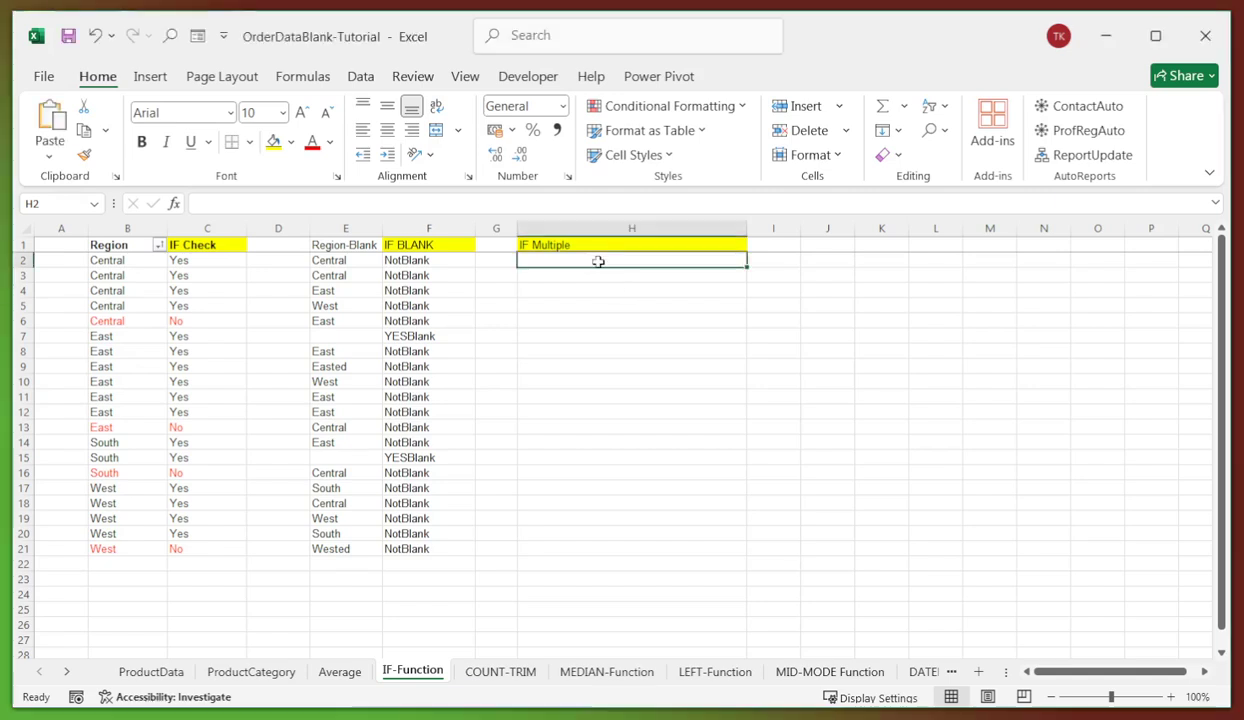
click(256, 201)
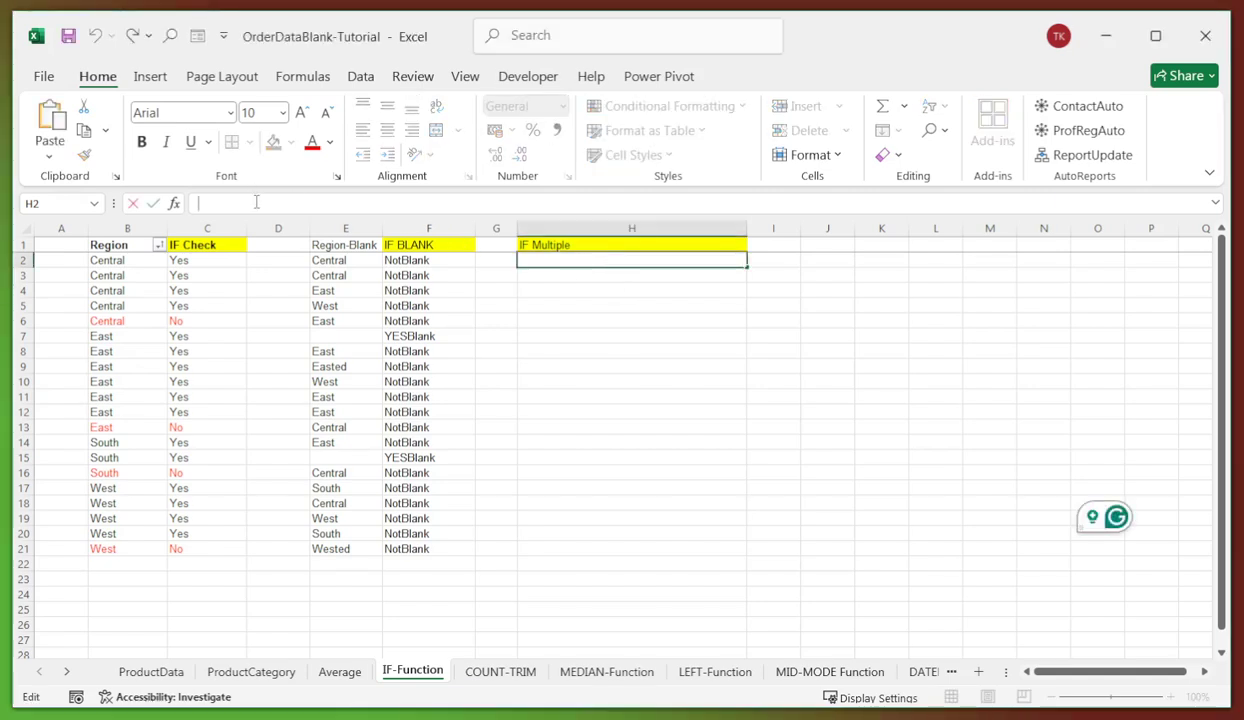
key(ctrl+v)
key(Return)
click(630, 318)
click(557, 260)
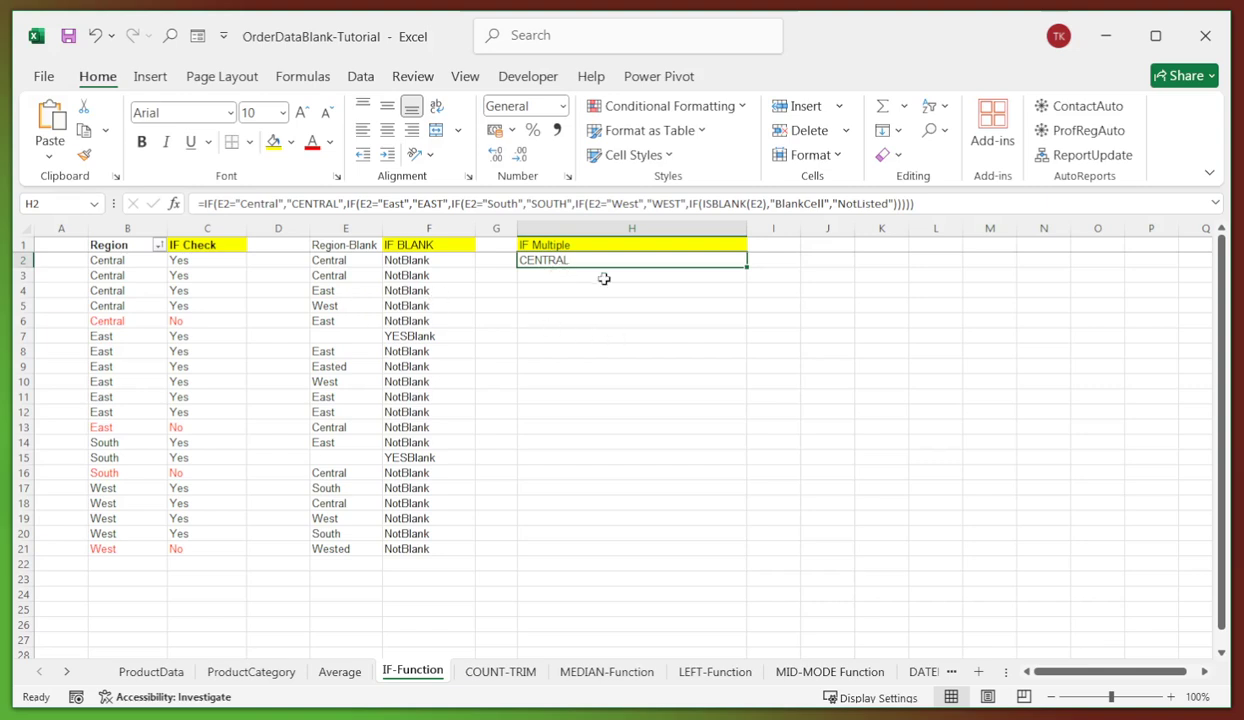
drag(750, 268, 760, 553)
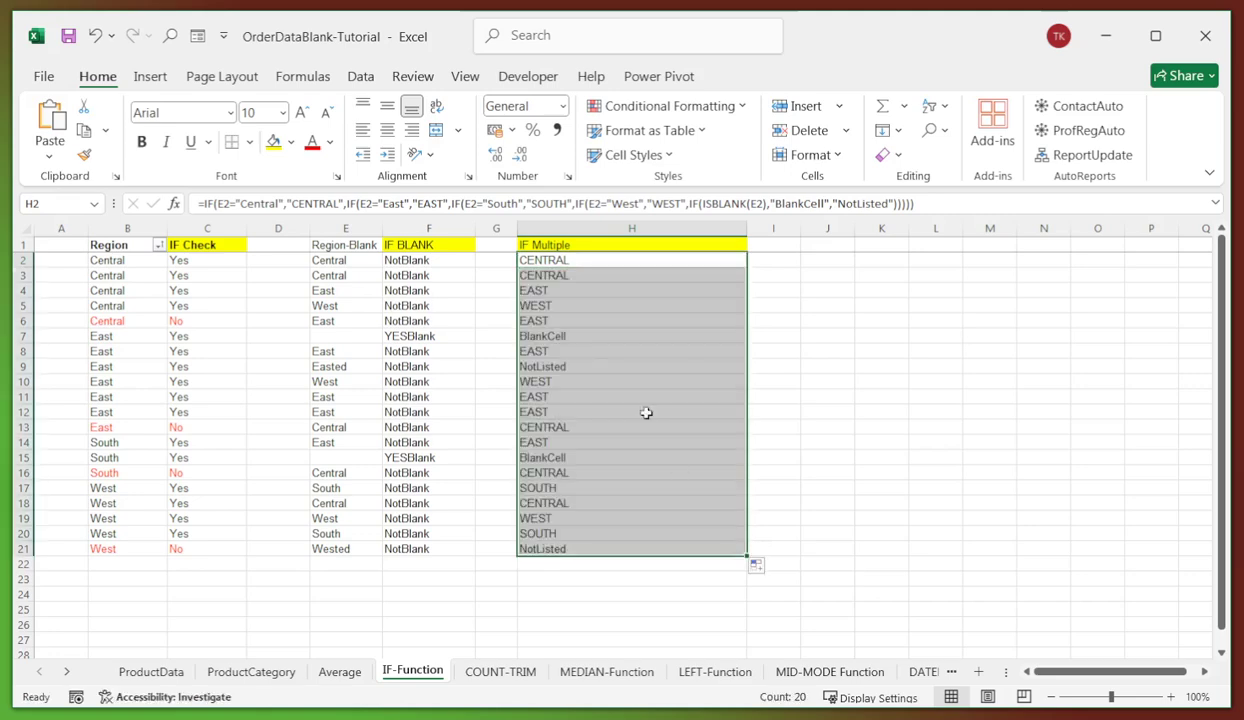
- Check regions against results: WEST in H10, CENTRAL in H13, SOUTH in H20, NotListed for 'Wested'
click(318, 288)
click(533, 293)
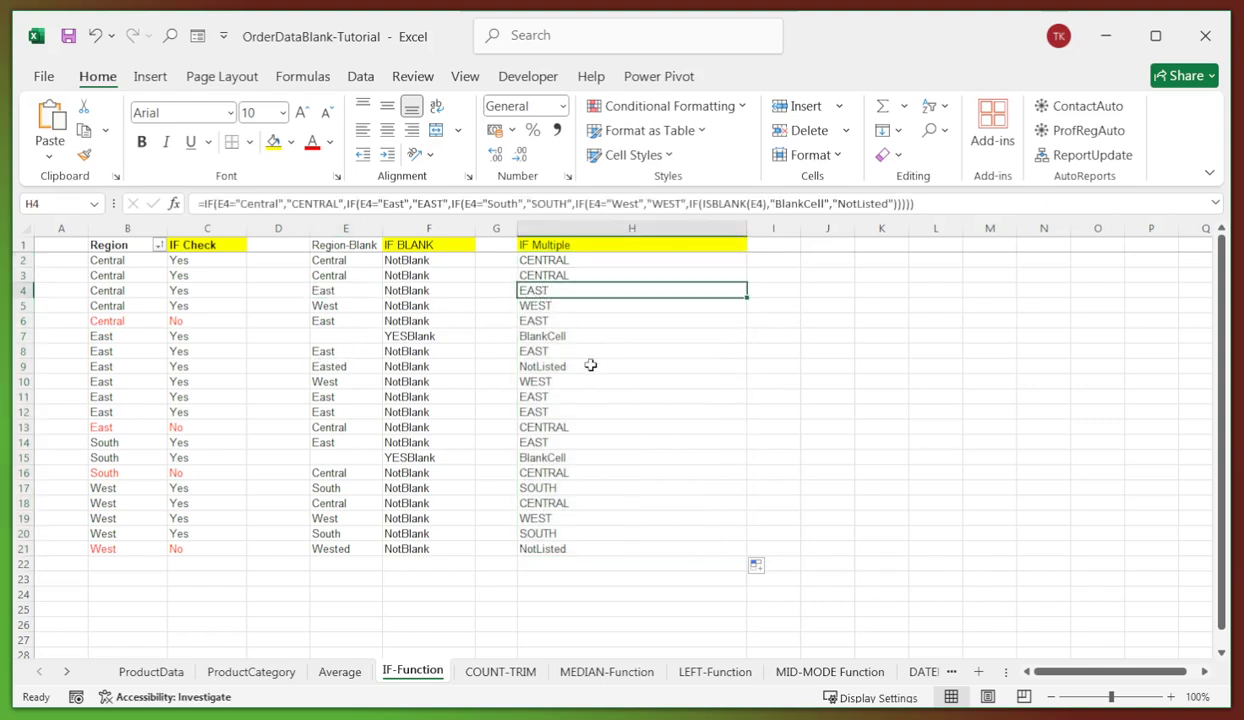
click(337, 353)
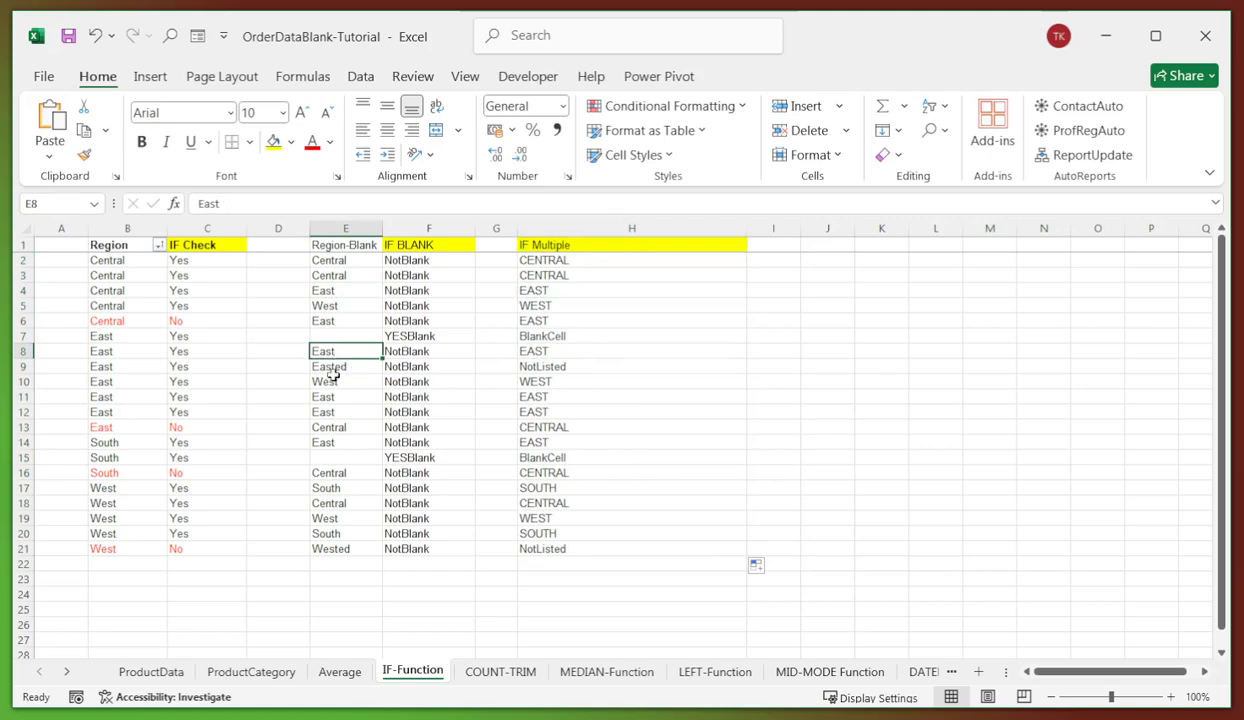
click(331, 381)
click(540, 379)
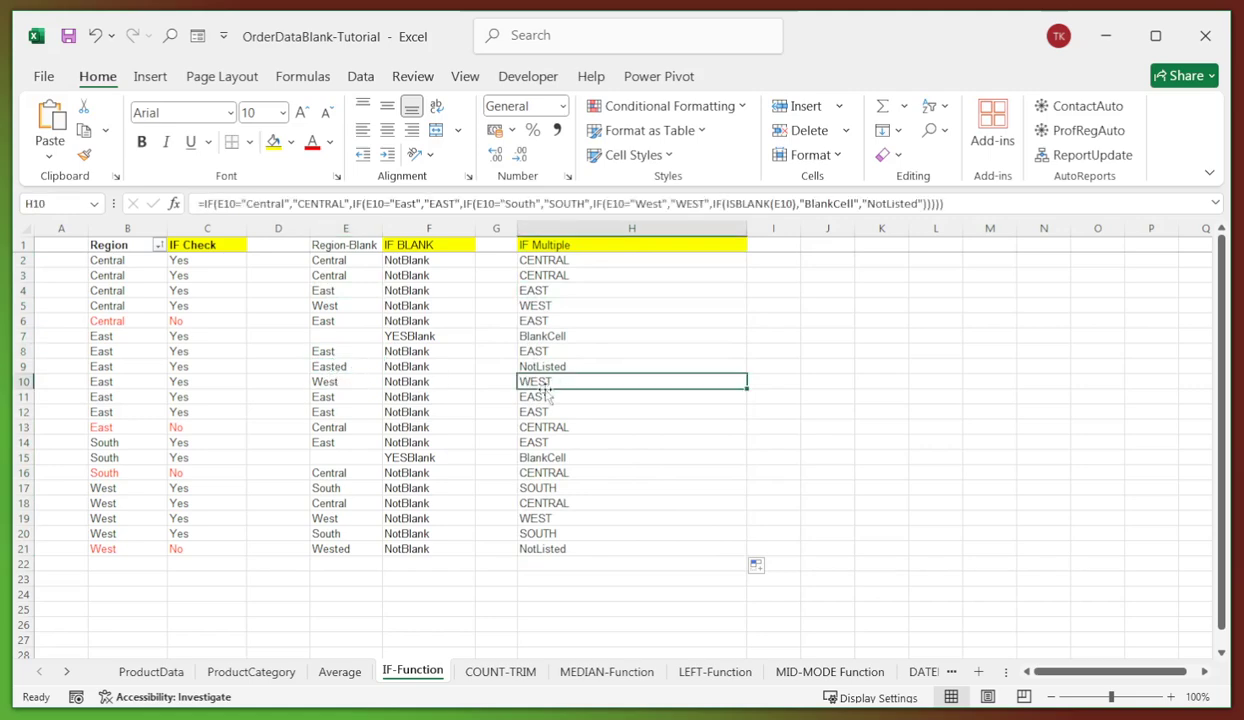
click(332, 428)
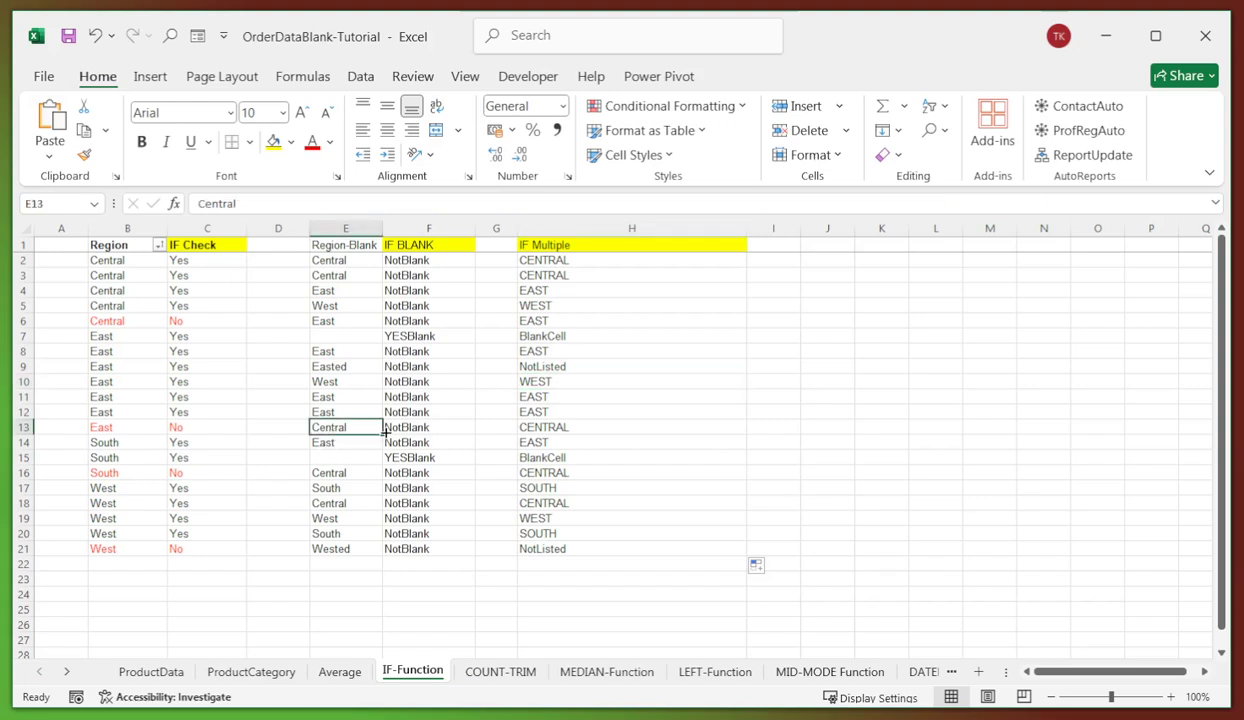
click(553, 429)
click(344, 536)
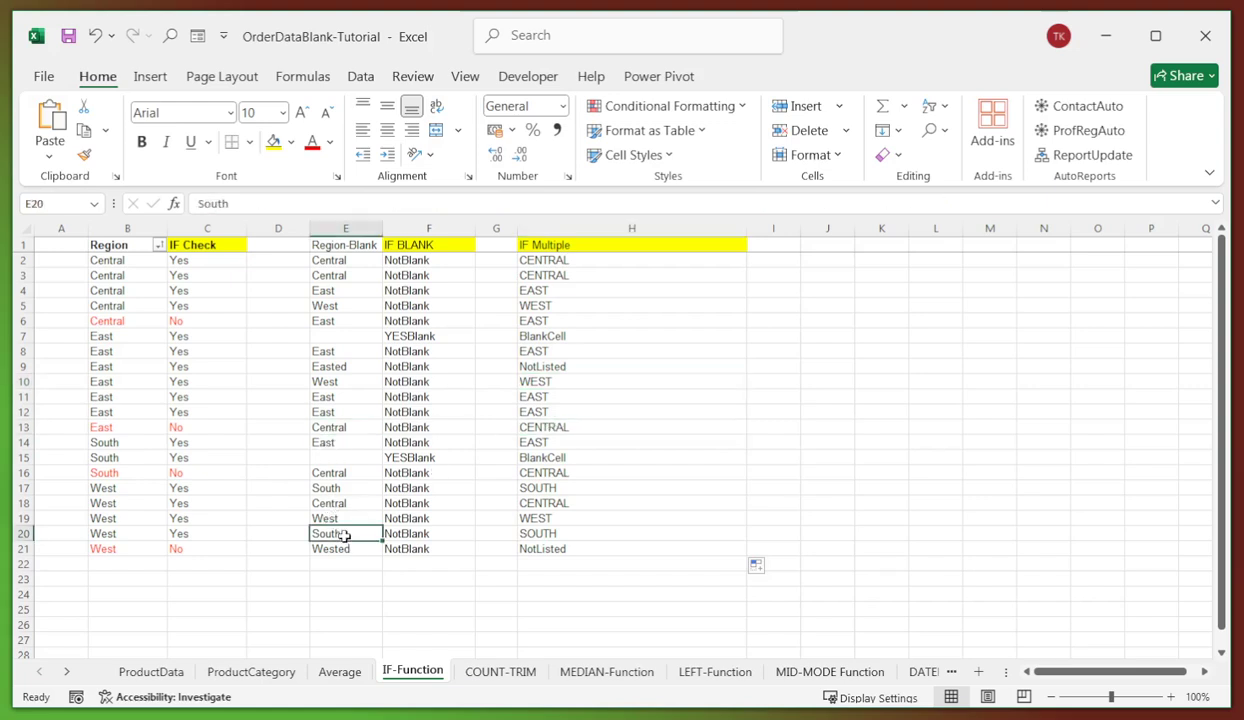
click(557, 536)
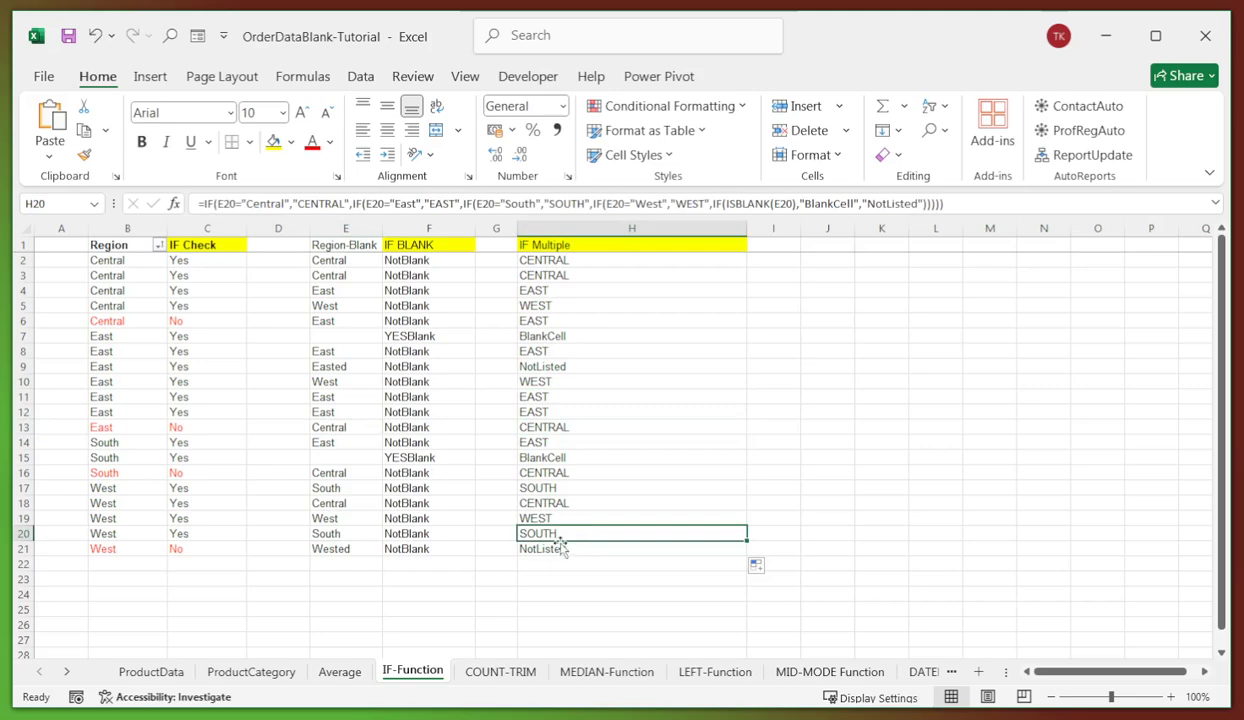
click(420, 548)
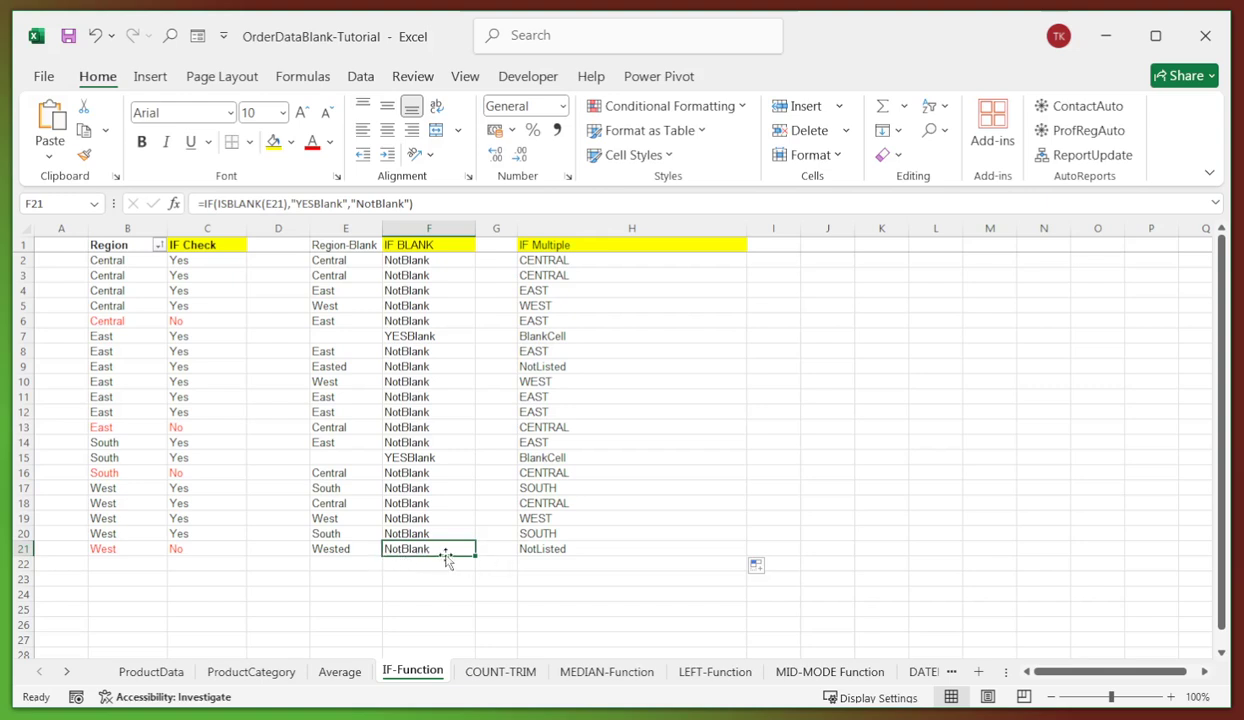
click(328, 550)
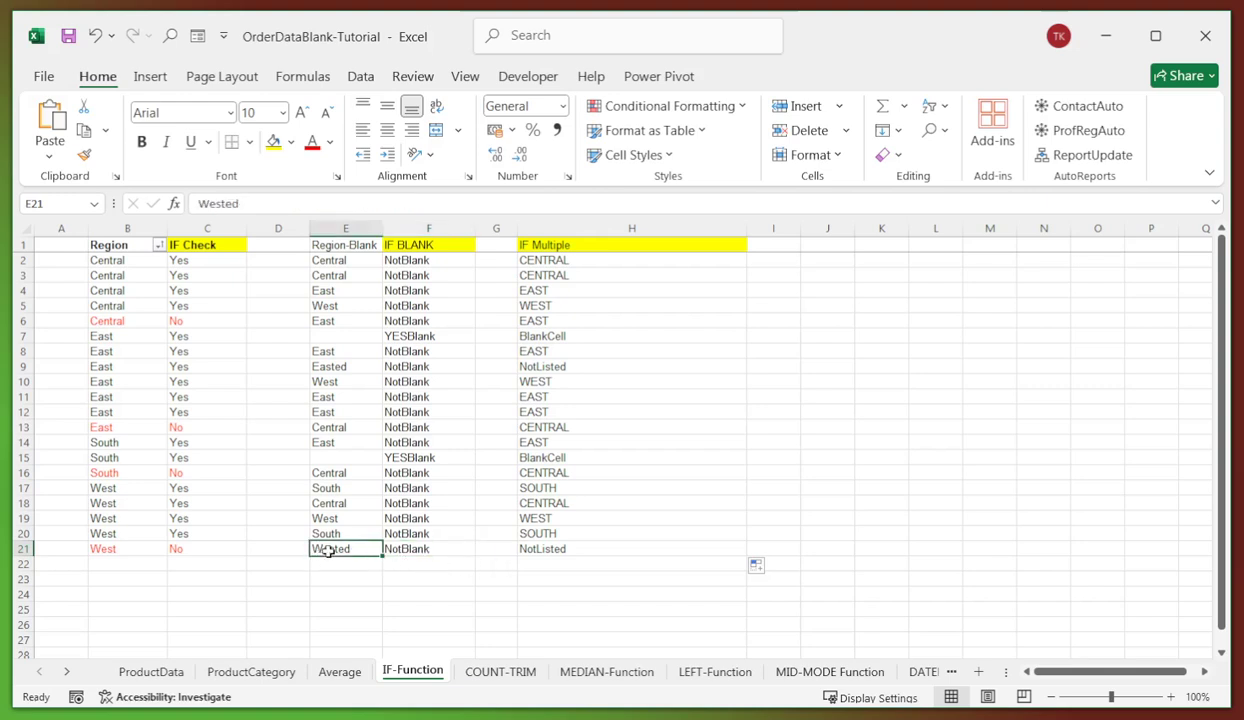
click(549, 549)
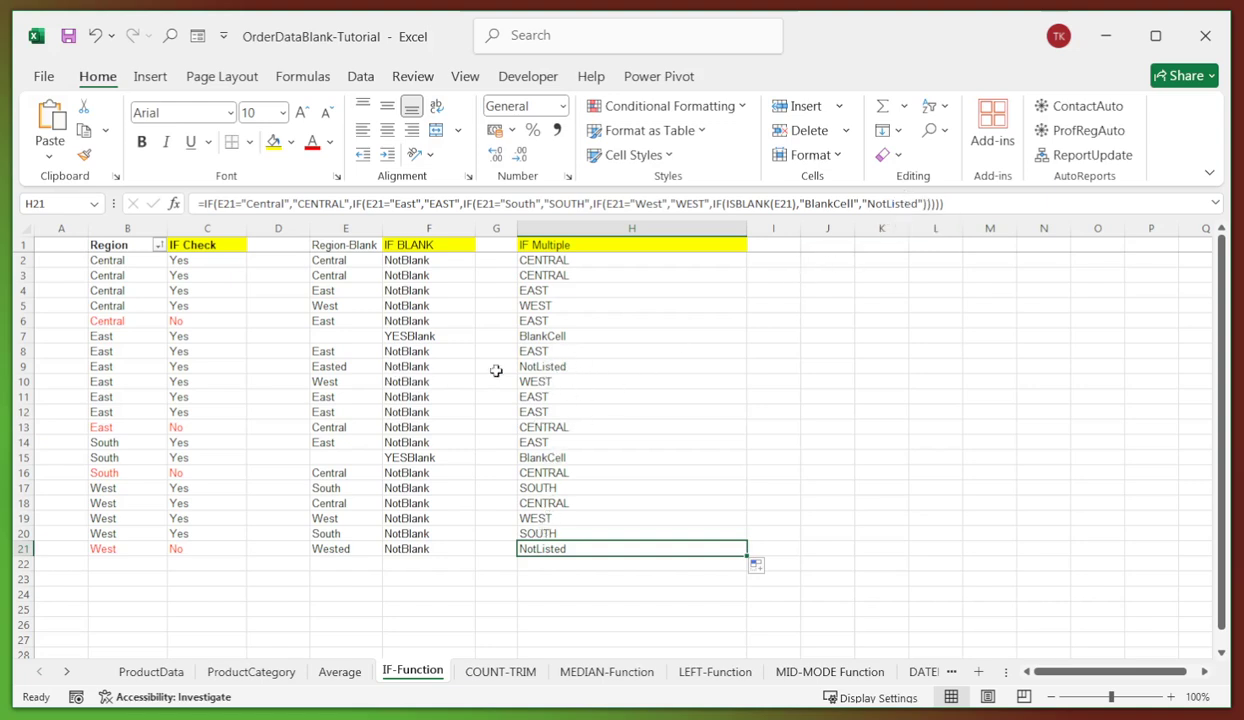
- Verify NotListed in H9, BlankCell for empty E7 in H7, and EAST in H6
click(548, 367)
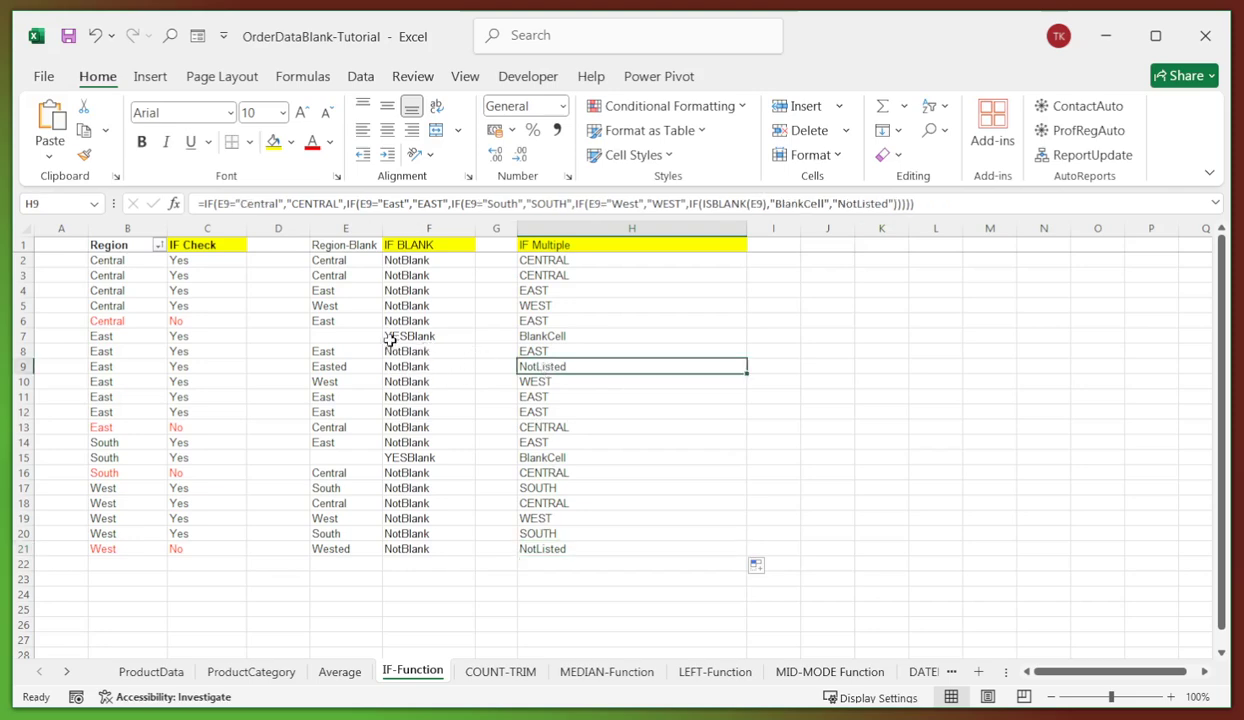
click(348, 337)
click(555, 337)
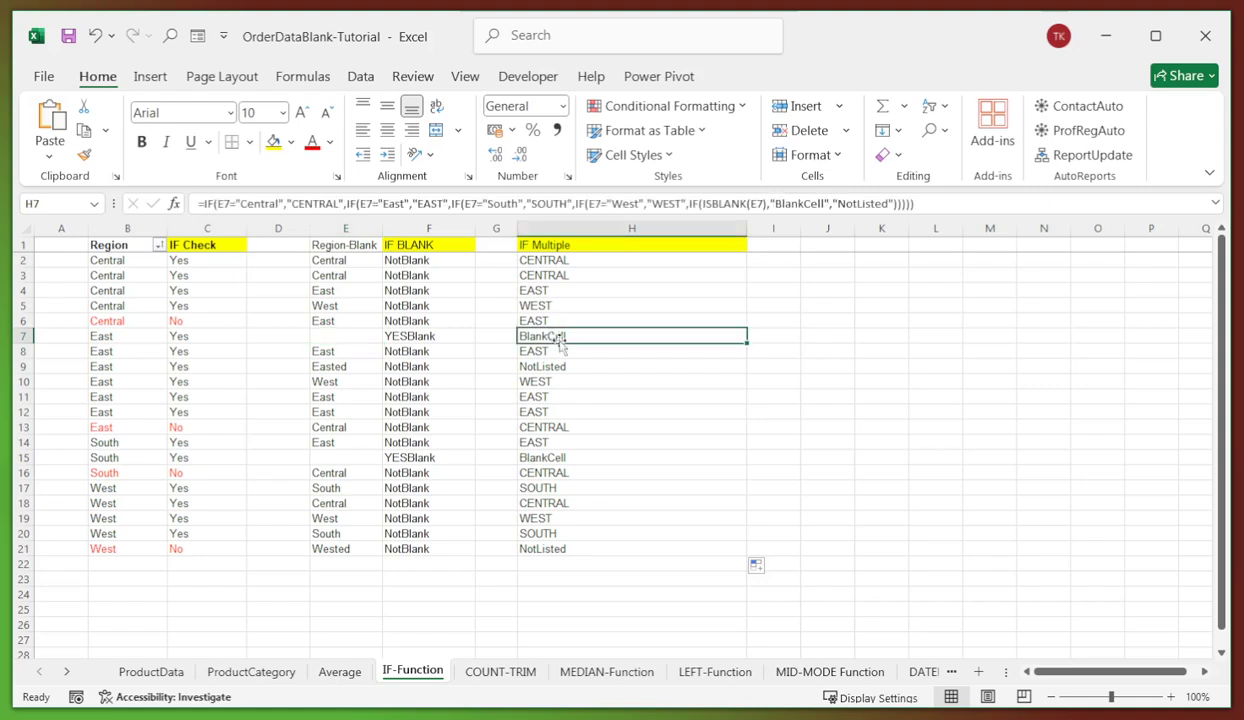
click(611, 395)
click(671, 321)
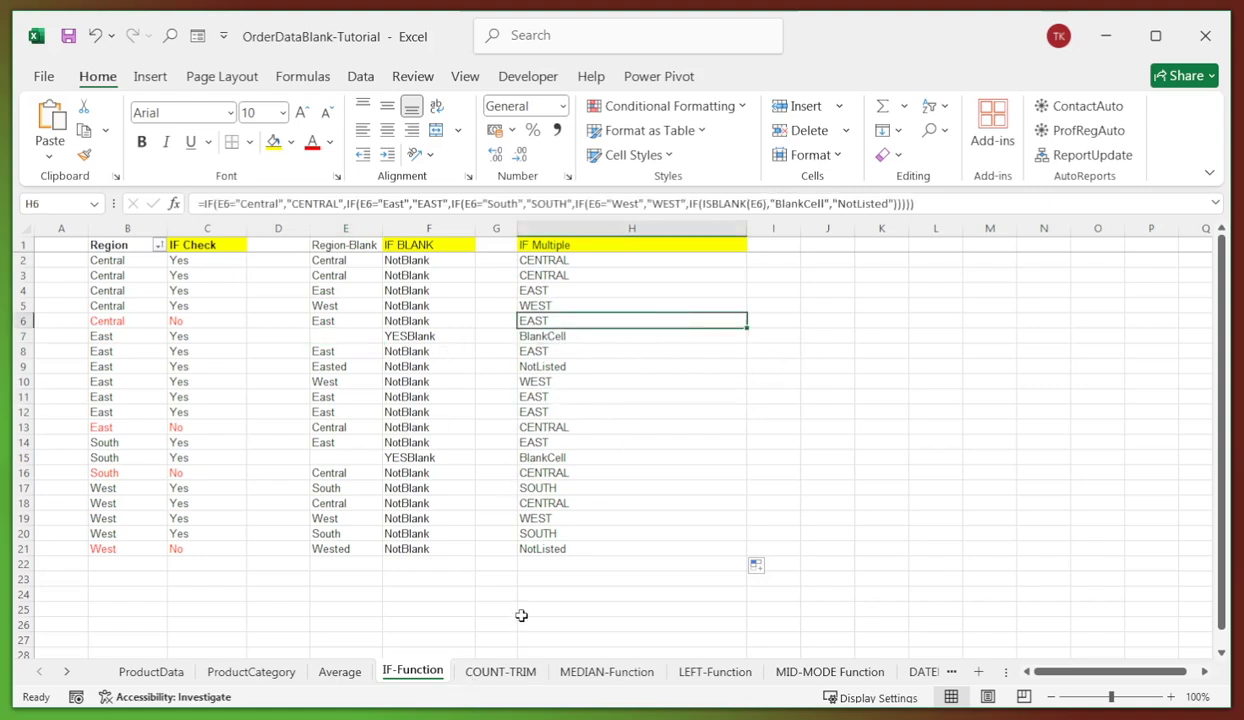
click(495, 672)
click(474, 376)
- Enter =COUNT(B2:B21) in B23, returning 5 beside Count numbers ONLY
click(308, 301)
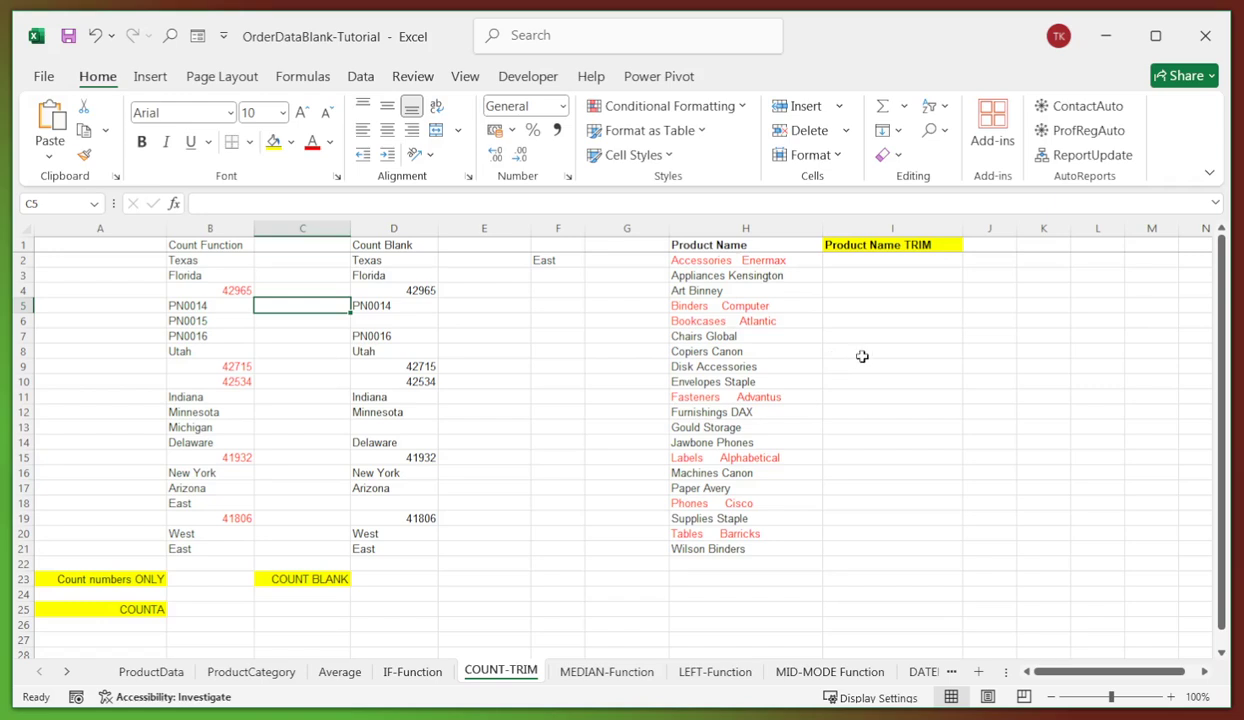
click(952, 332)
click(290, 378)
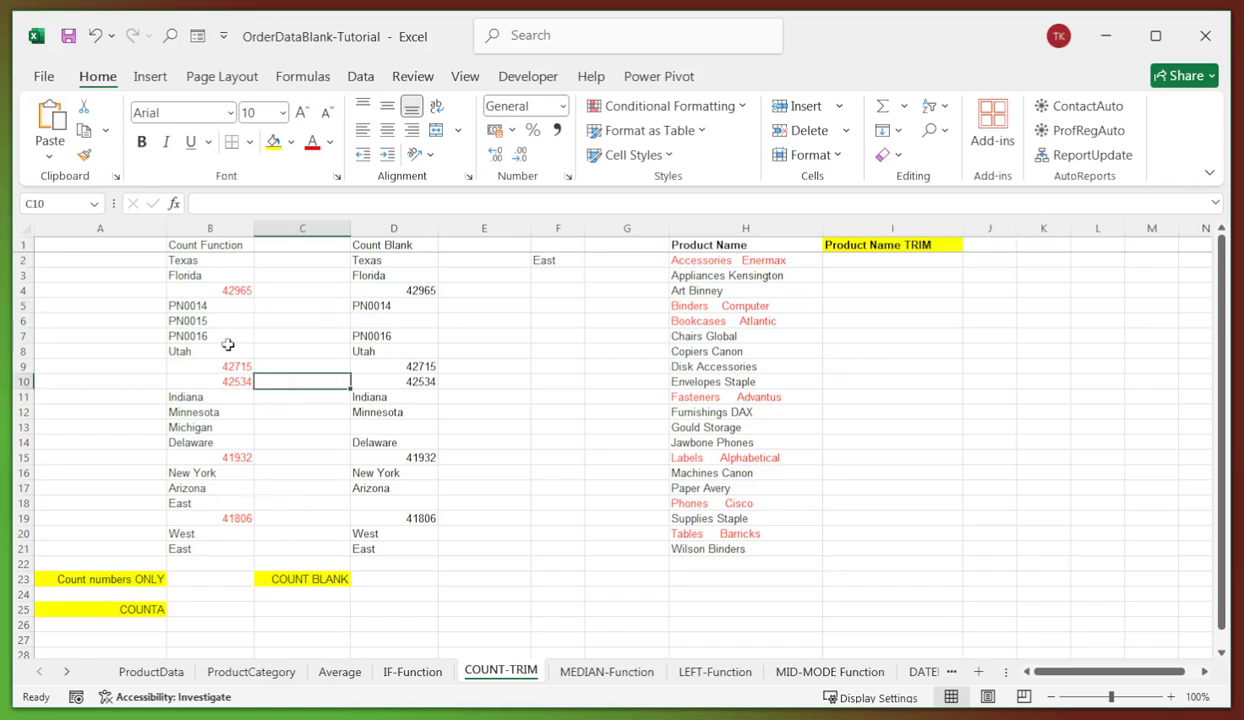
click(180, 578)
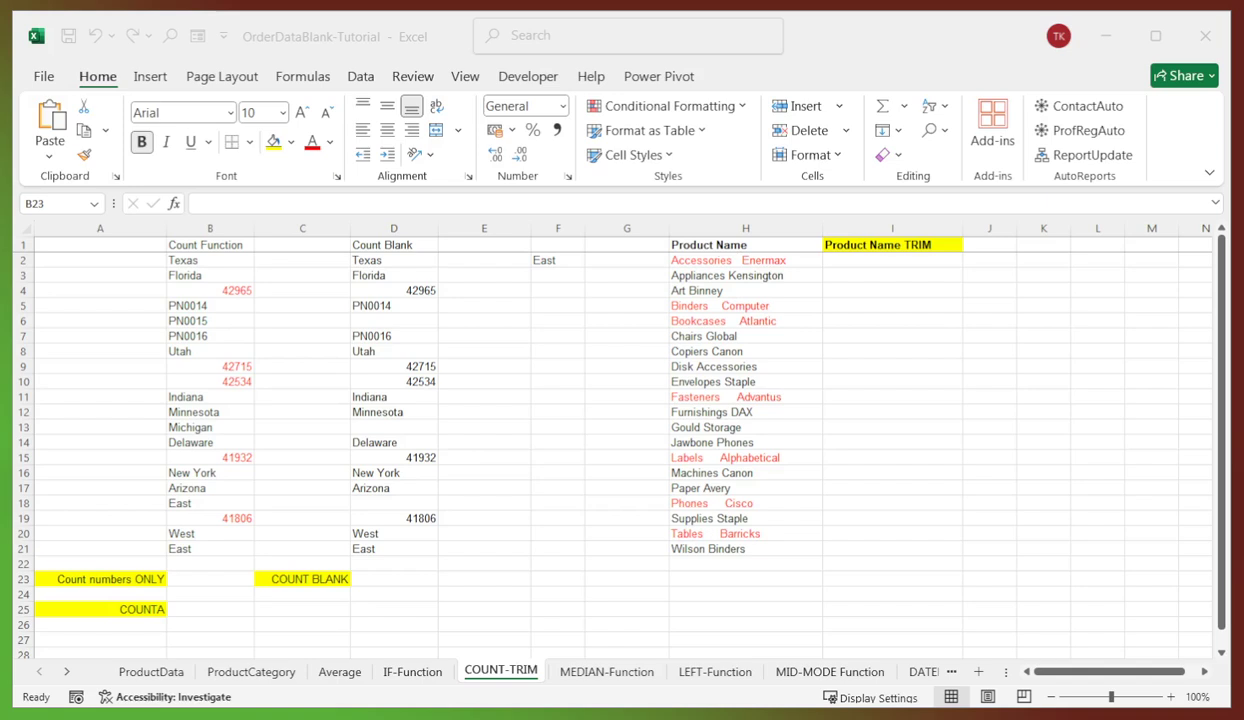
click(490, 330)
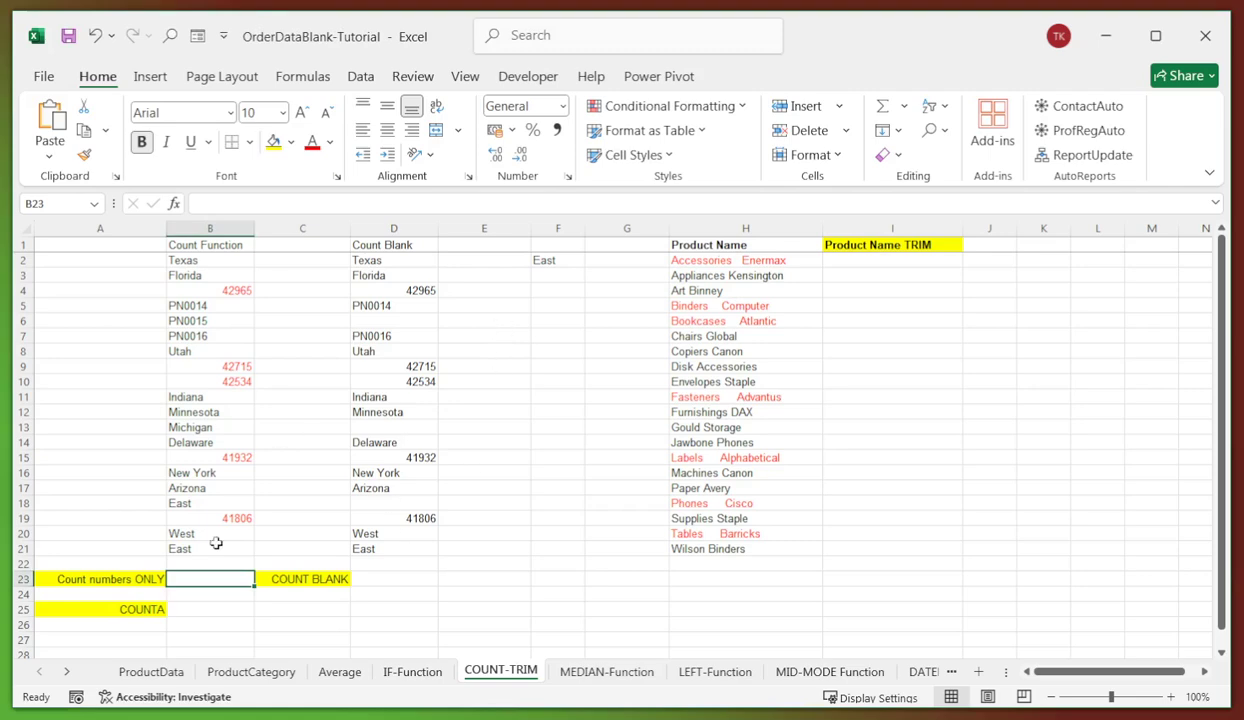
click(240, 205)
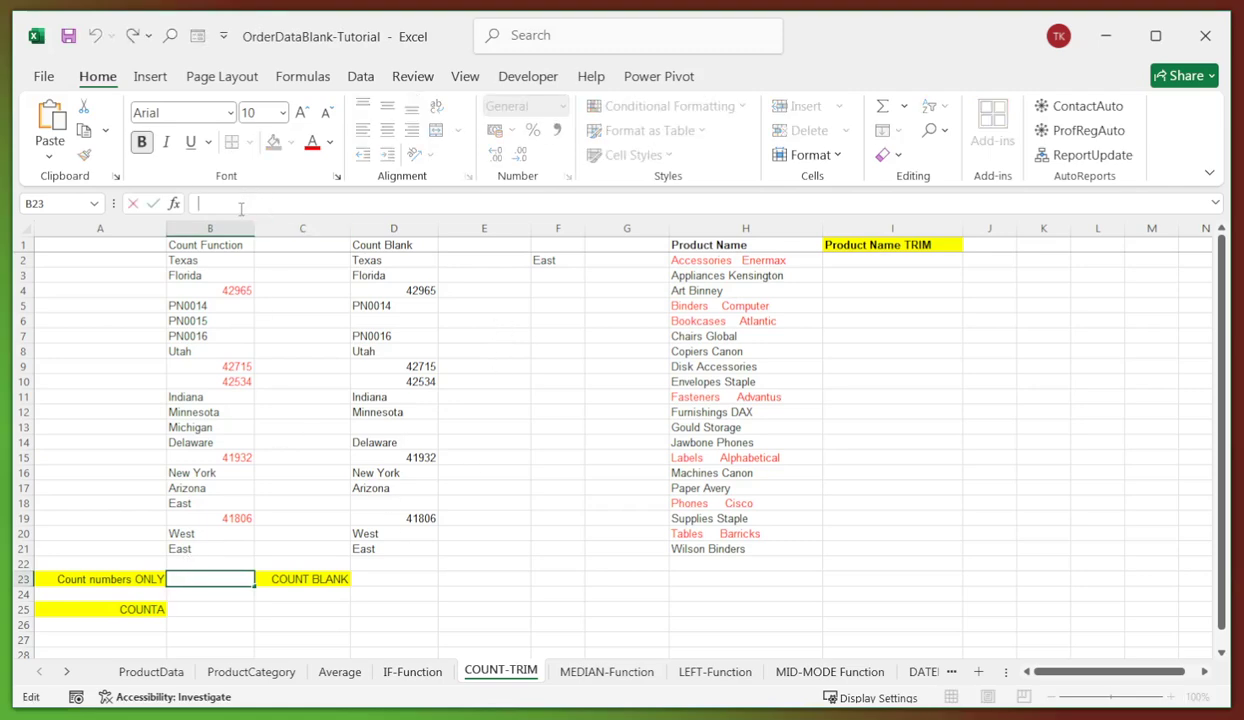
text(=COUNT(B2:B21))
key(Return)
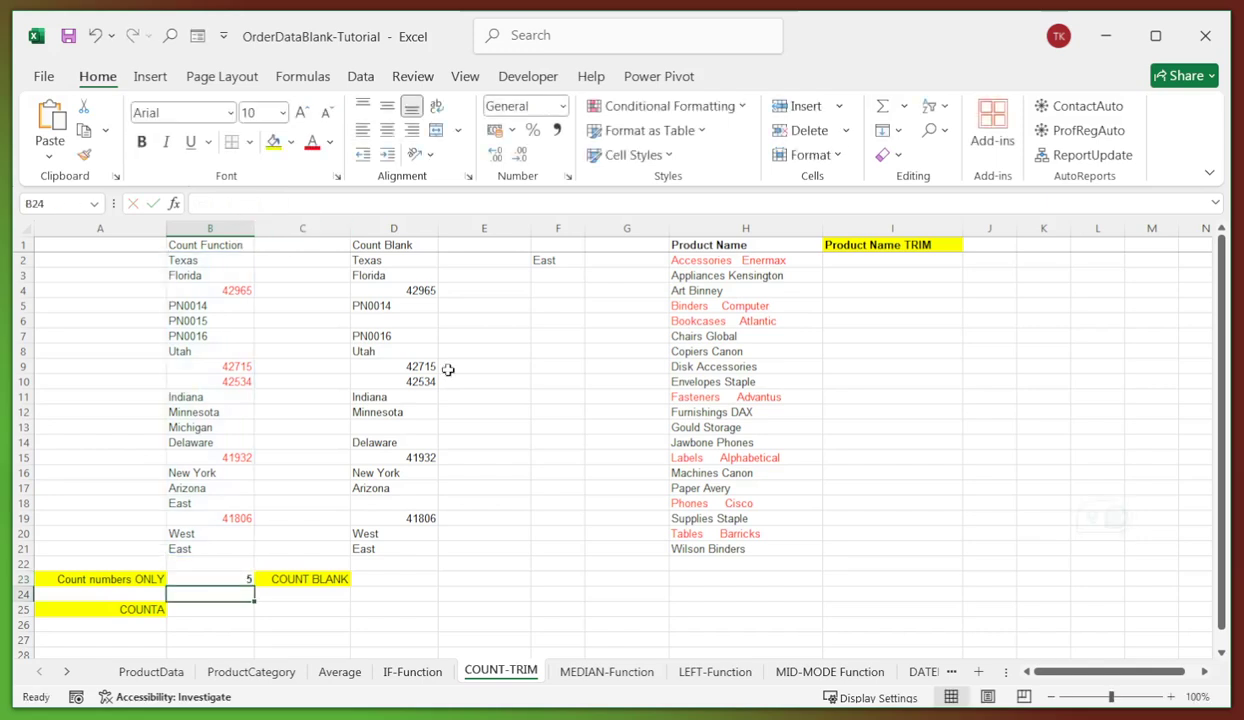
click(214, 578)
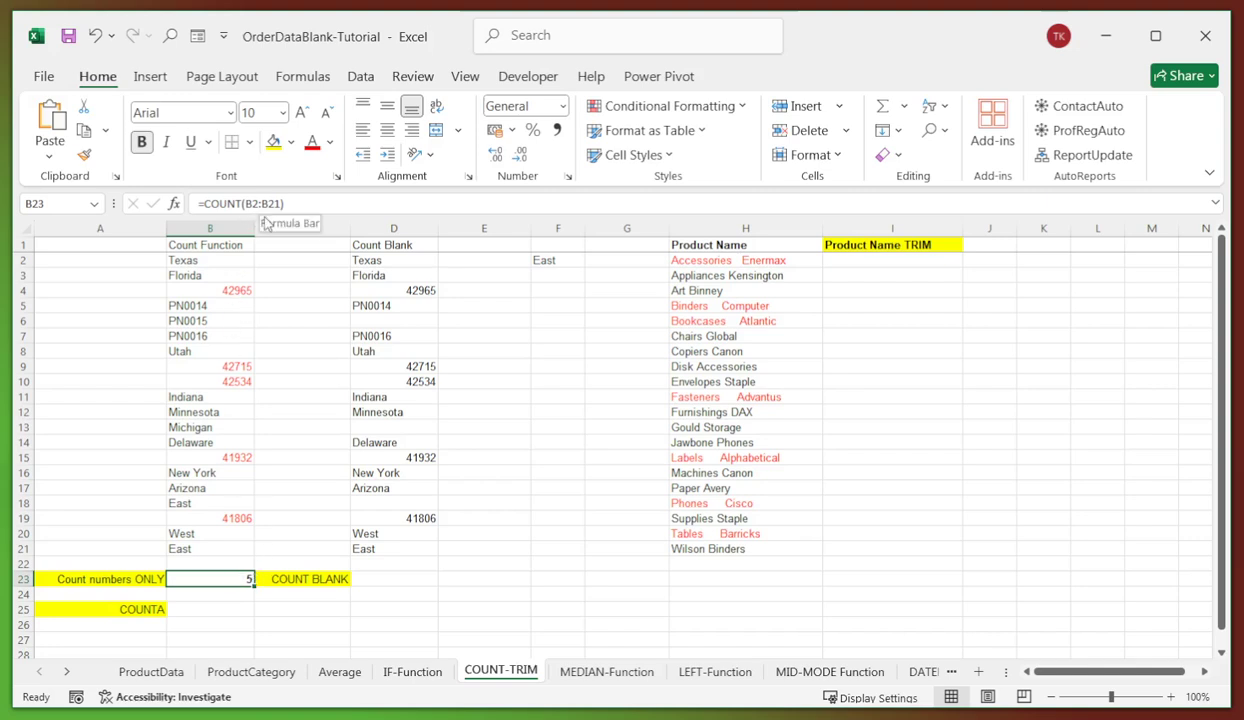
- Point out the number 42965 in B4 versus the text entry Michigan
click(229, 291)
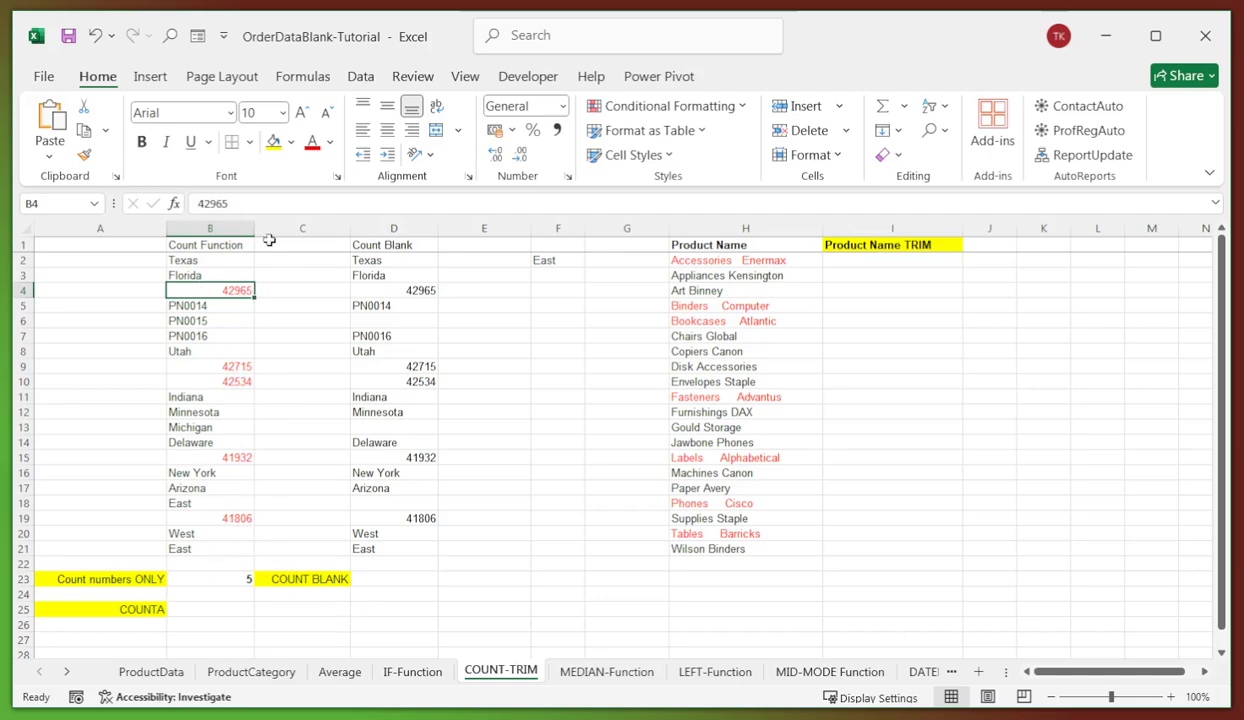
click(203, 424)
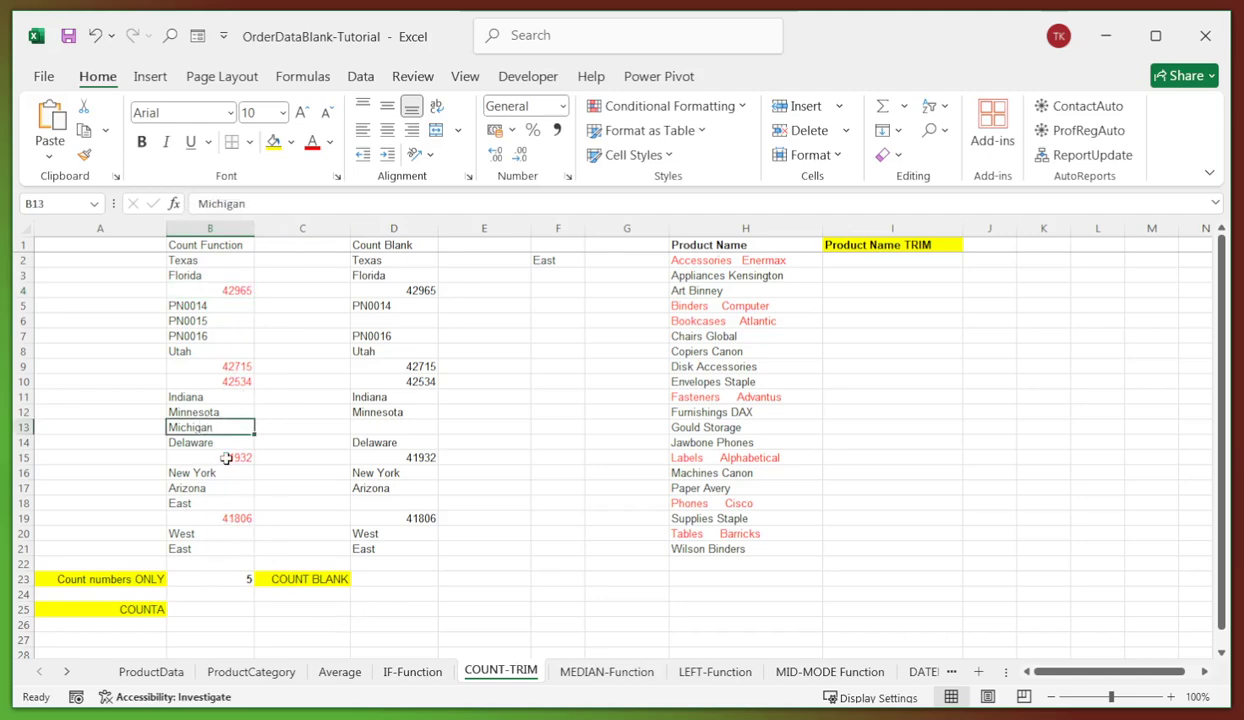
click(208, 609)
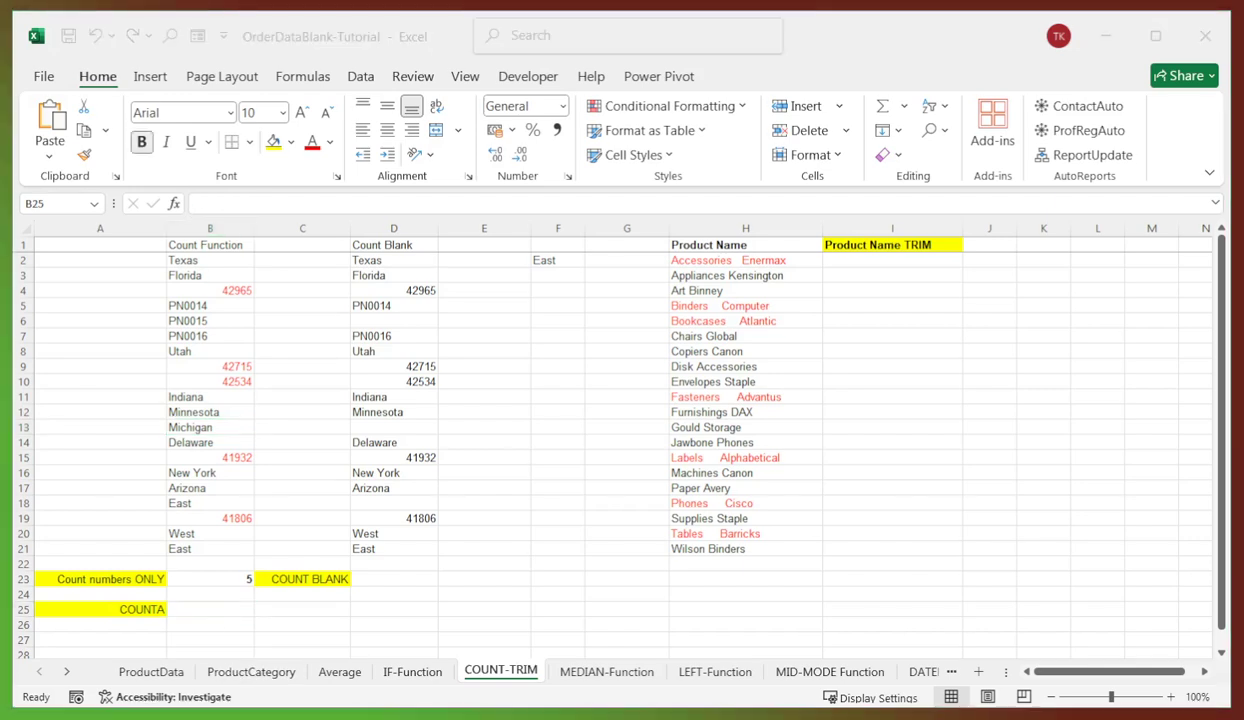
- Enter =COUNTA(B2:B21) in B25, returning 20, and highlight the counted range B2:B21
click(239, 608)
click(253, 200)
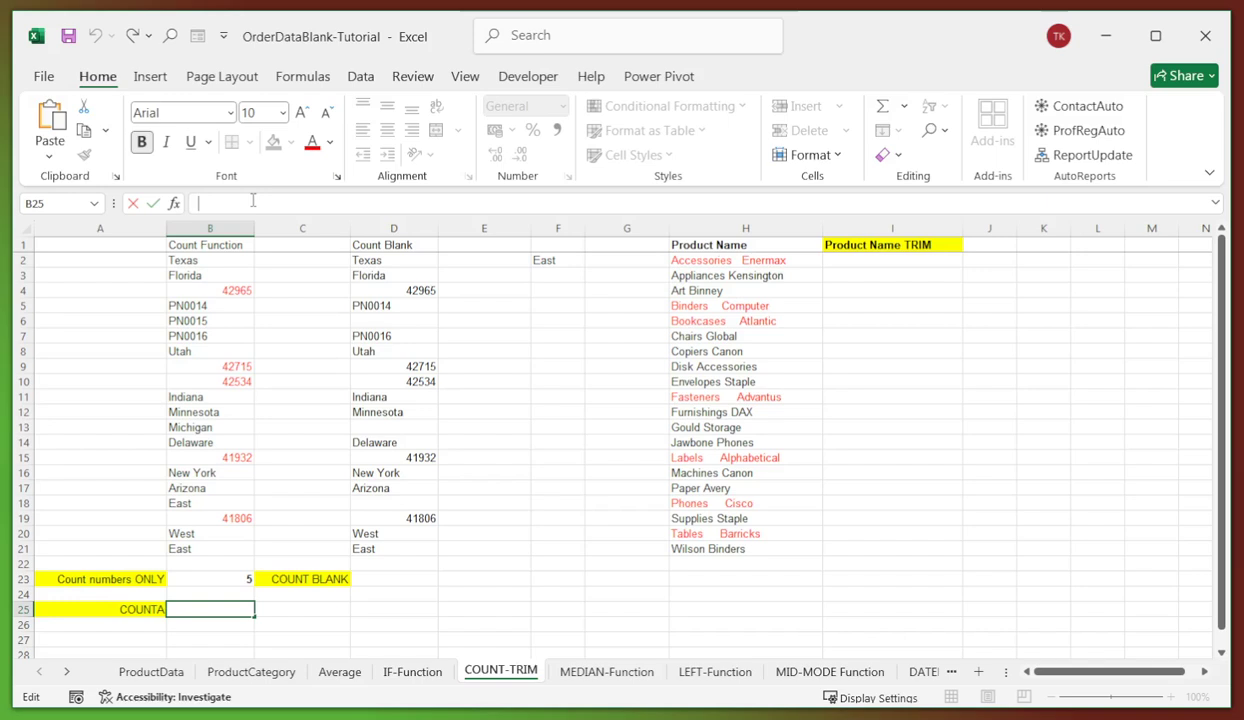
text(=COUNTA(B2:B21))
key(Return)
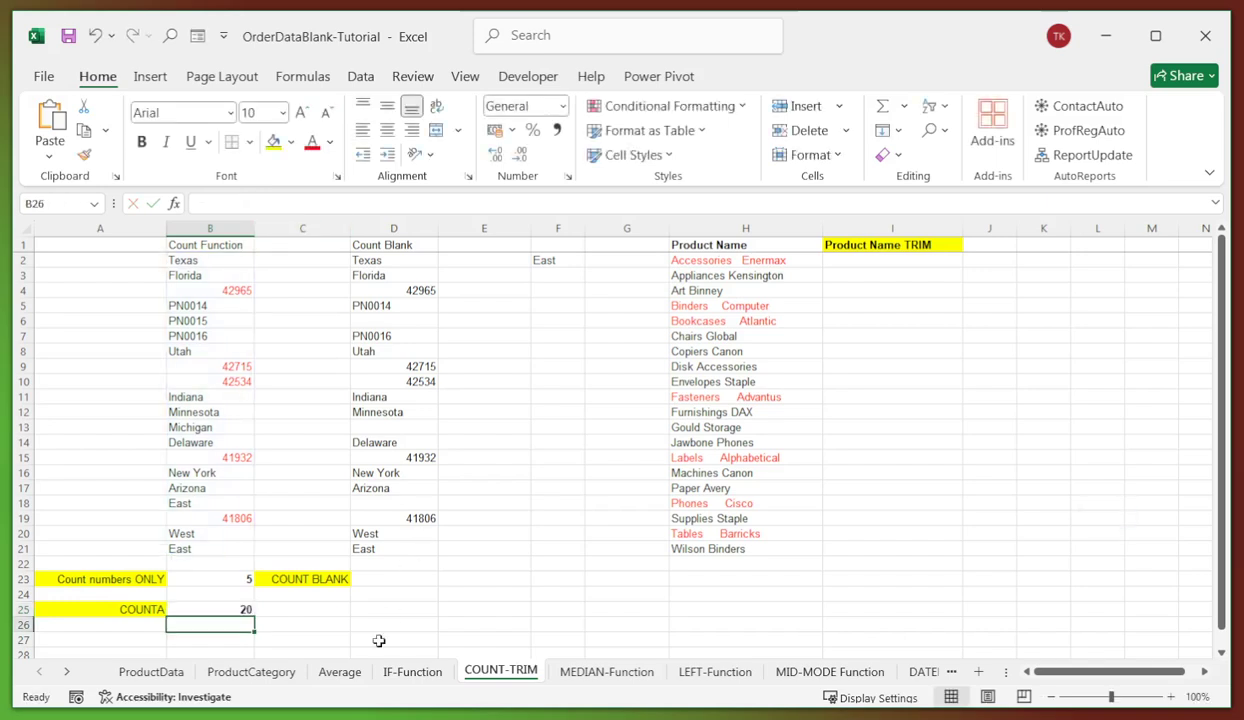
click(220, 610)
drag(203, 259, 207, 548)
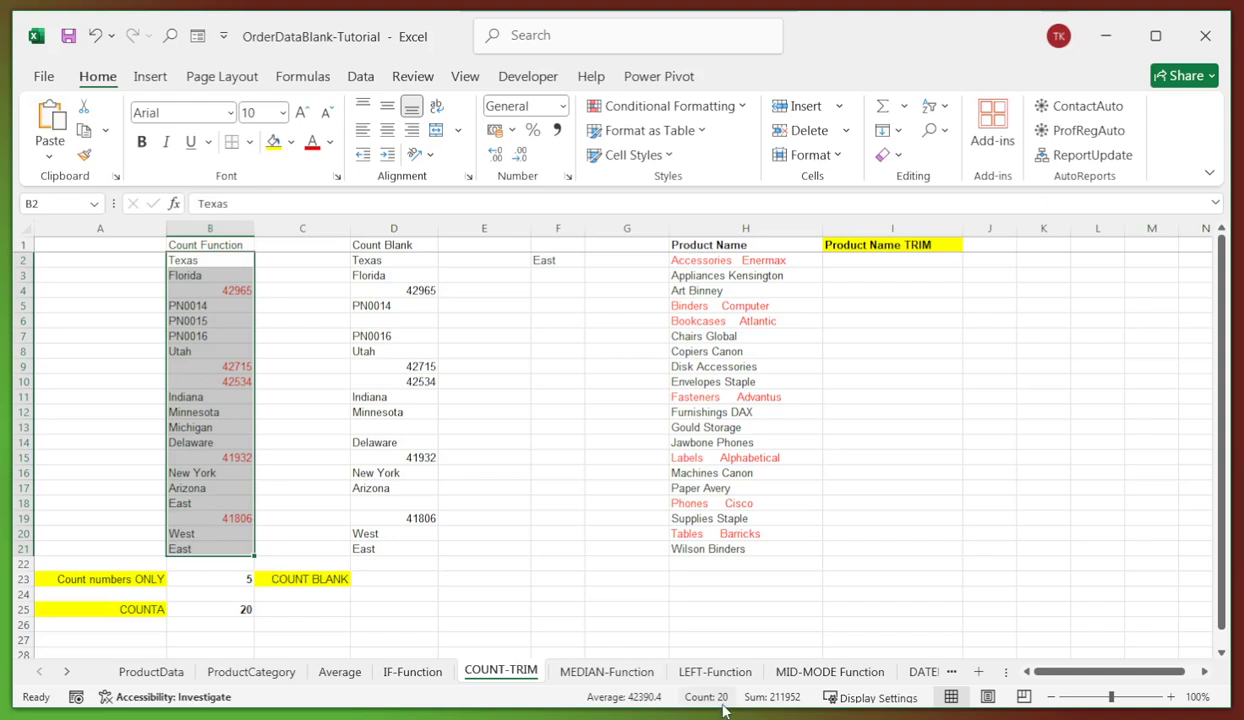
click(404, 578)
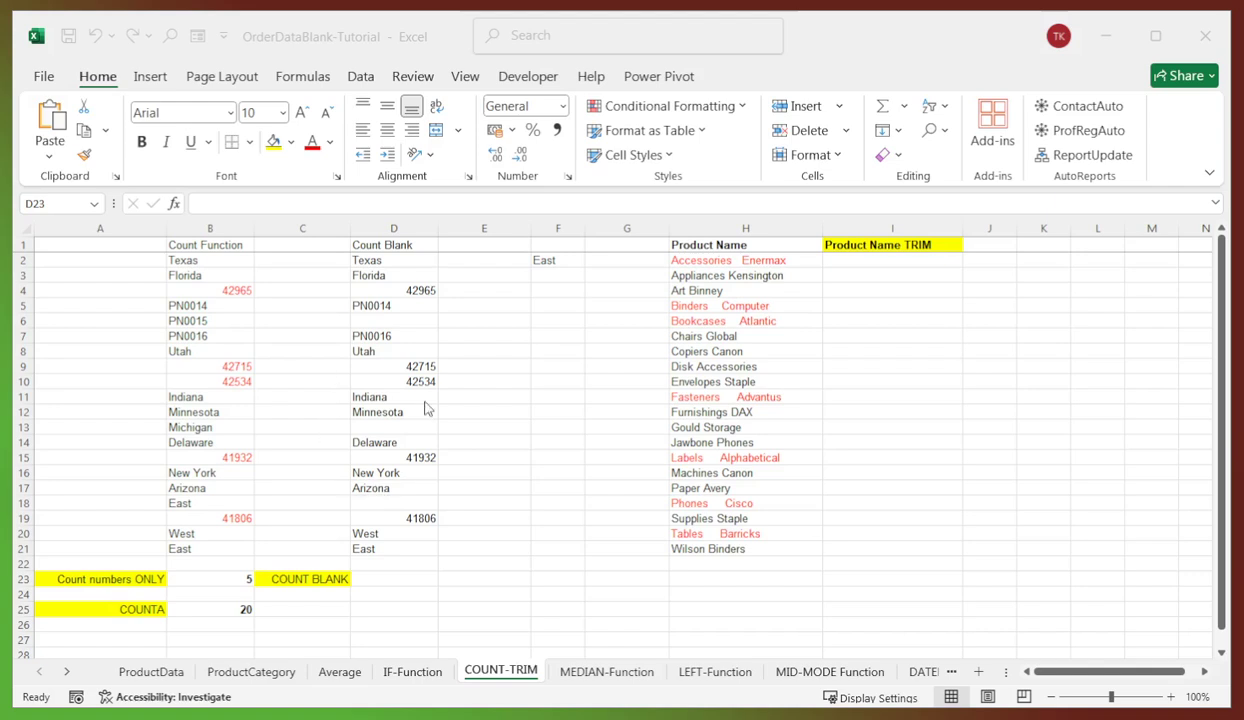
- Enter =COUNTBLANK(D2:D21) in D23, which returns 3 blank cells
click(310, 206)
text(=COUNTBLANK(D2:D21))
key(Return)
click(414, 582)
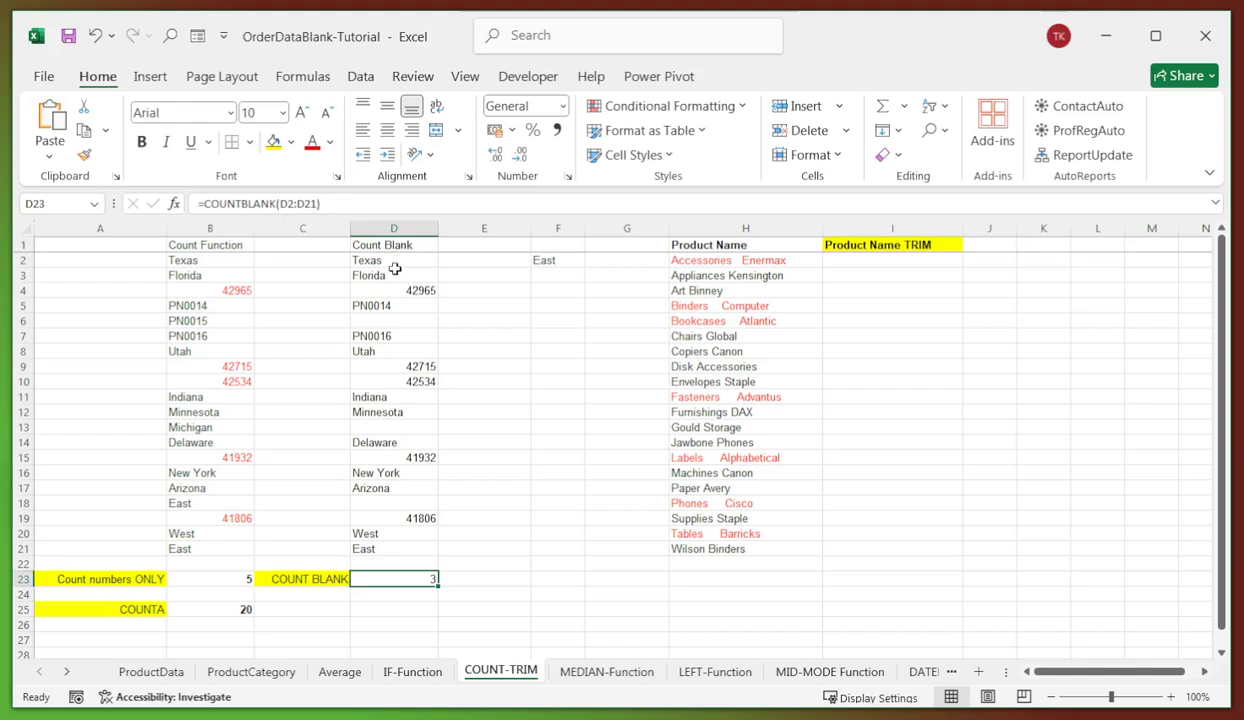
- Point out the empty cells D6, D13 and D18 that the count includes
click(409, 321)
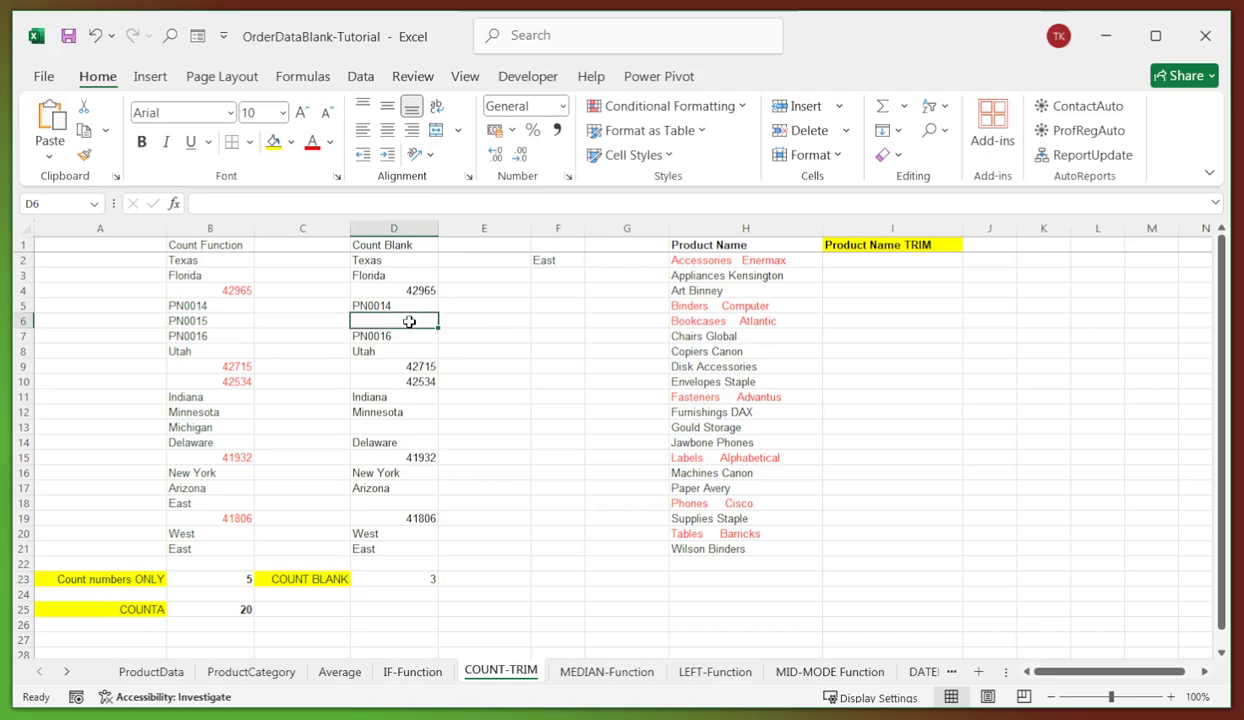
click(406, 426)
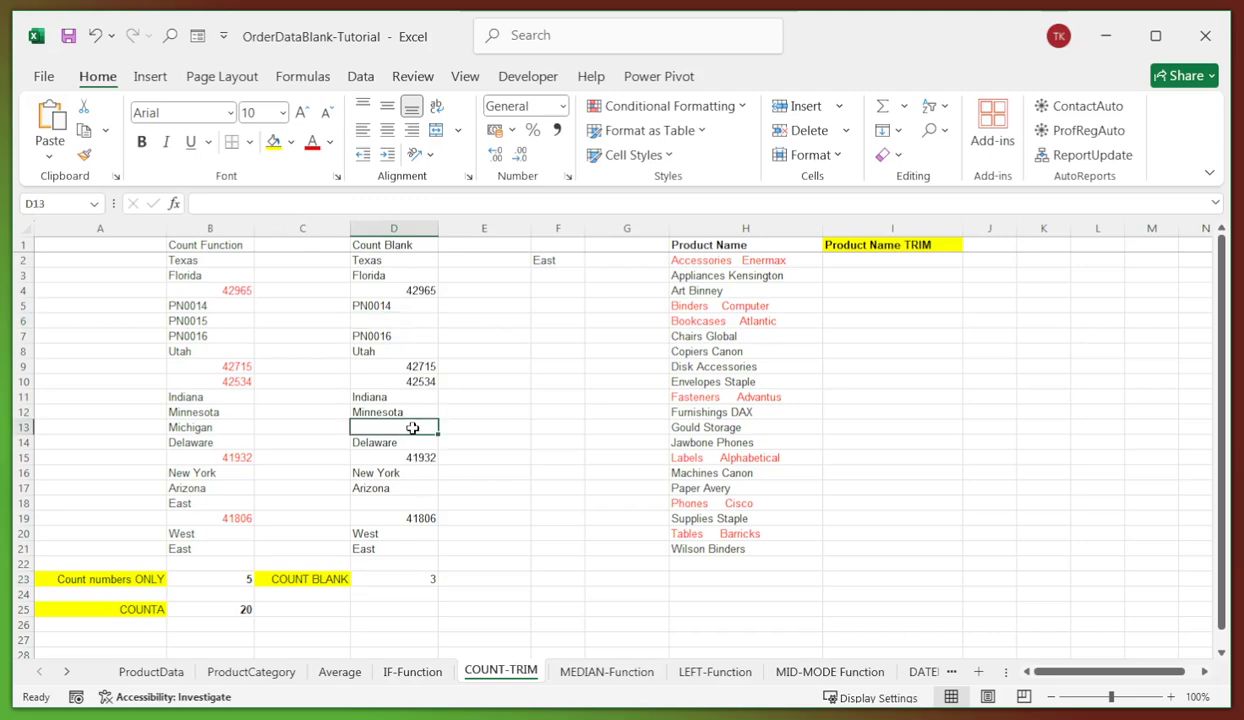
click(416, 503)
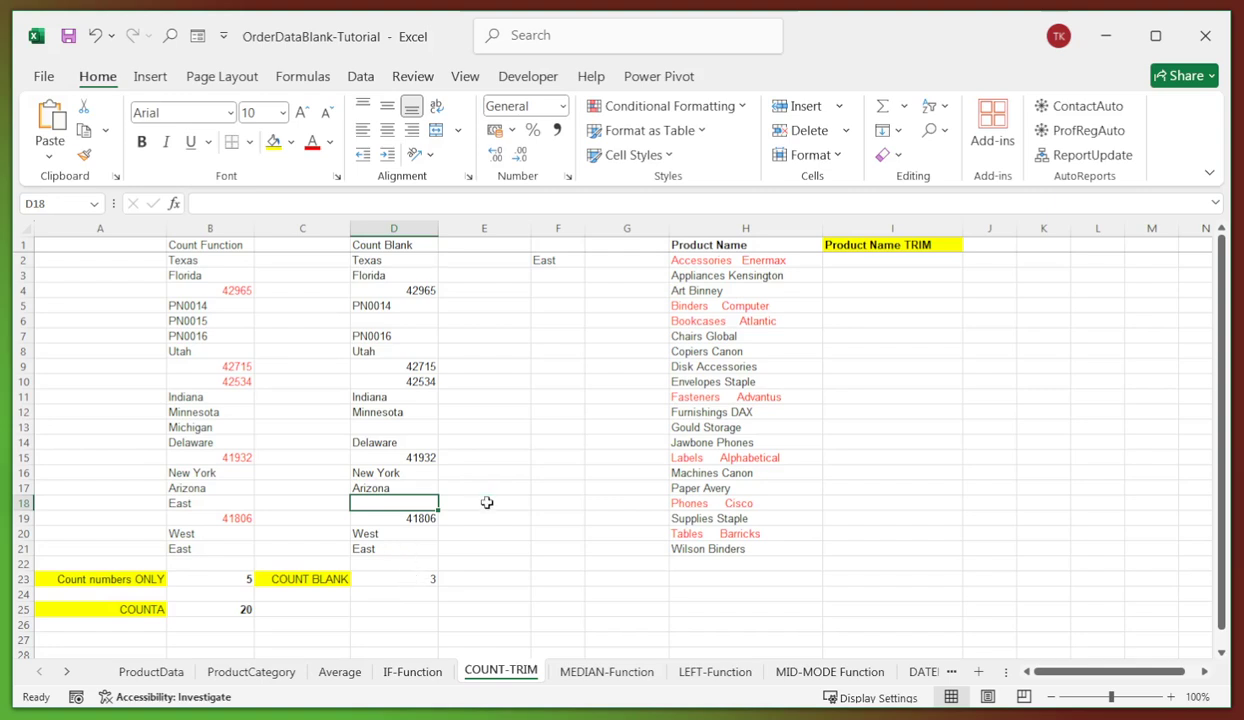
click(482, 503)
click(517, 547)
click(891, 259)
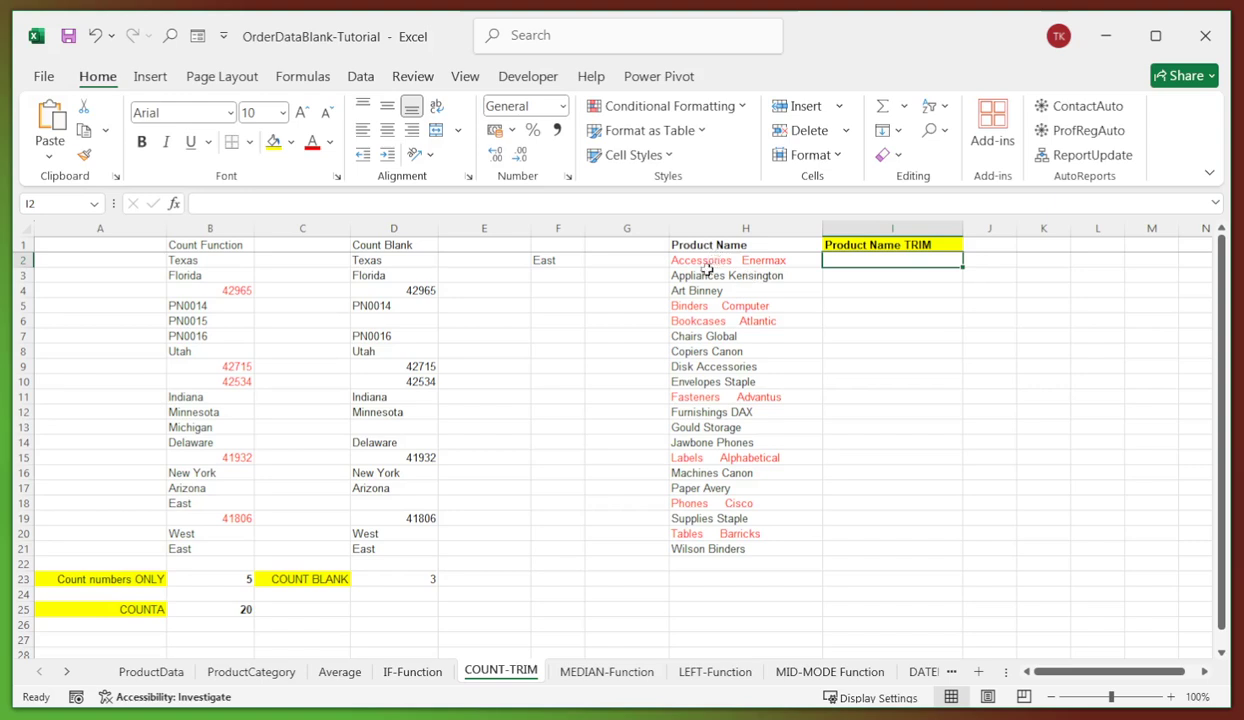
- Inspect the product names in column H to show their extra spaces
click(737, 260)
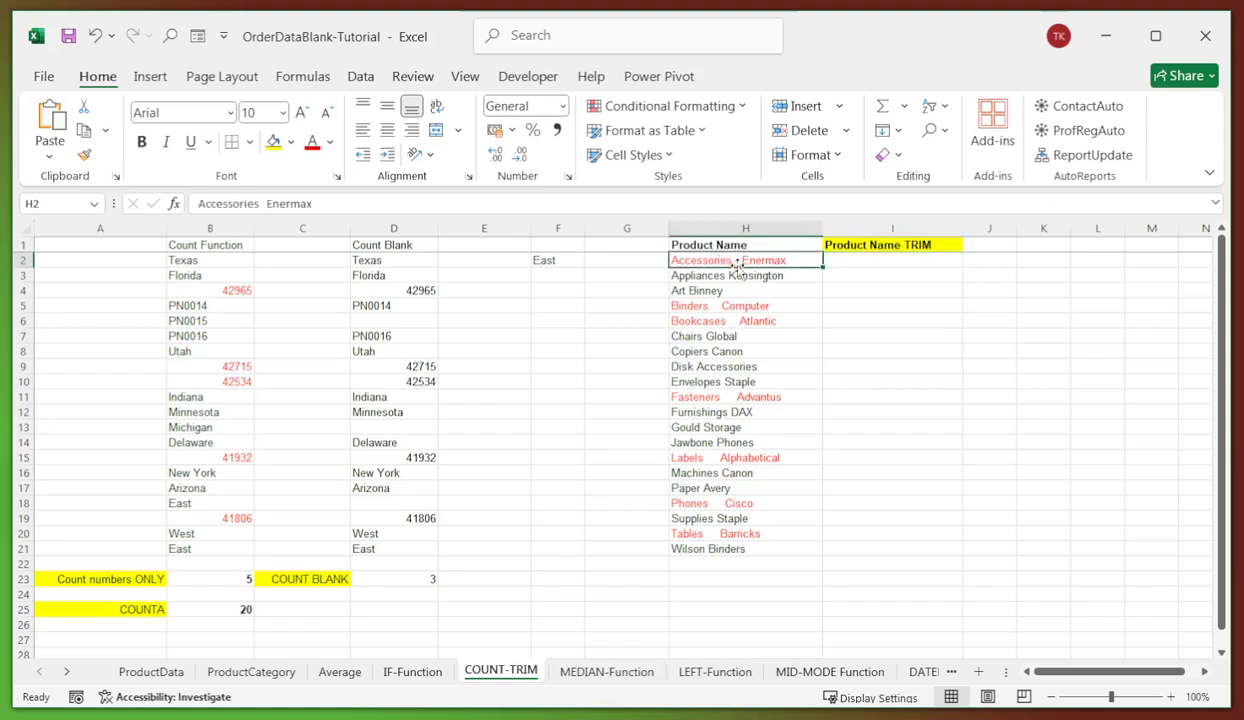
click(269, 202)
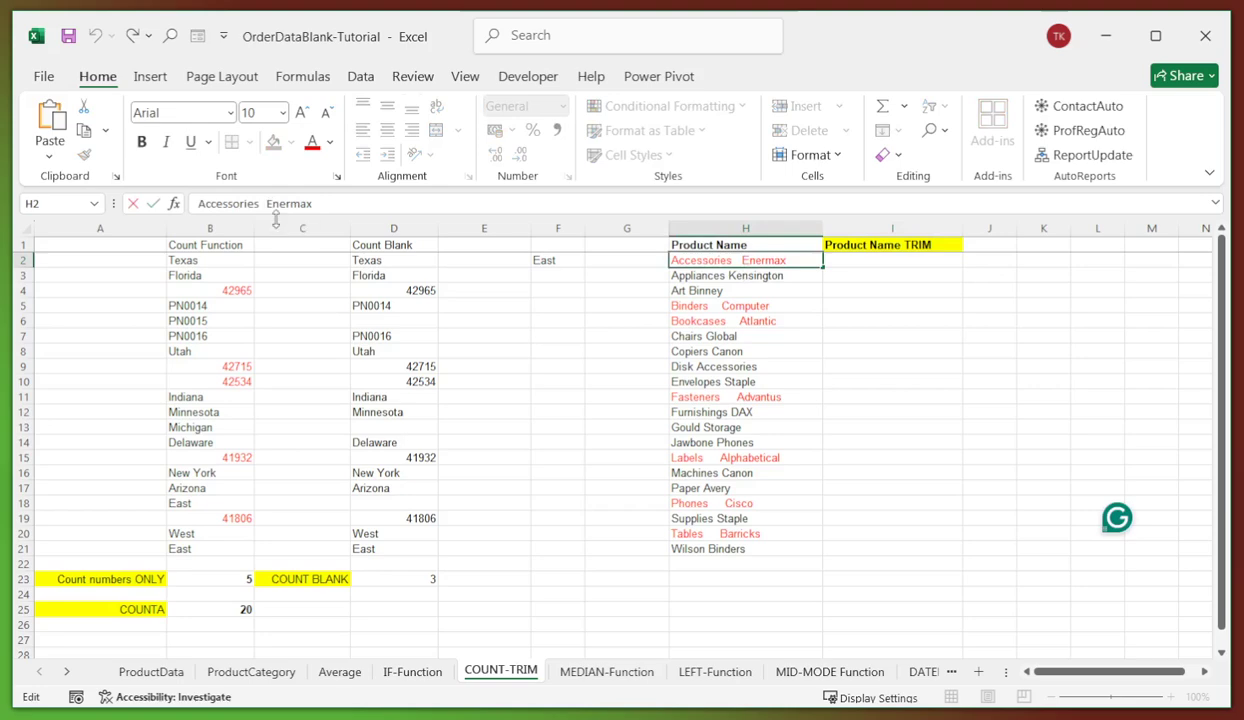
click(752, 290)
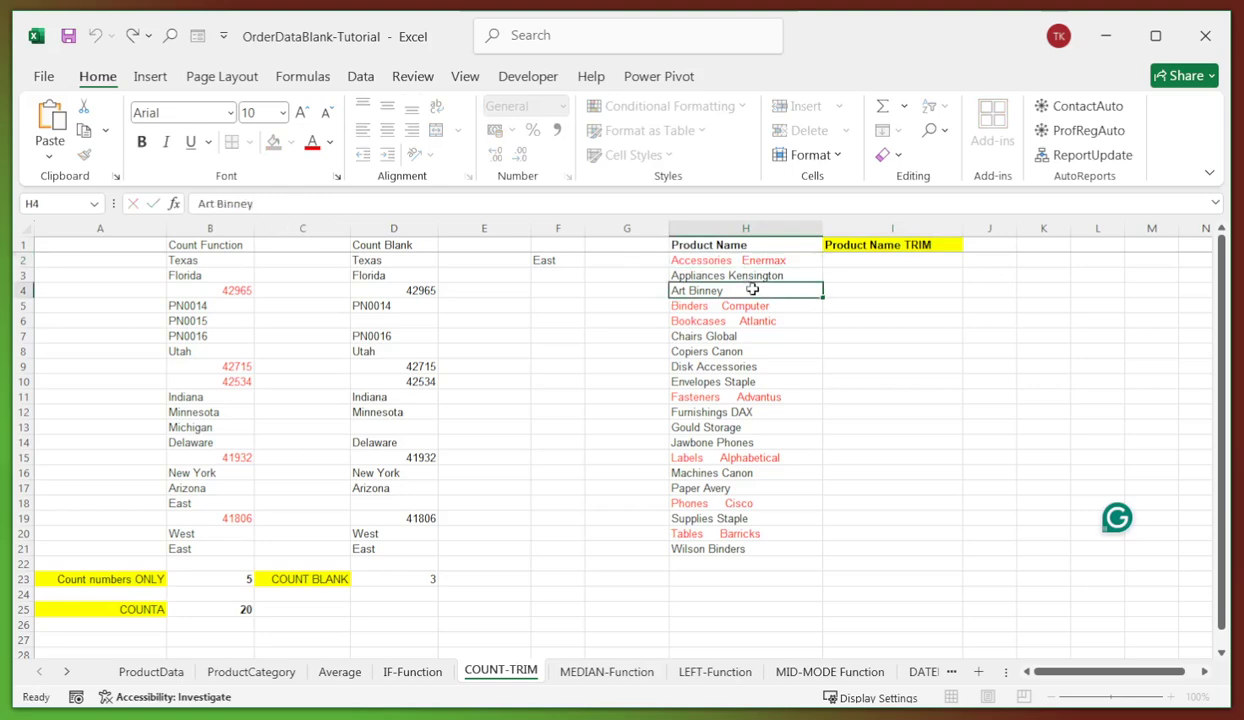
click(704, 259)
click(727, 548)
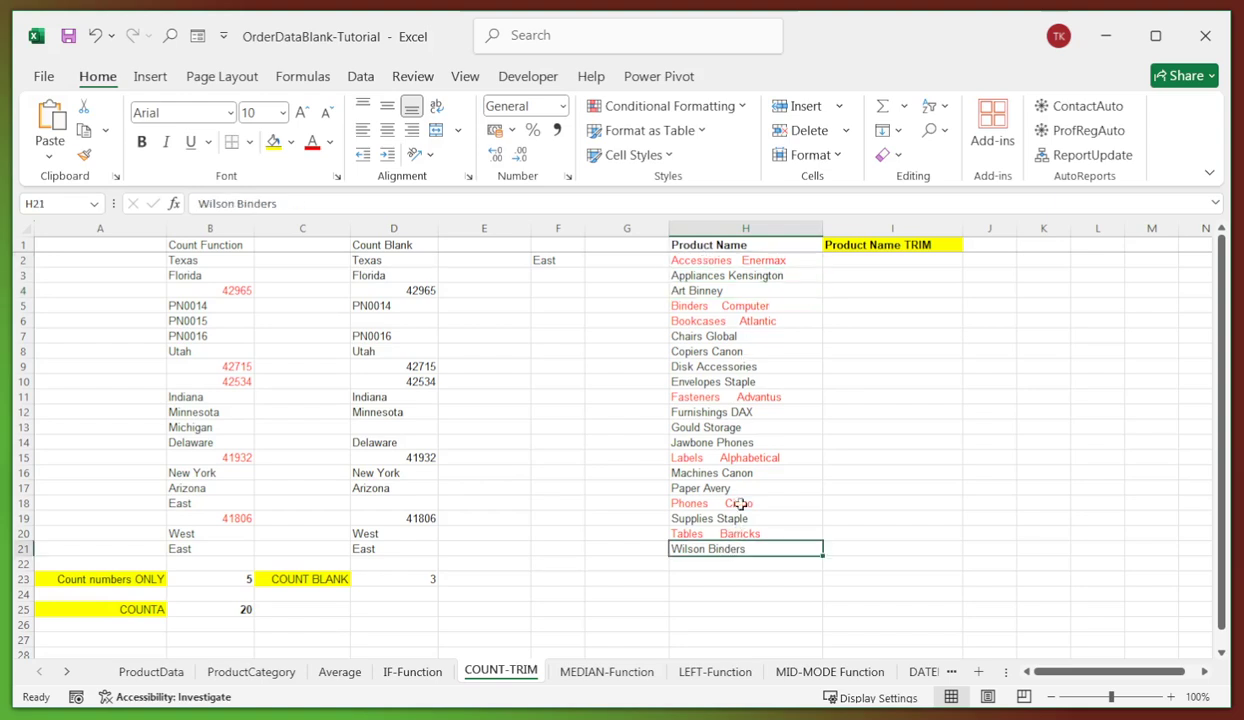
click(738, 264)
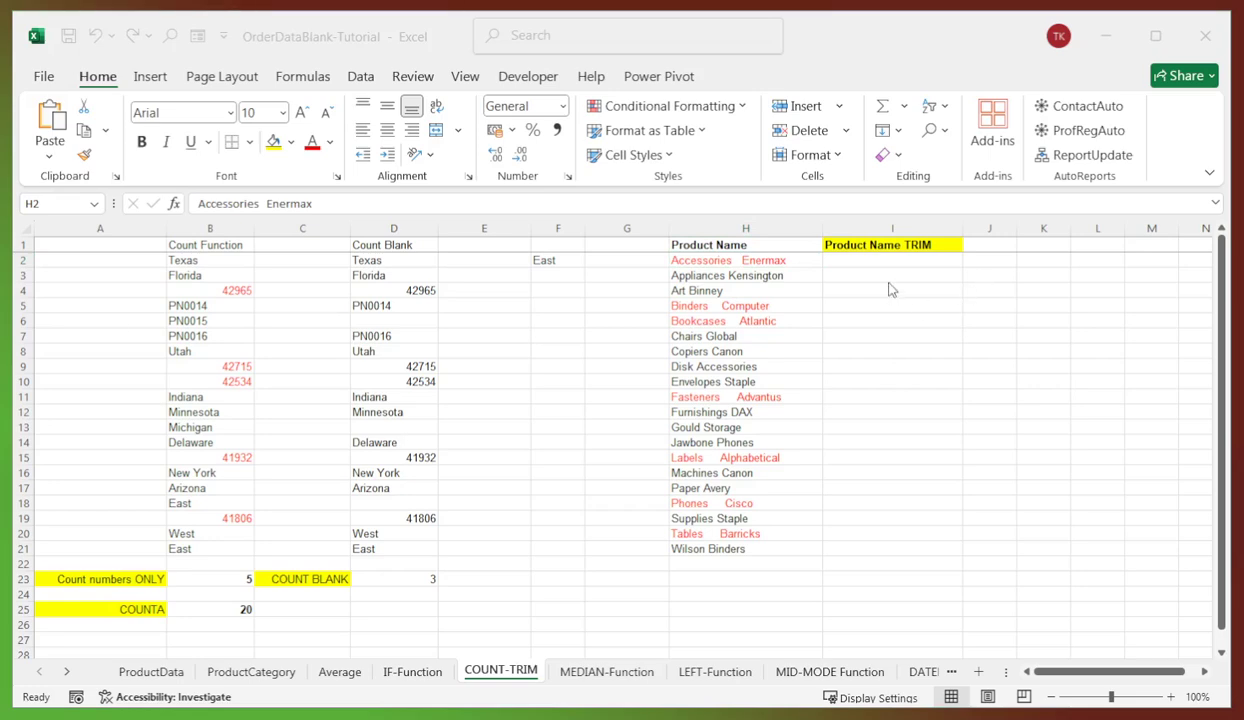
- Enter =TRIM(H2) in I2 and fill it down to row 21
click(858, 261)
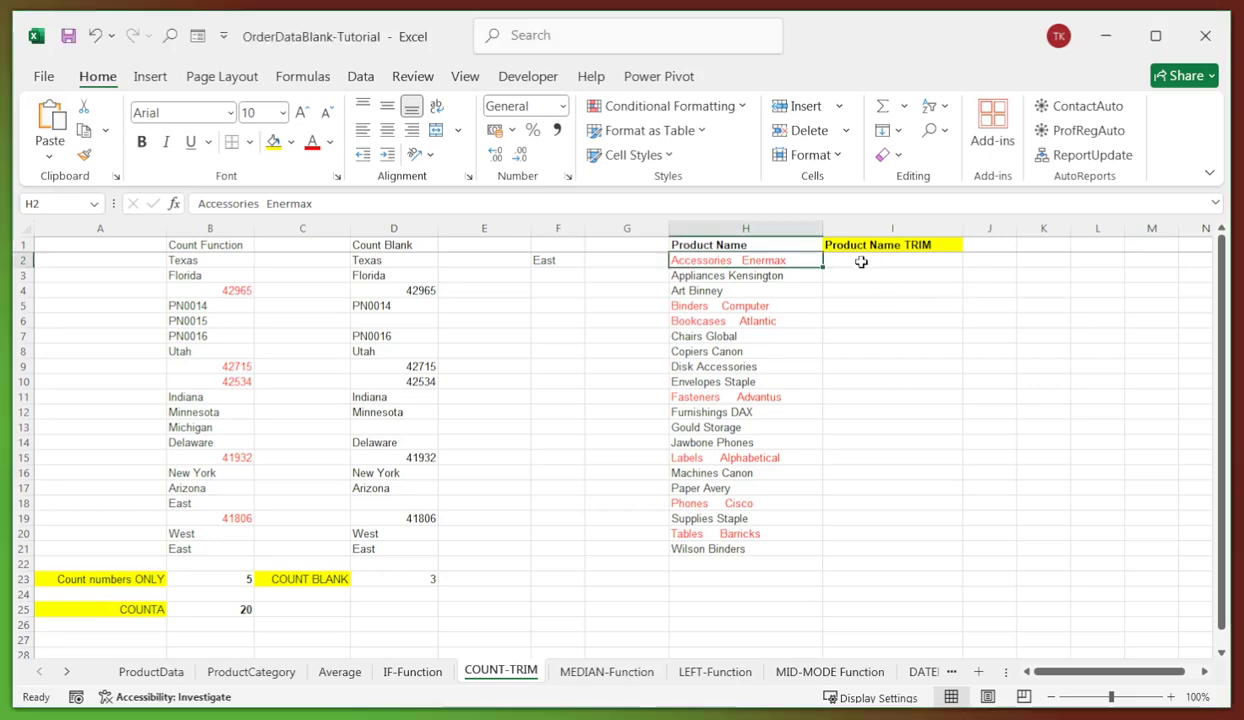
click(517, 202)
text())
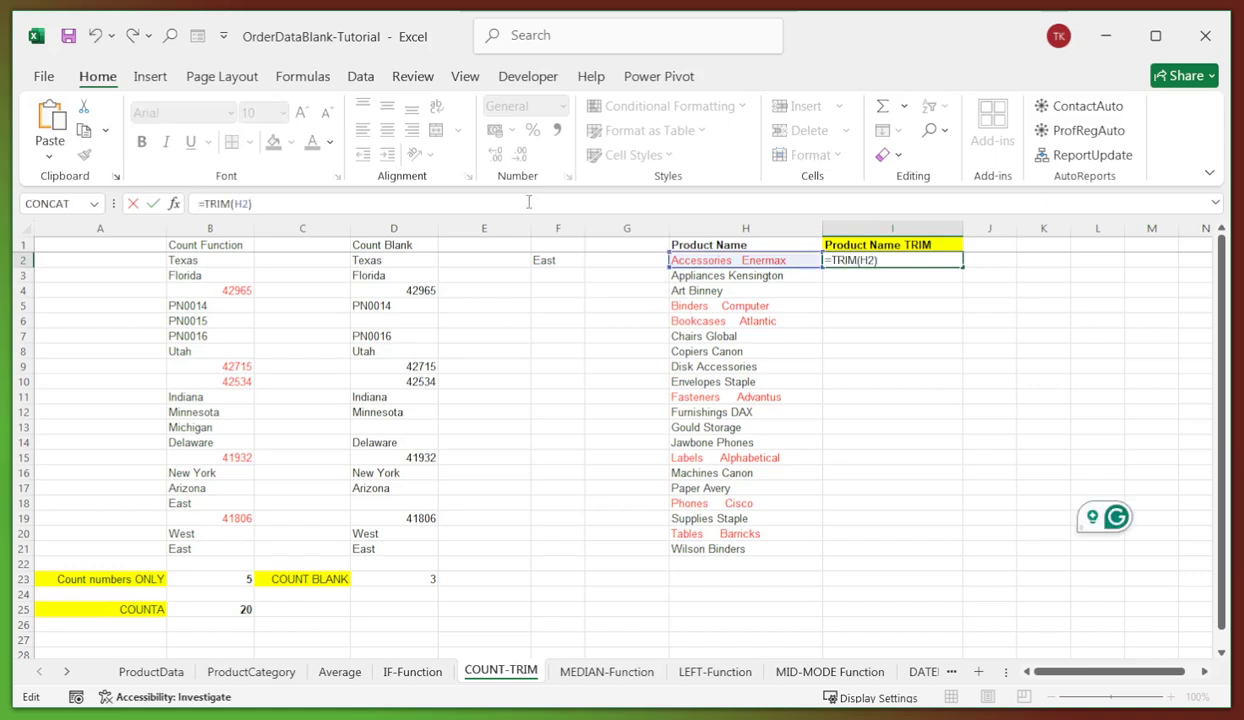
key(Return)
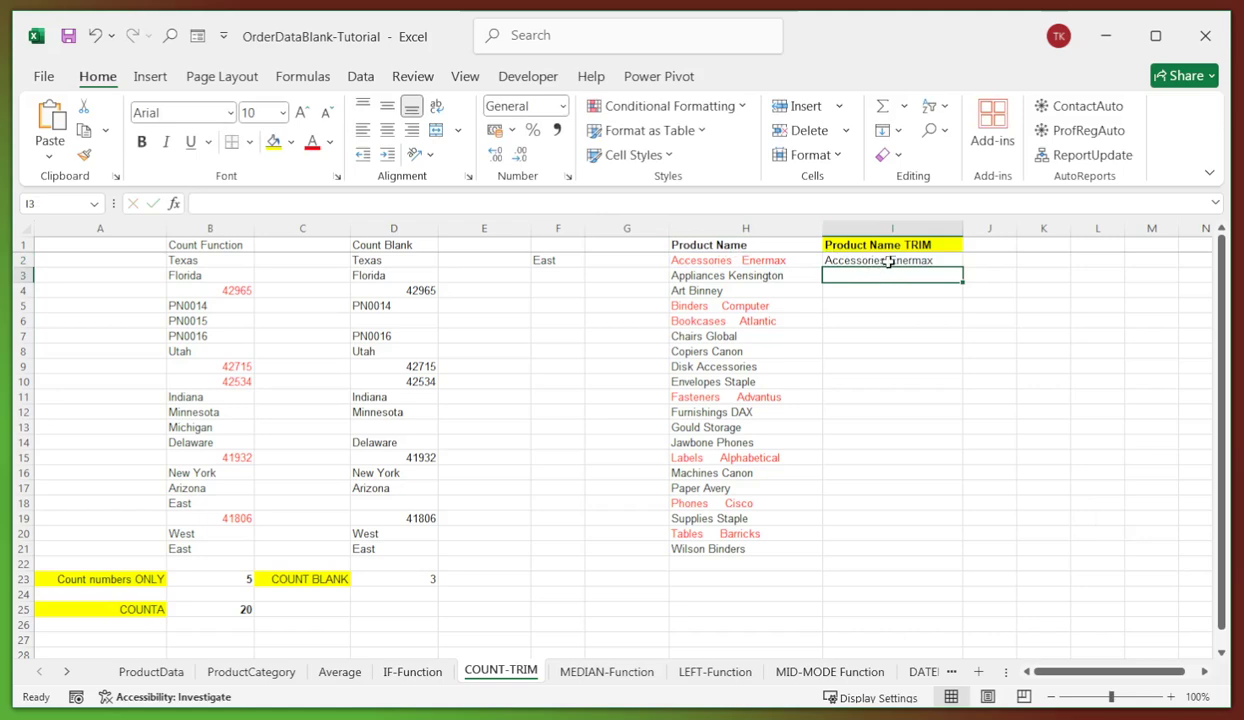
click(856, 321)
click(840, 258)
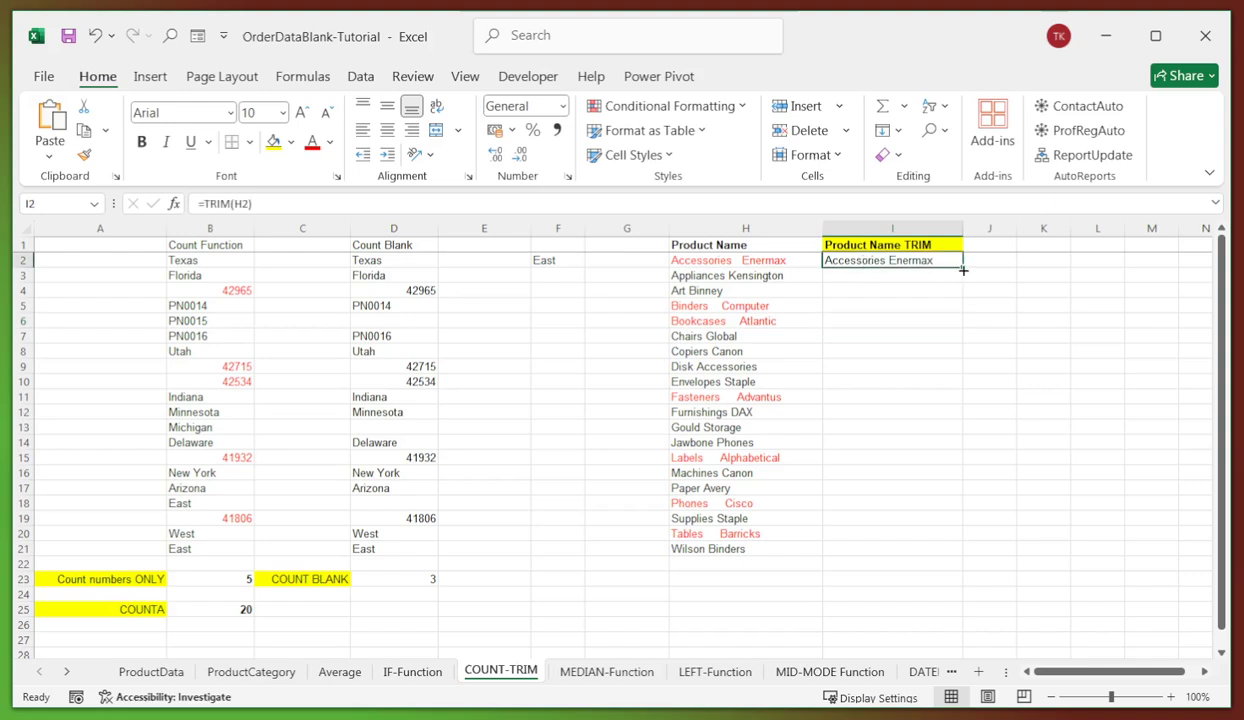
double_click(963, 270)
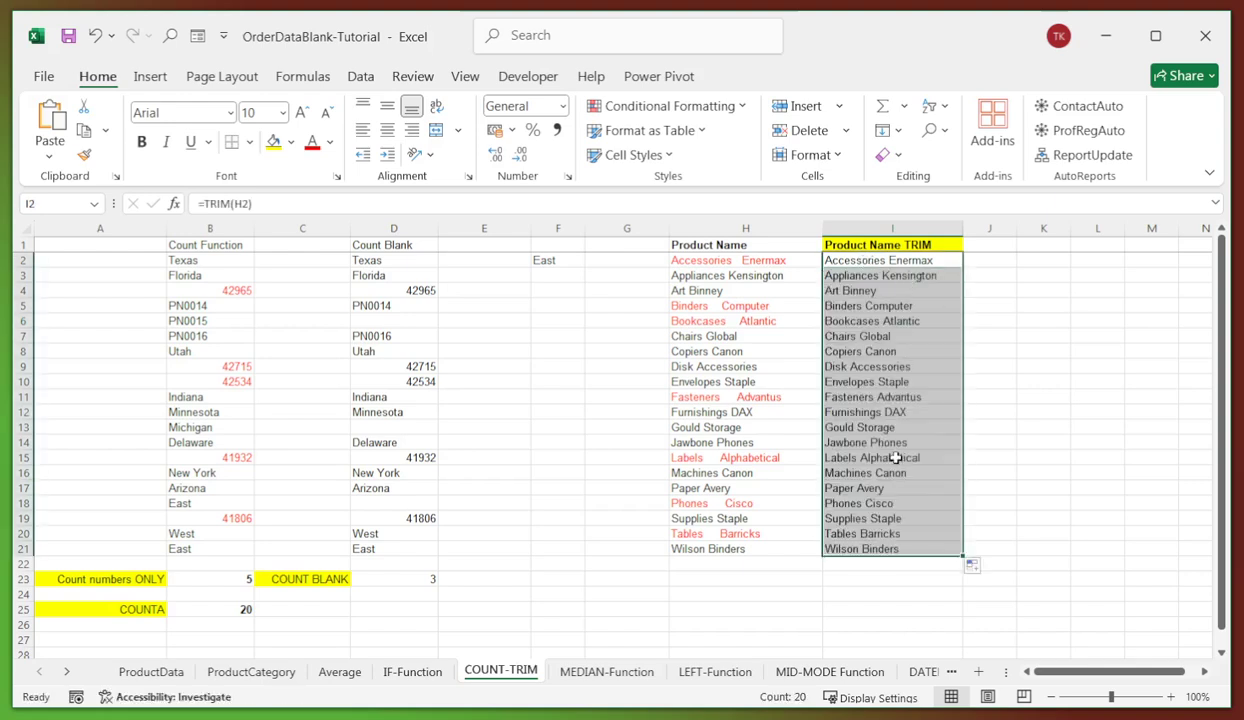
- Check the trimmed product names down column I
click(881, 275)
click(862, 305)
click(856, 336)
click(859, 425)
click(881, 471)
click(878, 518)
click(877, 548)
click(869, 428)
click(858, 316)
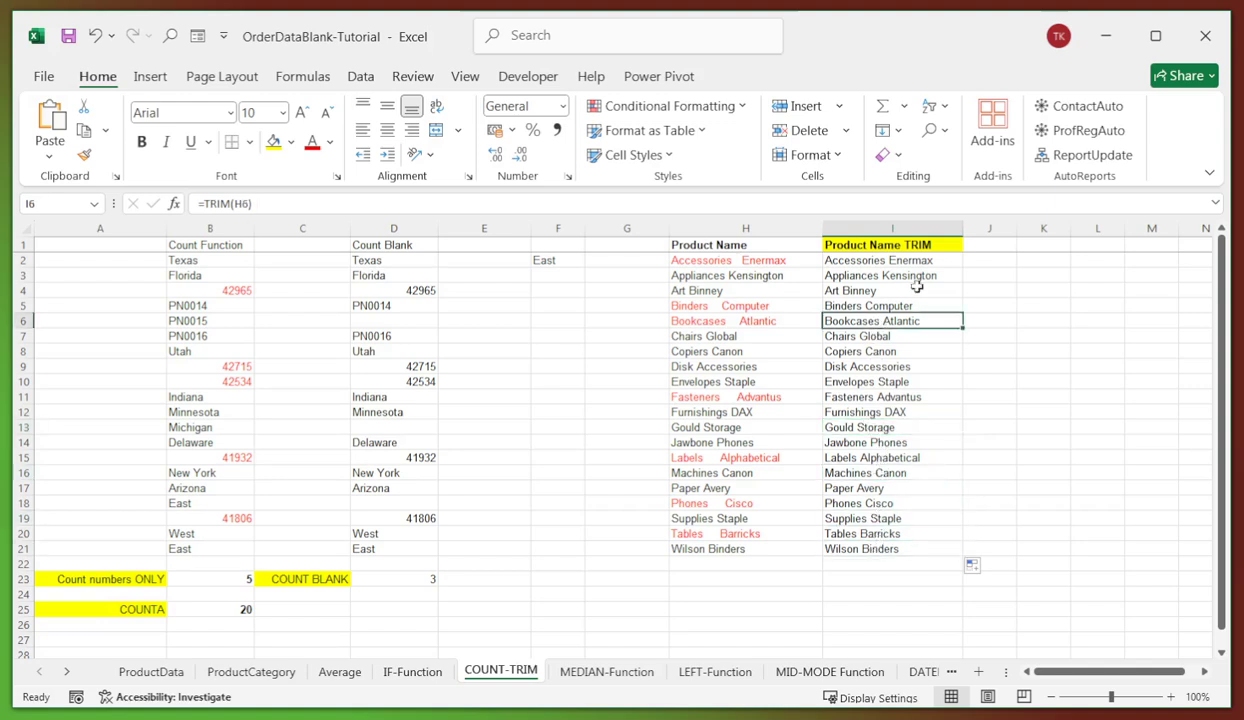
- Copy I2:I21 and paste it back over itself as plain values
drag(856, 258, 866, 550)
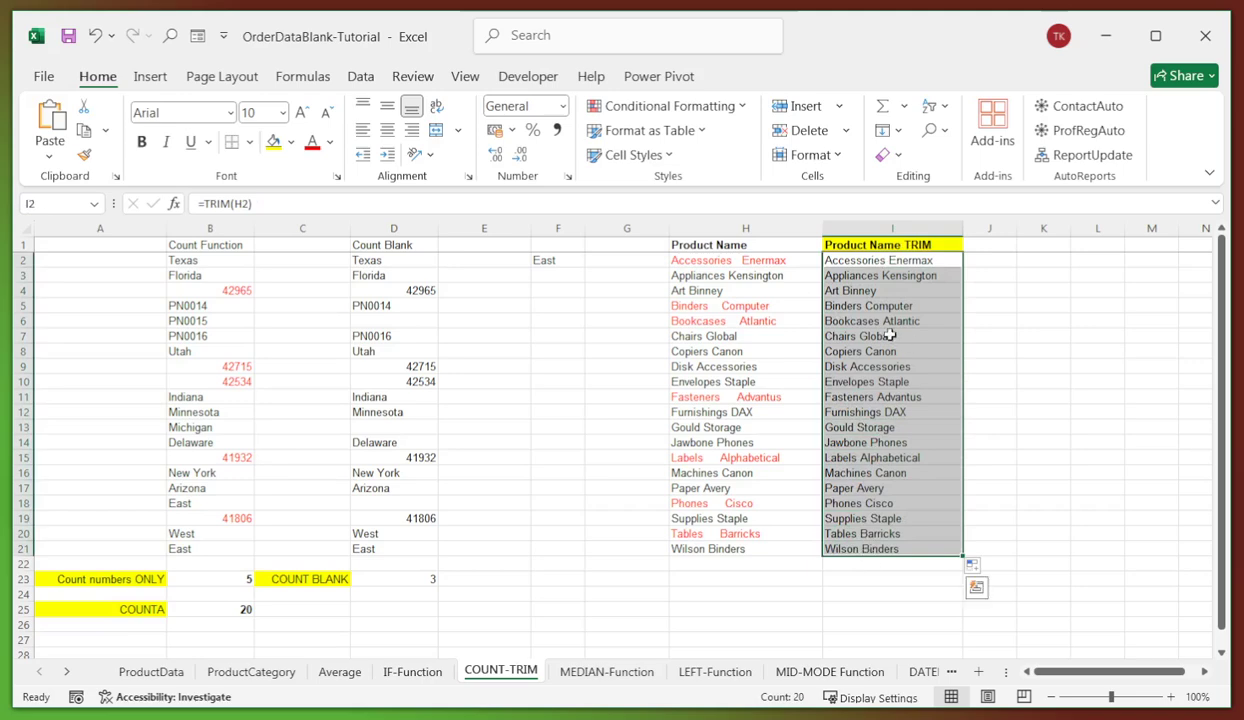
key(ctrl+c)
right_click(902, 264)
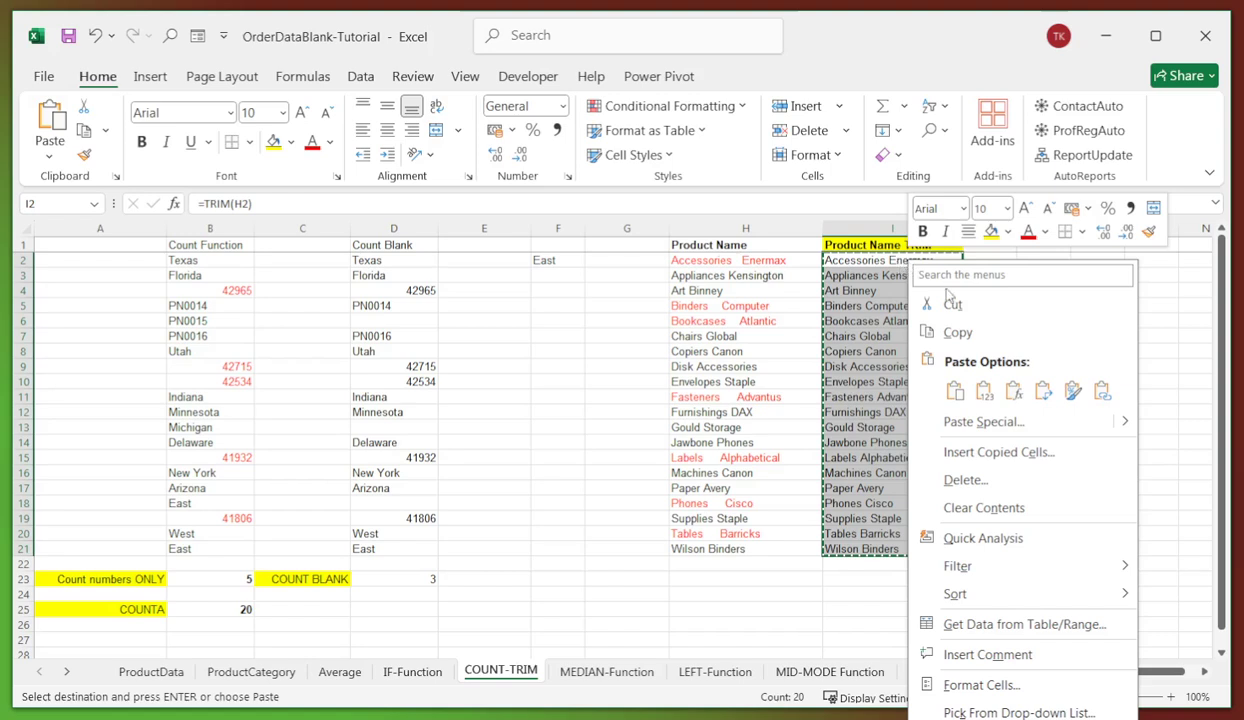
click(984, 390)
click(850, 336)
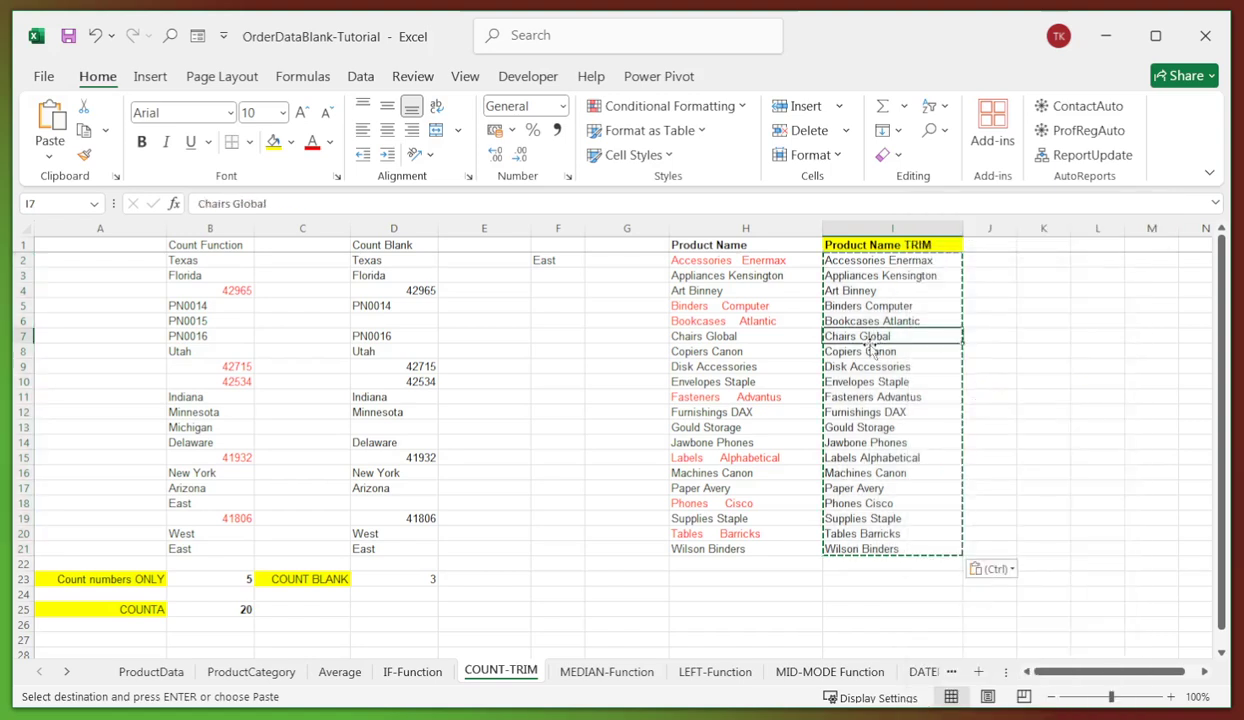
click(872, 275)
click(880, 336)
click(882, 410)
click(1035, 321)
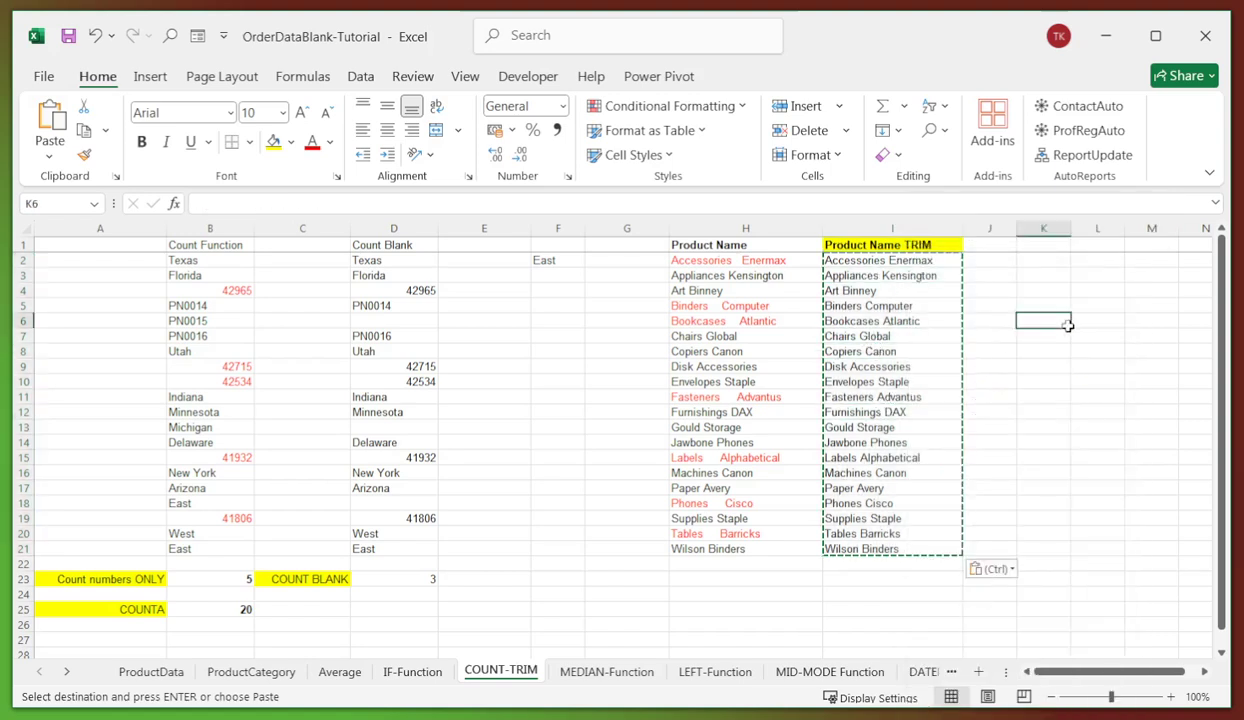
key(Escape)
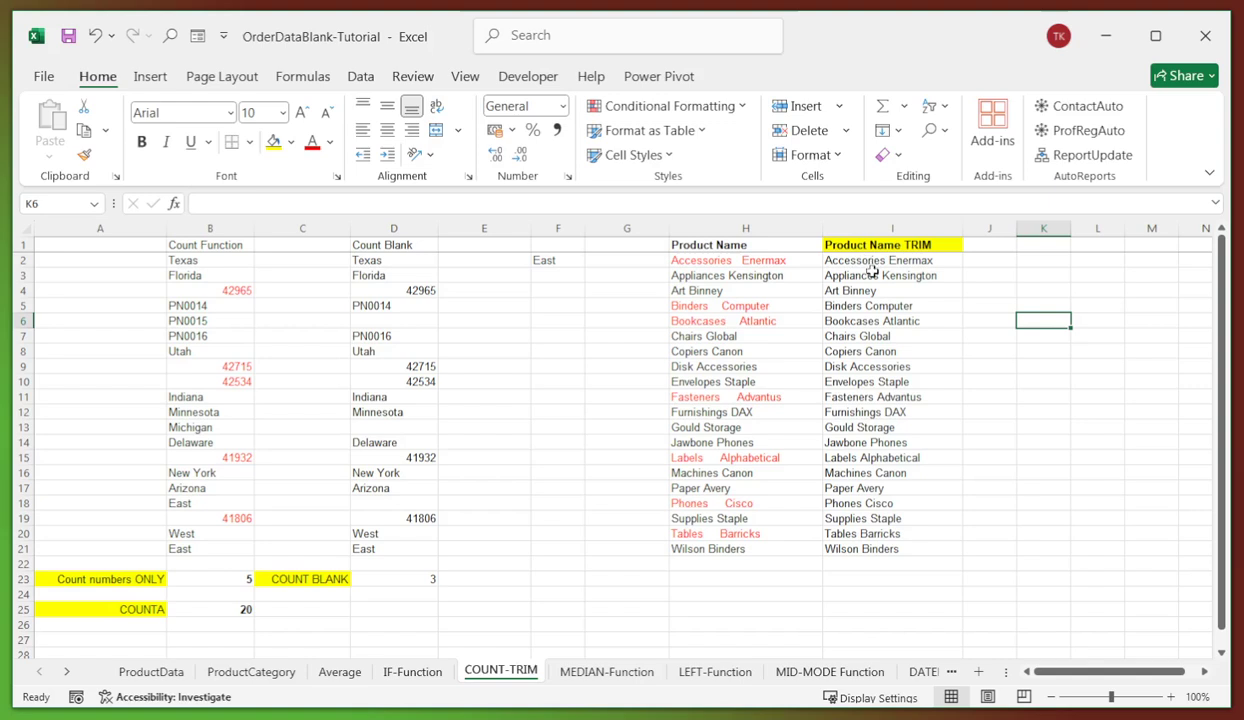
click(925, 362)
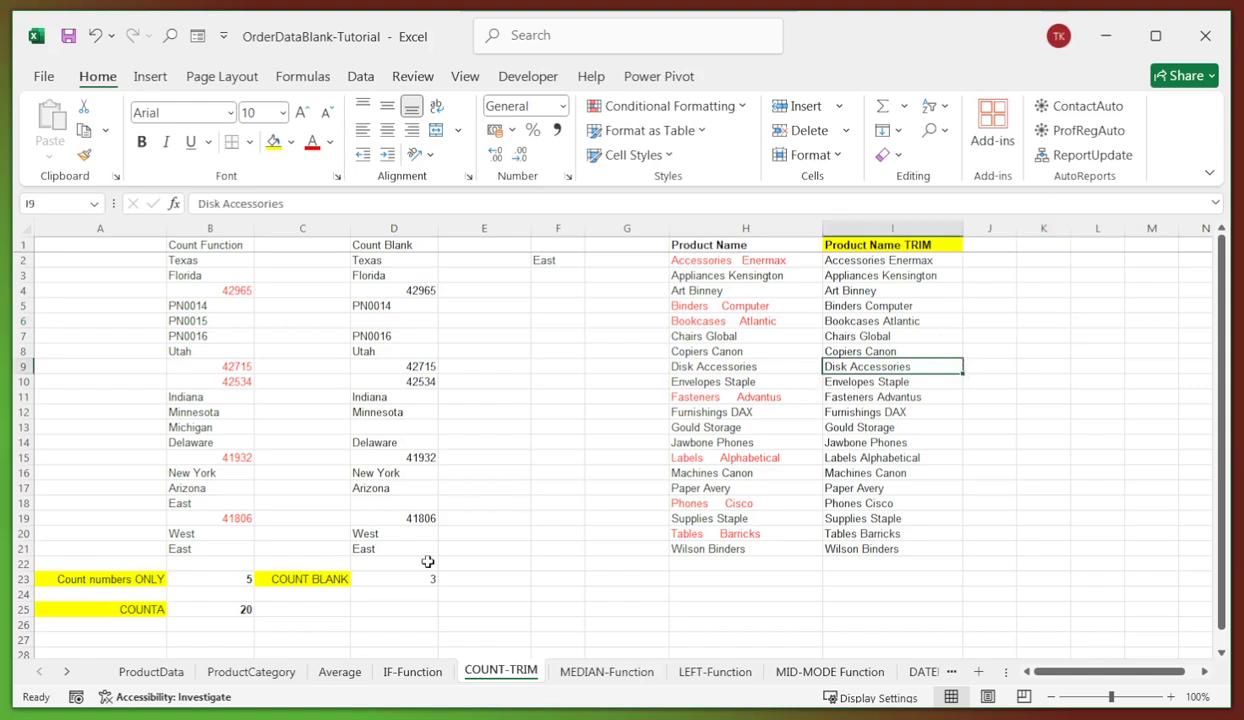
- On the MEDIAN-Function sheet, enter =MEDIAN(C2:C21) in C23, giving 5, the middle of G11 and G12
click(600, 672)
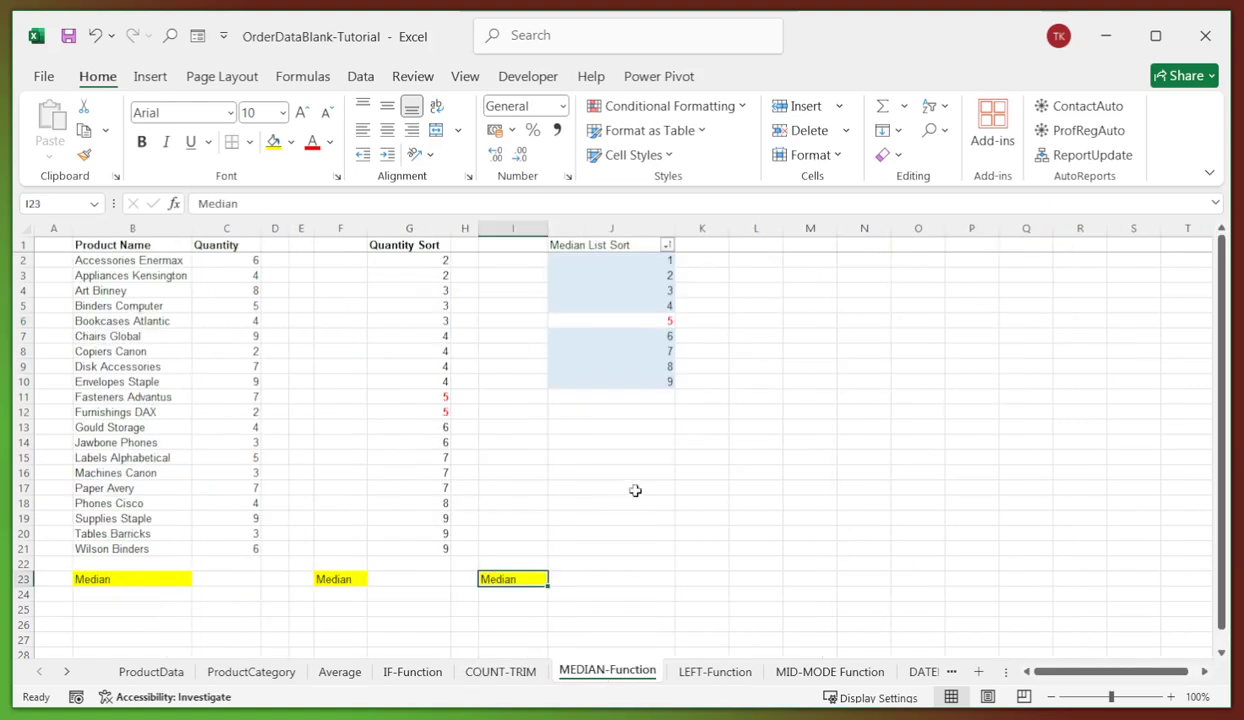
click(590, 487)
click(224, 578)
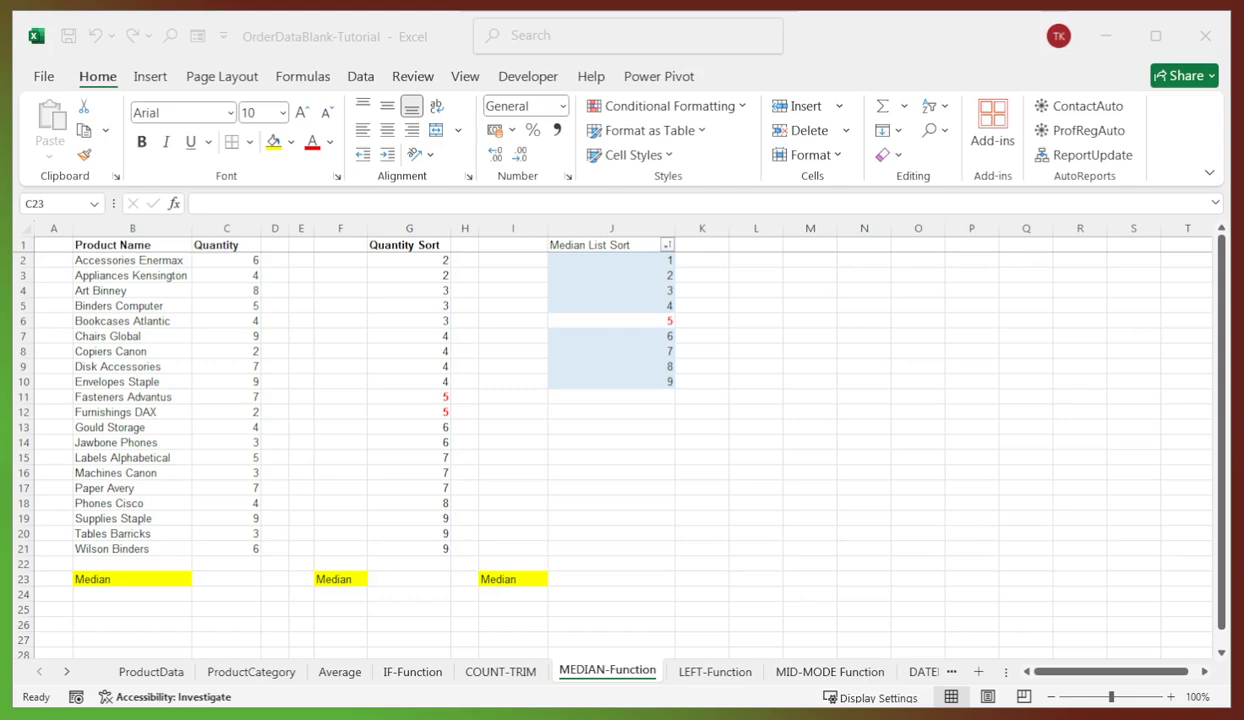
click(222, 580)
click(200, 203)
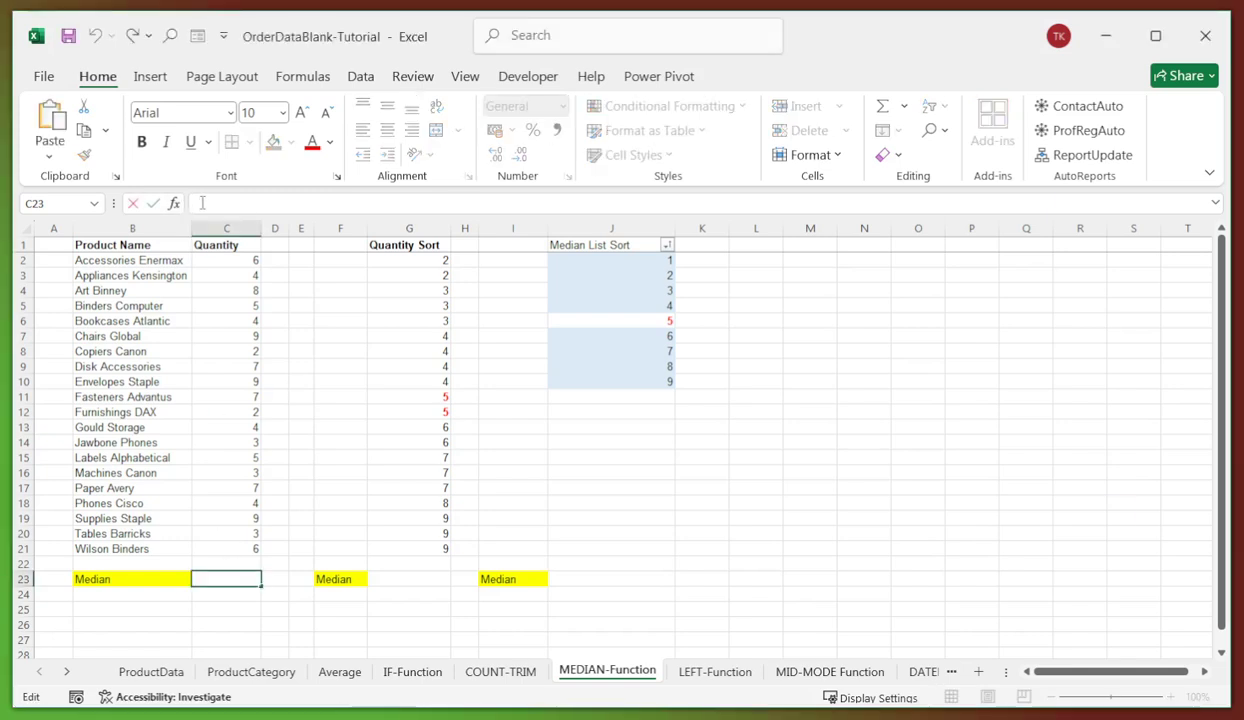
key(ctrl+v)
key(Return)
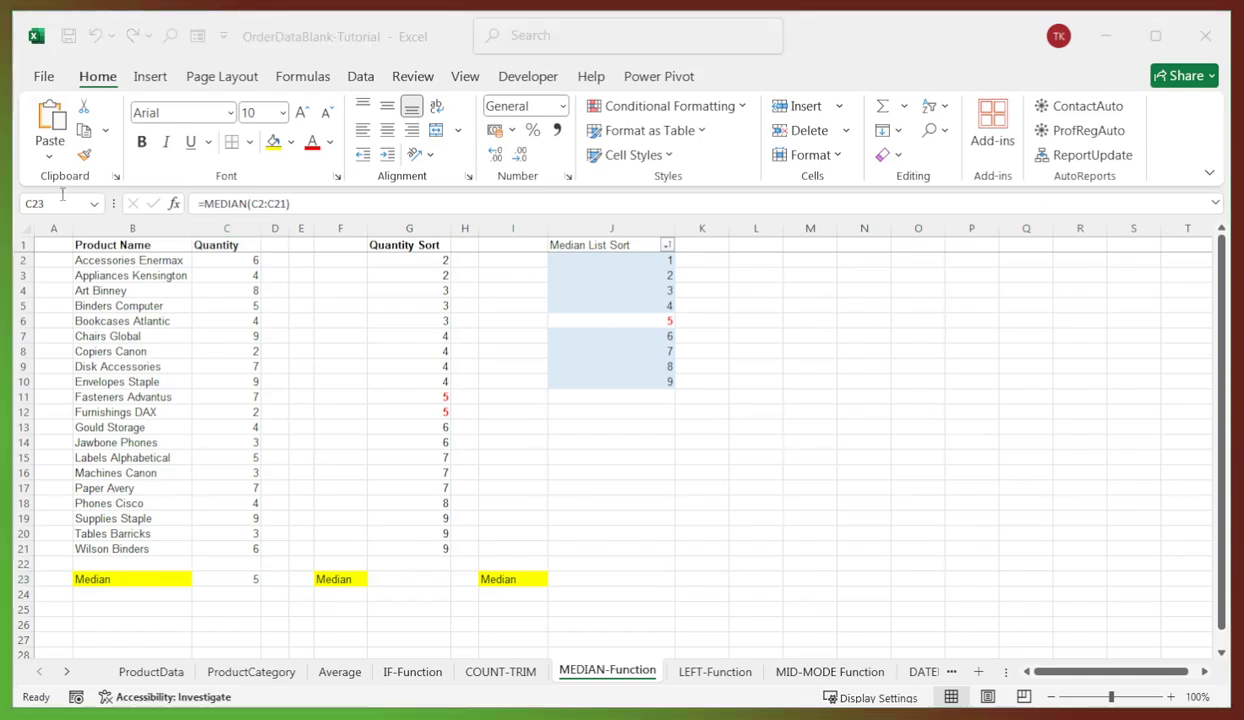
click(444, 398)
click(443, 413)
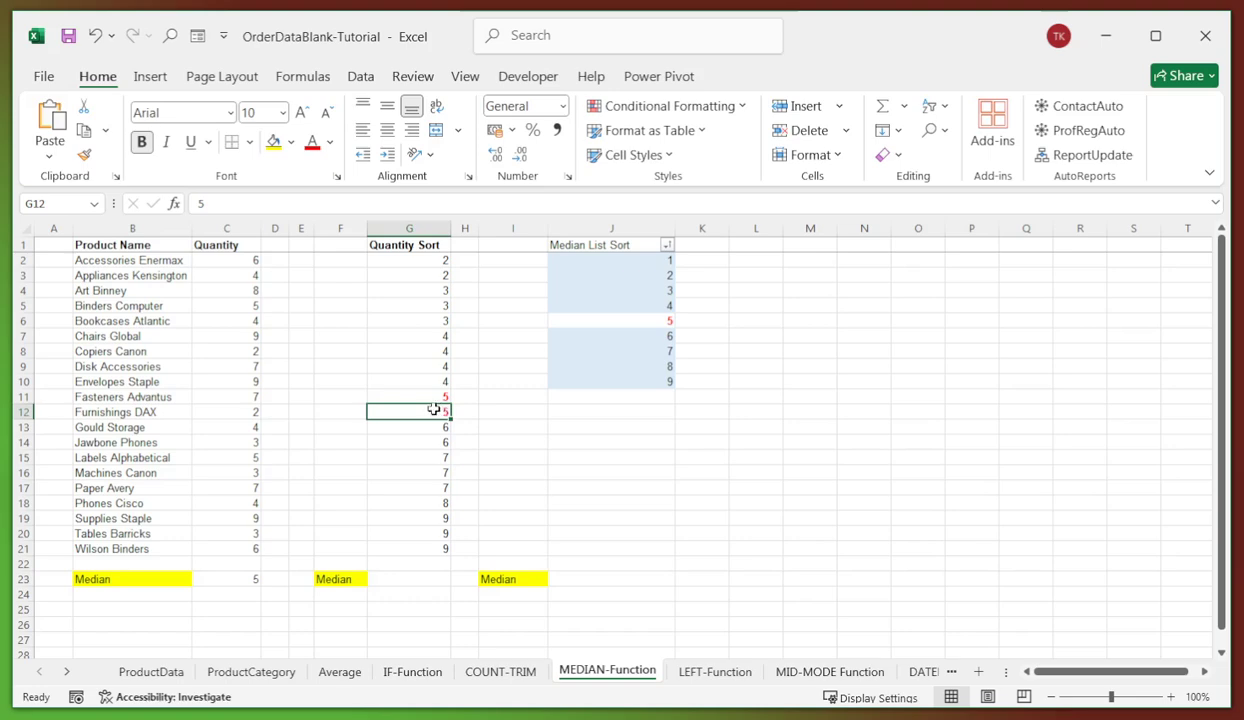
- Enter =MEDIAN(G2:G21) in G23 for the Quantity Sort column
click(436, 577)
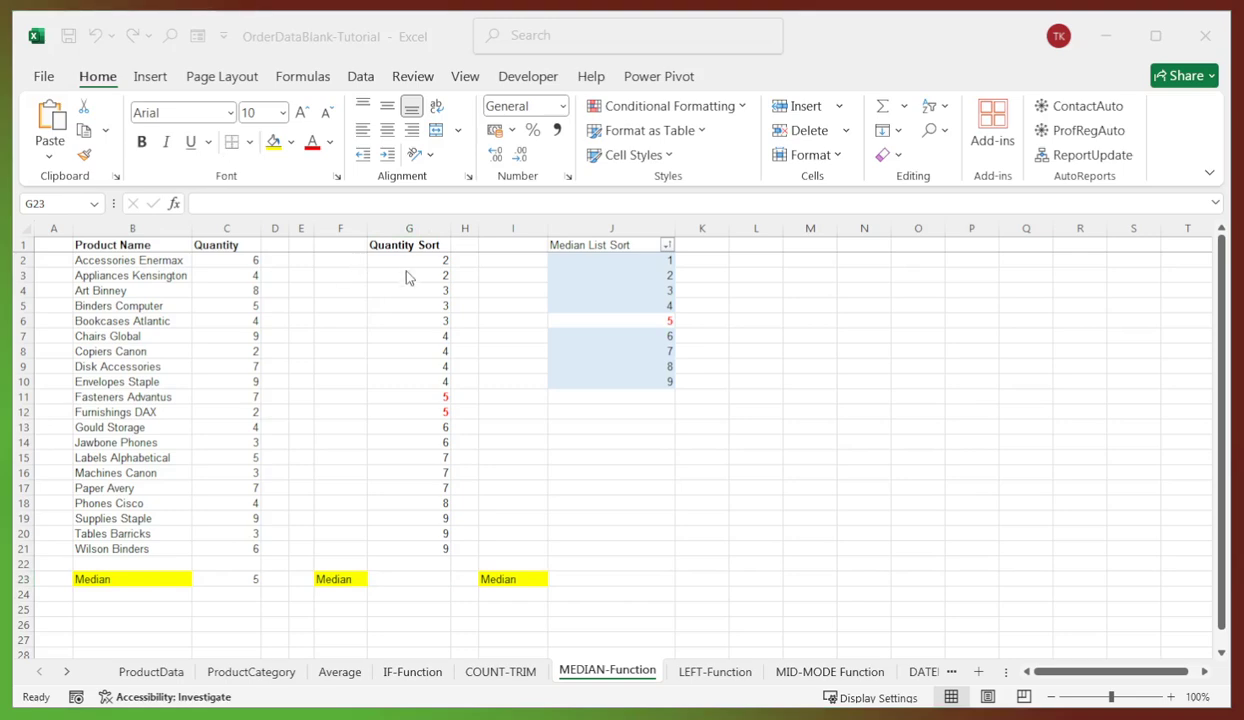
click(436, 549)
click(416, 566)
click(418, 581)
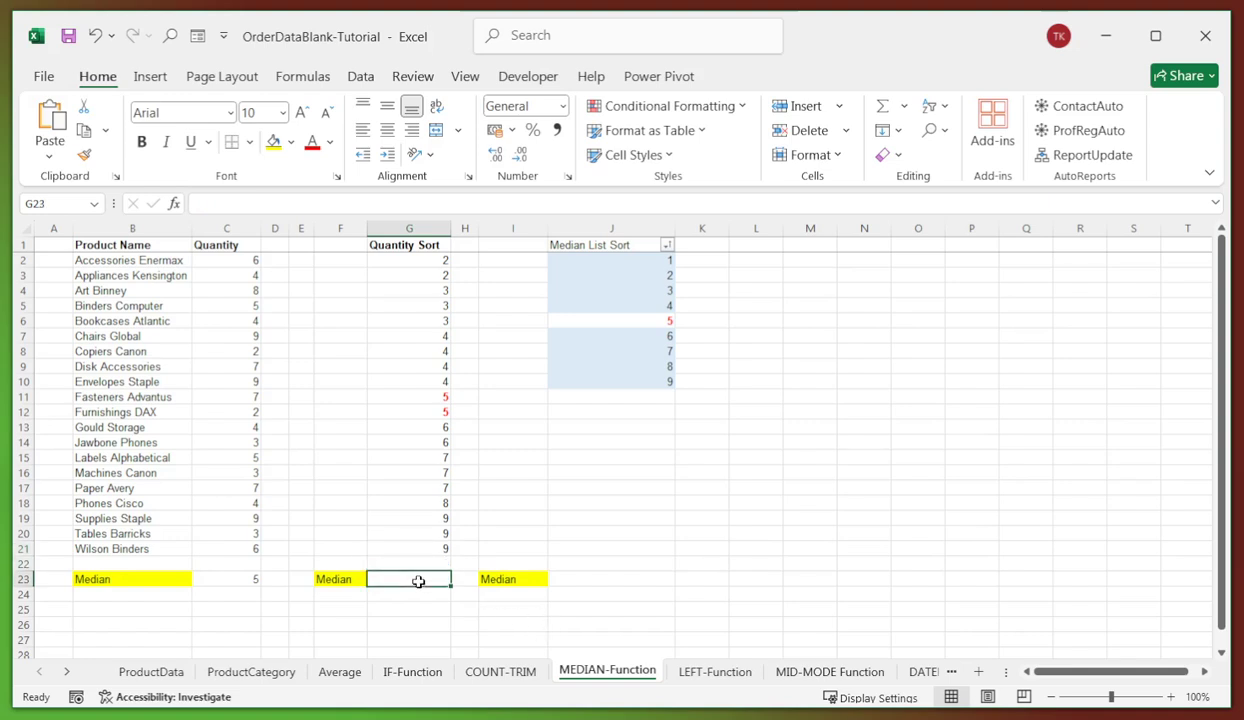
click(333, 205)
key(ctrl+v)
key(Return)
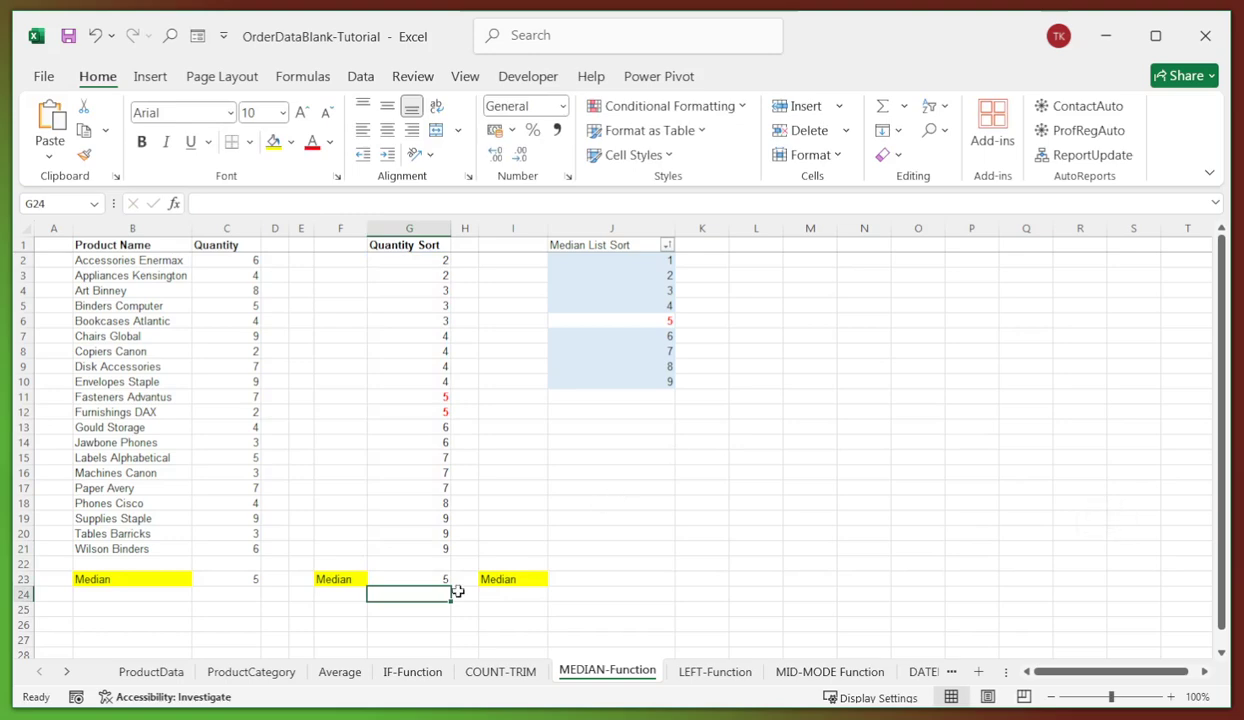
click(440, 580)
- Enter =MEDIAN(J2:J10) in J23, returning 5, the middle value J6
click(621, 305)
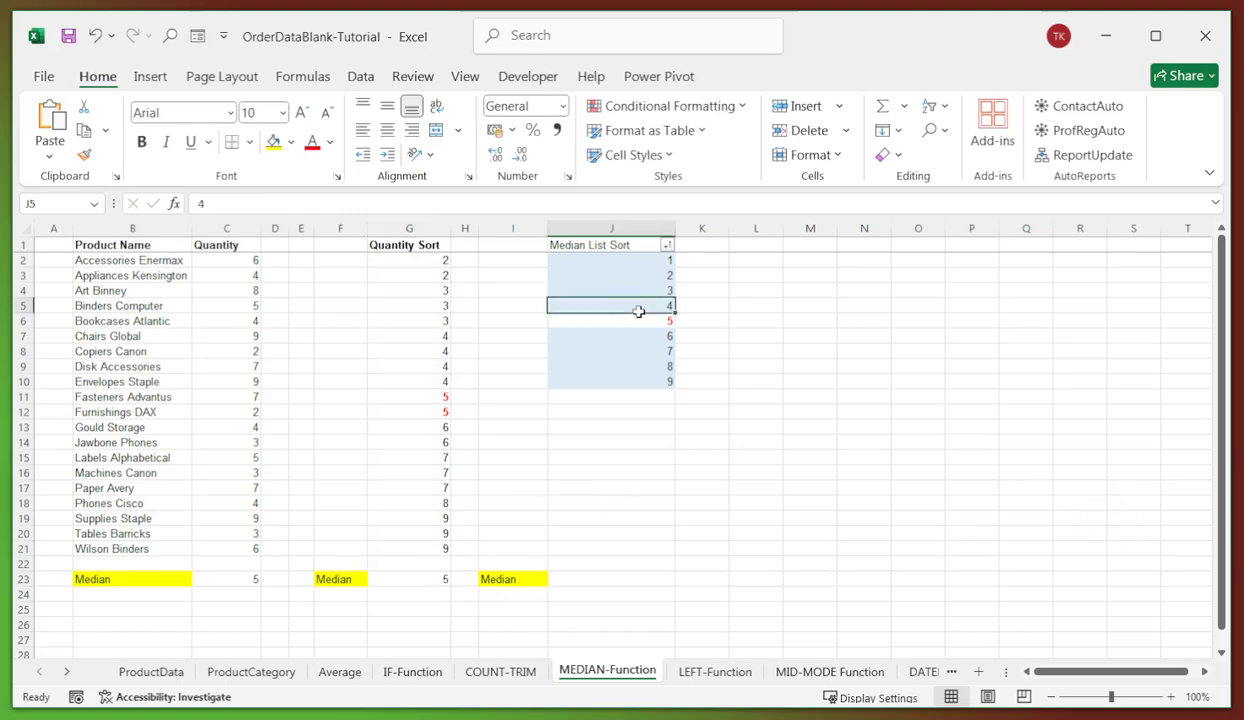
drag(641, 263, 644, 381)
drag(646, 259, 644, 381)
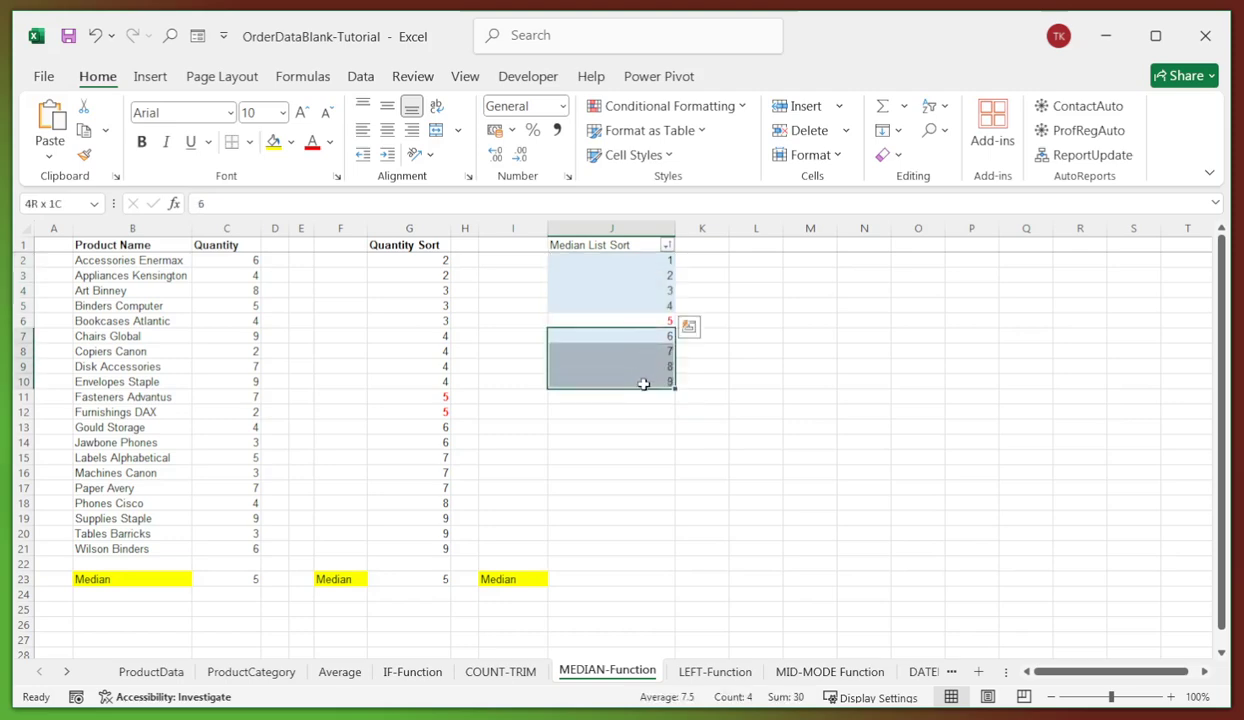
click(644, 320)
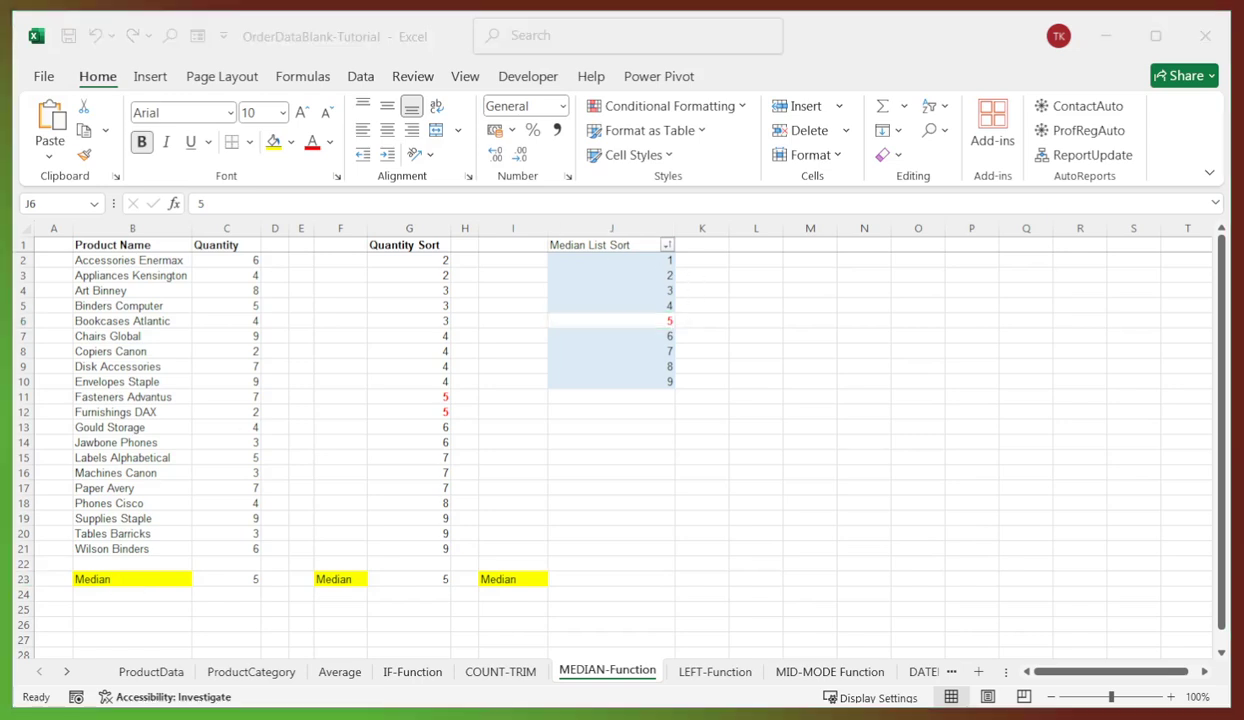
click(582, 577)
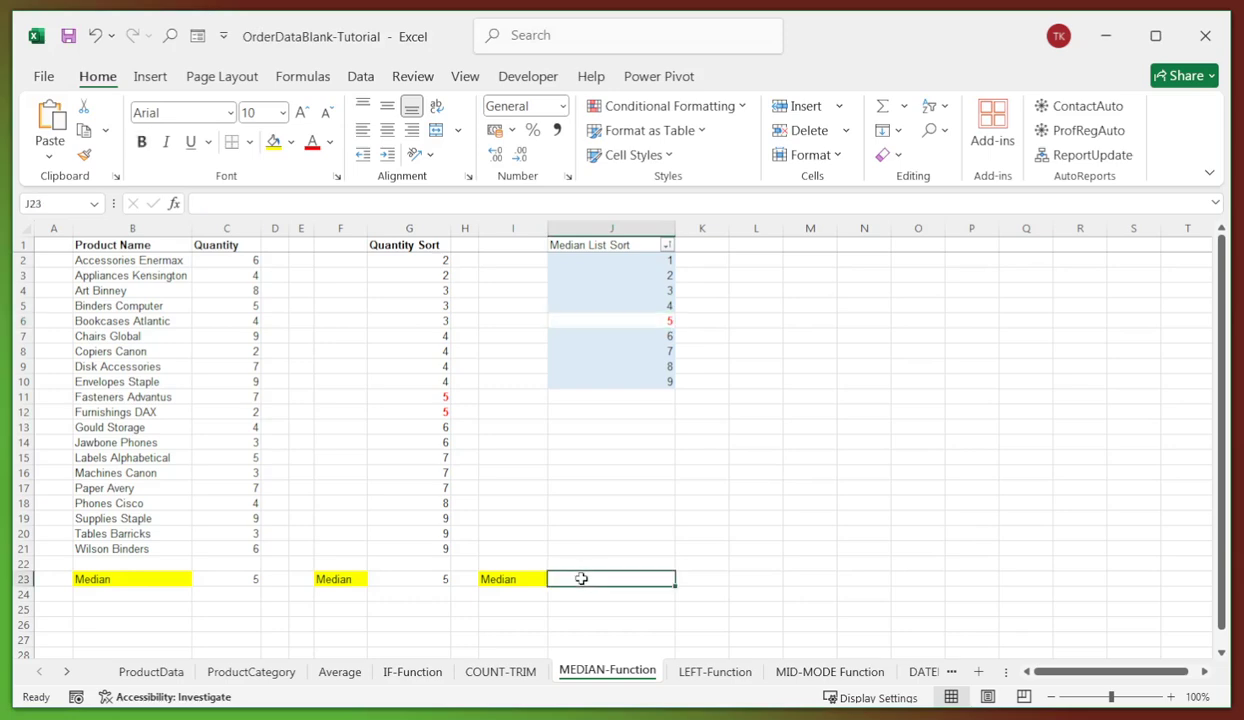
click(507, 203)
text(=MEDIAN(J2:J10))
key(Return)
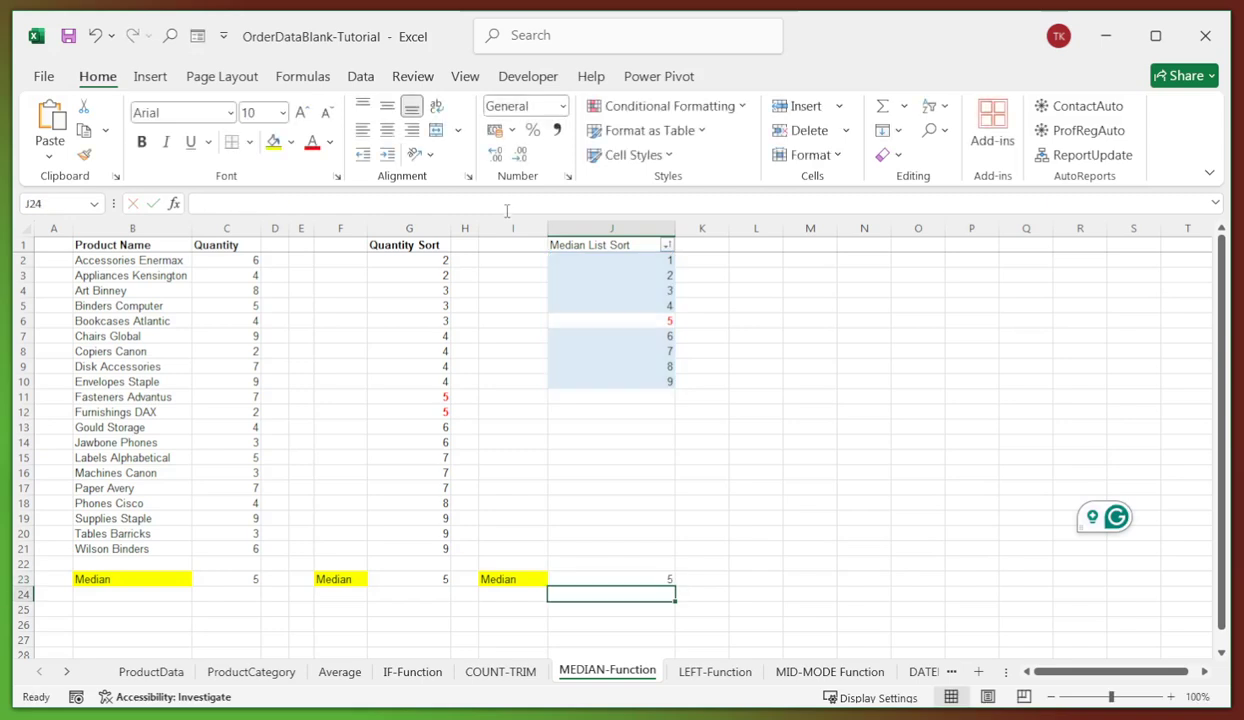
click(810, 457)
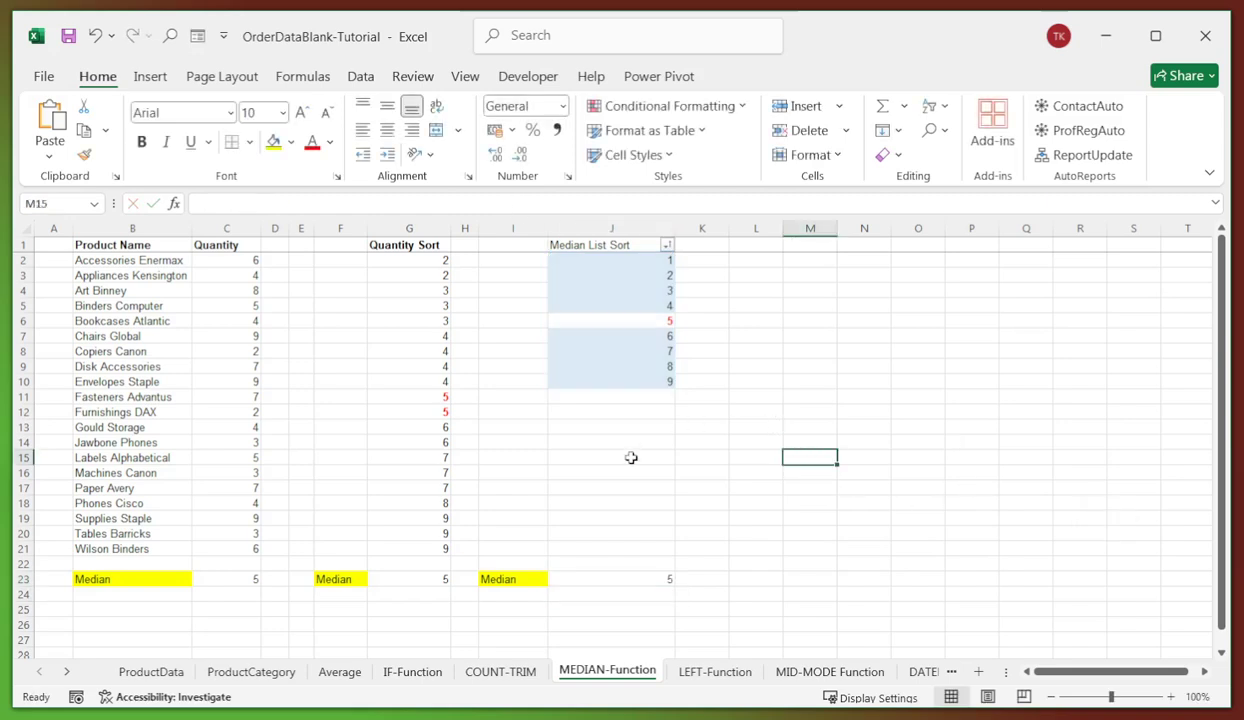
drag(971, 351, 971, 335)
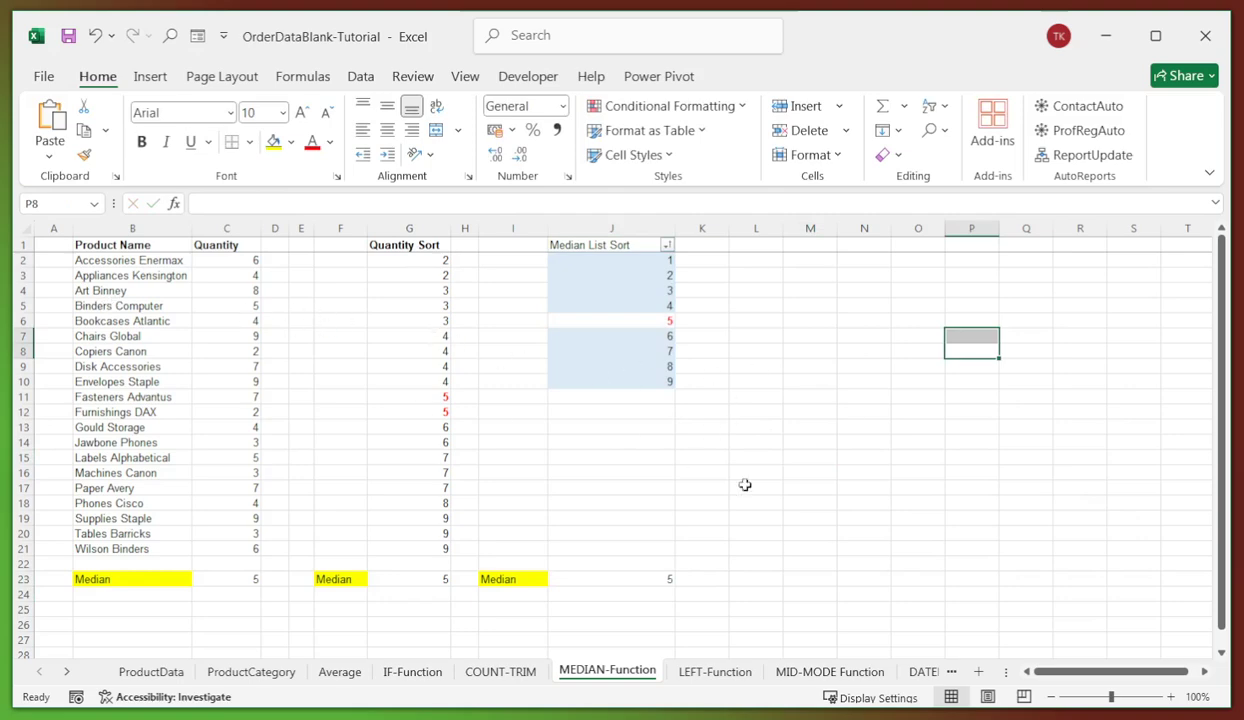
click(552, 471)
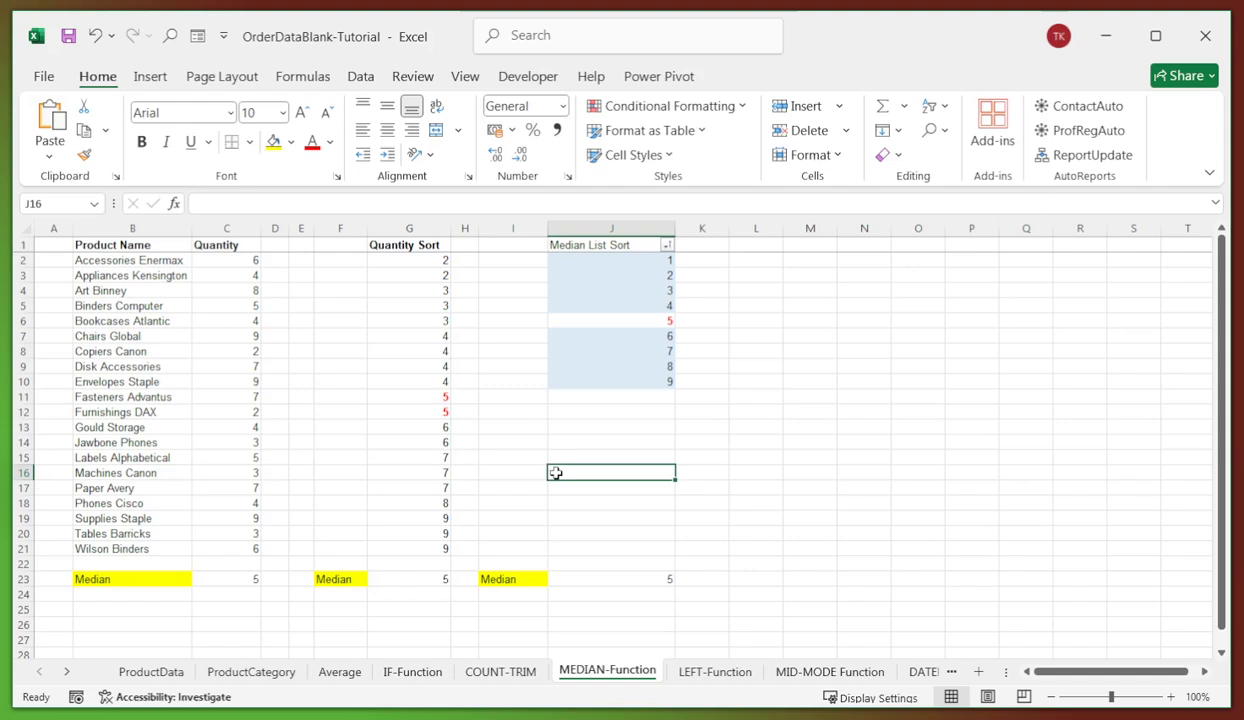
click(895, 334)
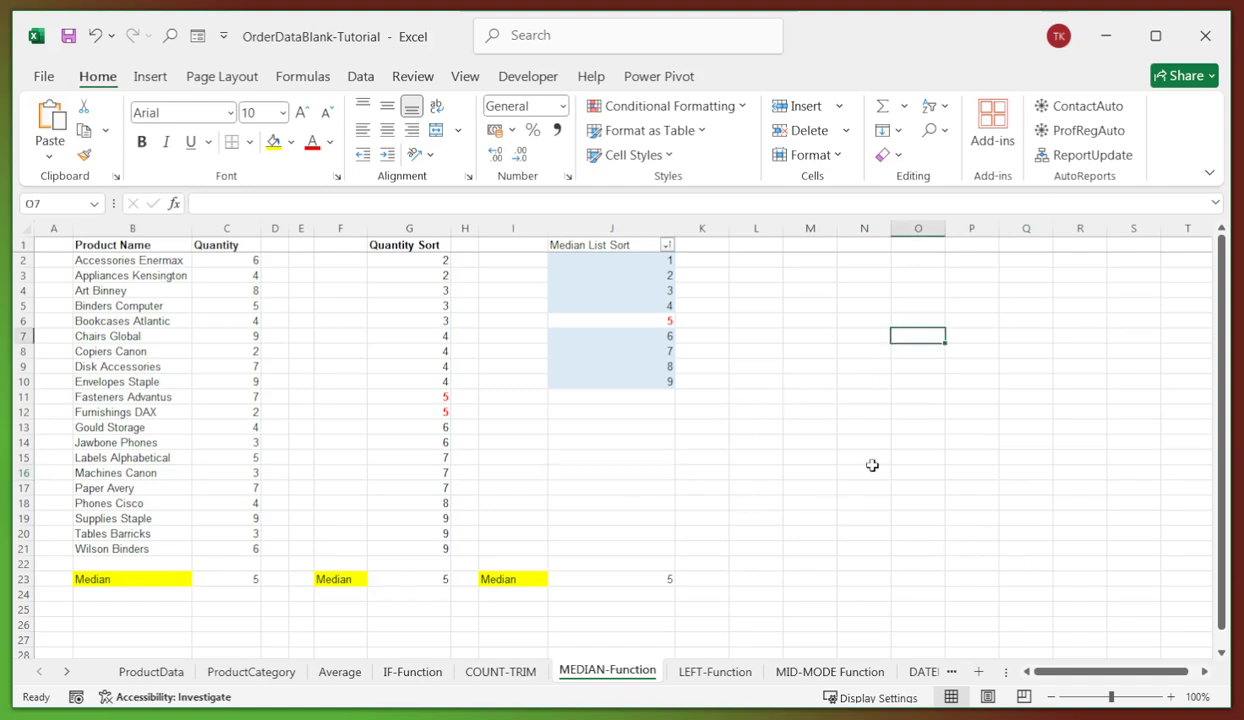
- On the LEFT-Function sheet, enter =LEFT(B2,3) in E2 and fill it down to E21
click(713, 672)
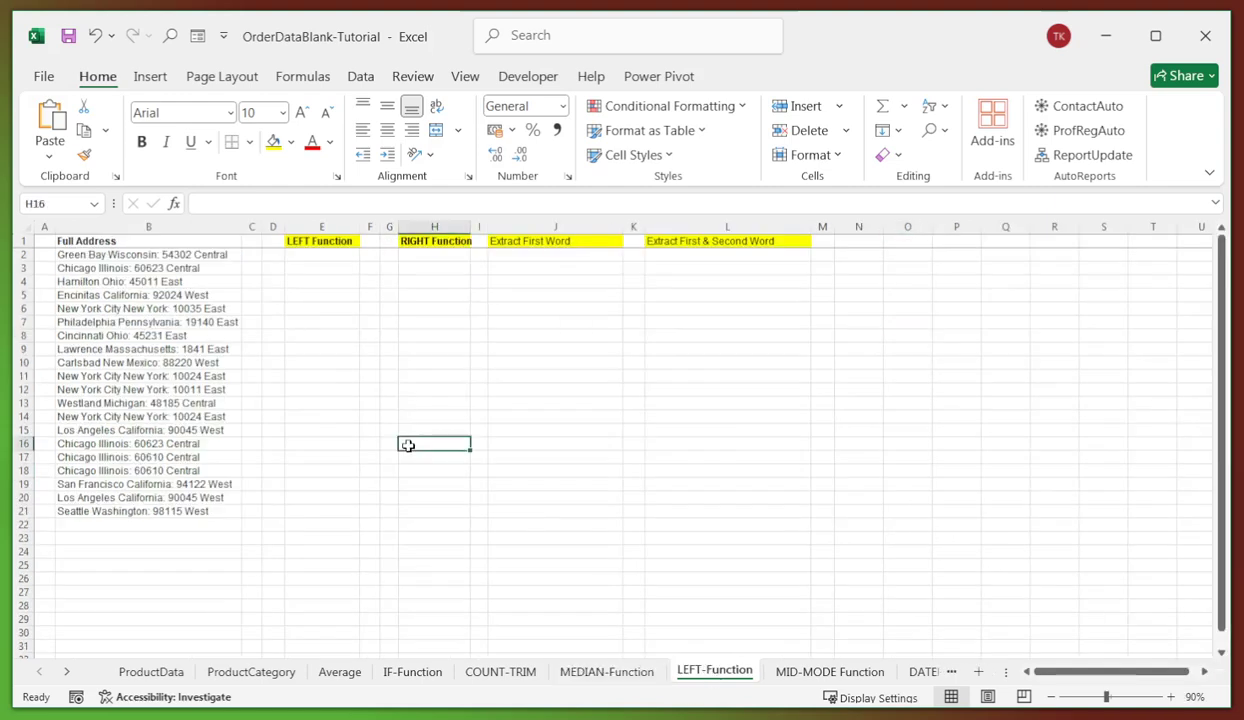
click(305, 258)
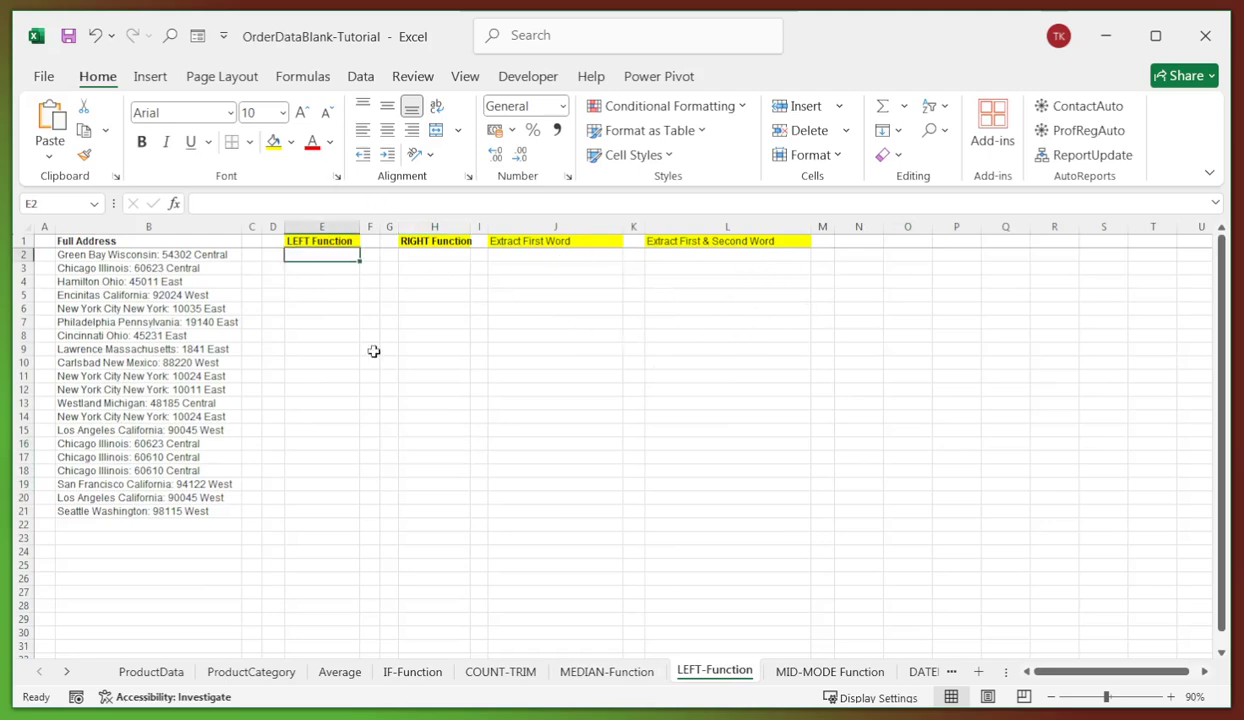
click(322, 335)
click(309, 256)
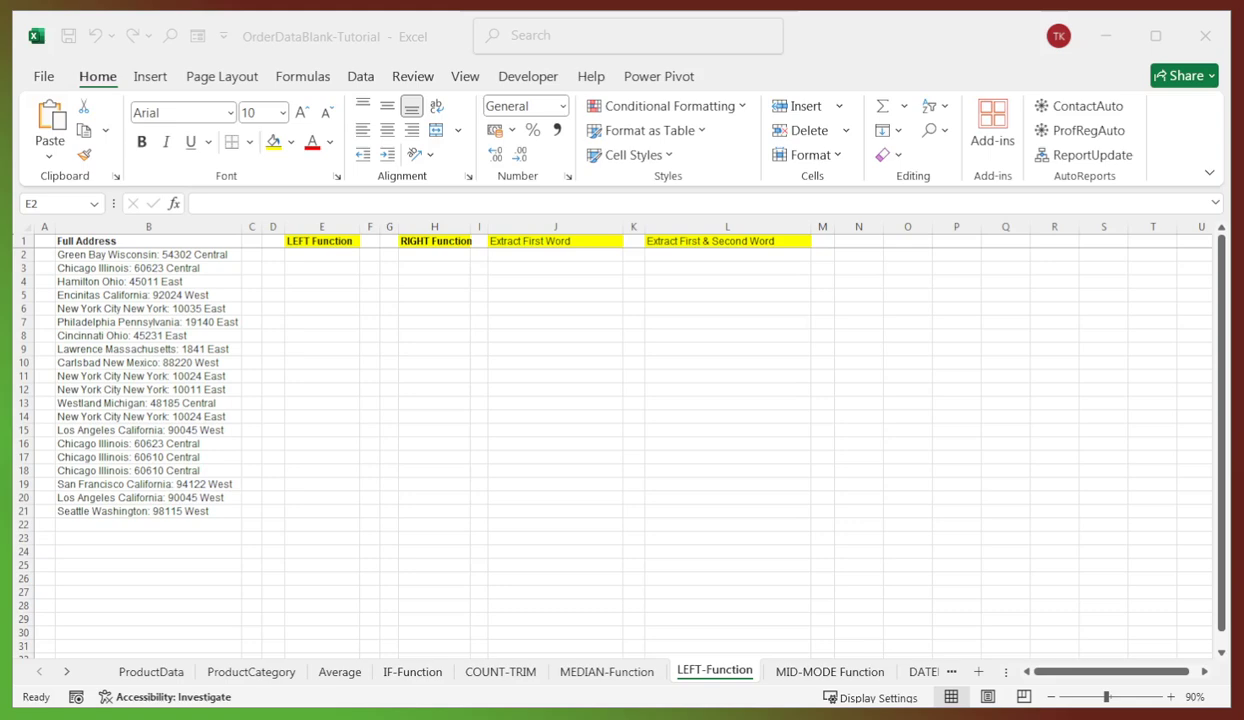
click(325, 254)
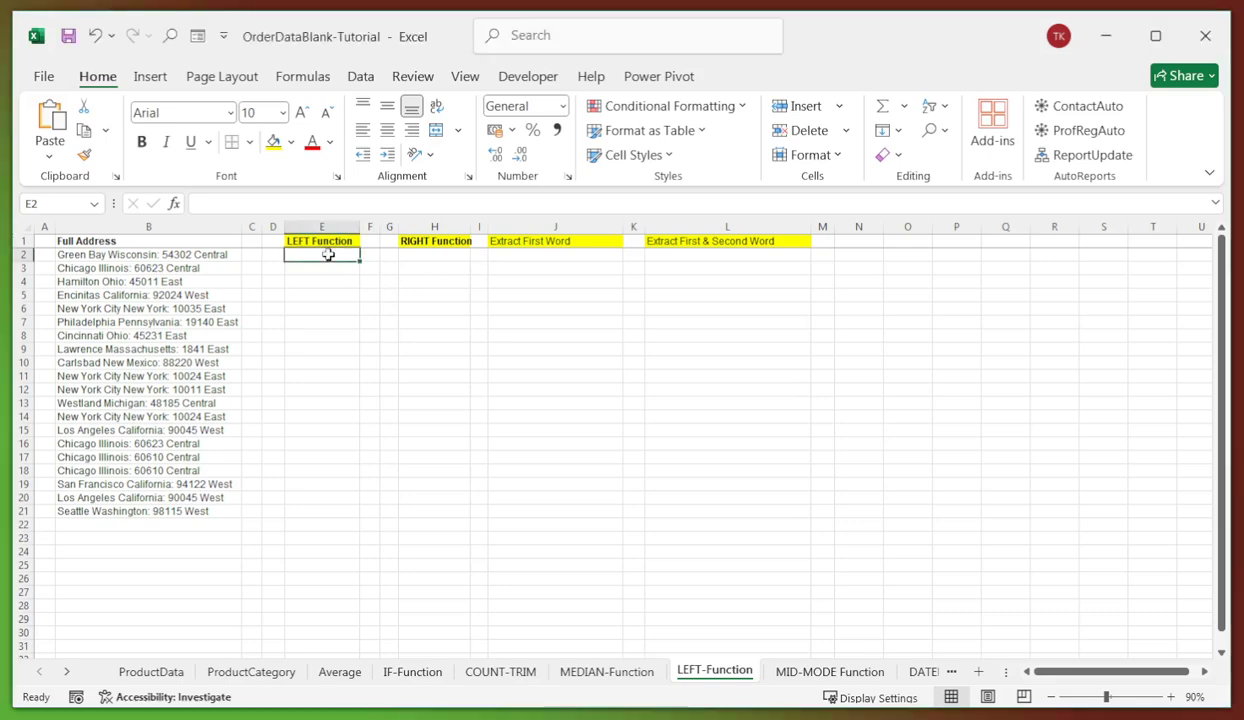
click(283, 200)
text(=LEFT(B2,3))
key(Return)
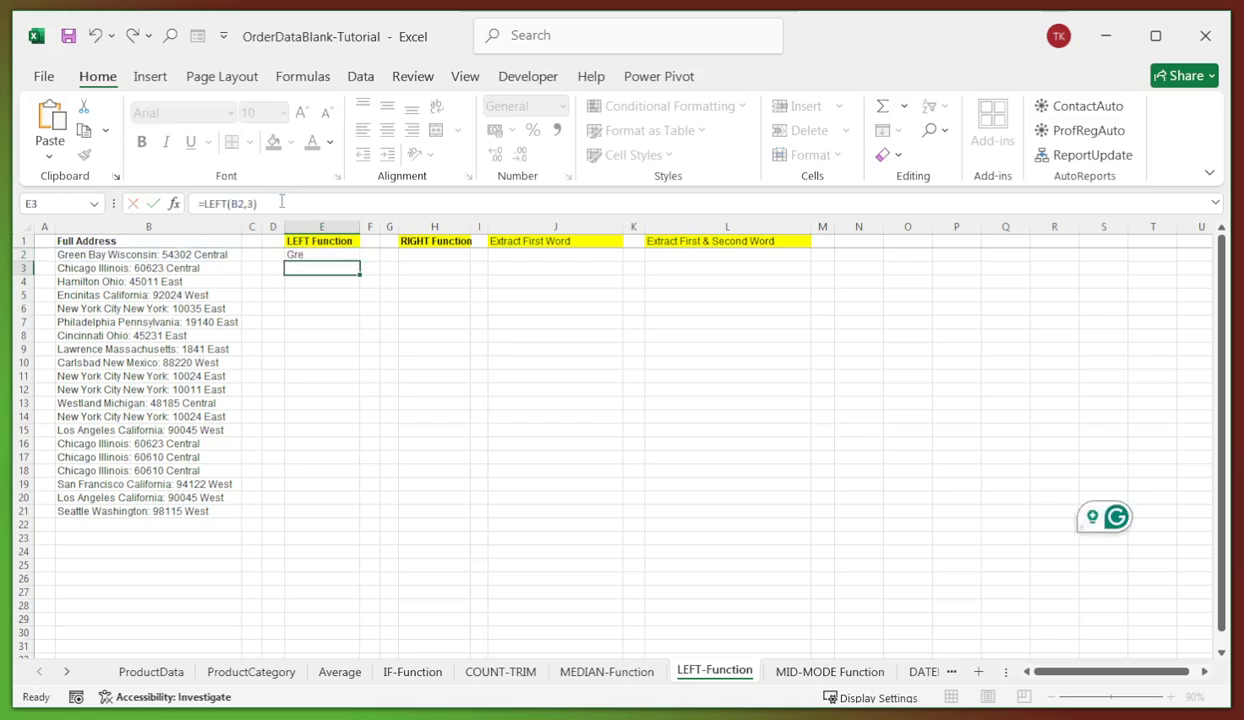
click(389, 321)
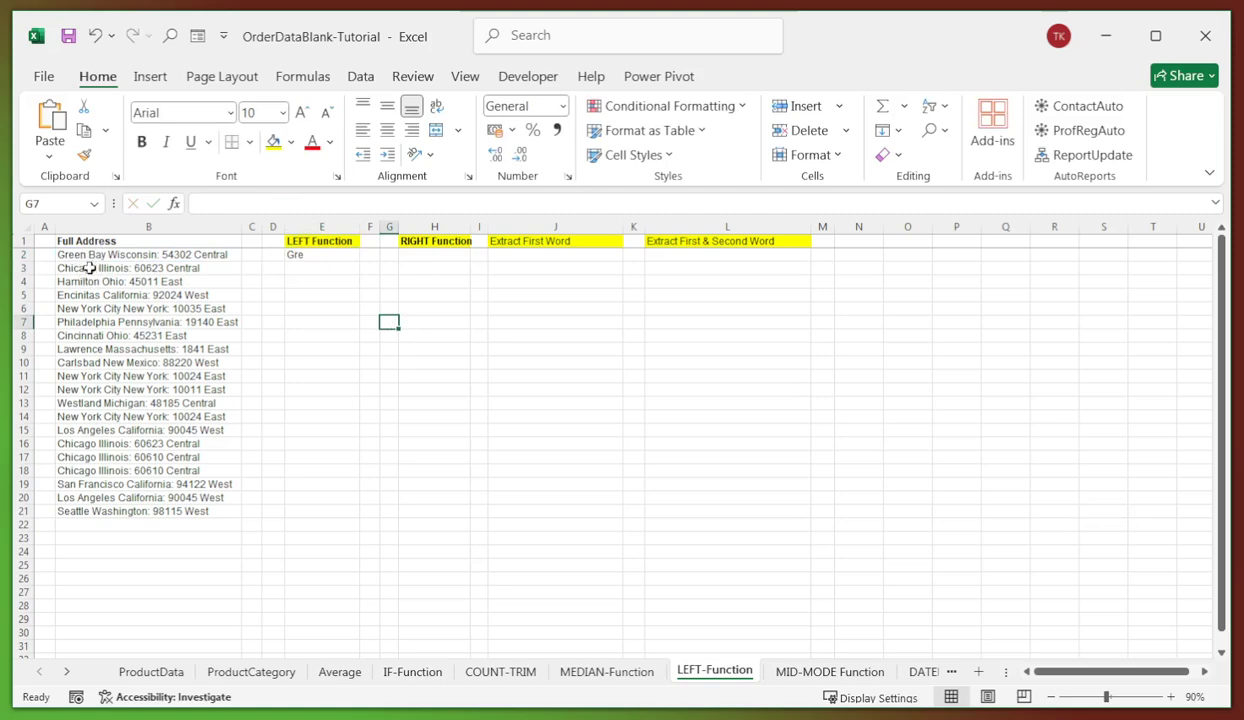
click(296, 256)
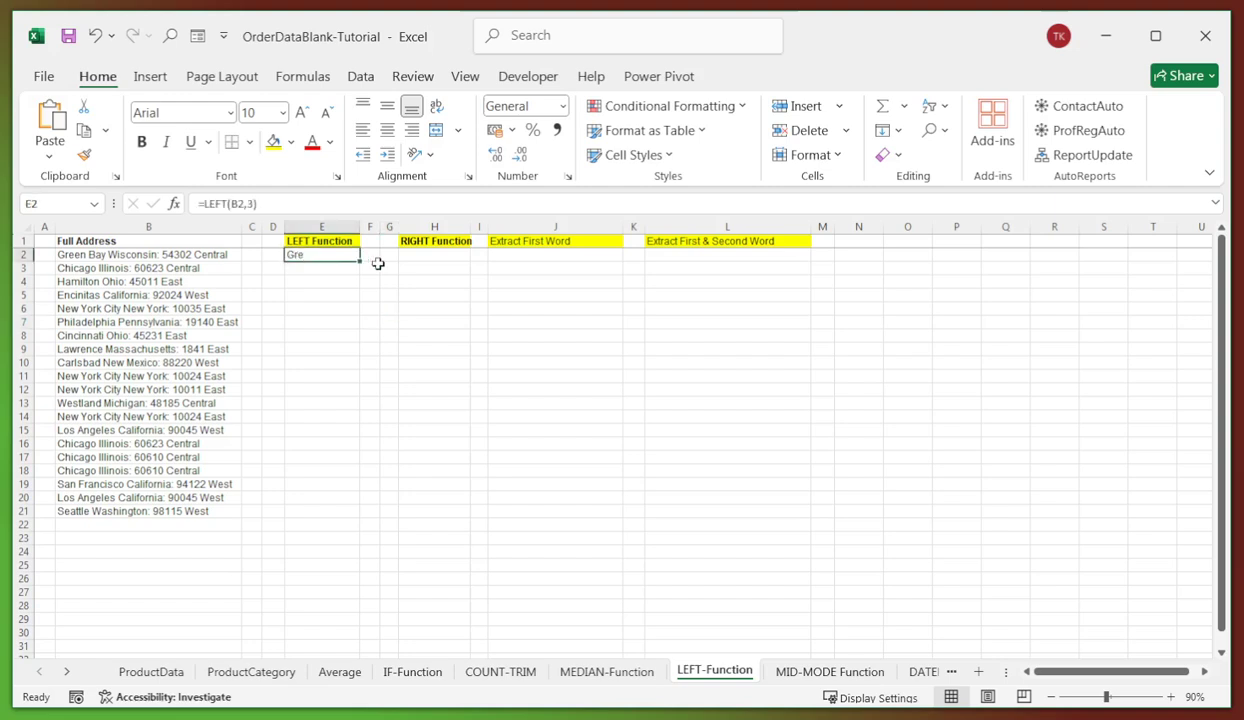
drag(359, 259, 324, 514)
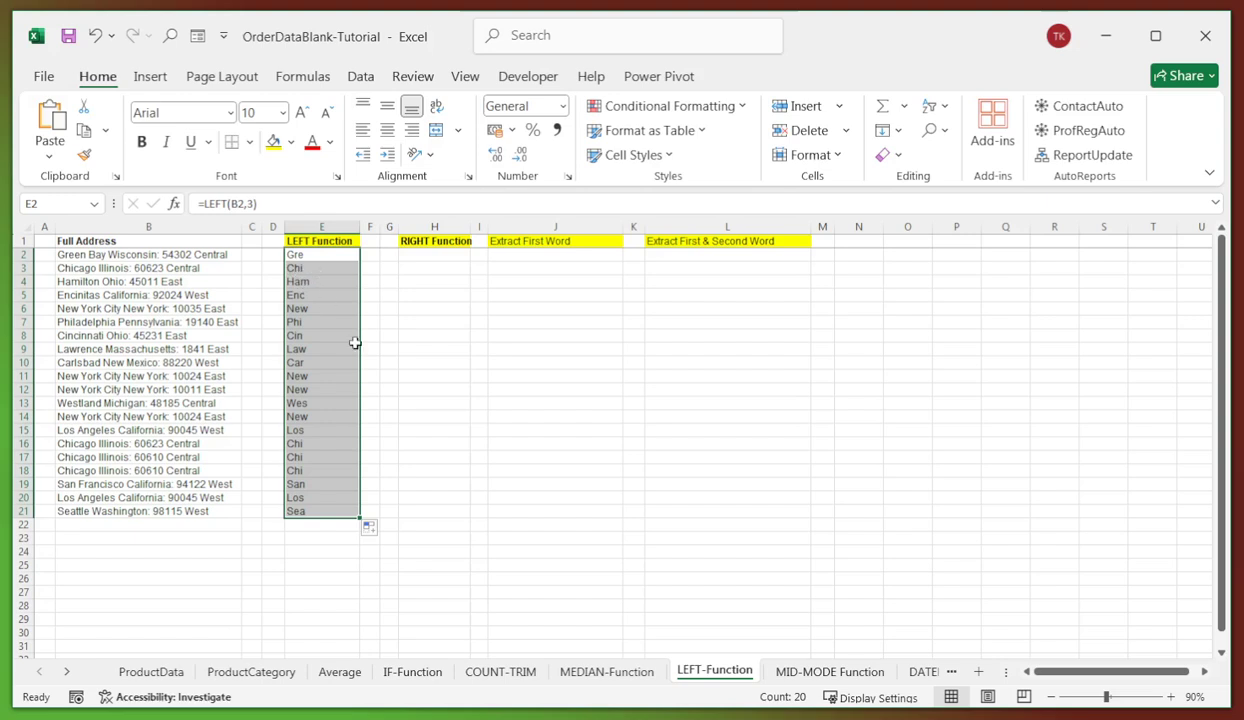
click(437, 255)
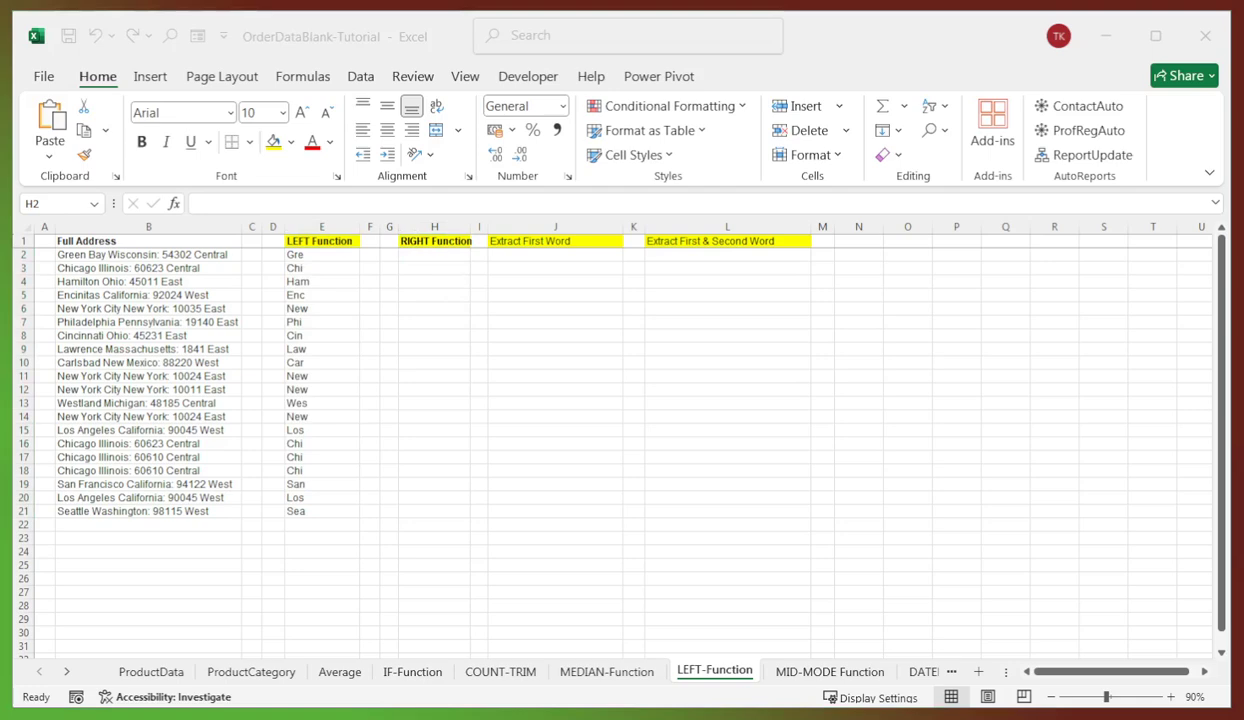
- Enter =RIGHT(B2,3) in H2 and fill it down to H21
click(425, 258)
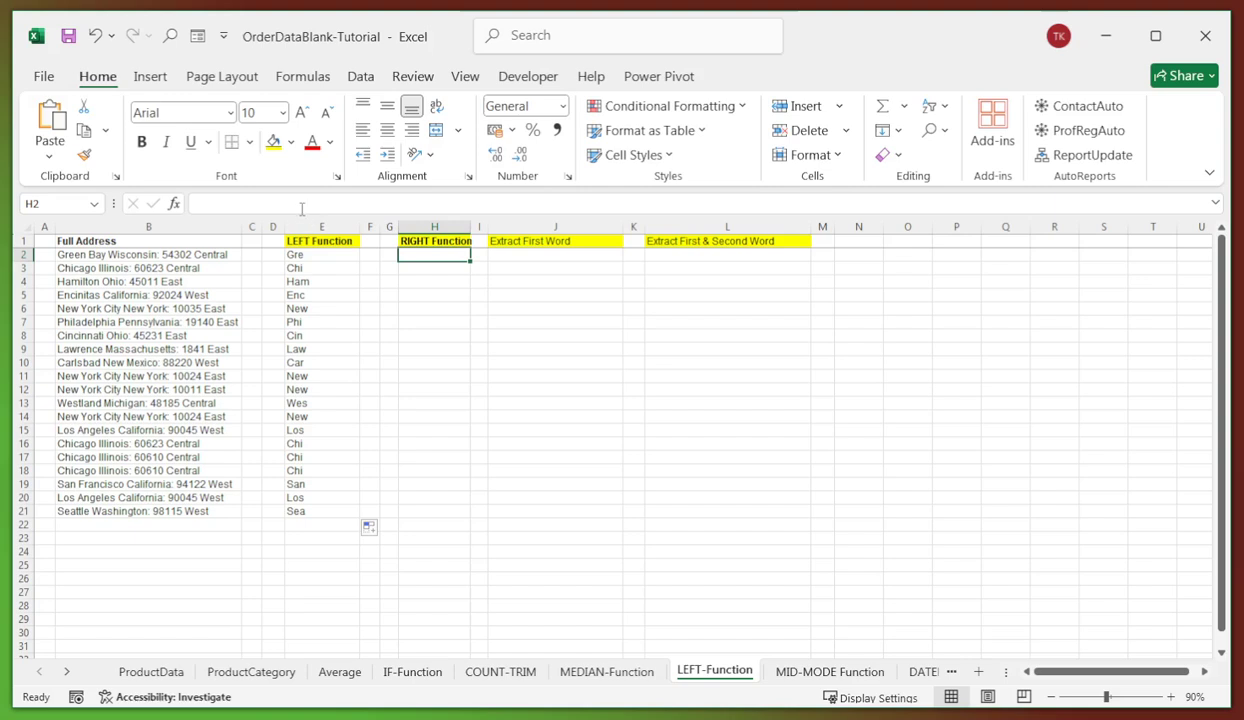
click(298, 204)
text(=RIGHT(B2,3))
key(Return)
click(428, 255)
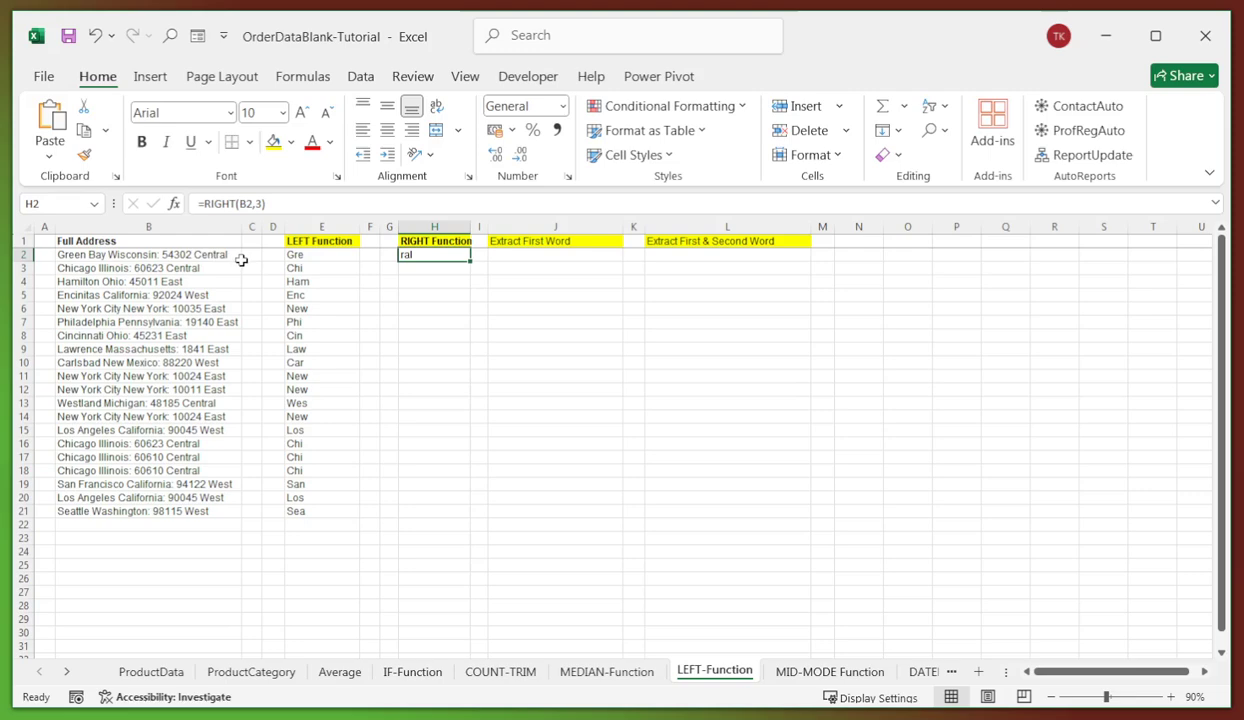
click(440, 284)
click(447, 252)
drag(472, 260, 472, 518)
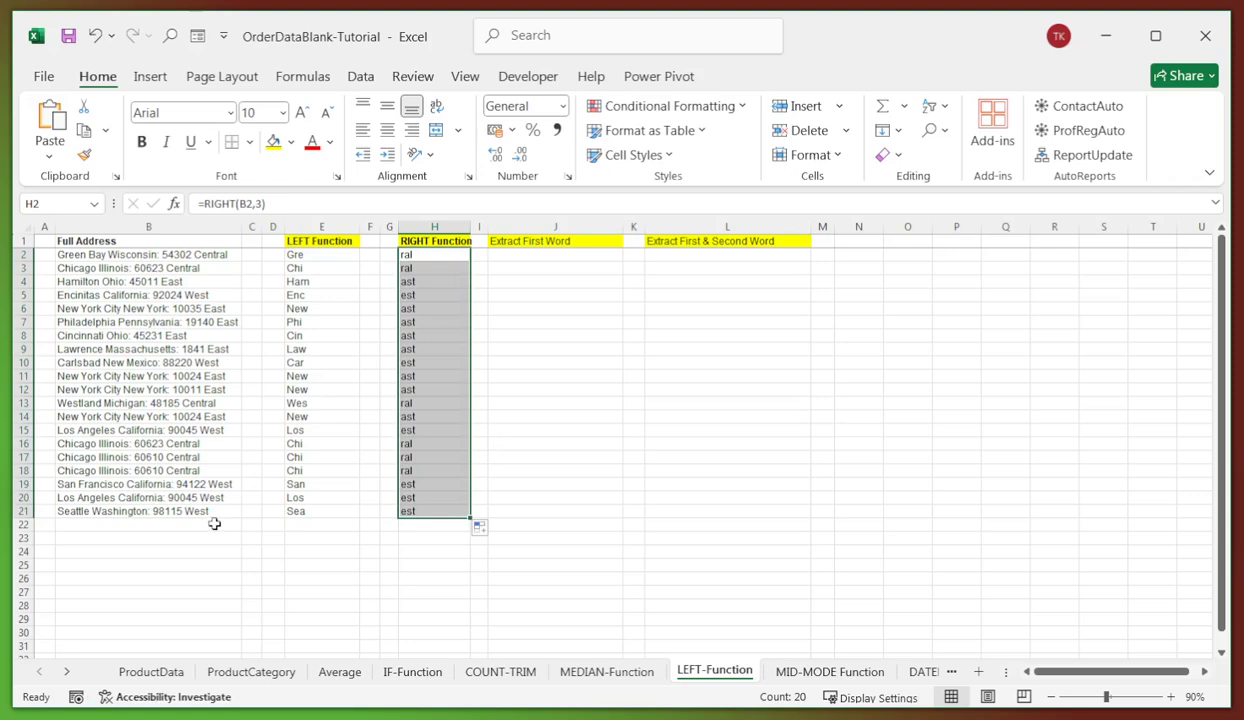
click(405, 509)
click(610, 319)
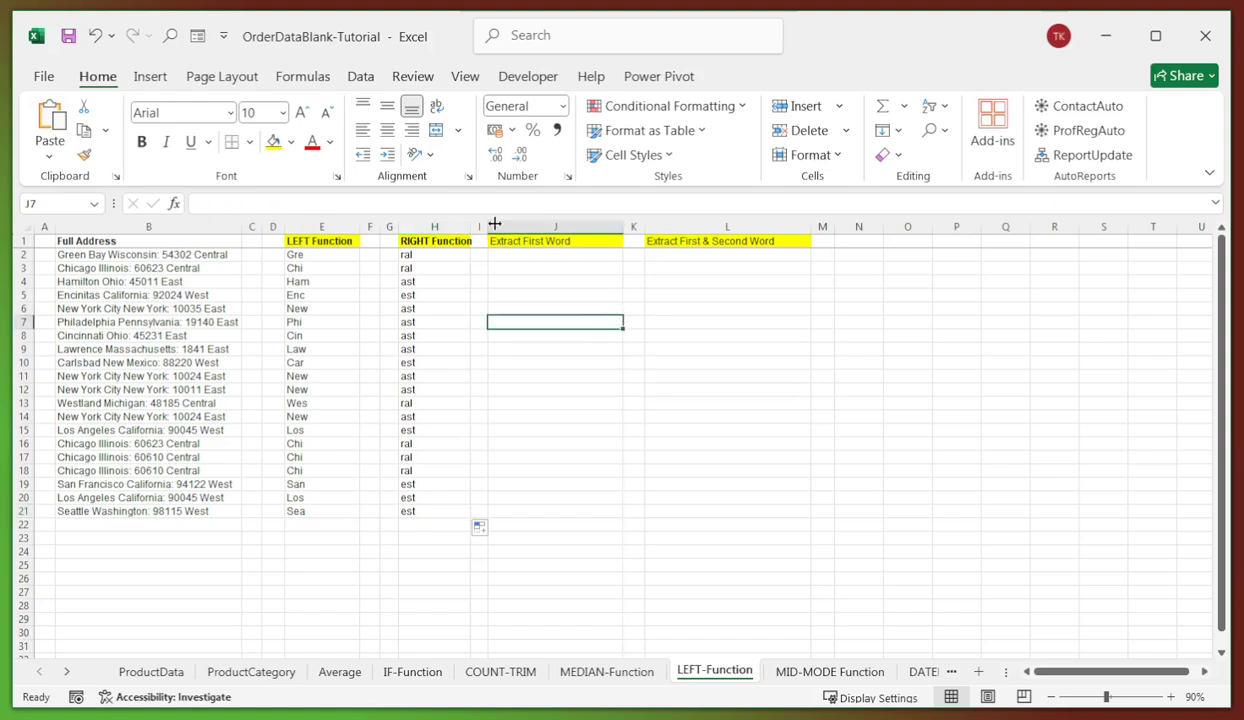
- Enter =LEFT(B2,FIND(" ",B2)-1) in J2 and fill it down to J21
click(521, 259)
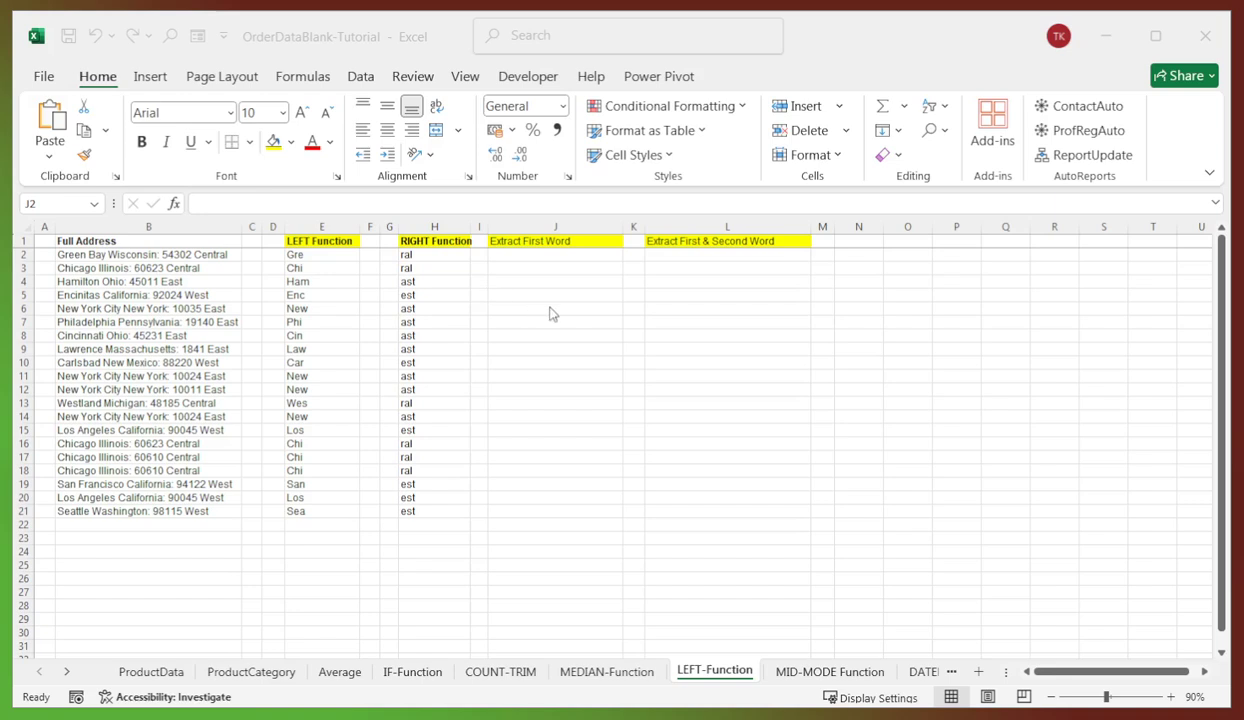
click(535, 254)
click(340, 202)
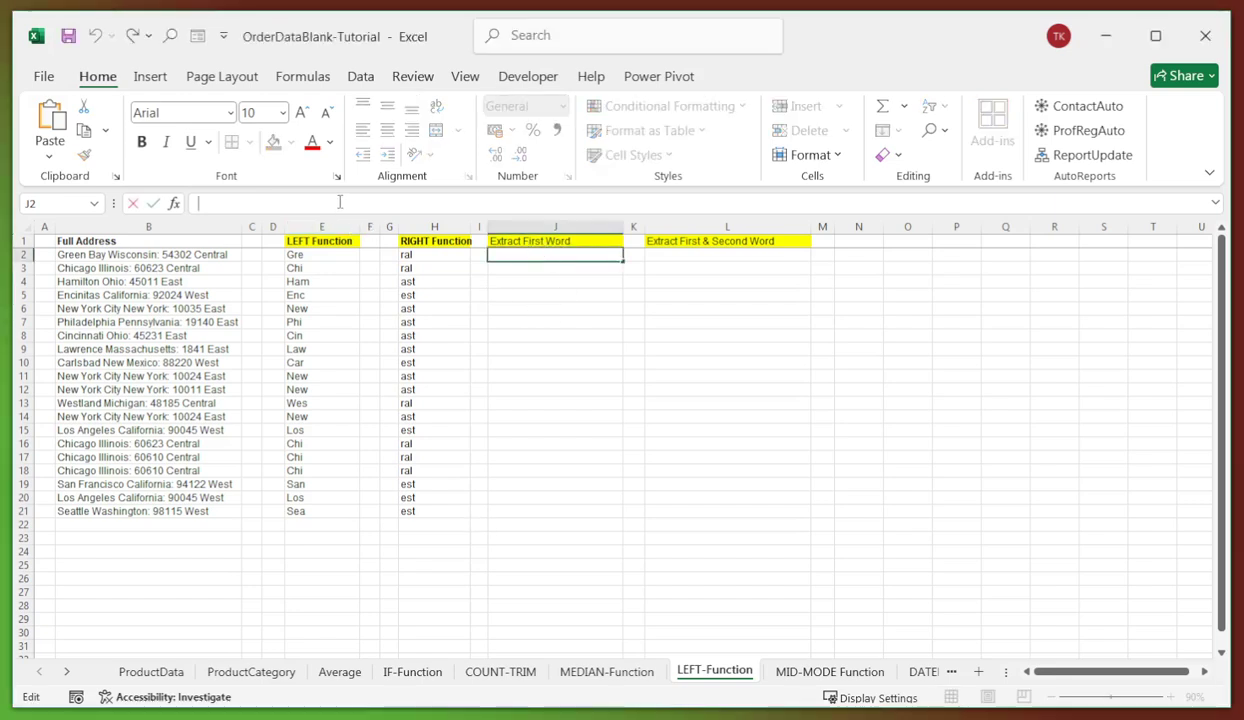
text(=LEFT(B2,FIND(" ",B2)-1))
key(Return)
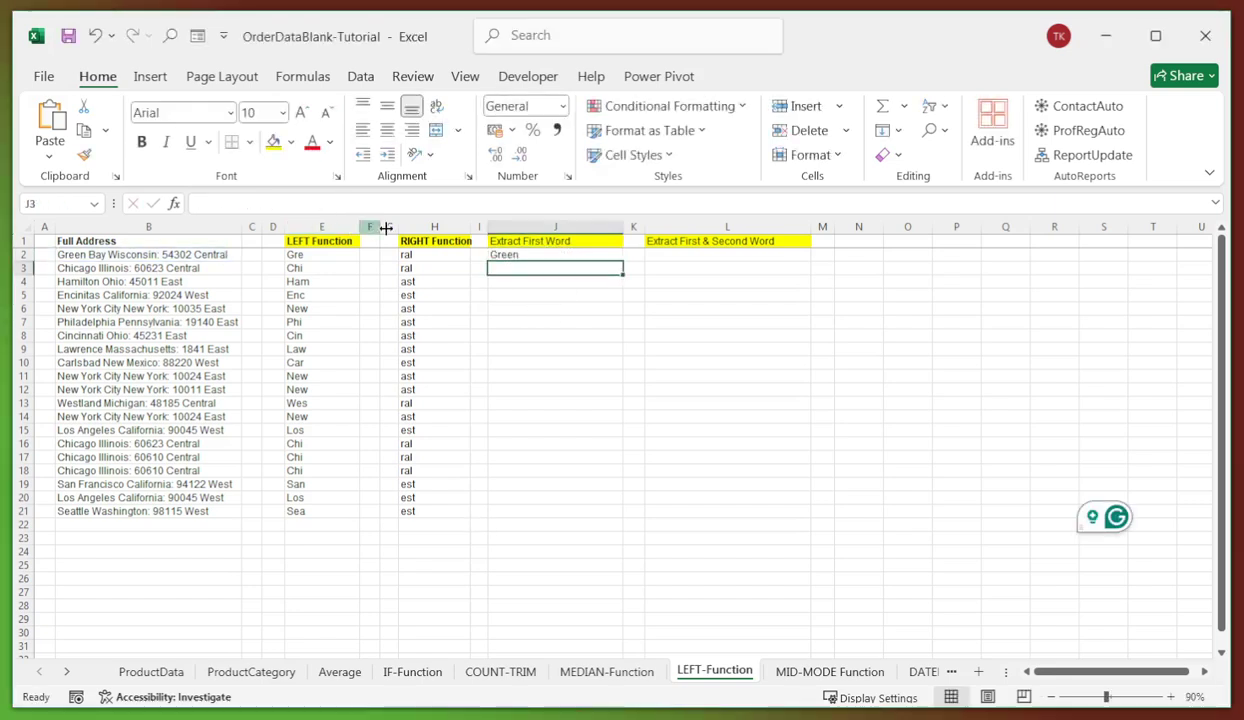
click(524, 254)
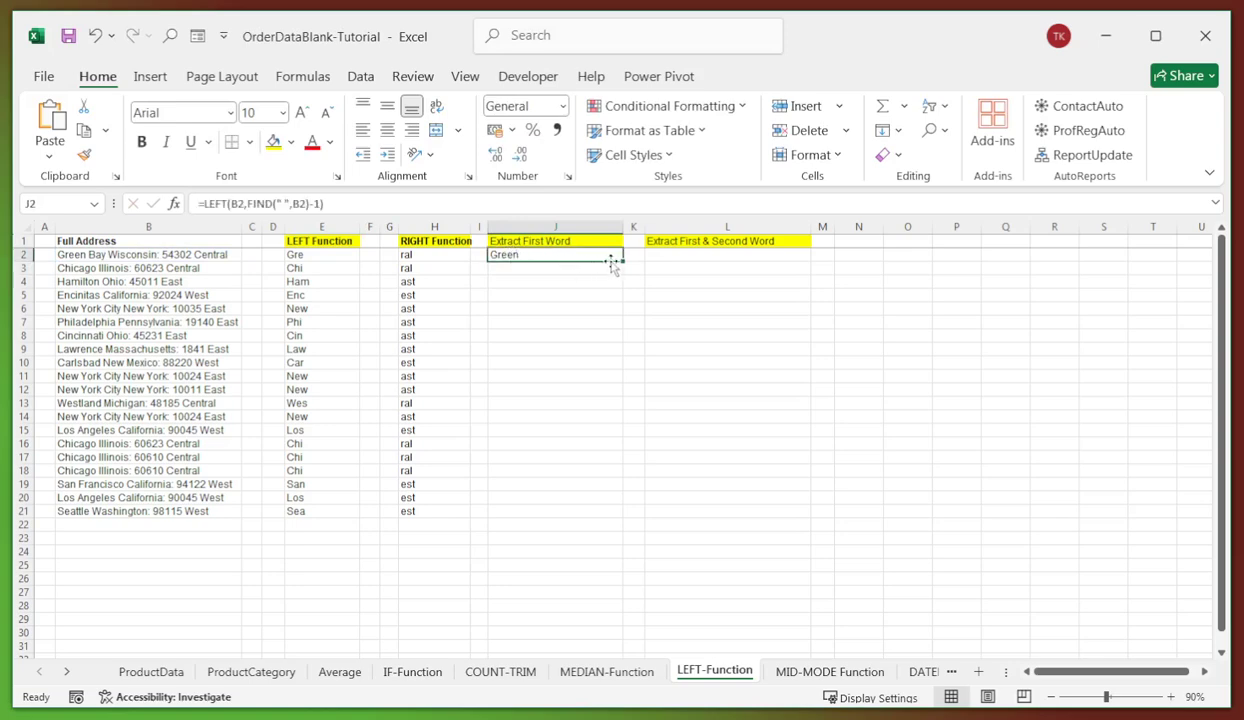
drag(622, 260, 588, 521)
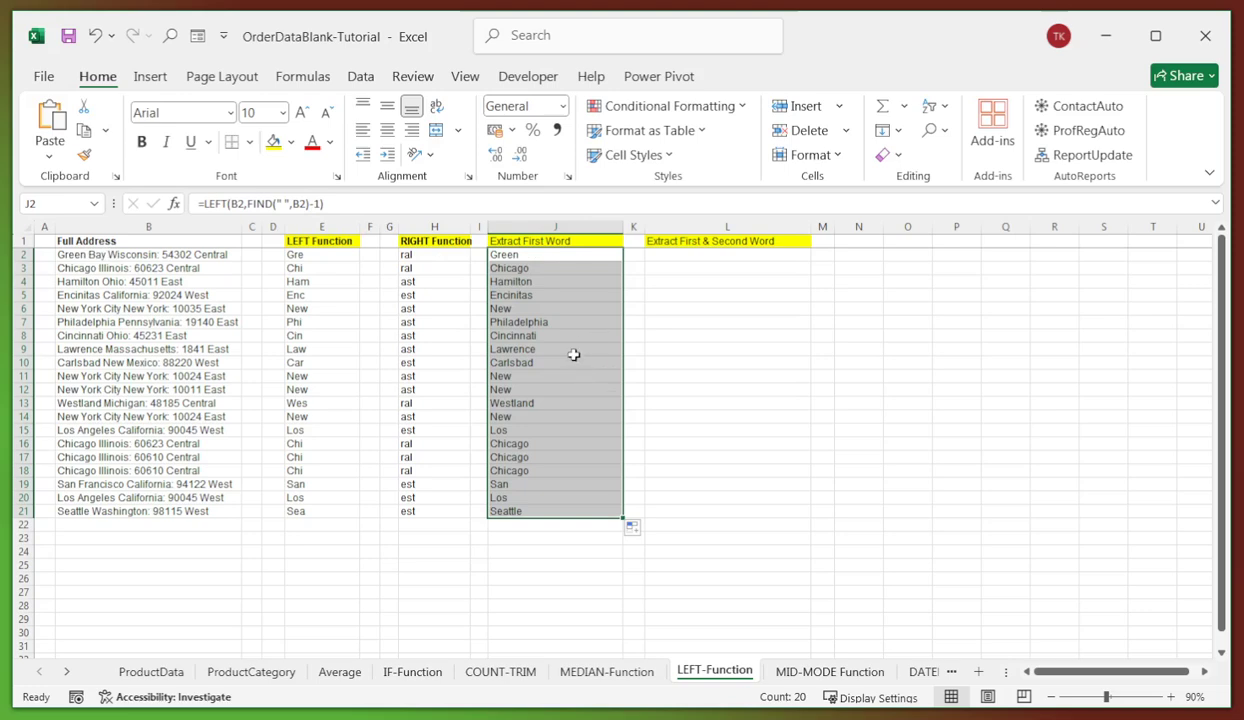
- Enter =LEFT(B2,FIND(" ",B2,FIND(" ",B2)+1)-1) in L2 to extract the first two words
click(560, 308)
click(527, 257)
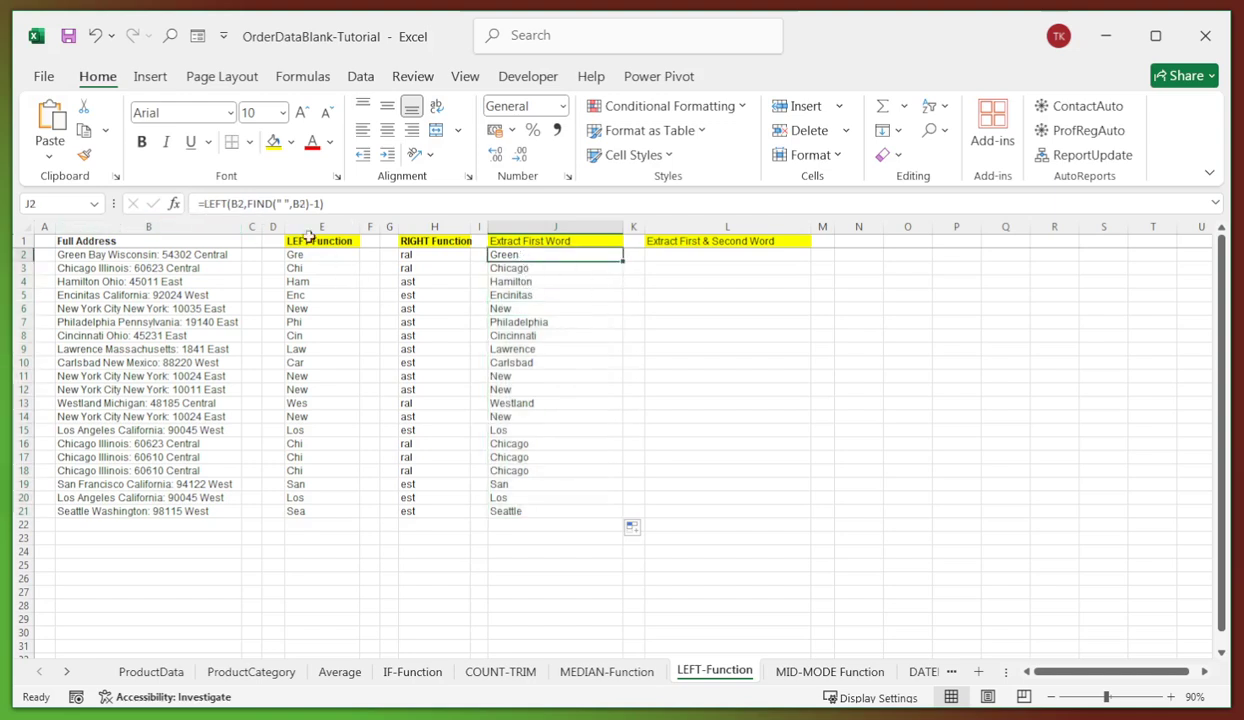
click(664, 253)
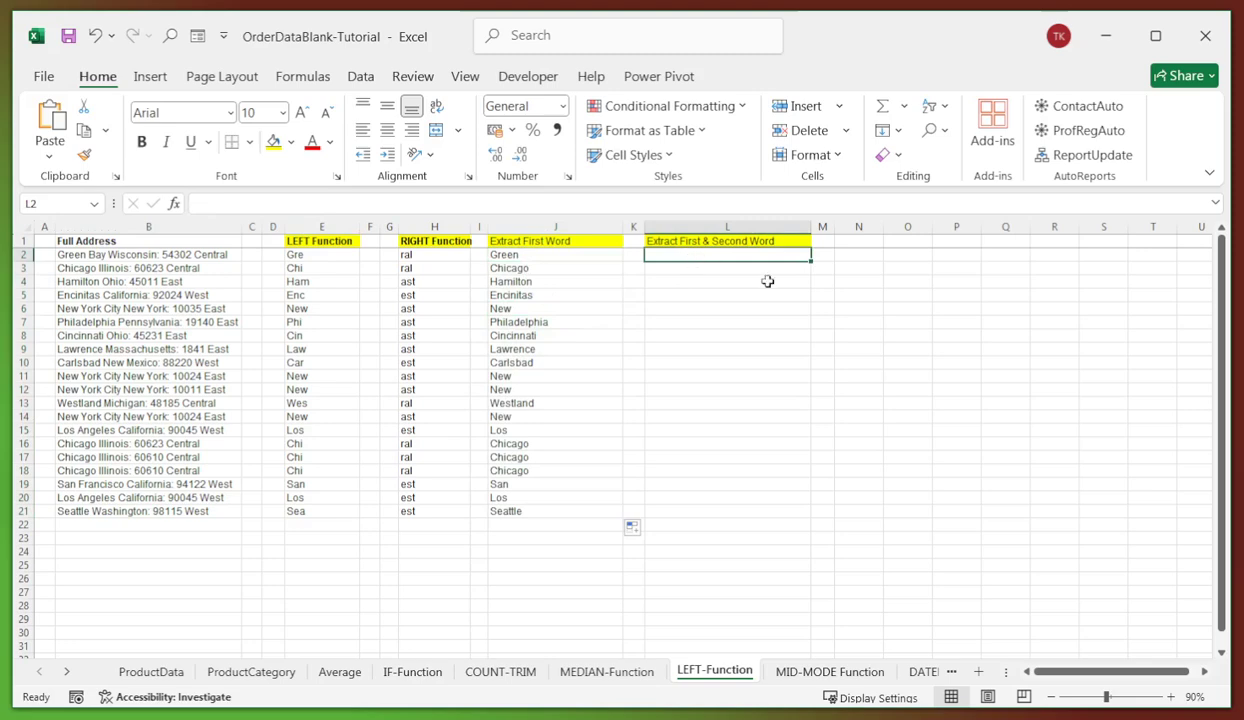
key(alt+Tab)
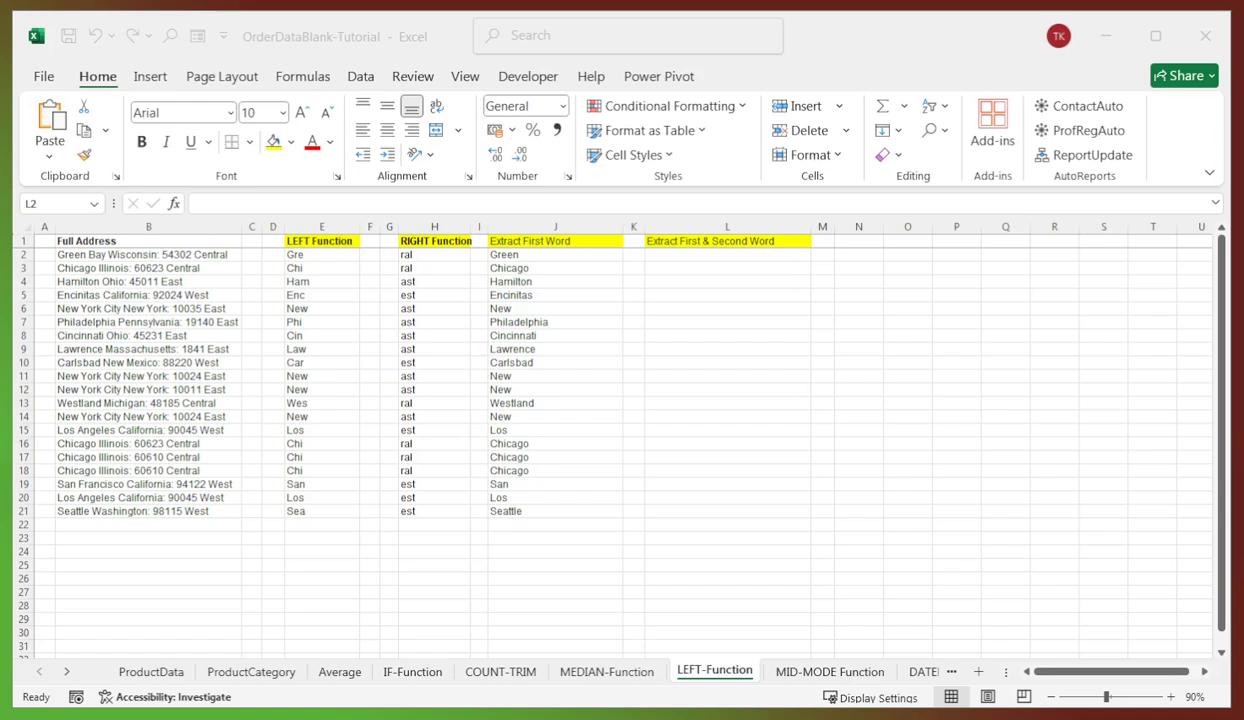
click(678, 256)
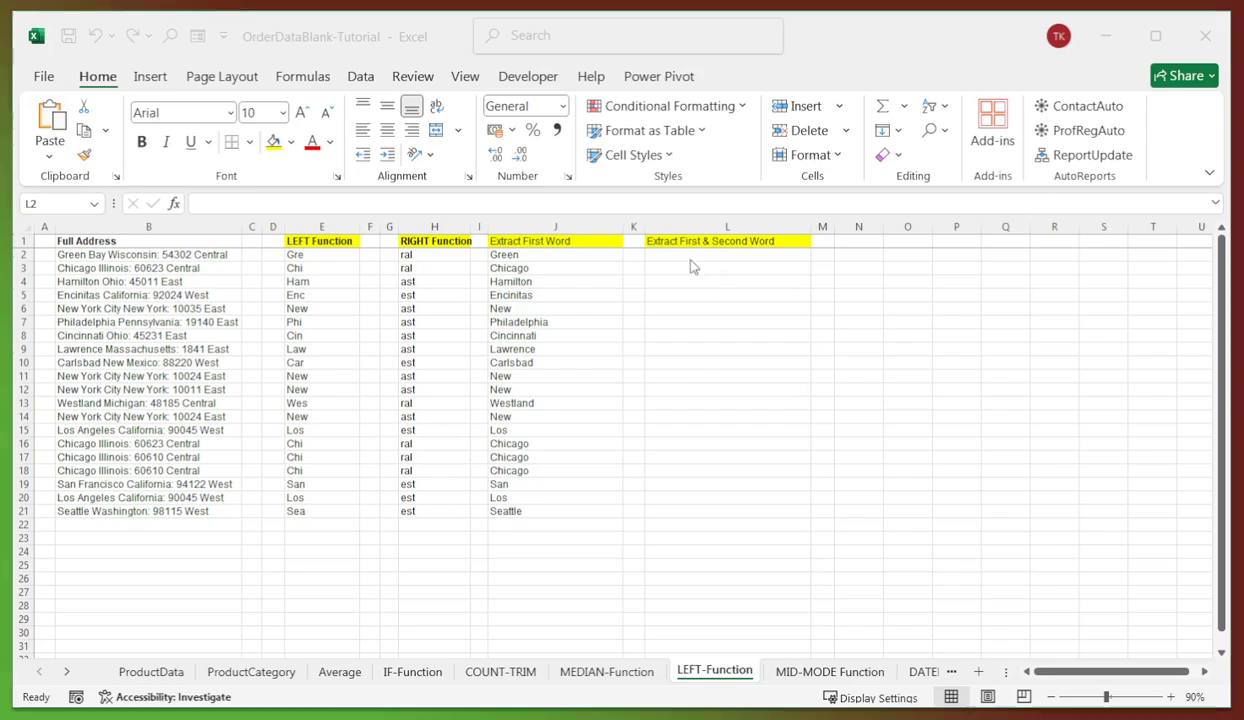
click(201, 203)
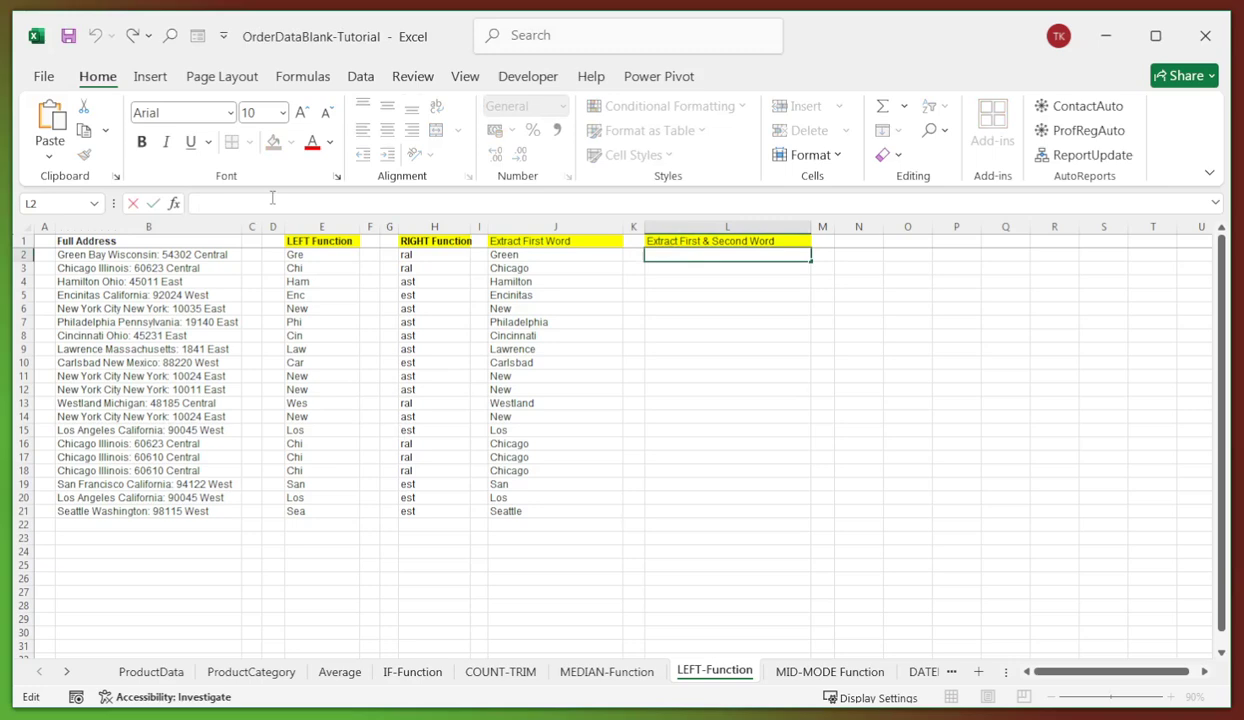
key(Return)
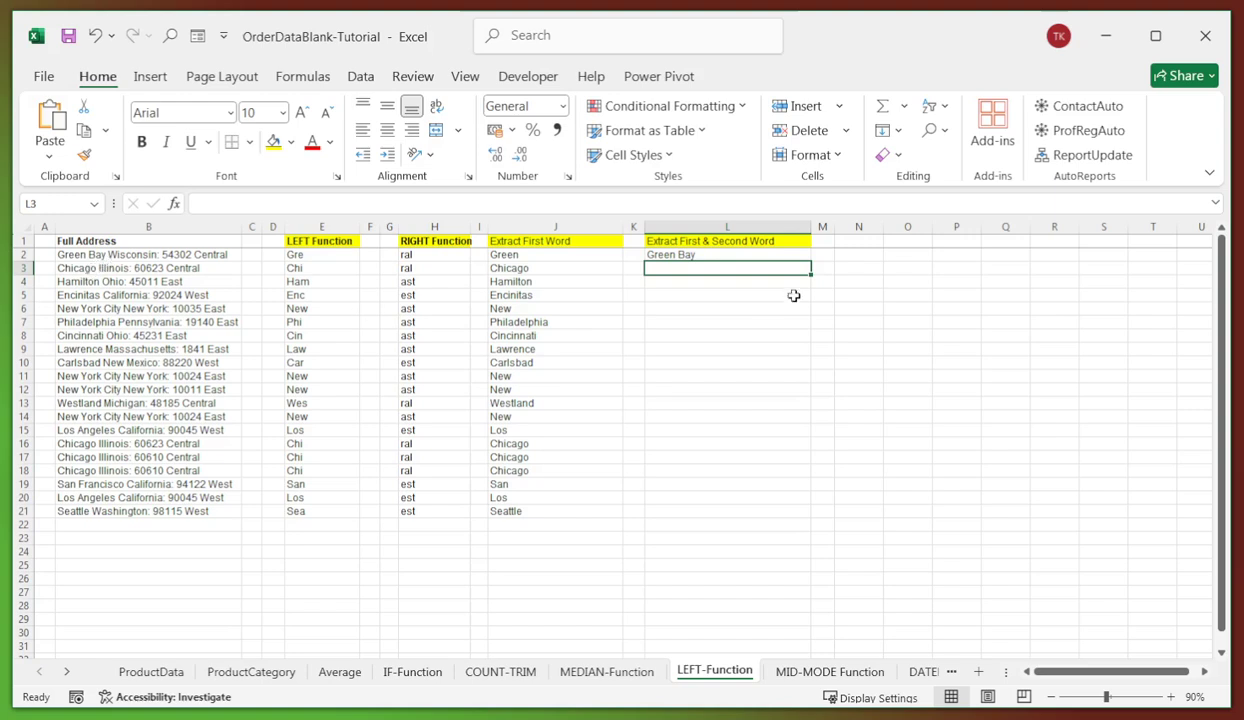
- Fill the two-word formula down to L21 and switch to the MID-MODE Function sheet
click(724, 255)
drag(813, 263, 771, 505)
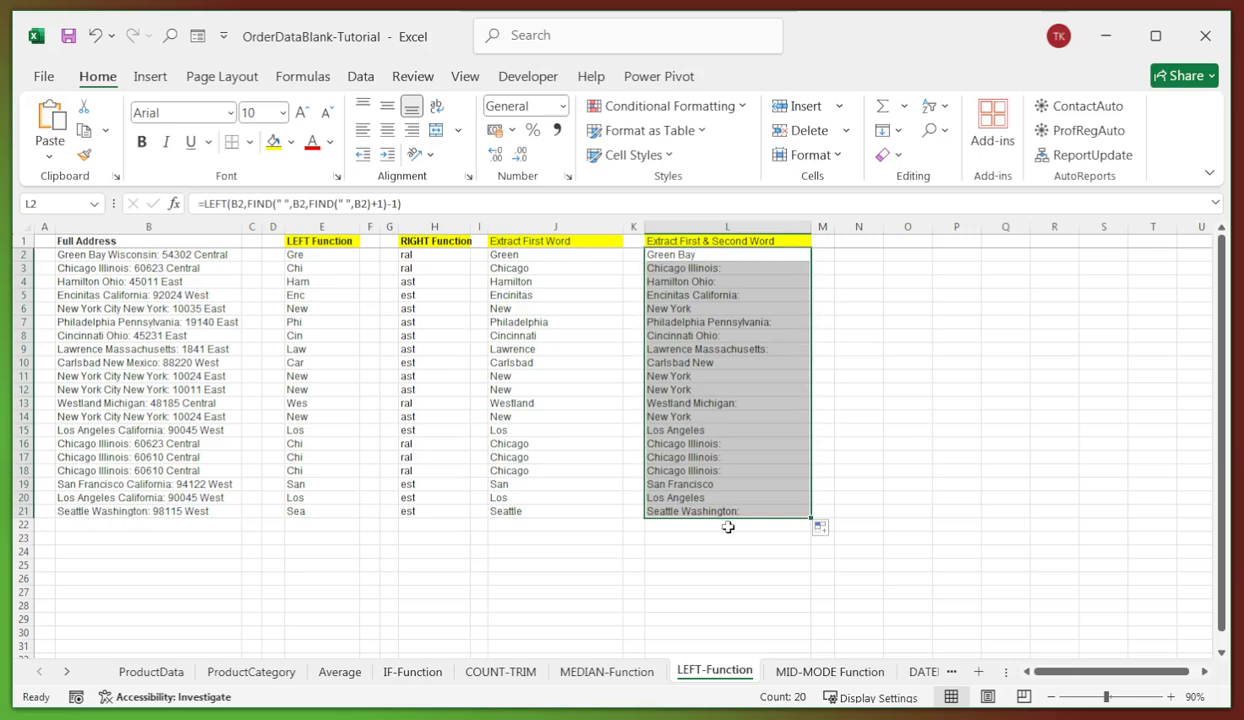
click(707, 488)
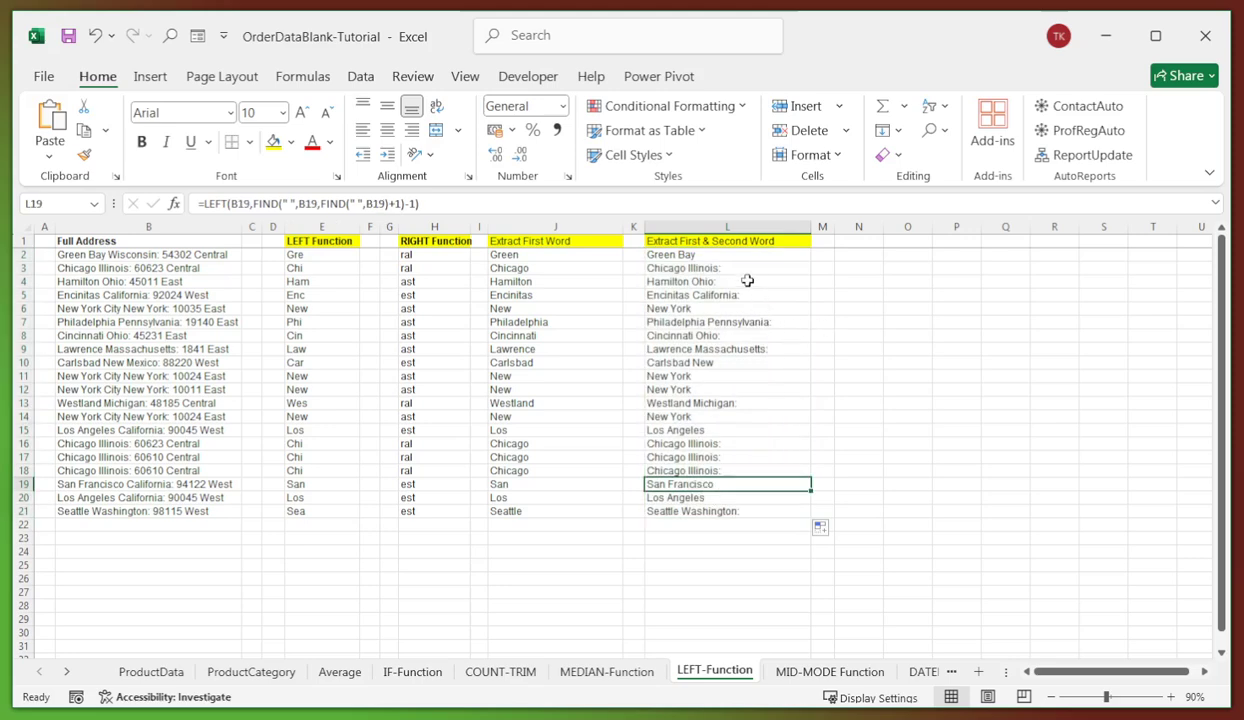
click(695, 257)
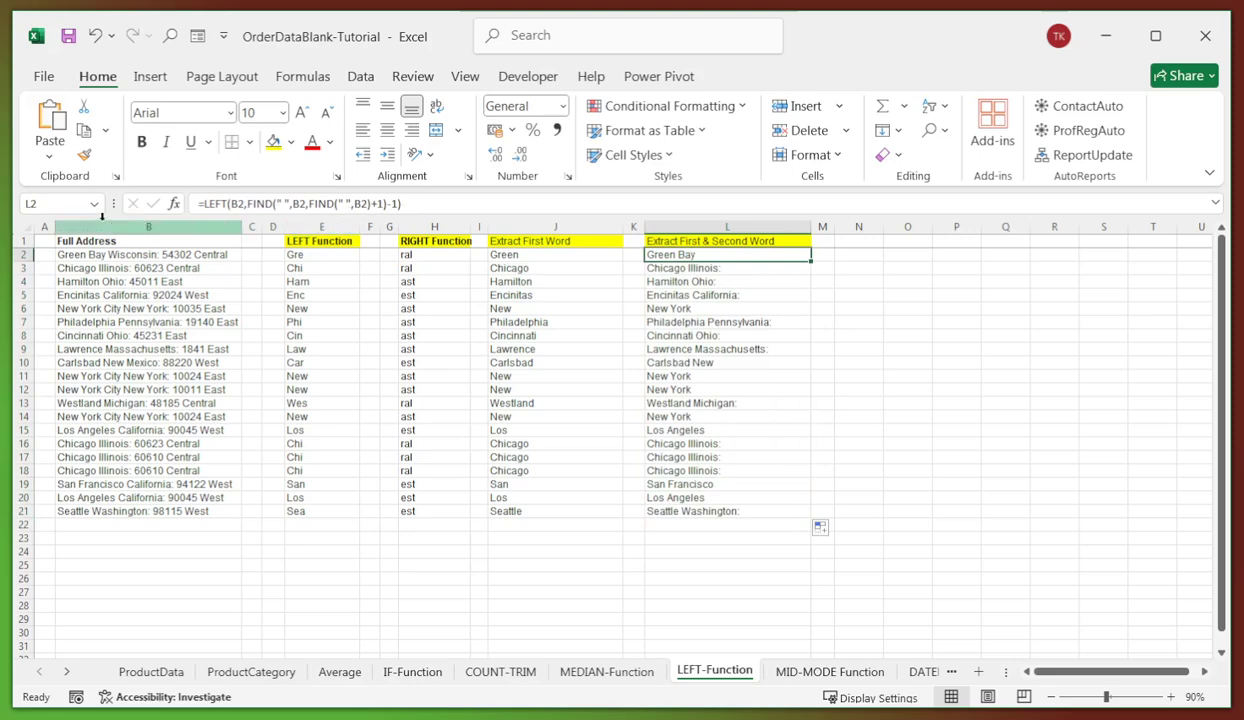
click(865, 310)
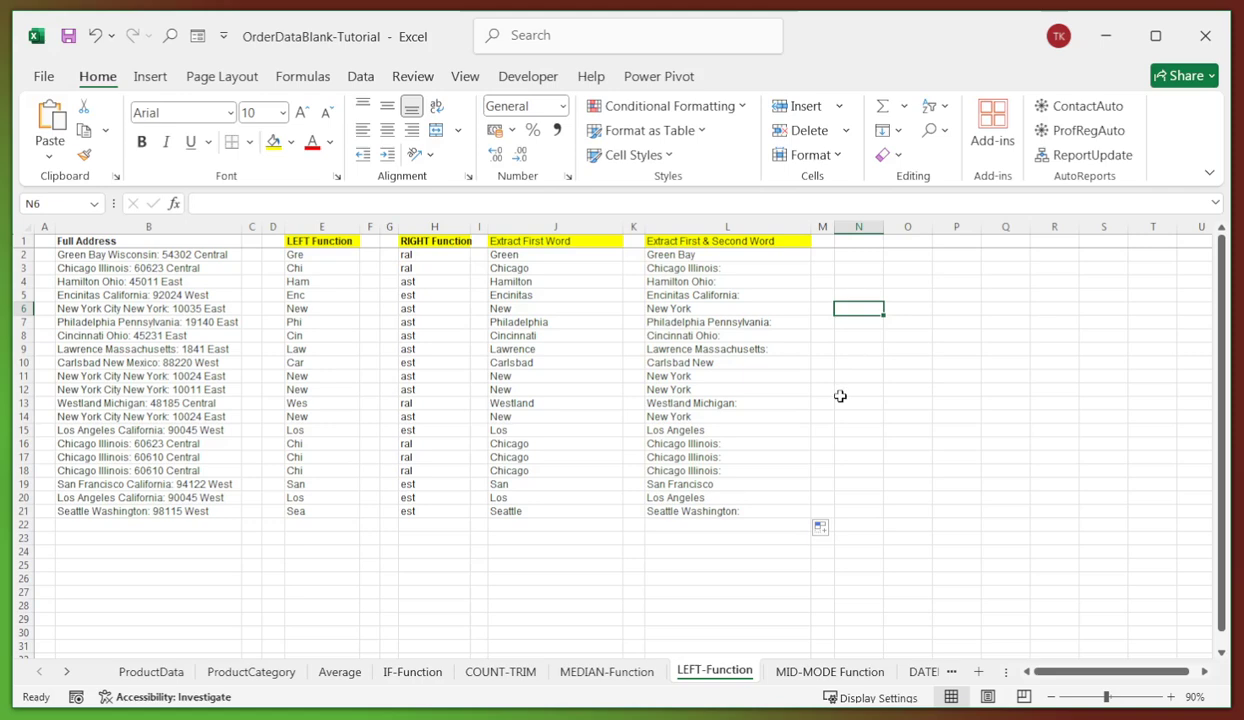
click(735, 497)
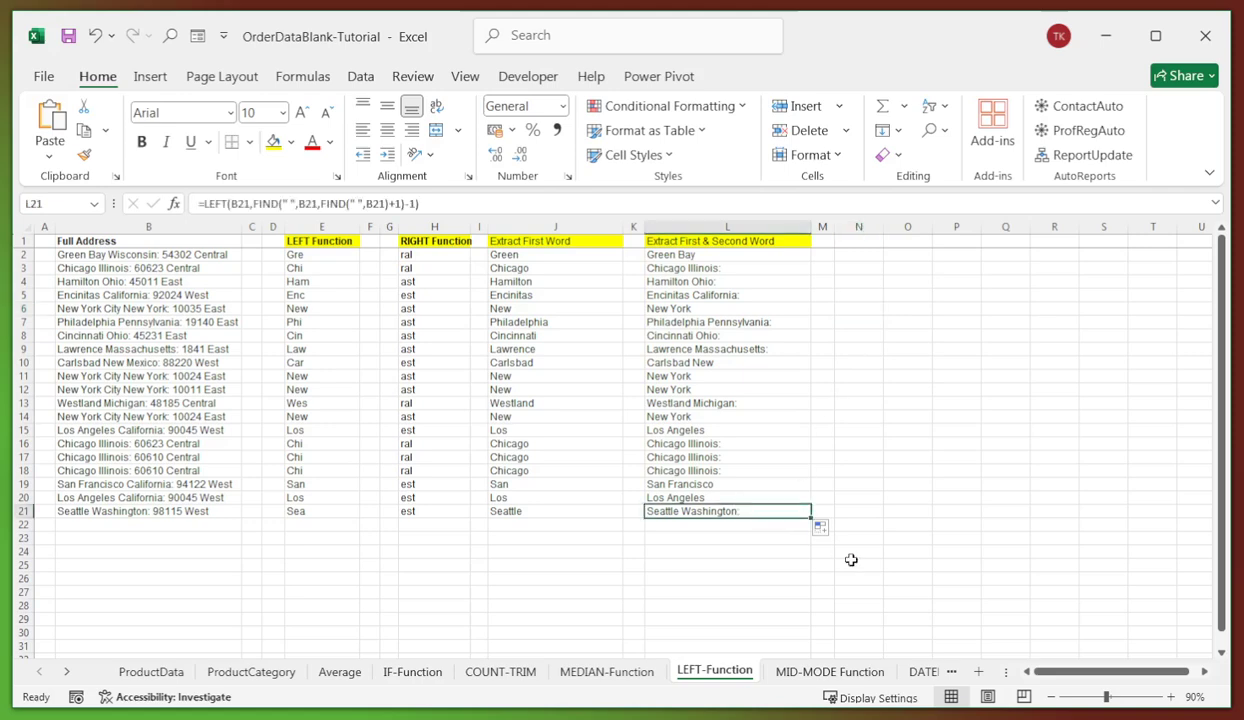
click(808, 673)
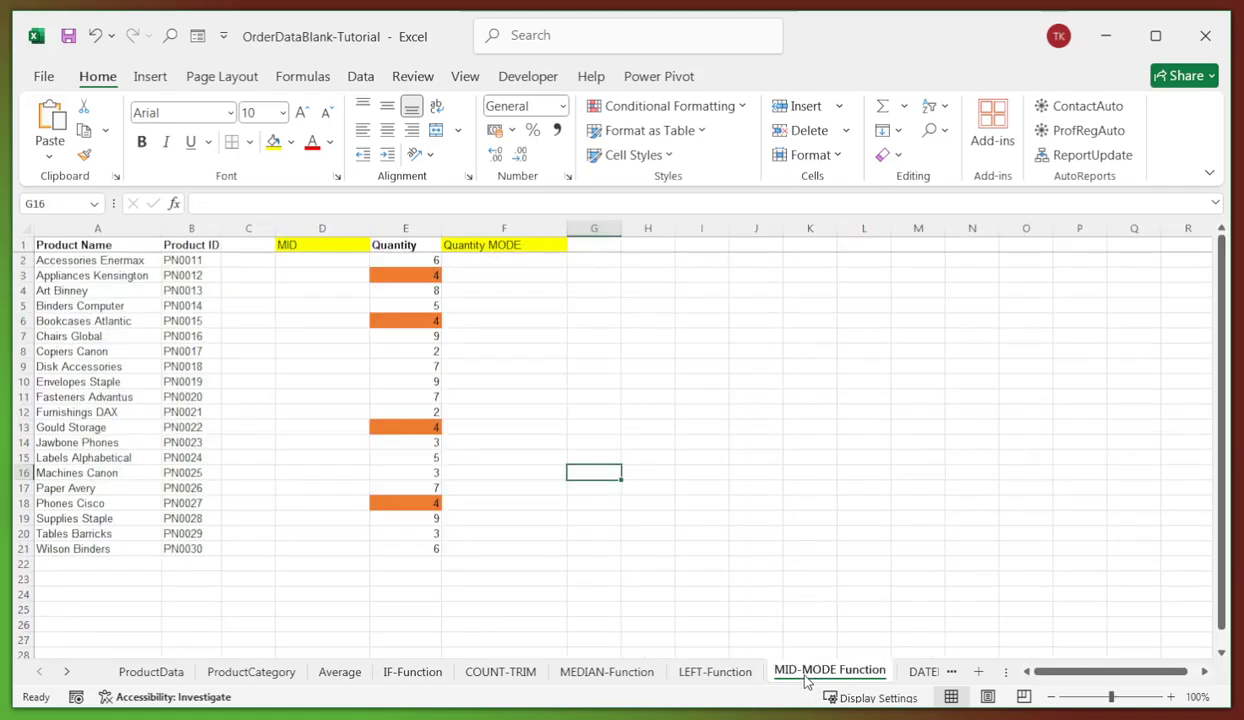
- Enter =MID(B2,3,4) in D2 to pull the four digits from the Product ID
click(697, 333)
click(176, 305)
click(288, 260)
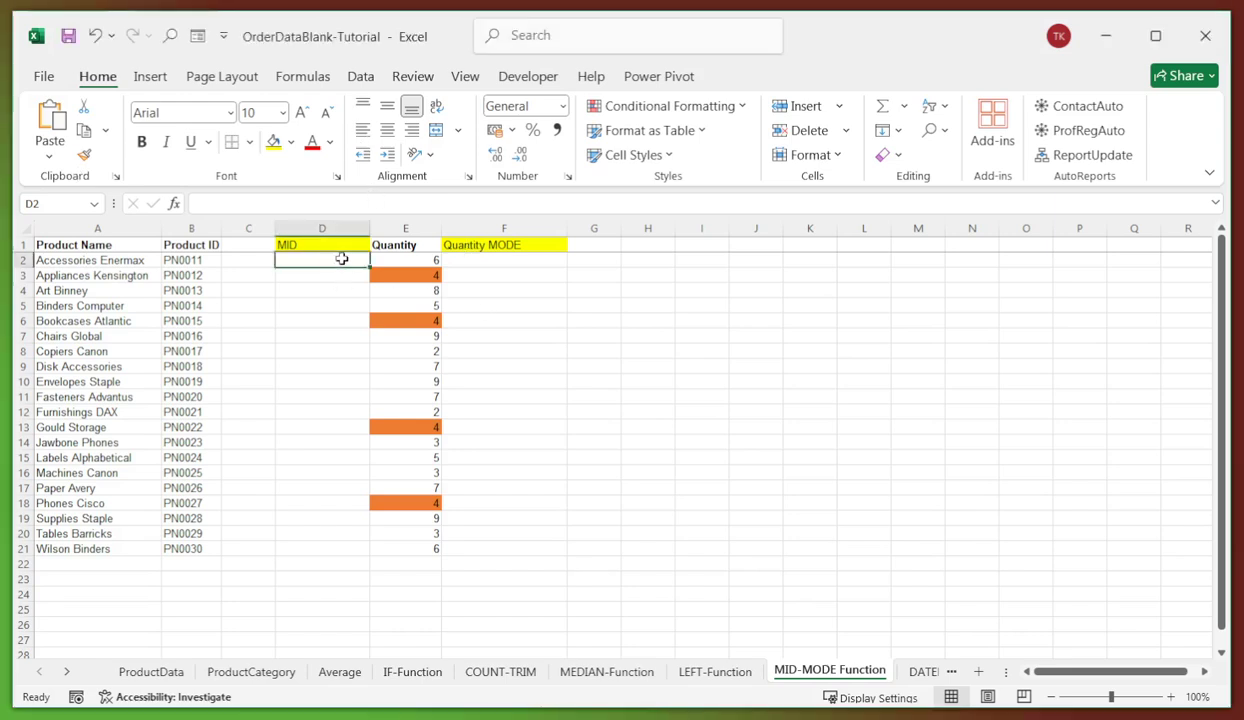
text(=MID(B2,3,4))
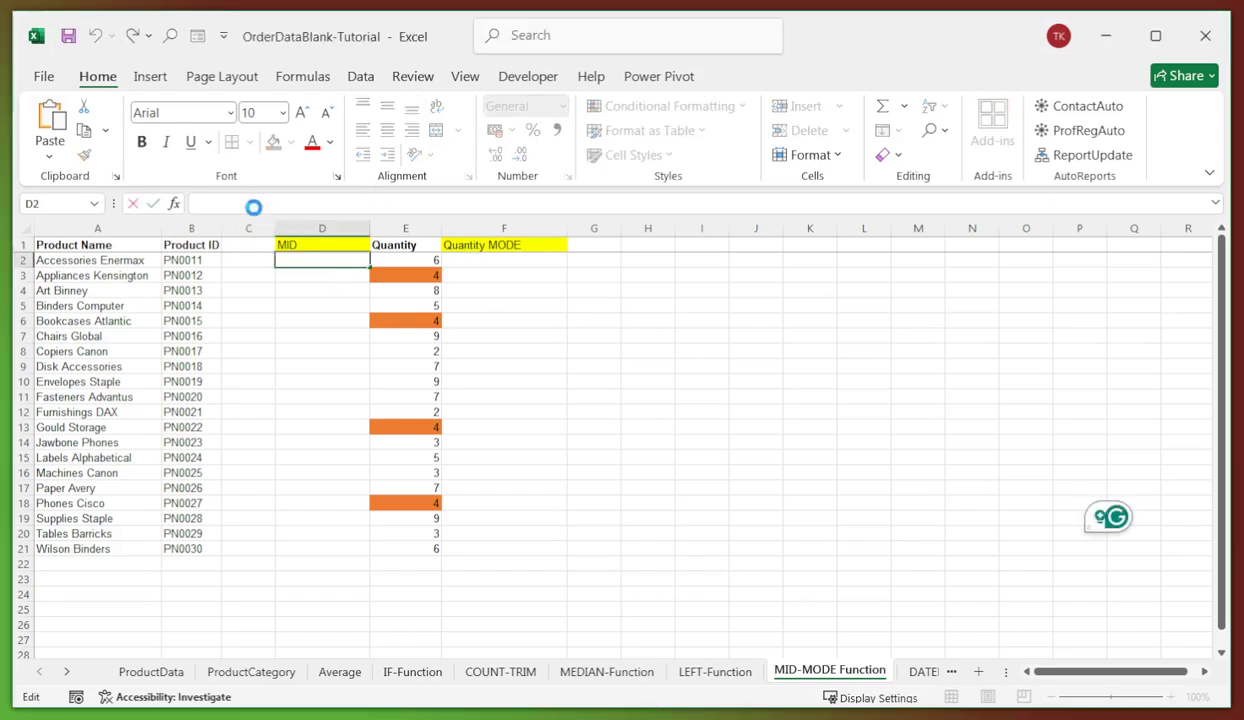
key(Return)
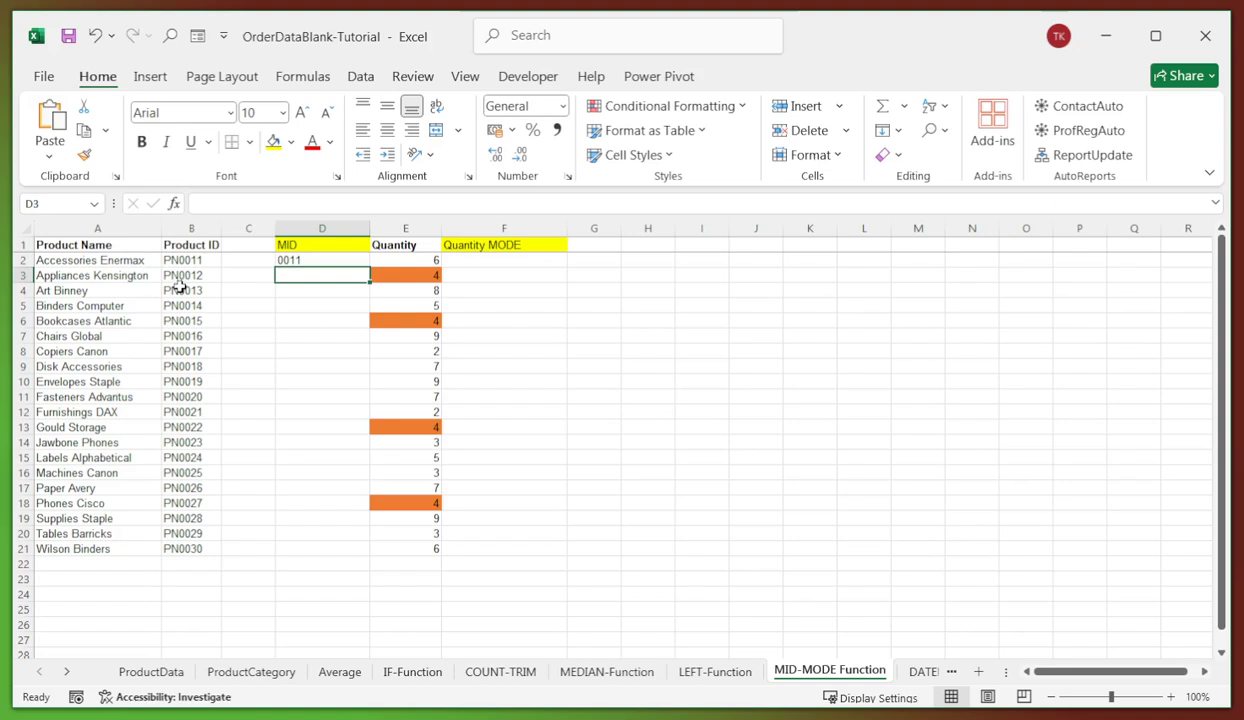
- Fill the MID formula down to D21, giving 0011 through 0030
click(295, 298)
click(293, 258)
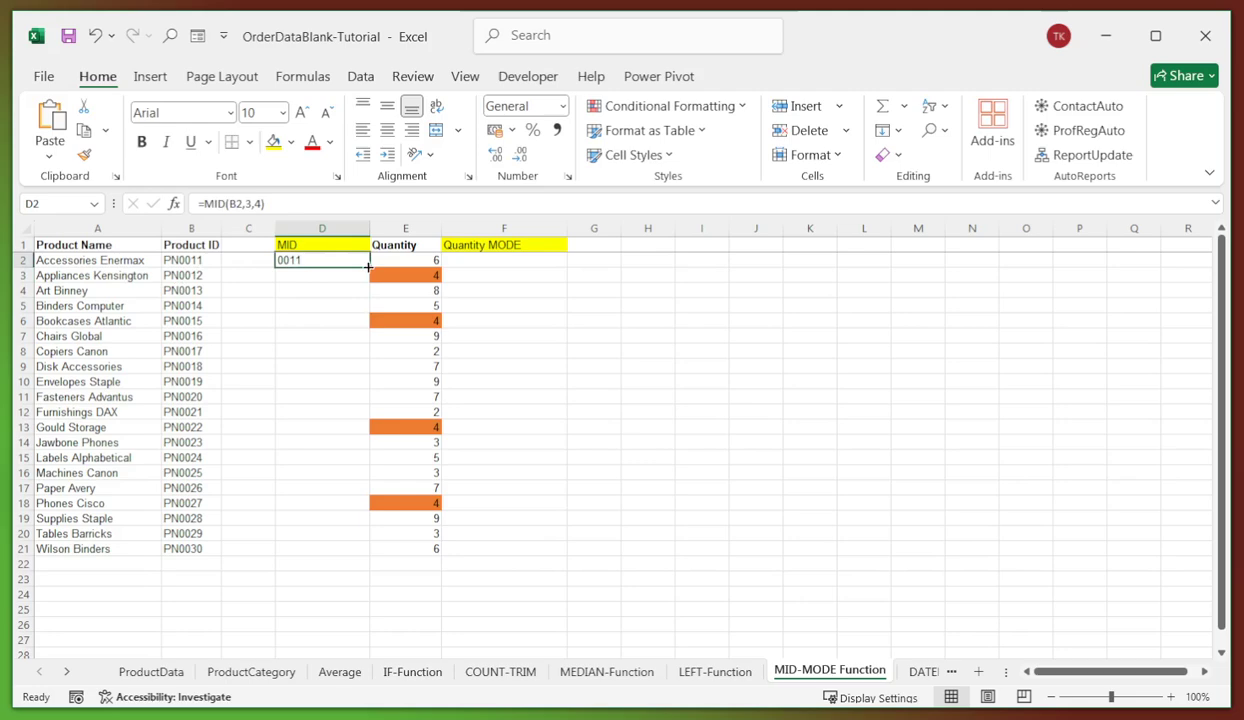
drag(369, 267, 320, 553)
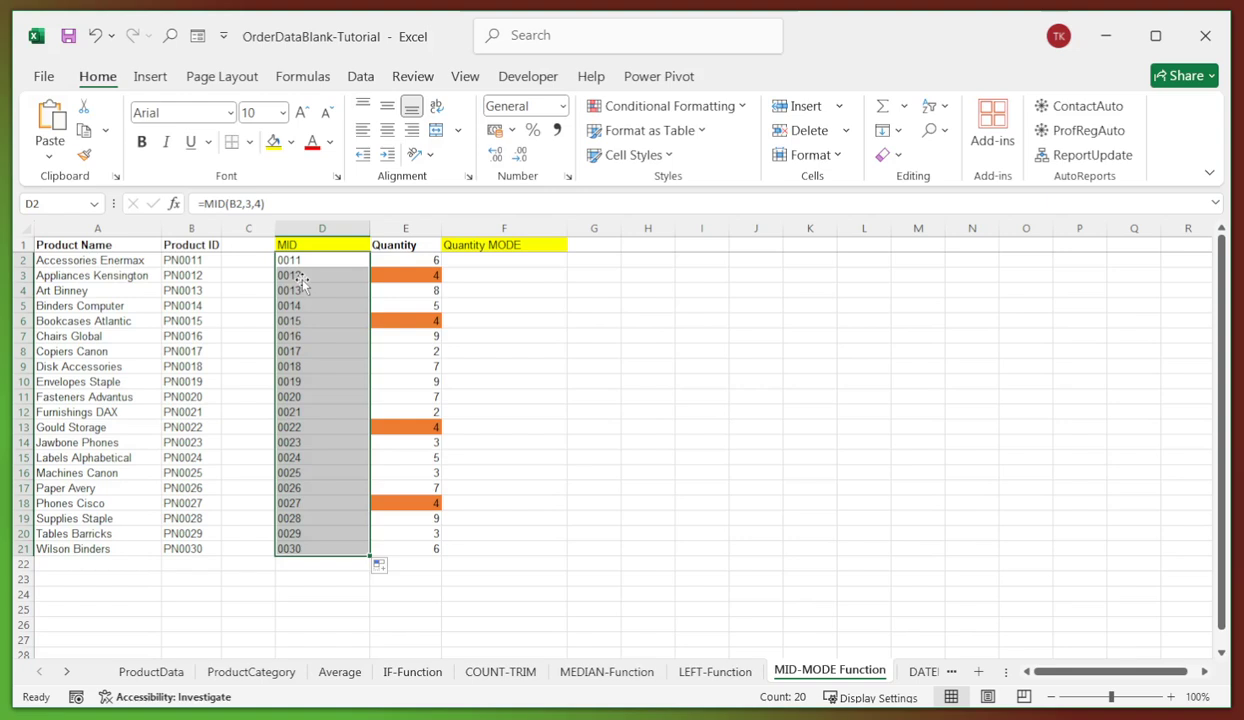
click(297, 290)
click(287, 260)
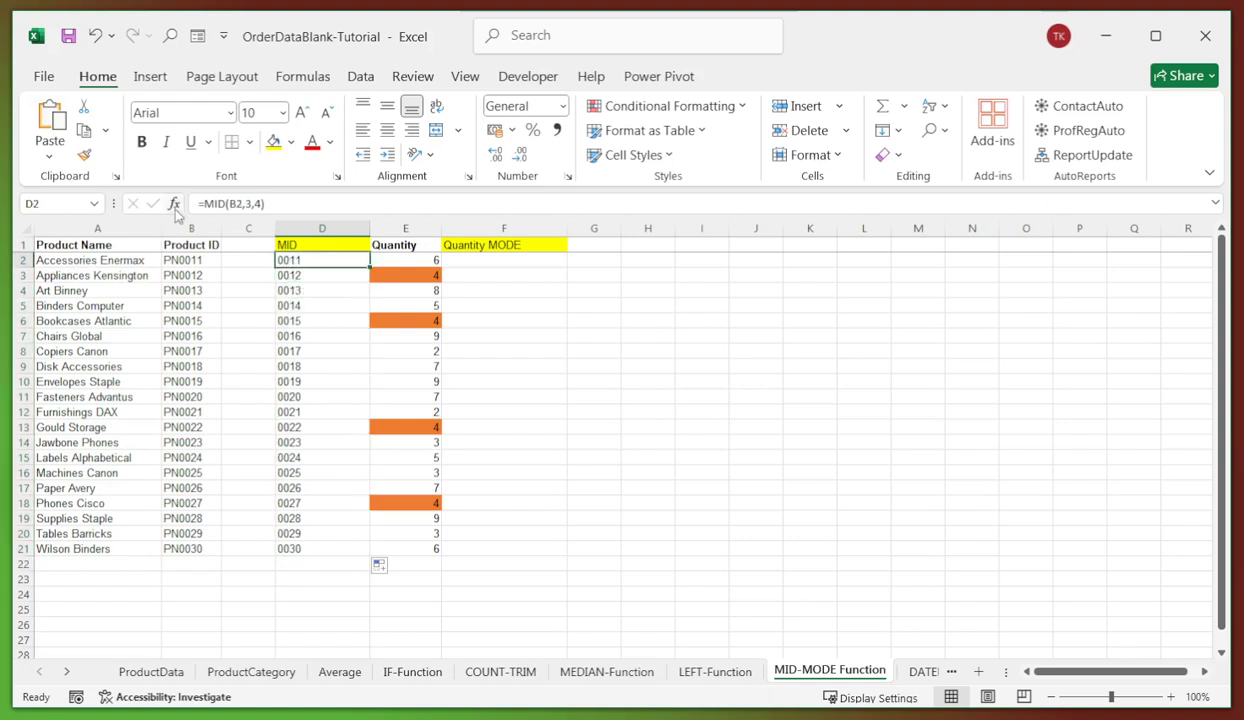
click(206, 203)
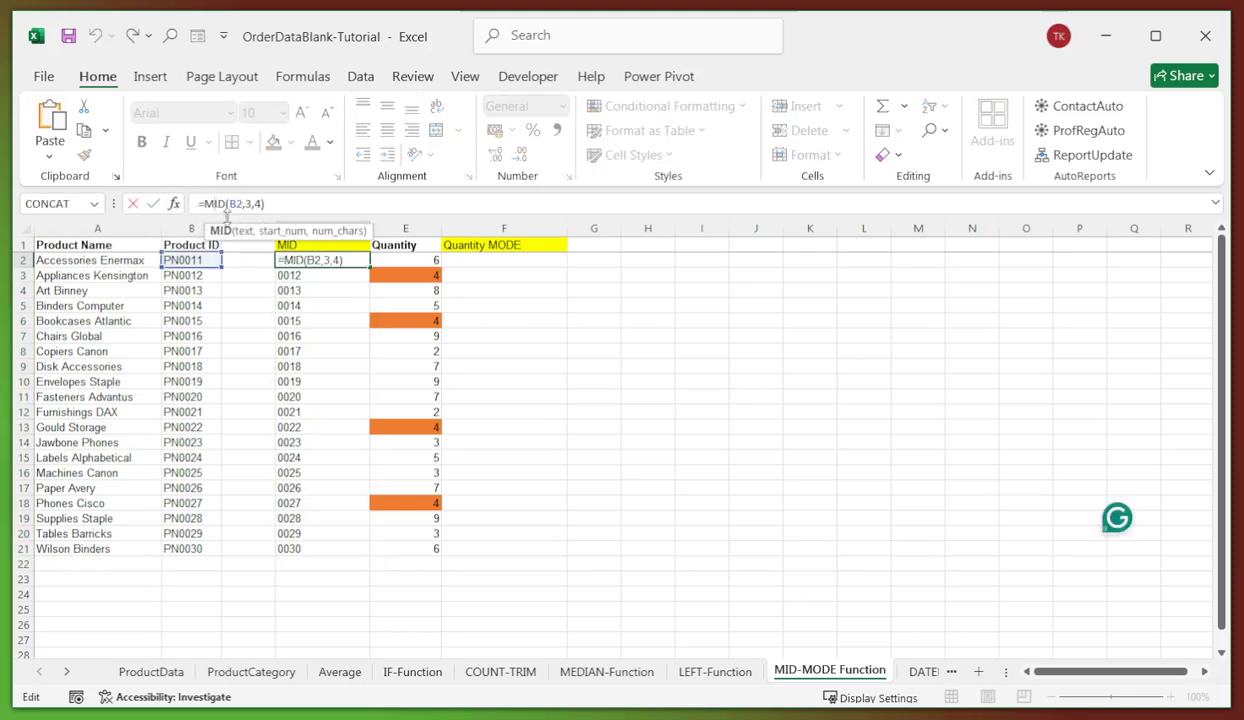
click(86, 262)
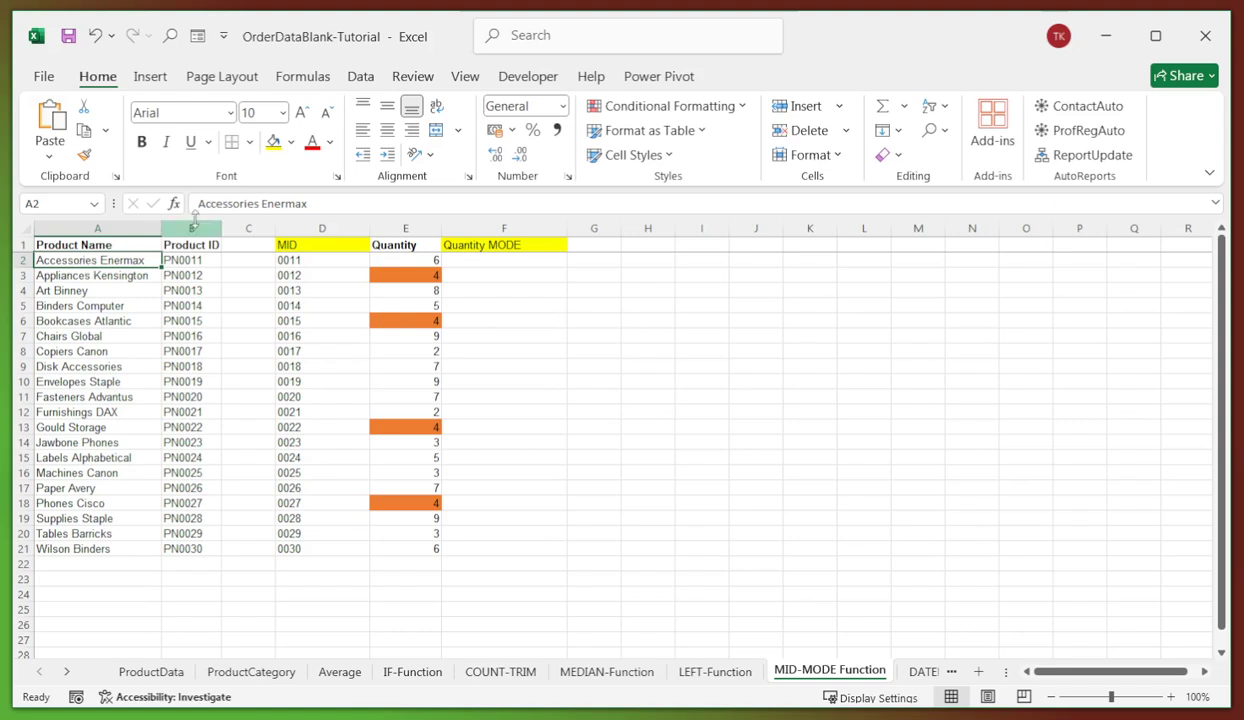
click(300, 260)
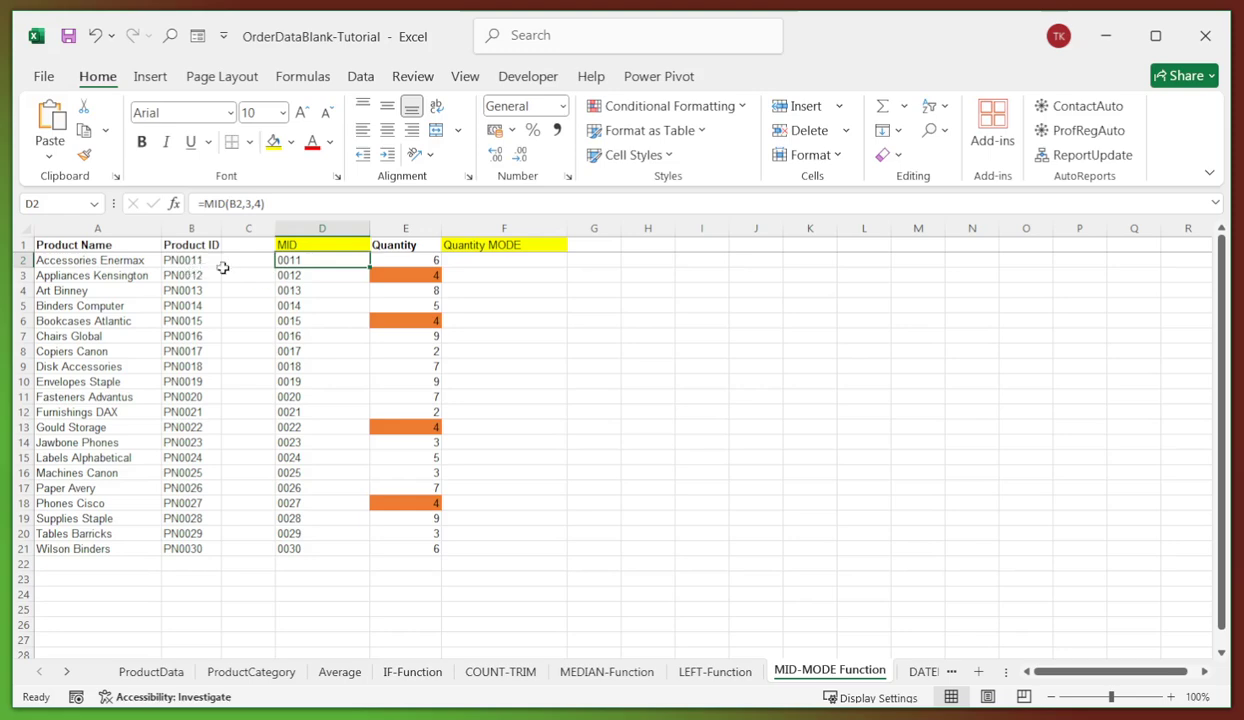
click(290, 289)
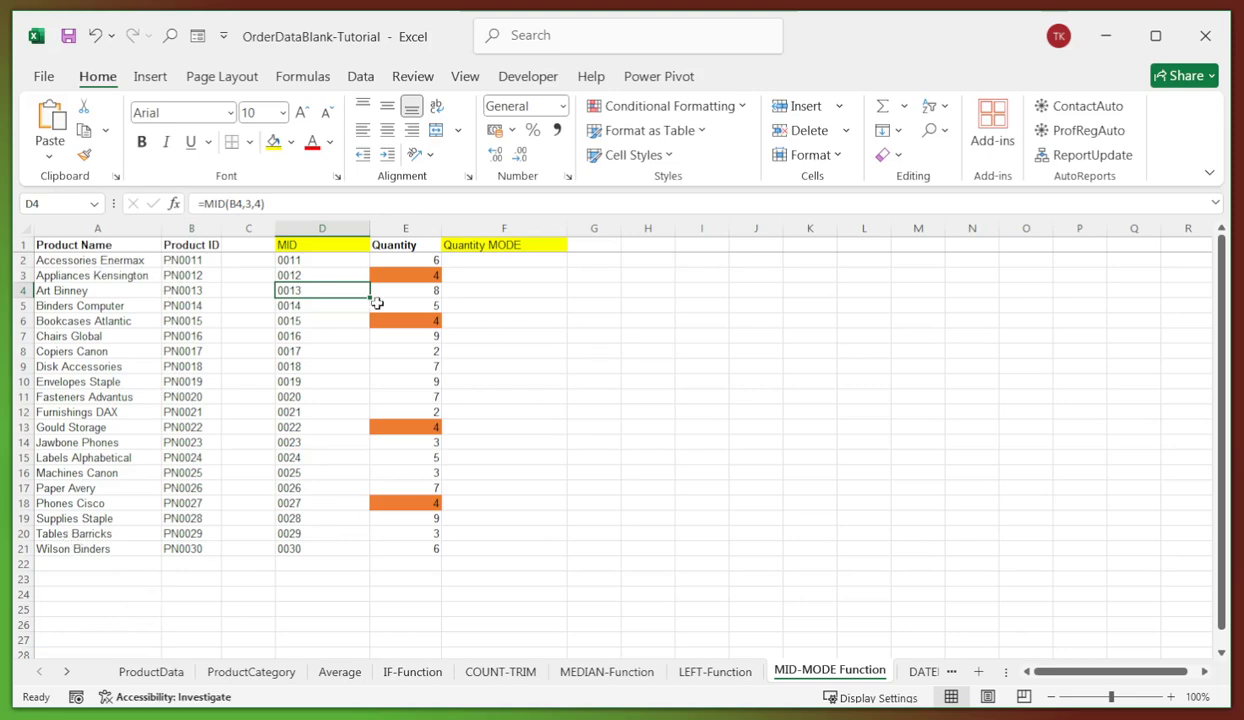
click(506, 259)
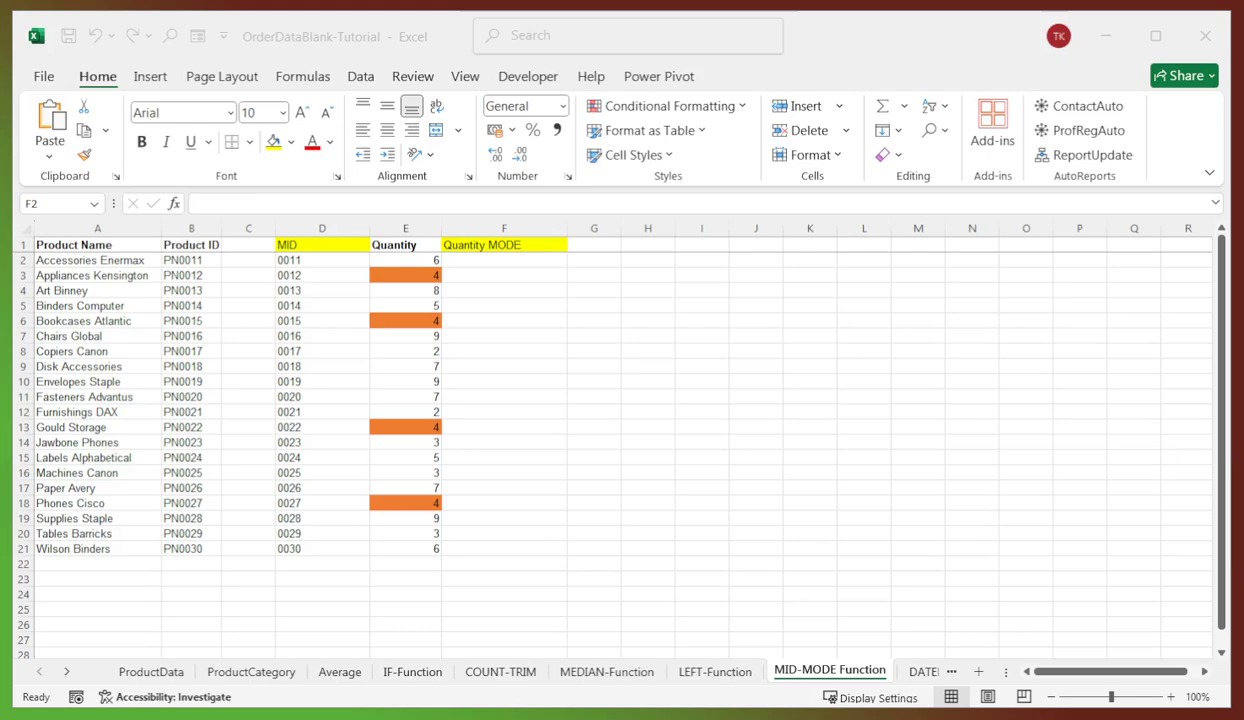
click(483, 257)
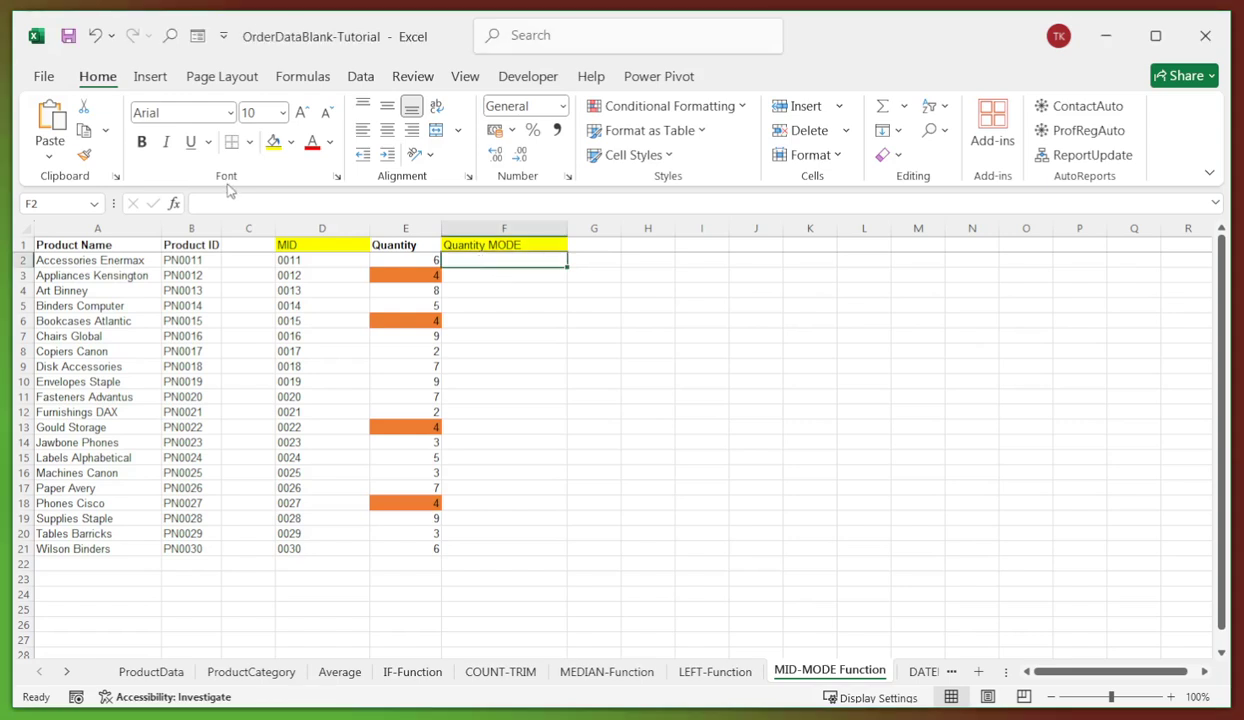
text(=MODE(E2:E21))
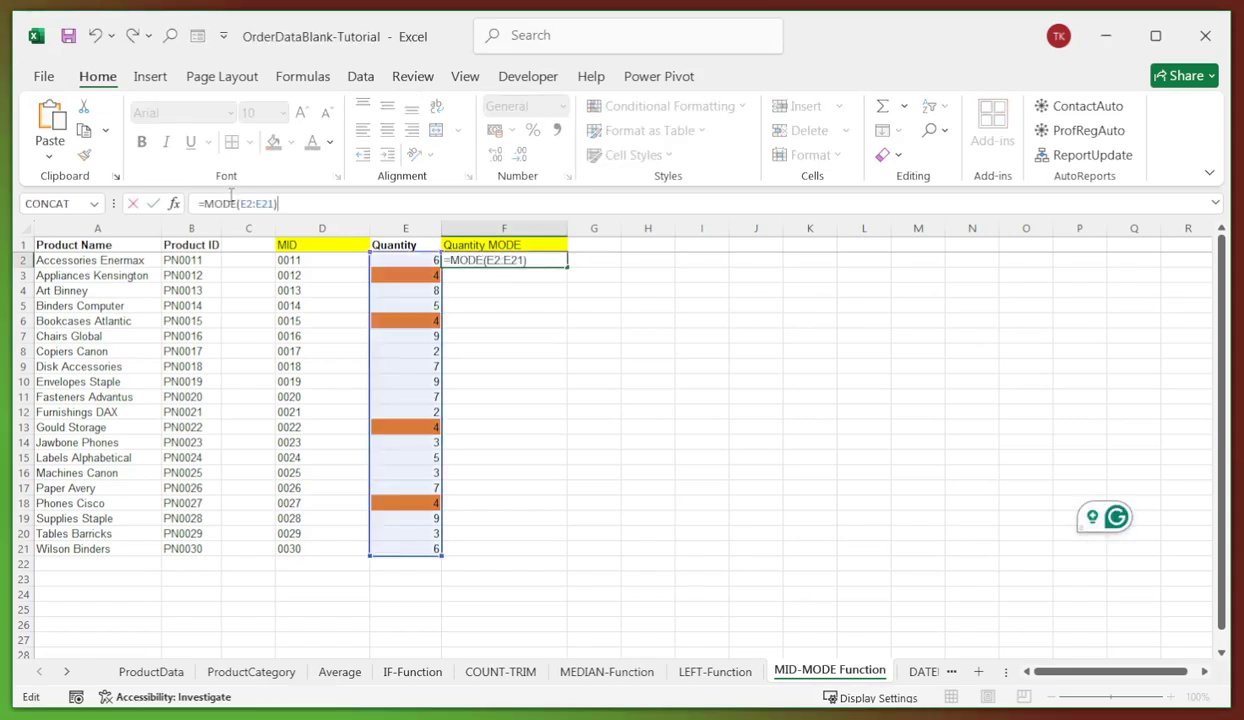
key(Return)
click(516, 318)
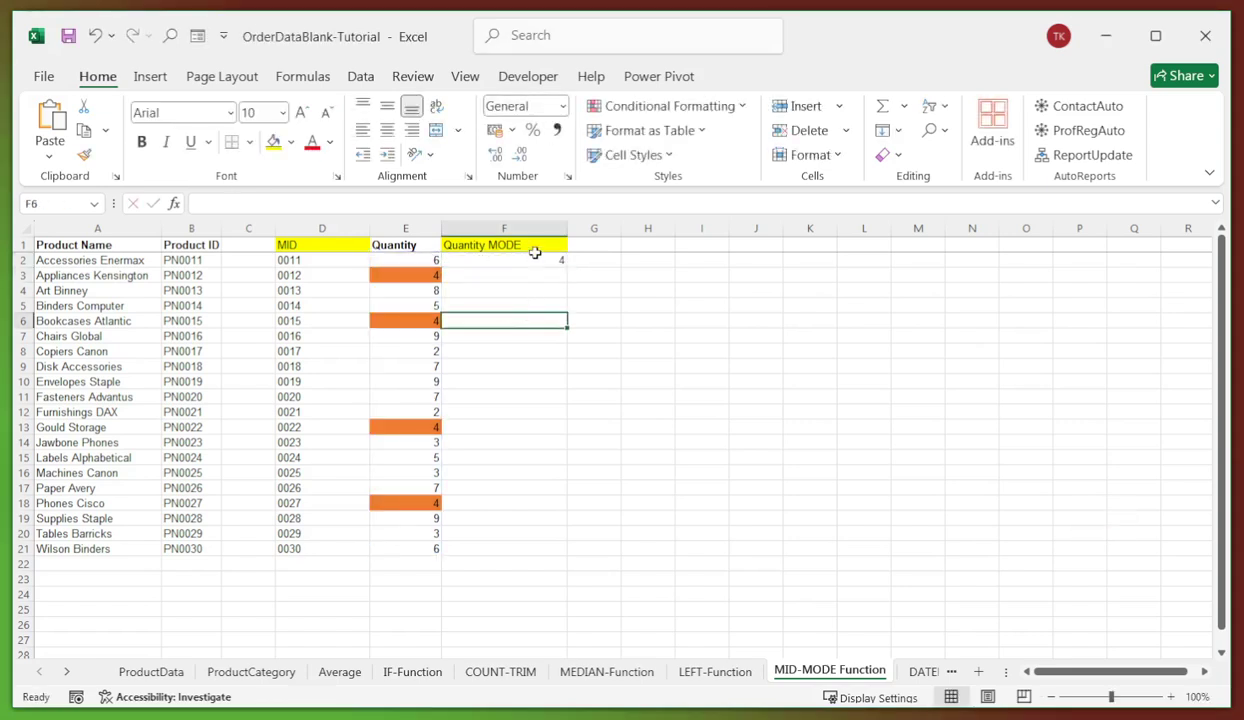
click(534, 260)
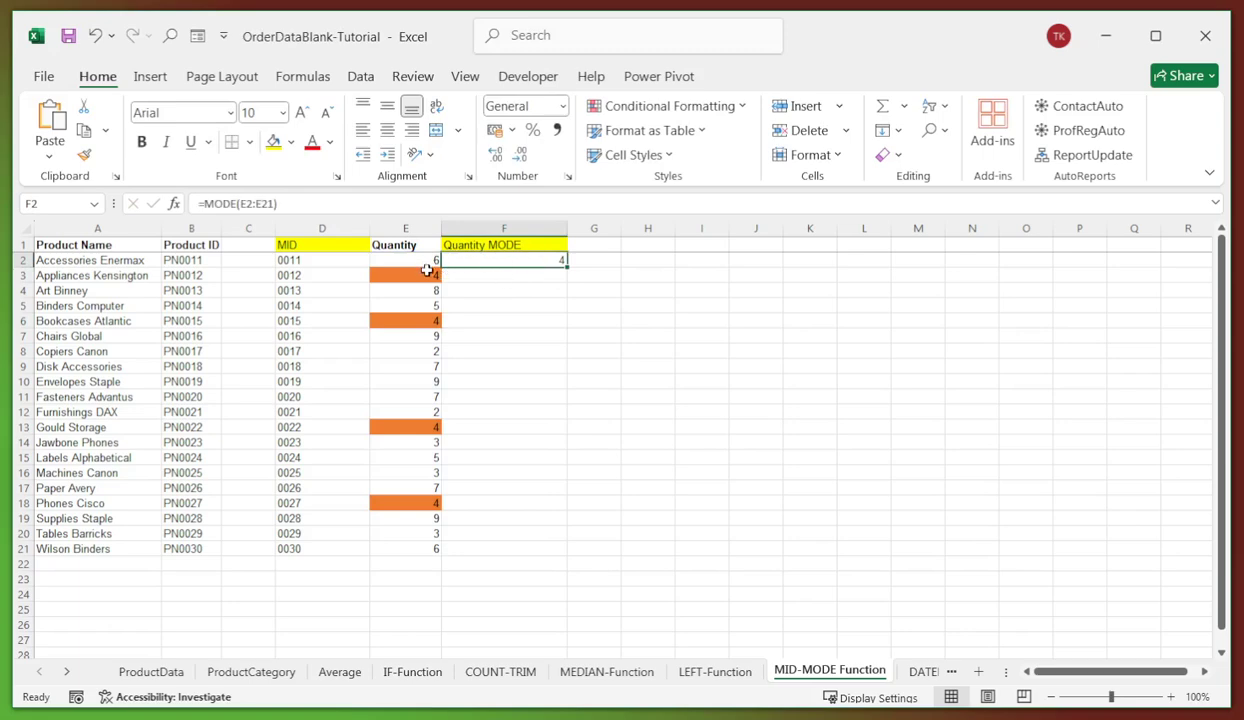
click(422, 276)
click(416, 318)
click(412, 425)
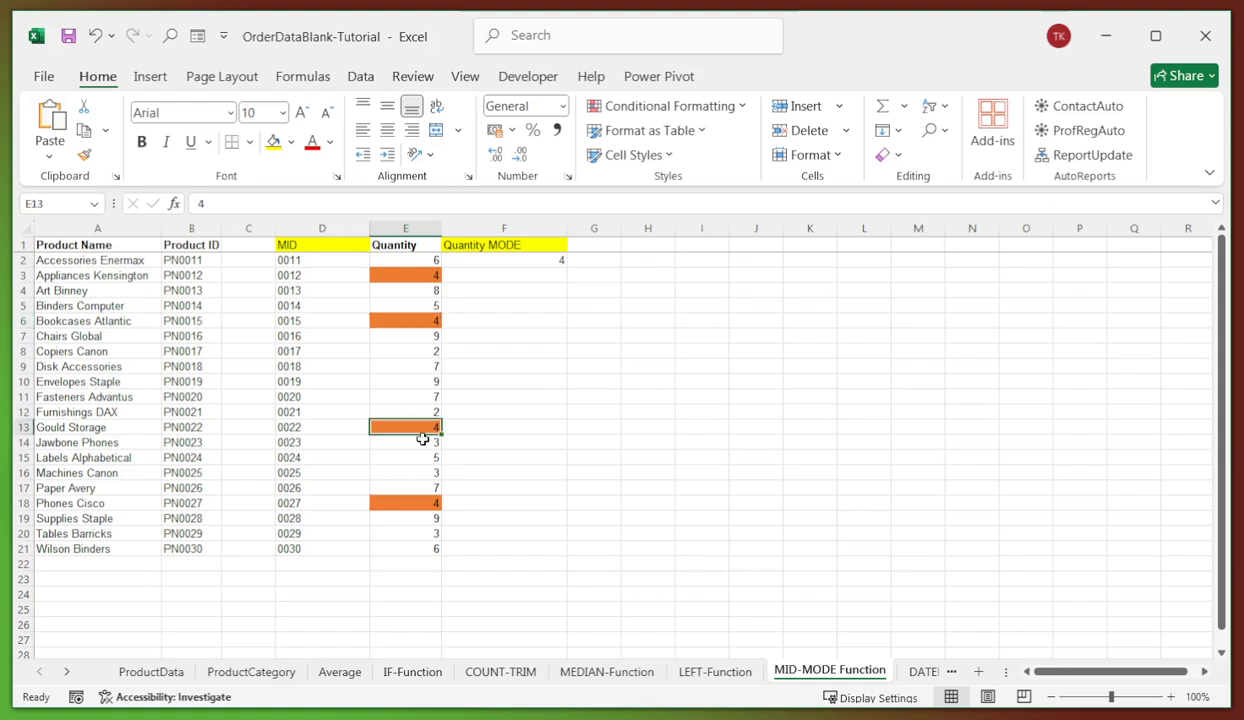
click(418, 503)
click(416, 274)
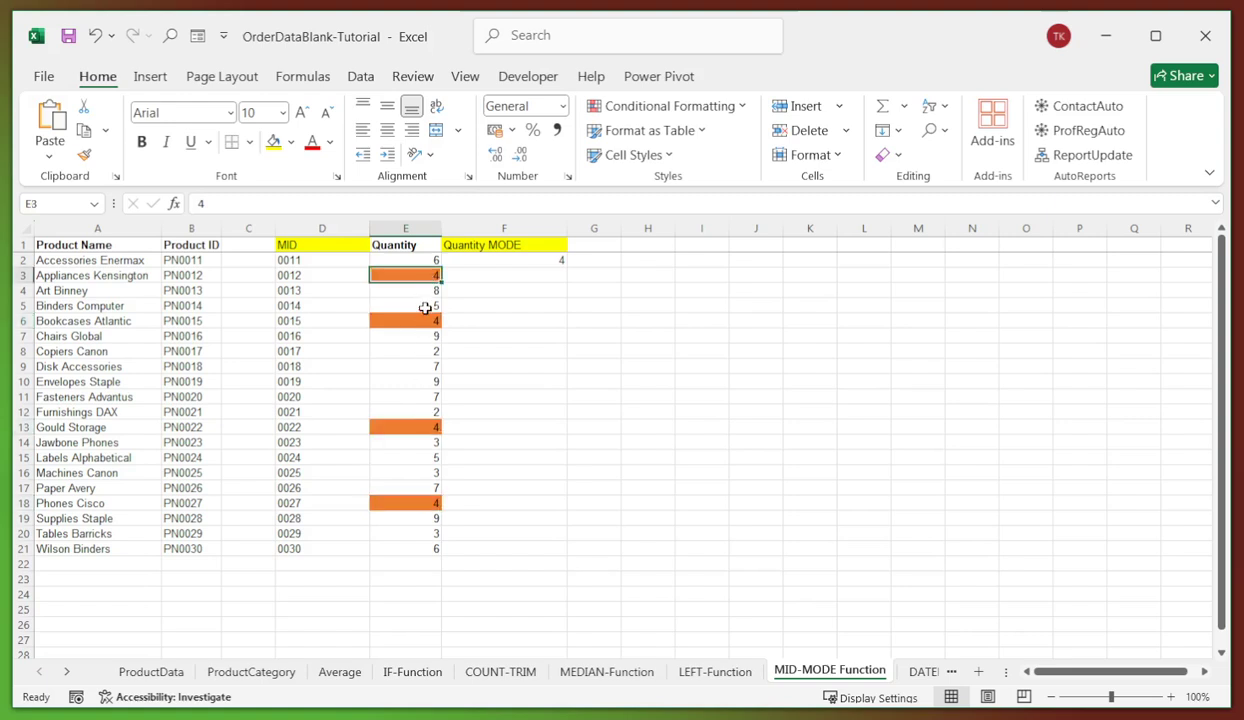
click(418, 322)
click(416, 427)
drag(411, 260, 422, 540)
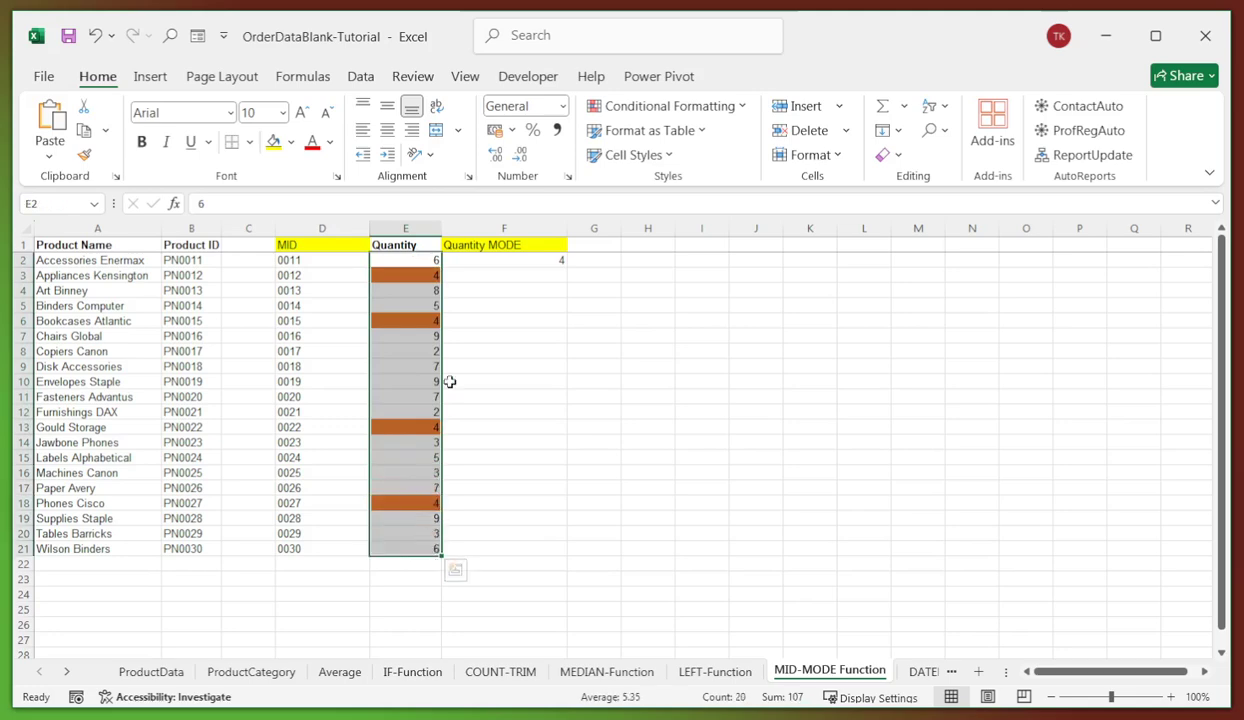
click(396, 548)
click(541, 411)
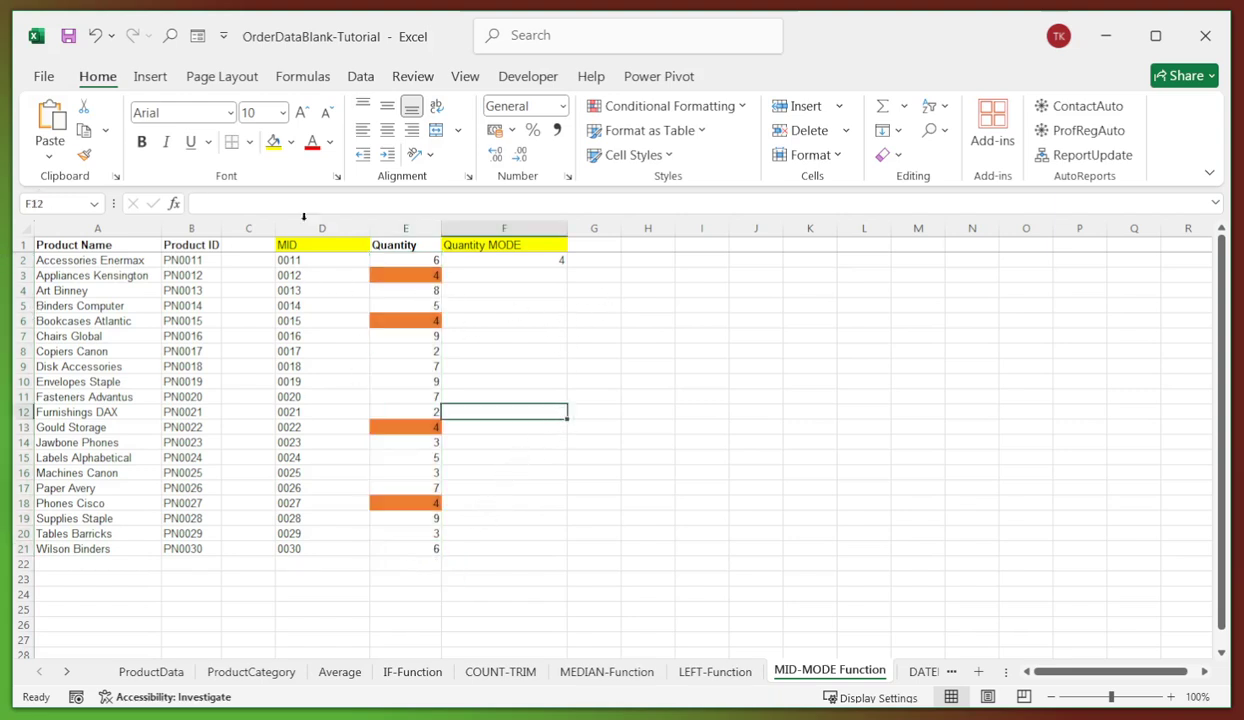
click(472, 275)
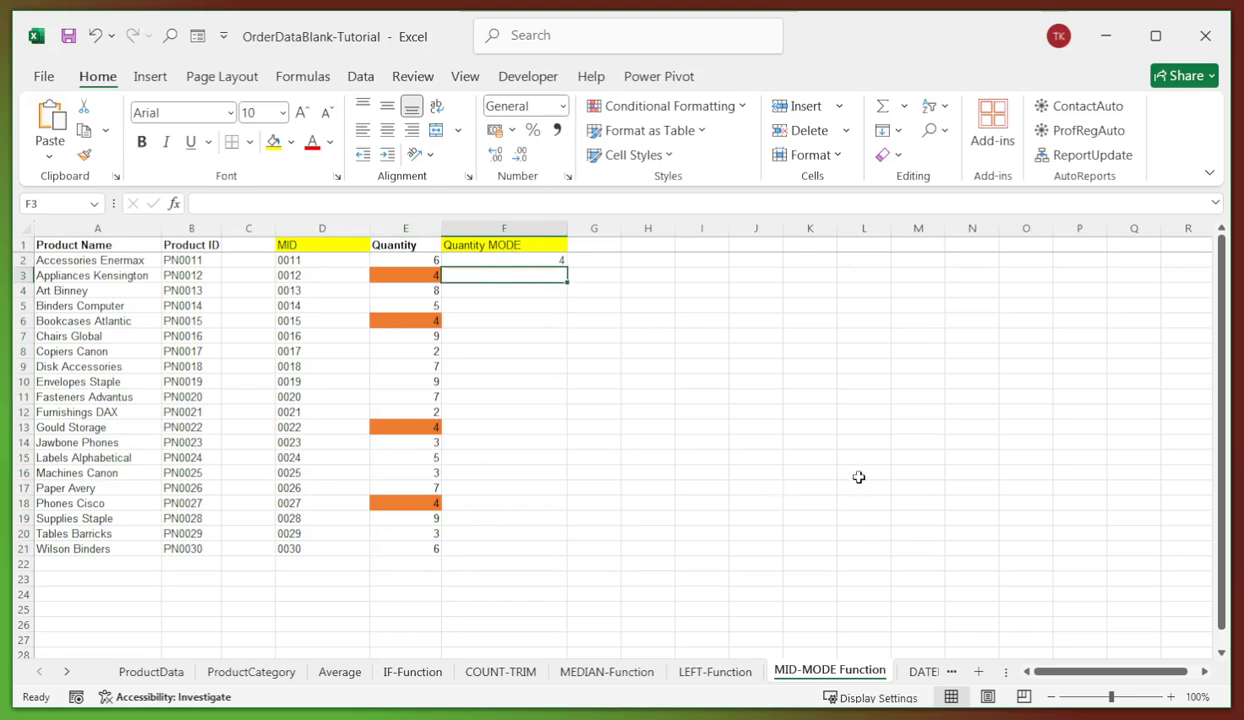
- On the DATEDIF Function sheet, enter =DATEDIF(C2,D2,"D")&" Days" in F2
click(924, 671)
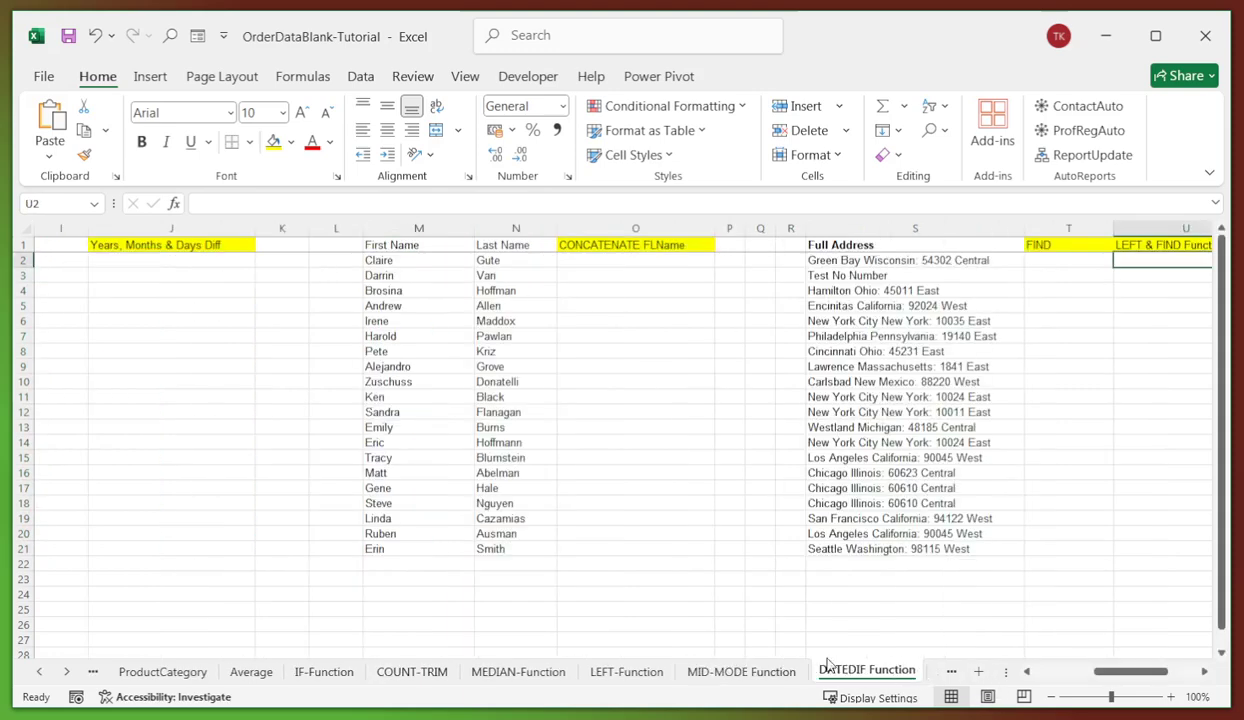
click(630, 351)
drag(1103, 675, 995, 668)
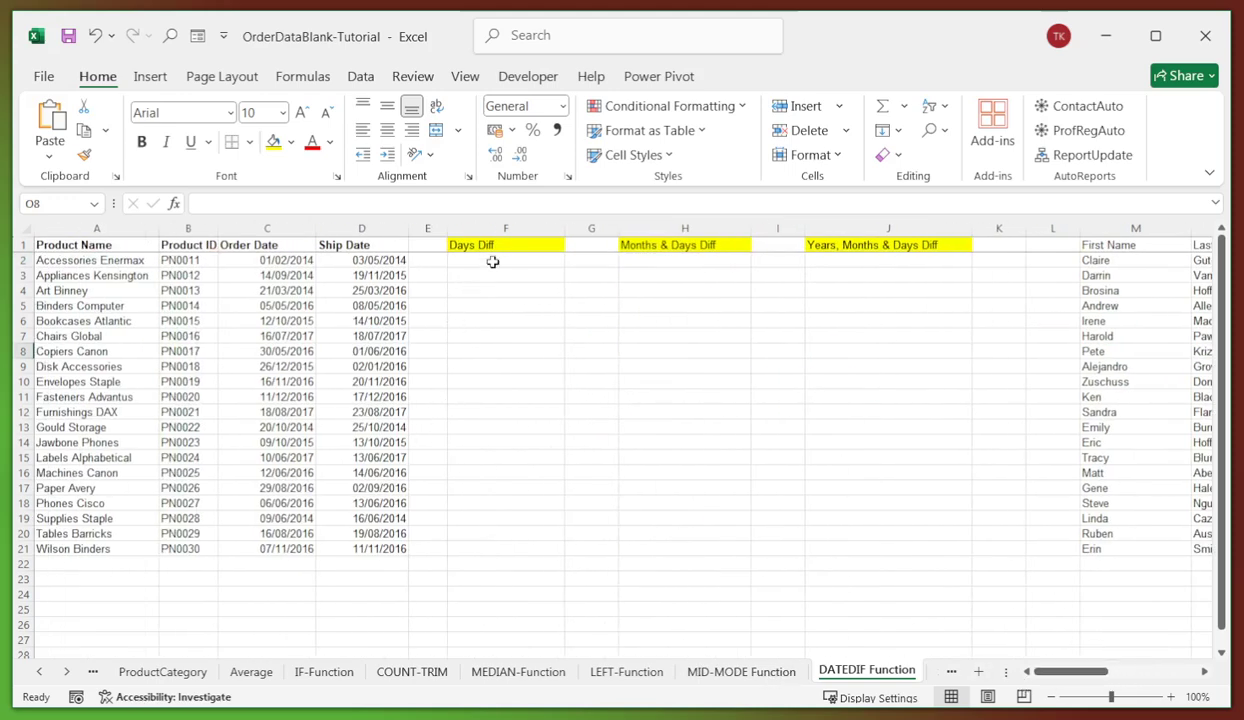
click(492, 261)
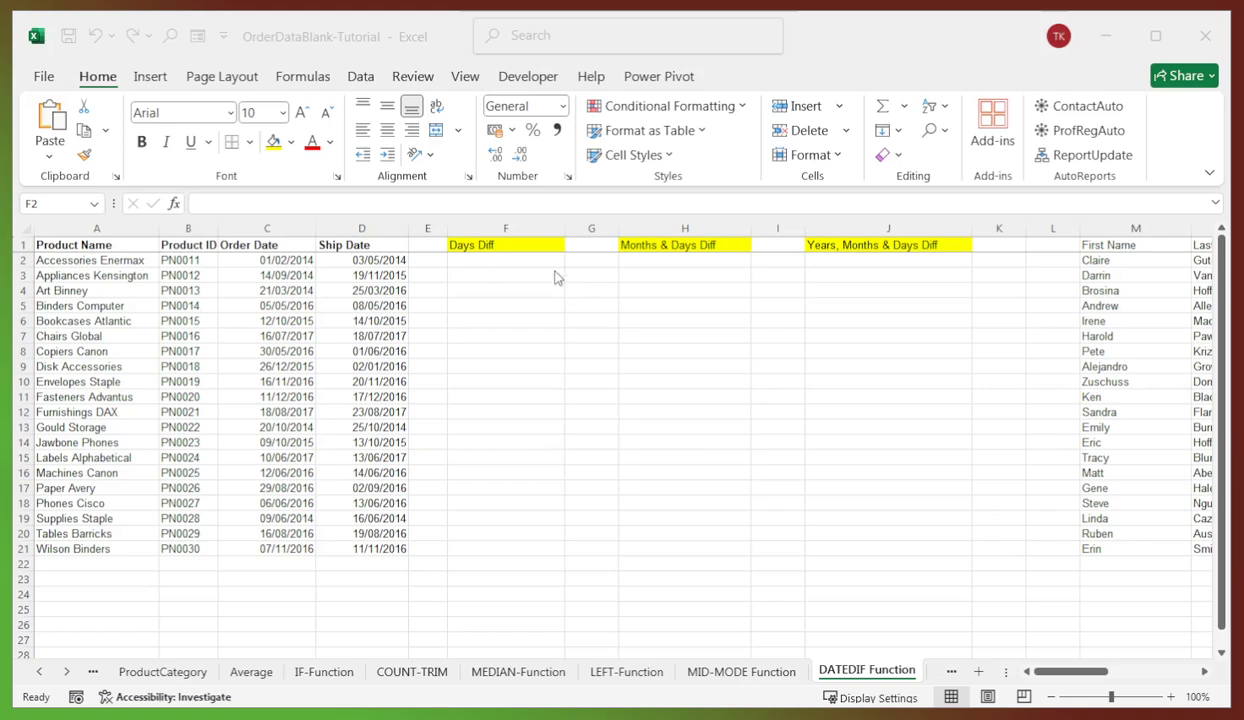
click(508, 261)
click(365, 203)
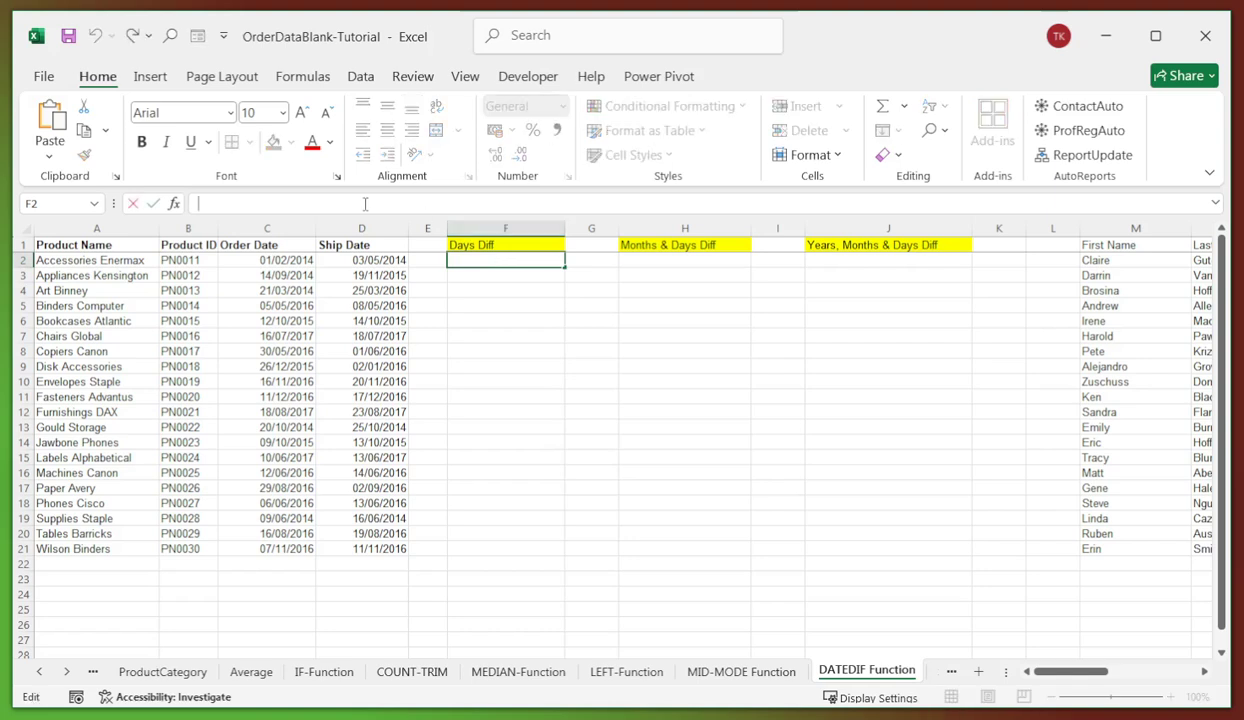
text(=DATEDIF(C2,D2,"d")&" Days")
key(Return)
- Fill the Days Diff formula down to F21, giving results like 91 Days and 431 Days
click(505, 350)
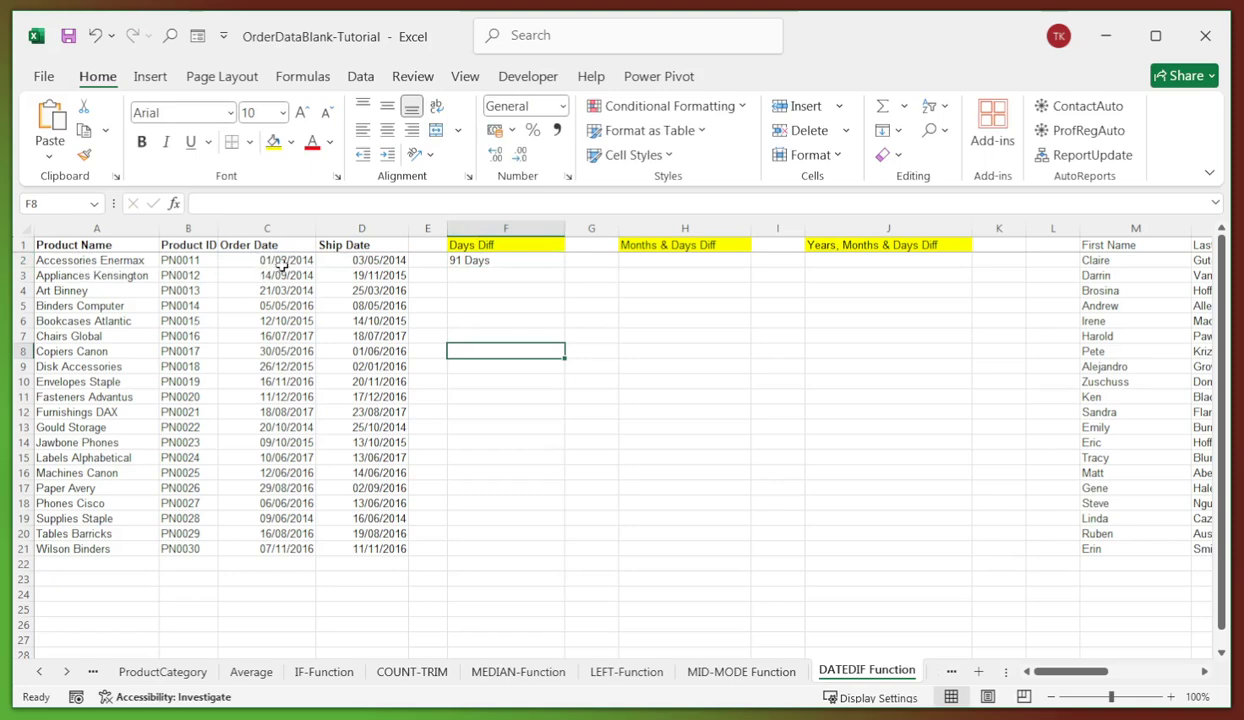
click(486, 260)
drag(568, 263, 558, 553)
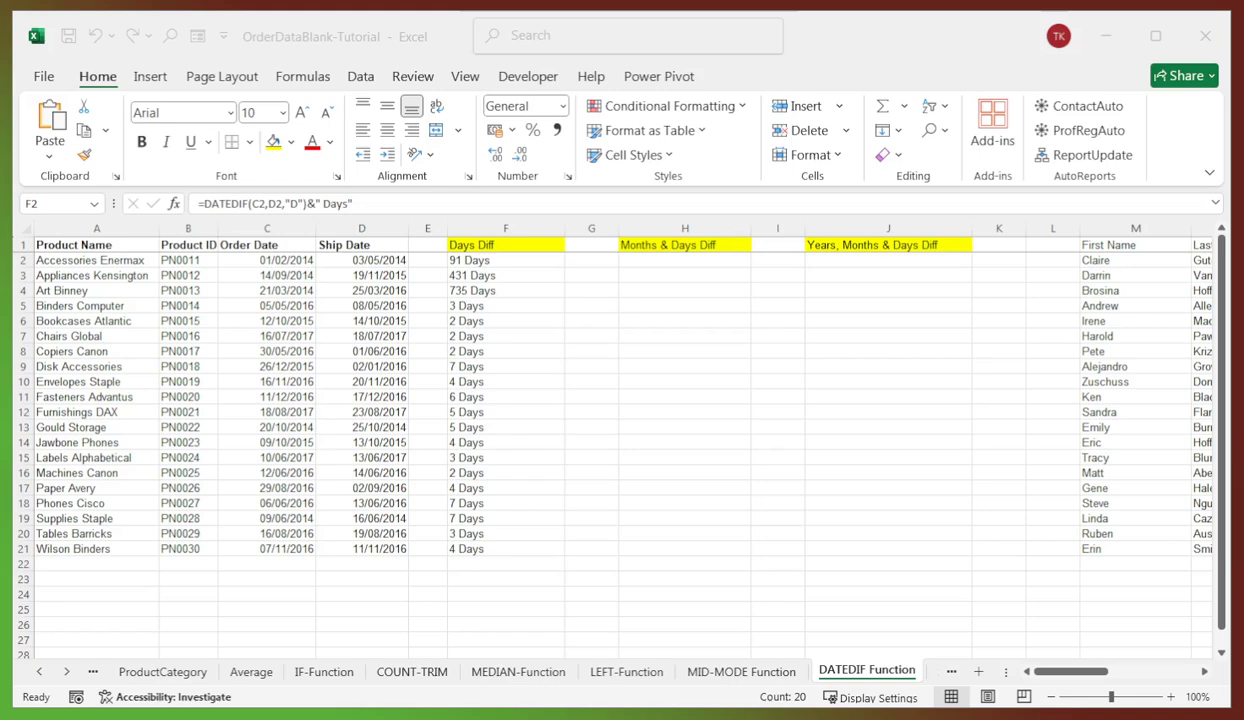
click(636, 264)
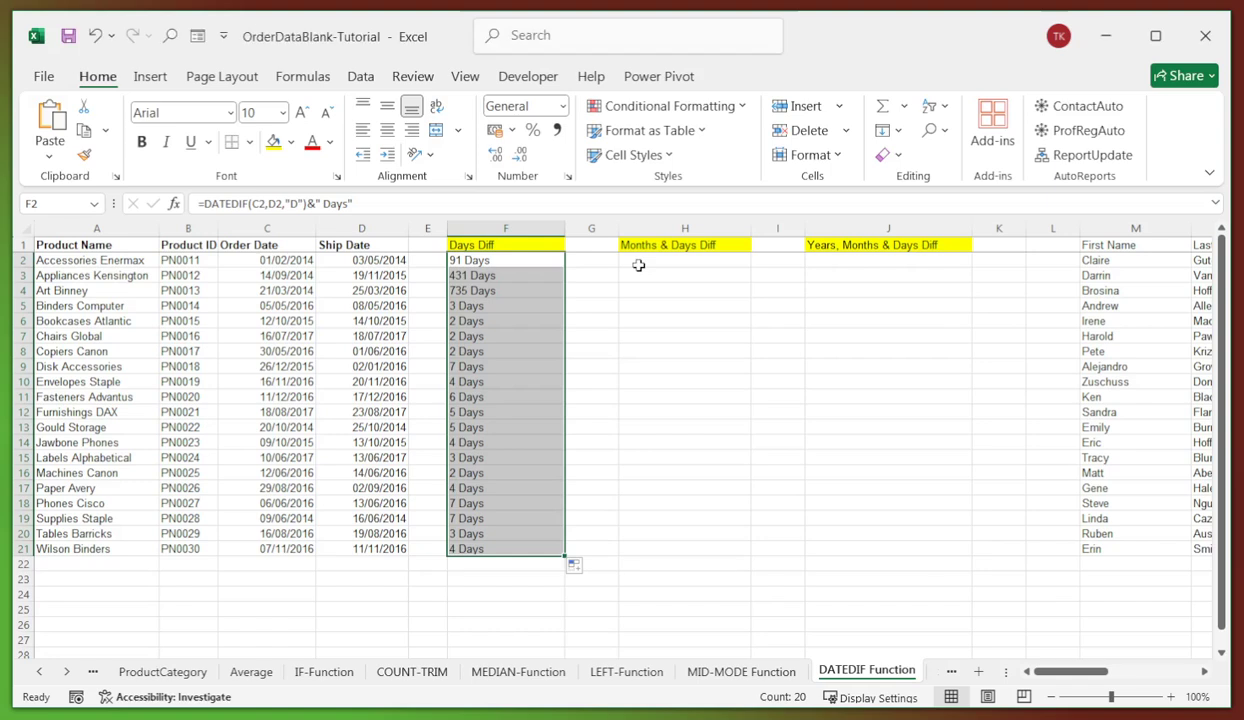
click(632, 261)
- Enter the YM/MD DATEDIF months-and-days formula in H2 and fill it down to H21
click(294, 203)
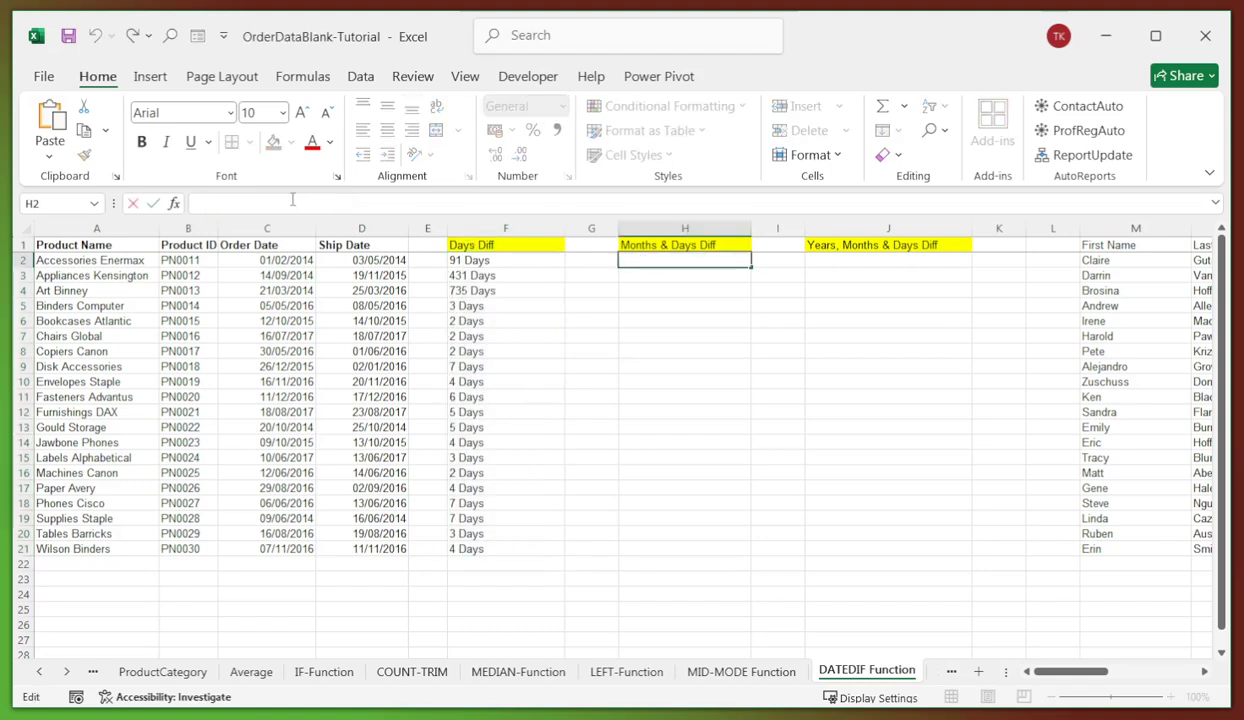
text(=DATEDIF(C2,D2,"YM")&" Months " & DATEDIF(C2,D2,"MD")&" Days")
key(Return)
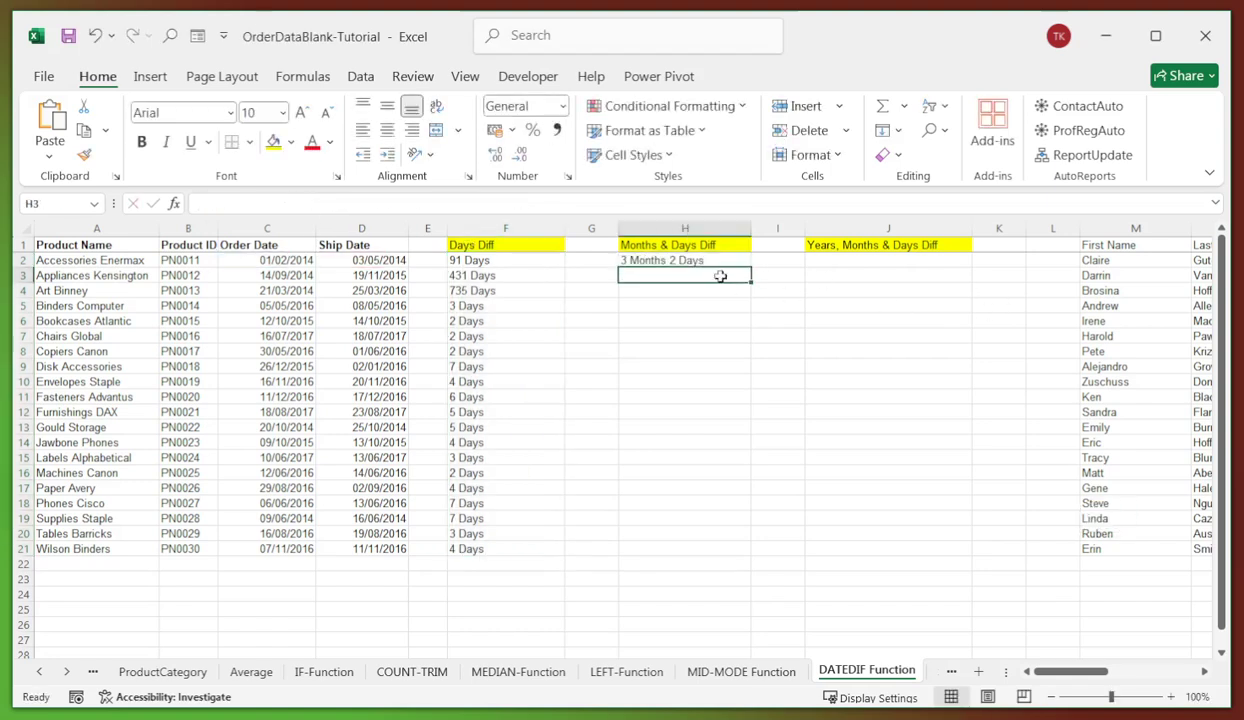
click(686, 258)
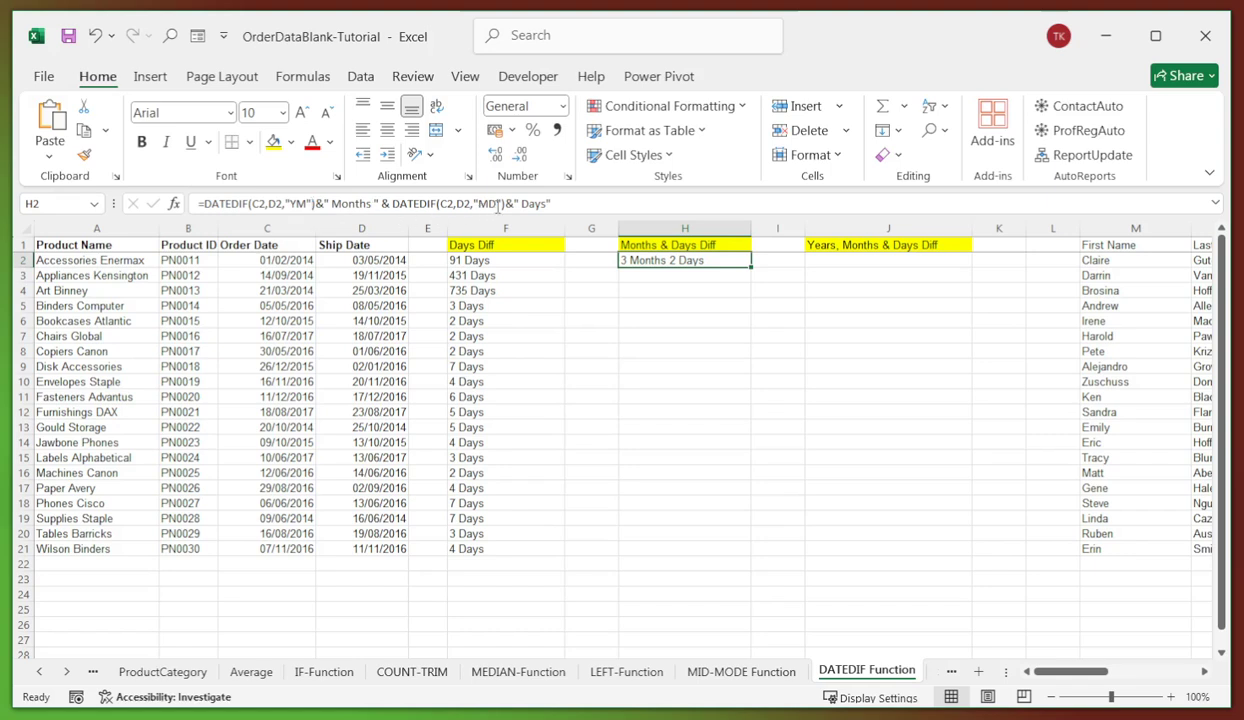
click(669, 306)
click(680, 261)
drag(755, 268, 740, 557)
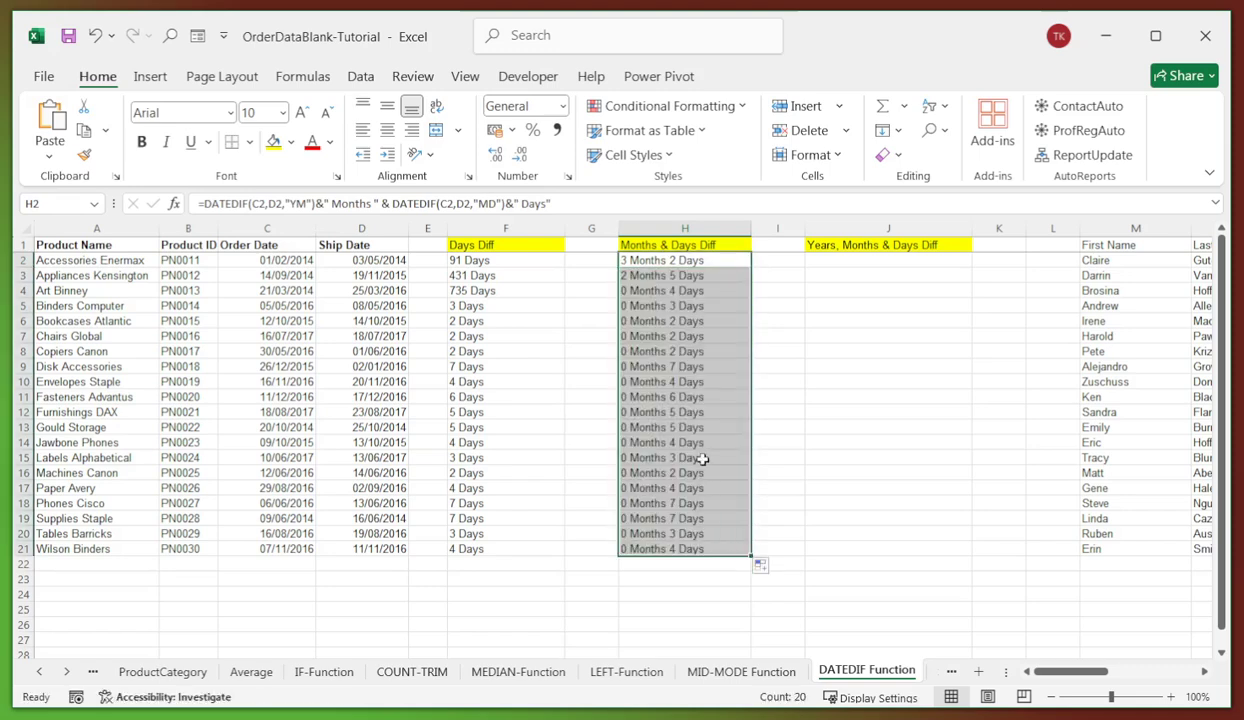
click(829, 265)
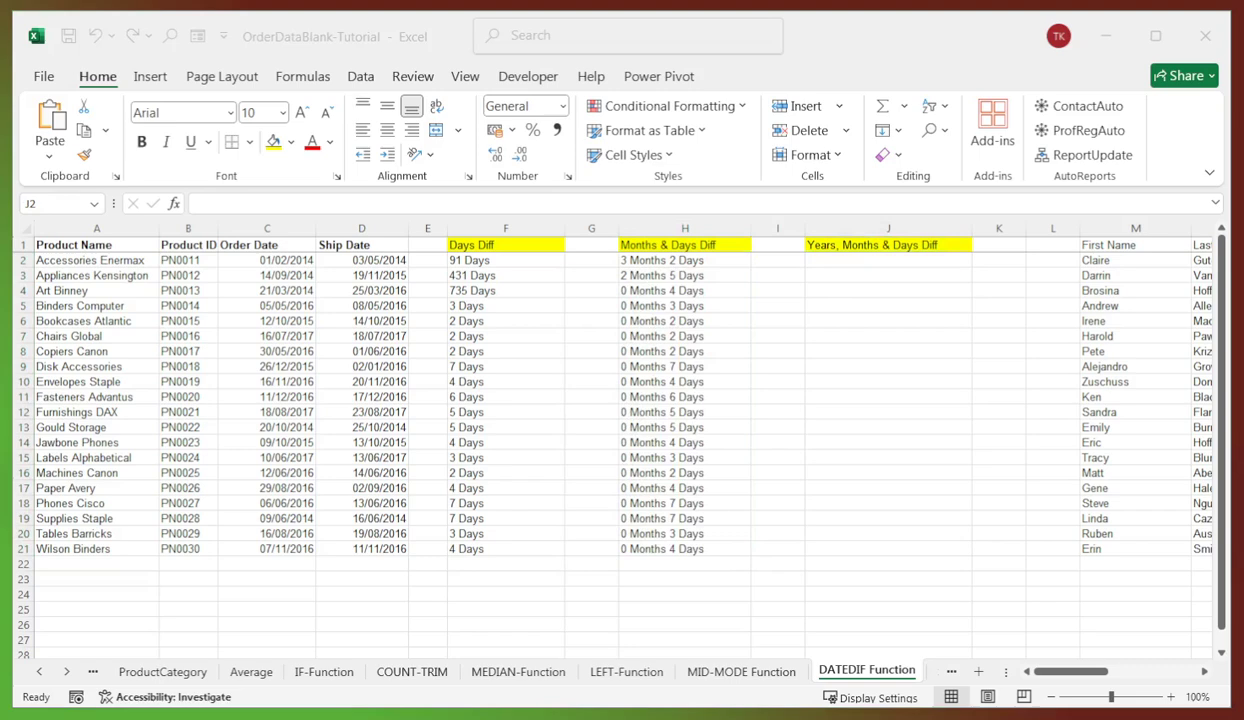
- Paste the Y/YM/MD DATEDIF formula into J2 and fill it down to J21
click(857, 263)
click(408, 200)
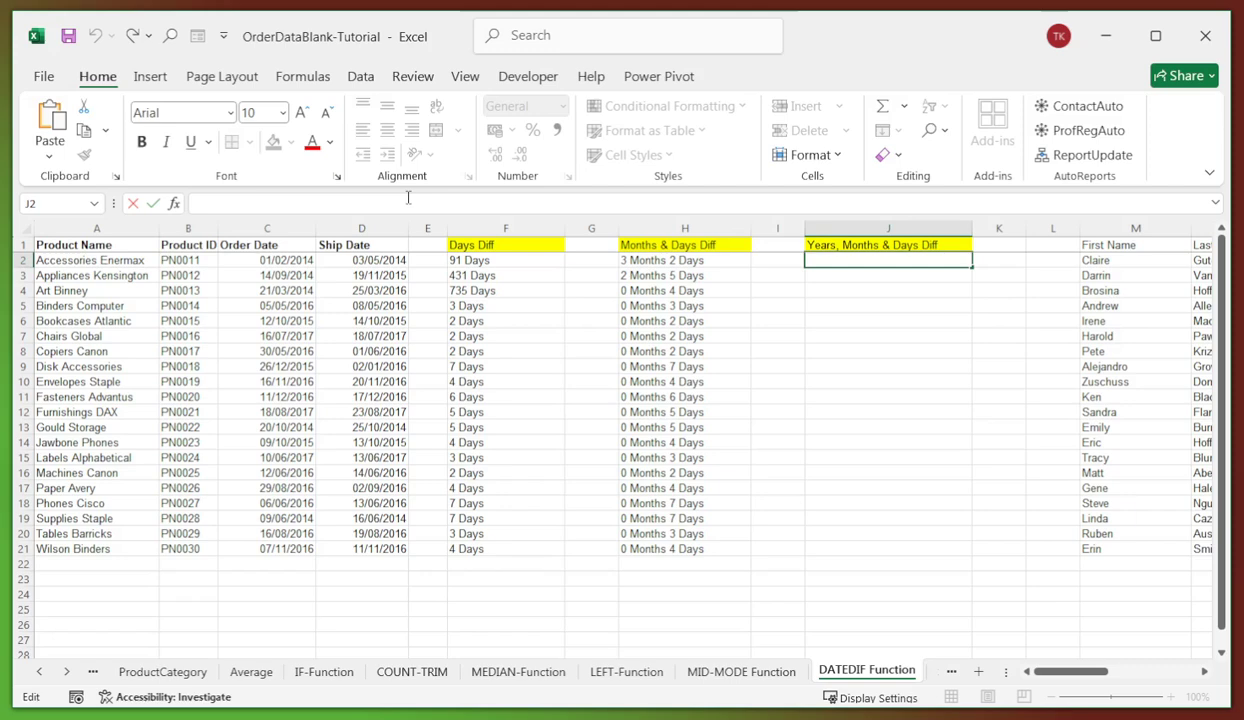
text(=DATEDIF(C2,D2,"Y")&" Years "&DATEDIF(C2,D2,"YM")&" Months "&DATEDIF(C2,D2,"MD")&" Days")
key(Return)
click(930, 350)
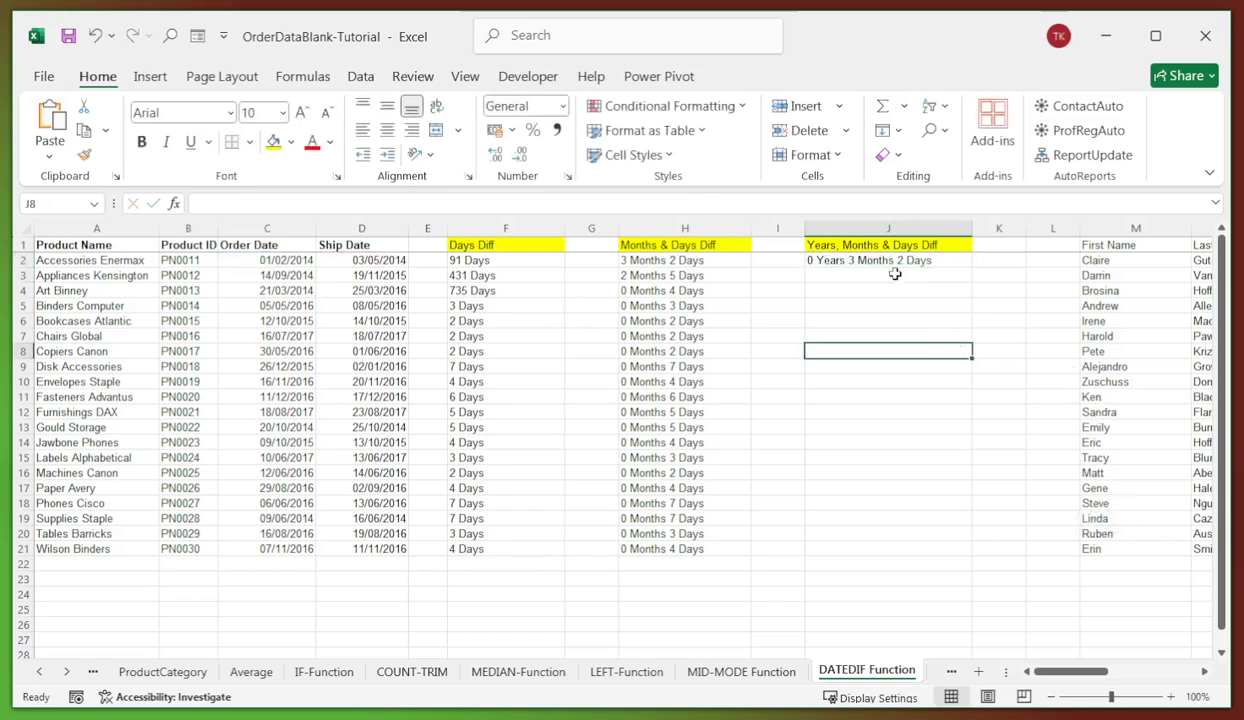
click(893, 265)
drag(969, 267, 946, 560)
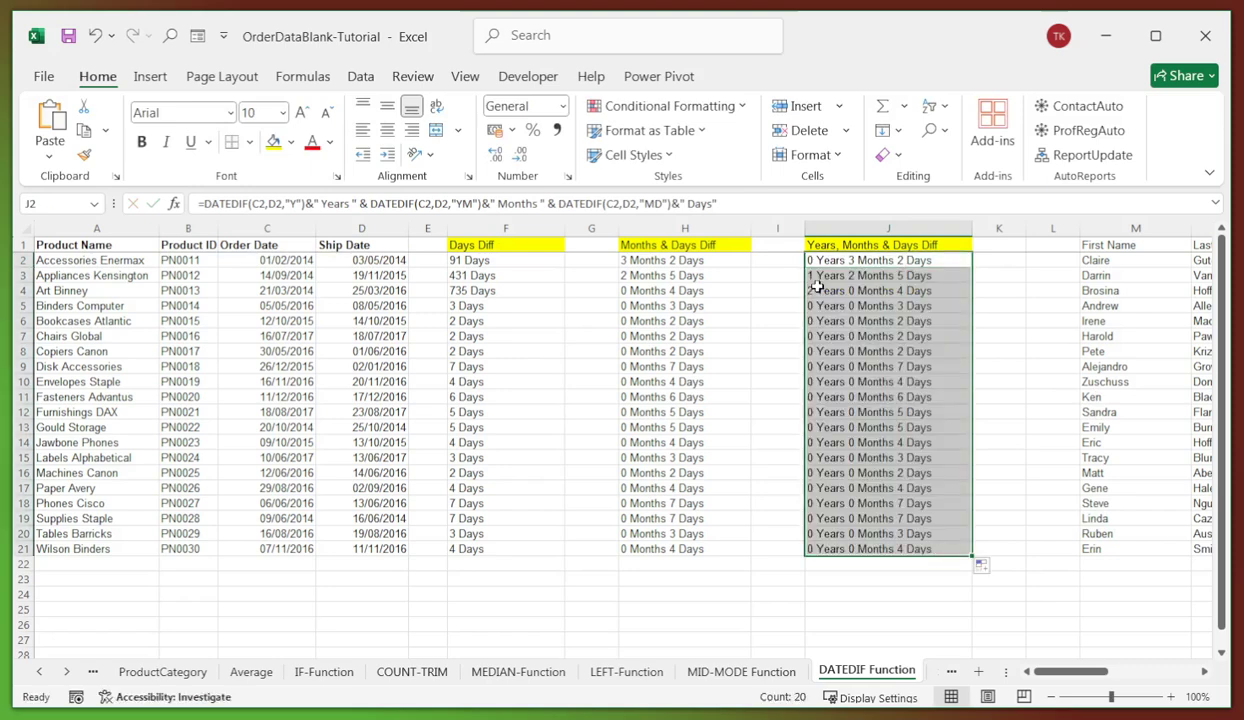
click(887, 306)
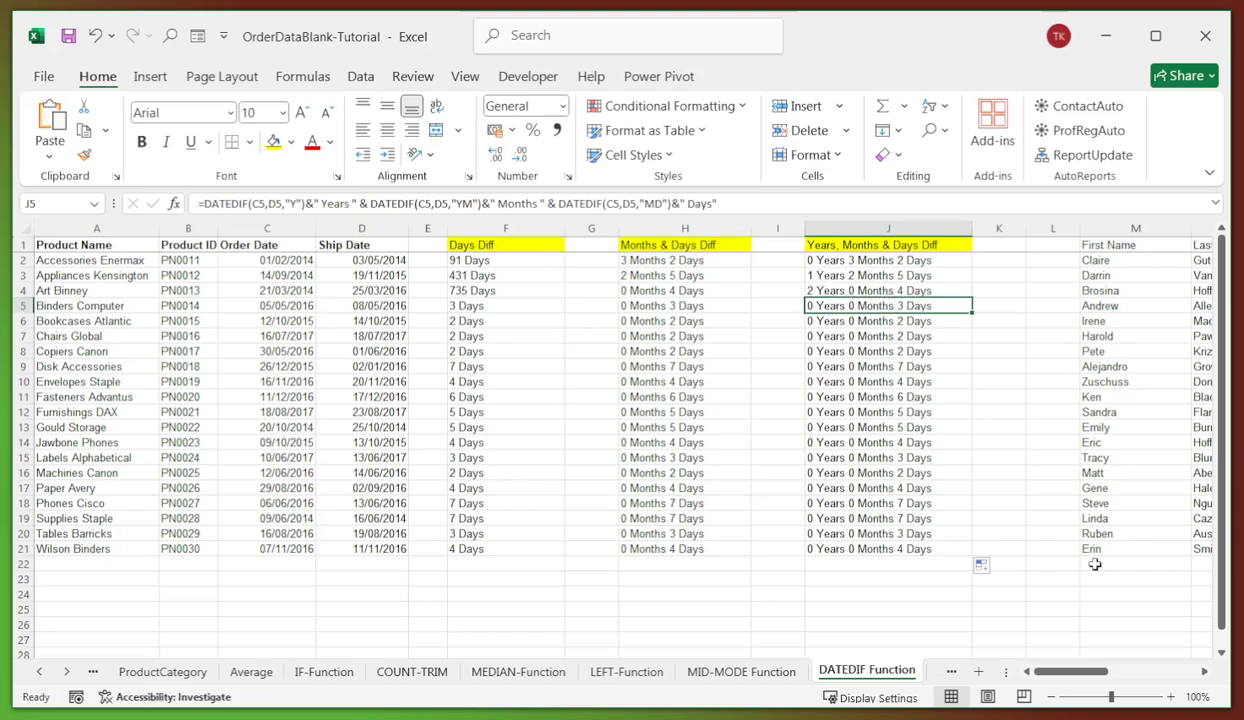
click(778, 382)
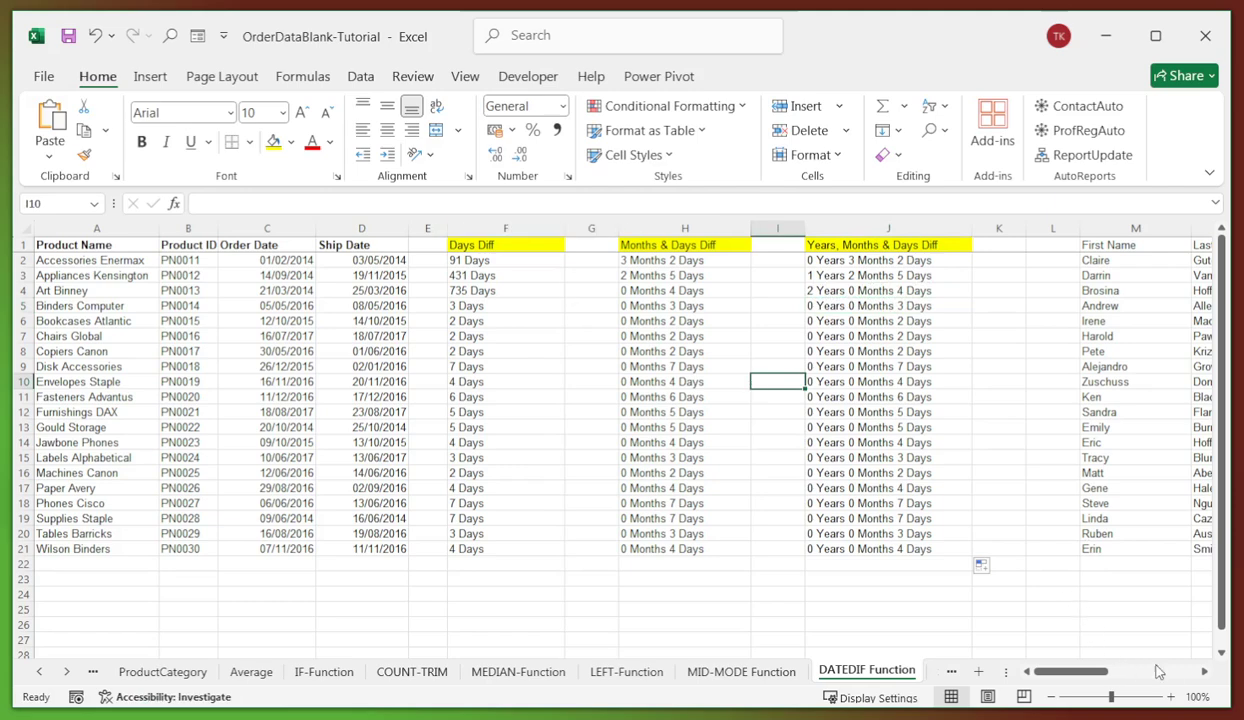
- Enter =CONCATENATE(M2," ",N2) in O2 to join first and last name
click(1204, 672)
click(1204, 672)
click(1204, 672)
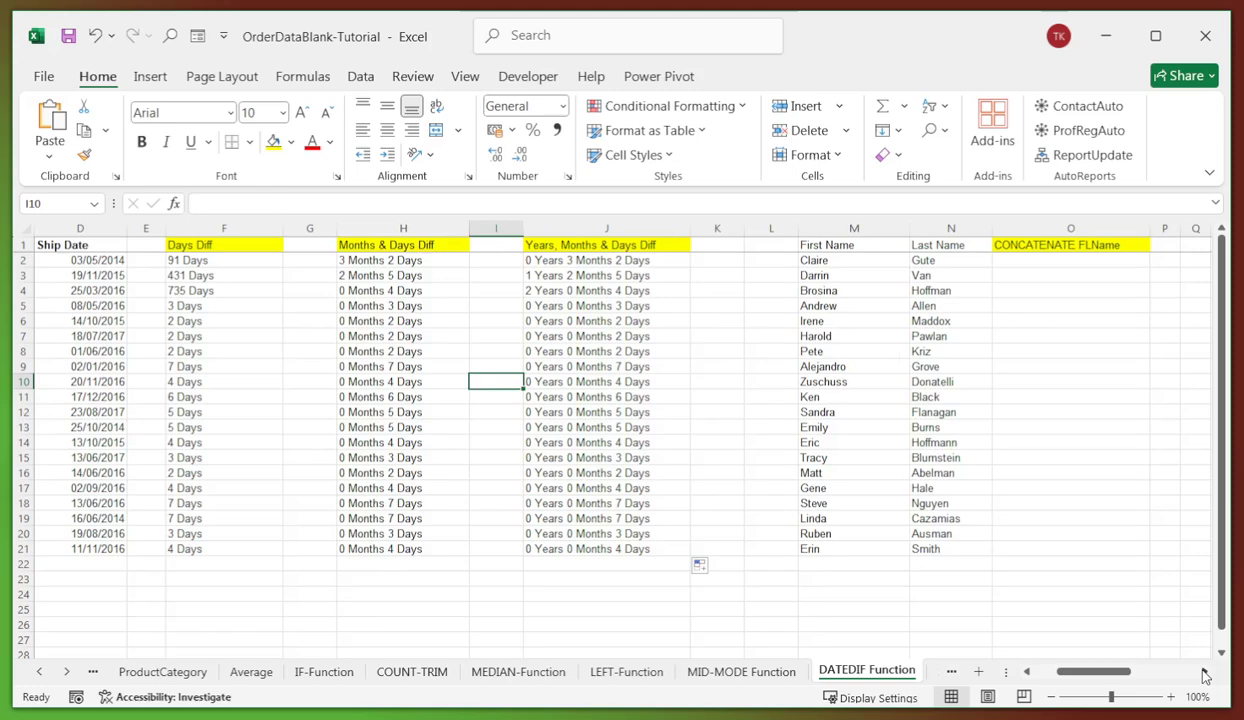
click(1204, 672)
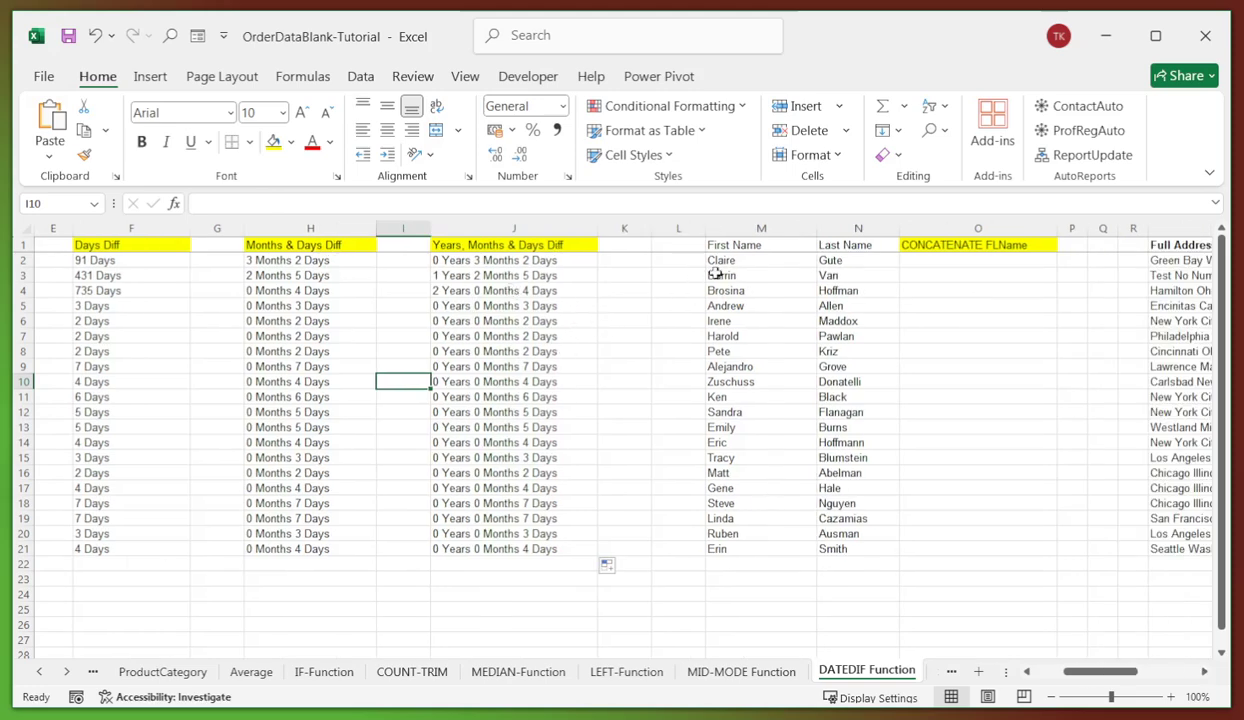
click(745, 262)
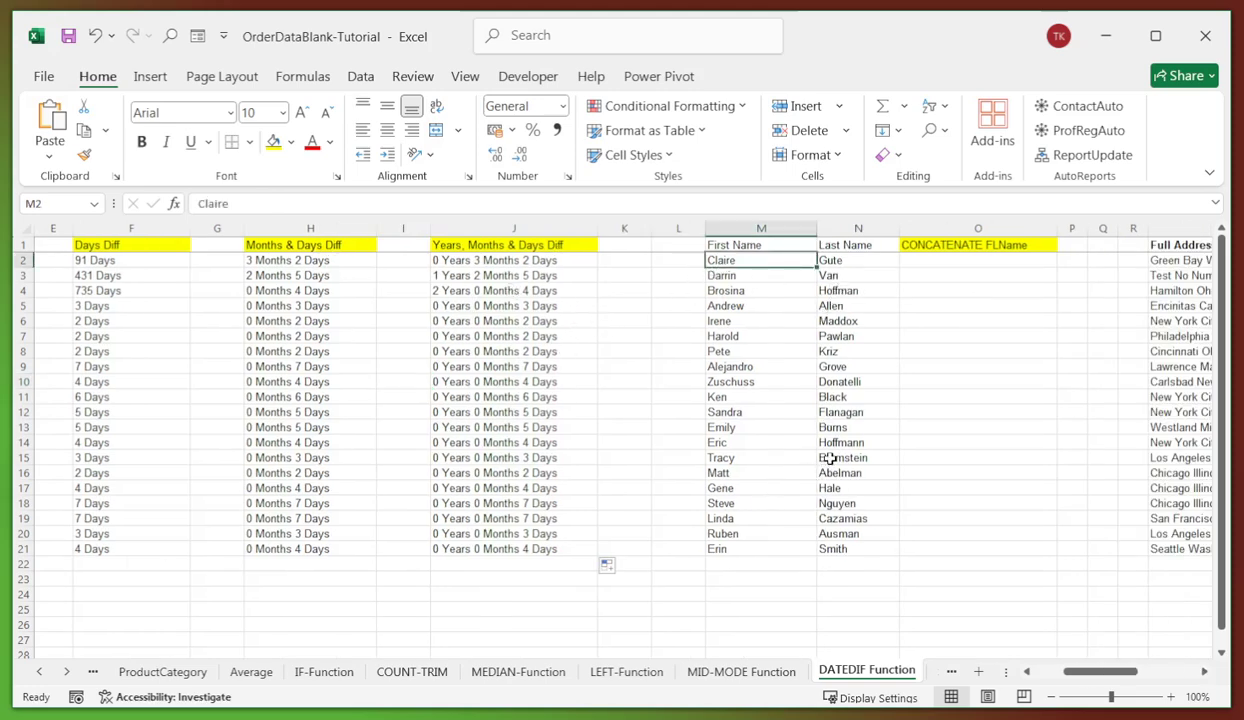
click(928, 265)
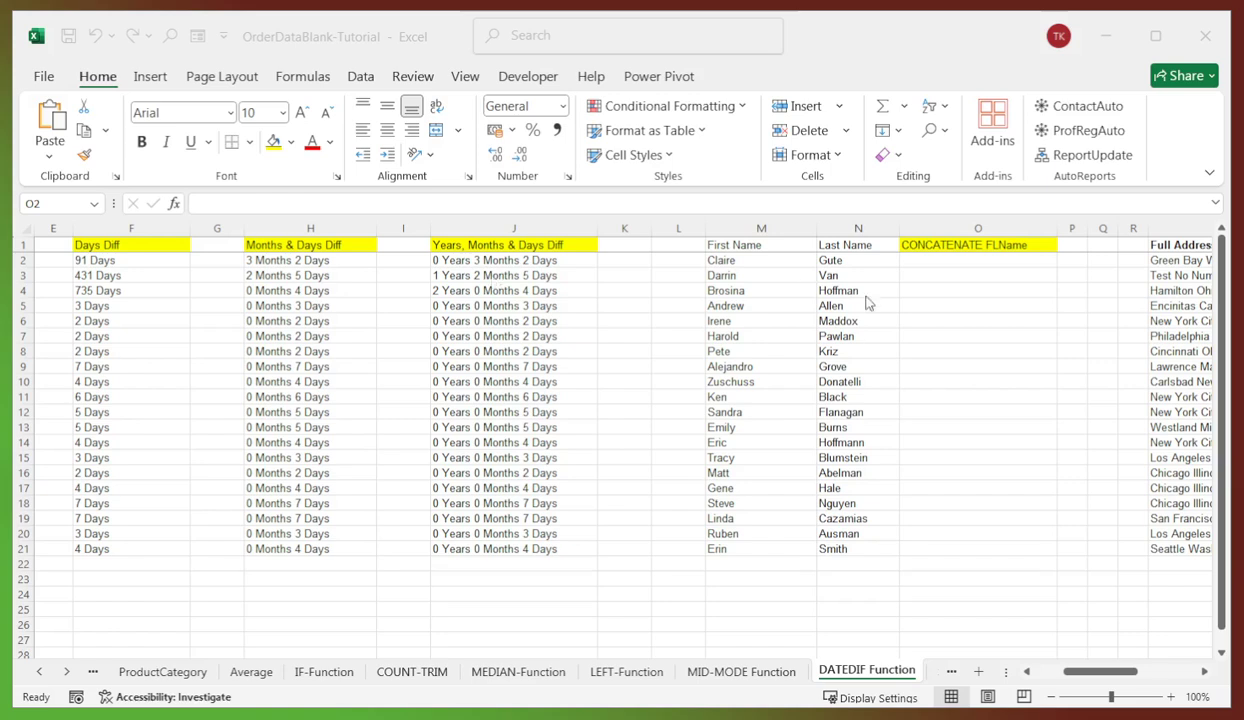
click(904, 259)
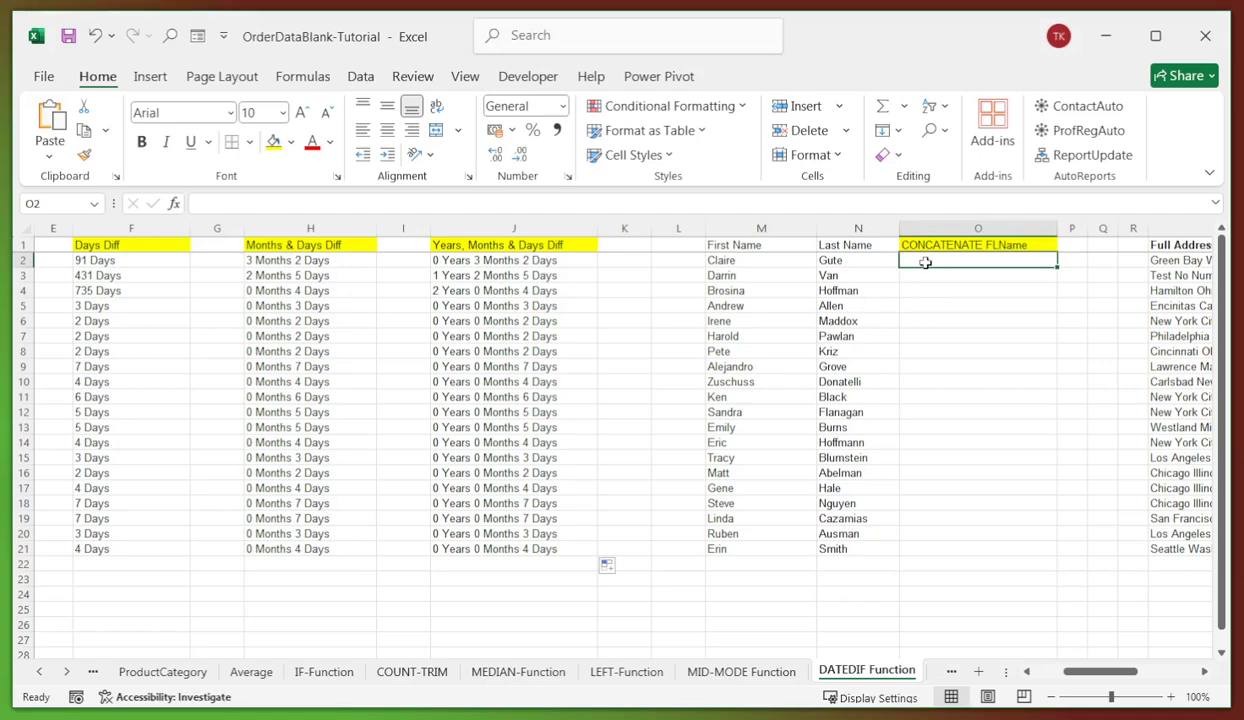
click(441, 203)
text(=CONCATENATE(M2," ",N2))
key(Return)
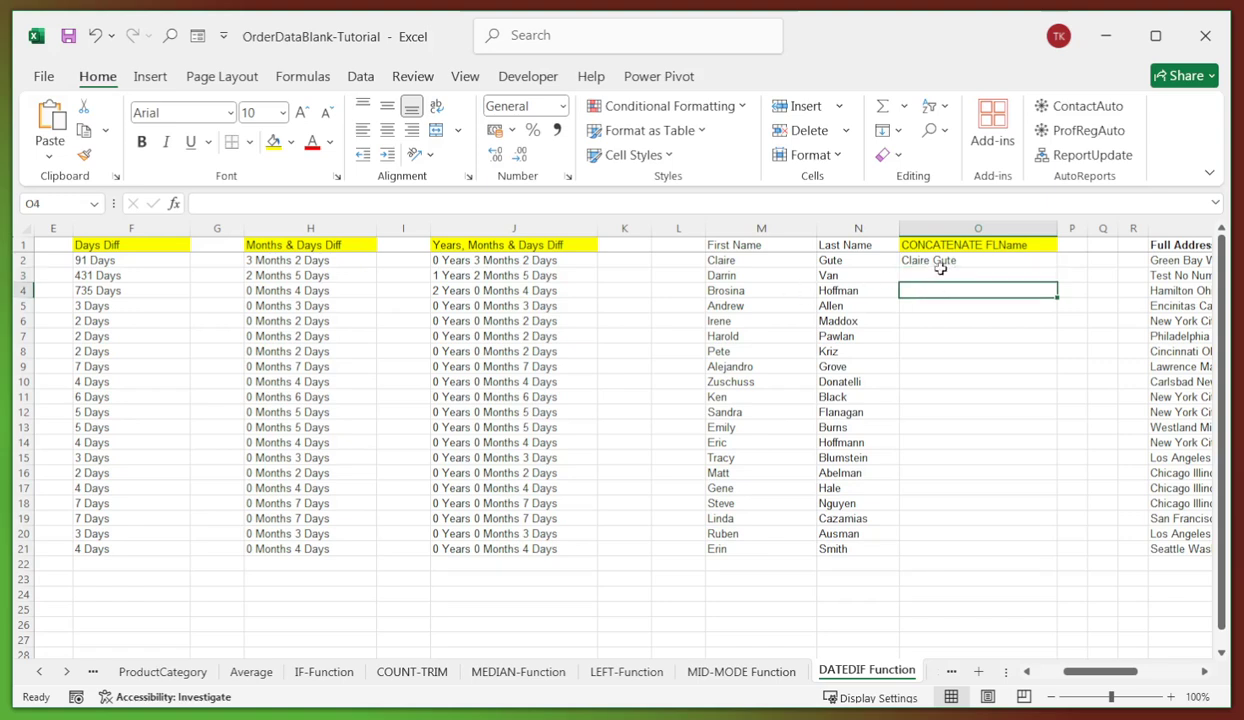
- Fill the CONCATENATE full-name formula down to O21
click(921, 259)
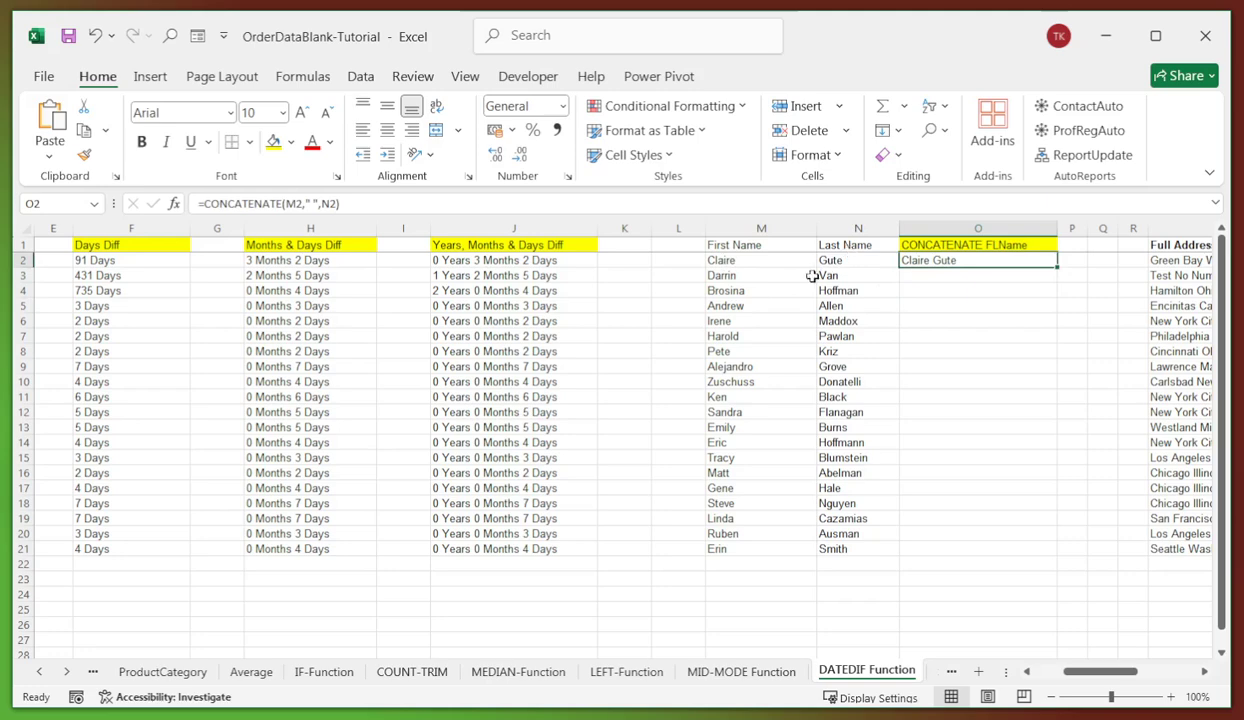
click(966, 291)
click(931, 260)
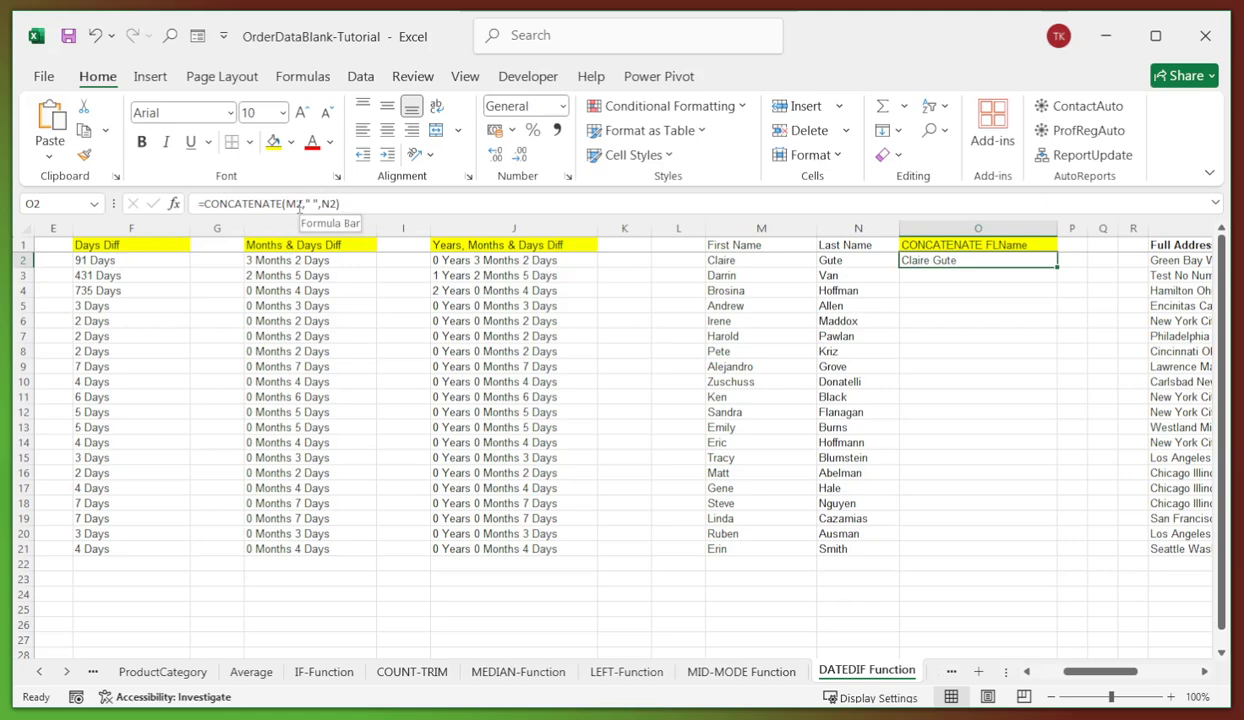
drag(1056, 266, 1050, 553)
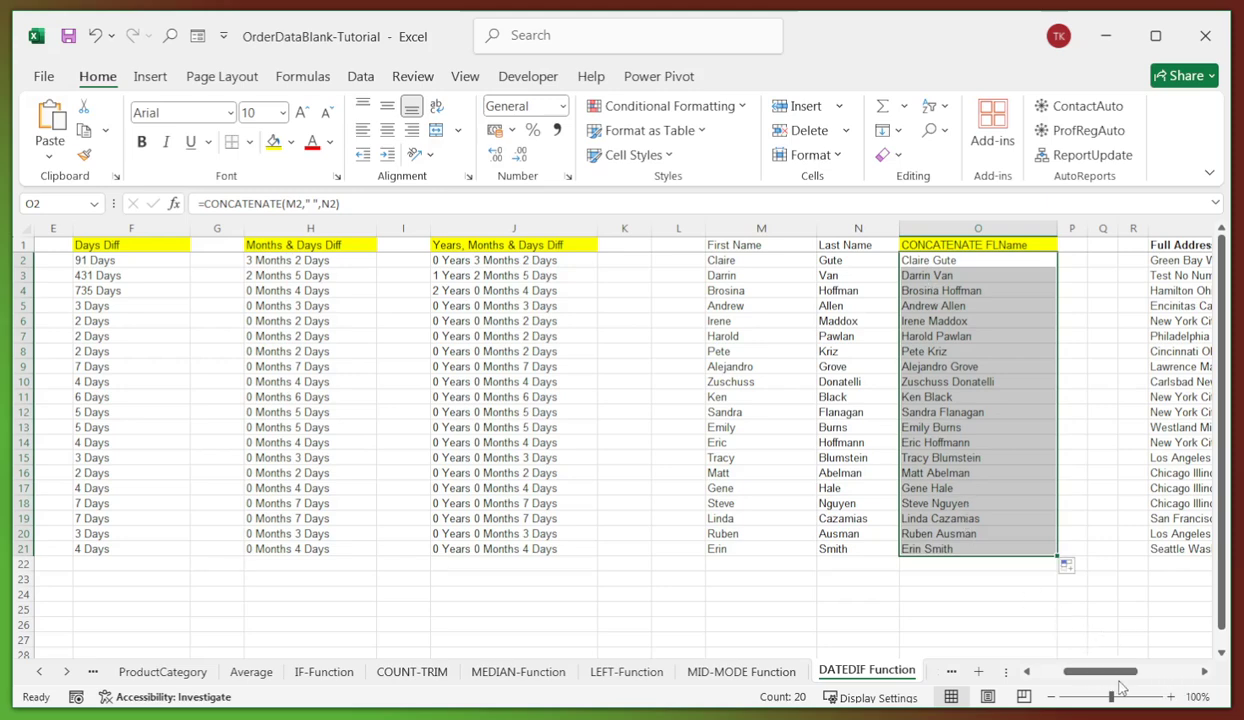
click(1205, 673)
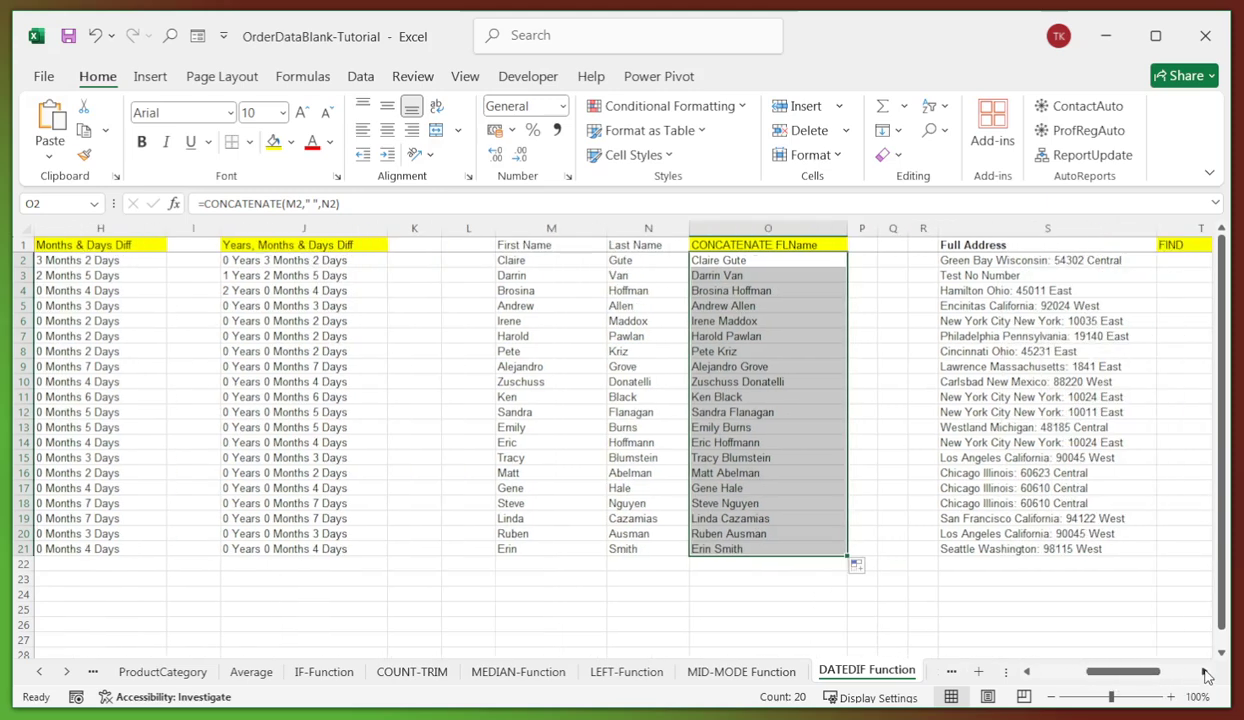
click(1205, 673)
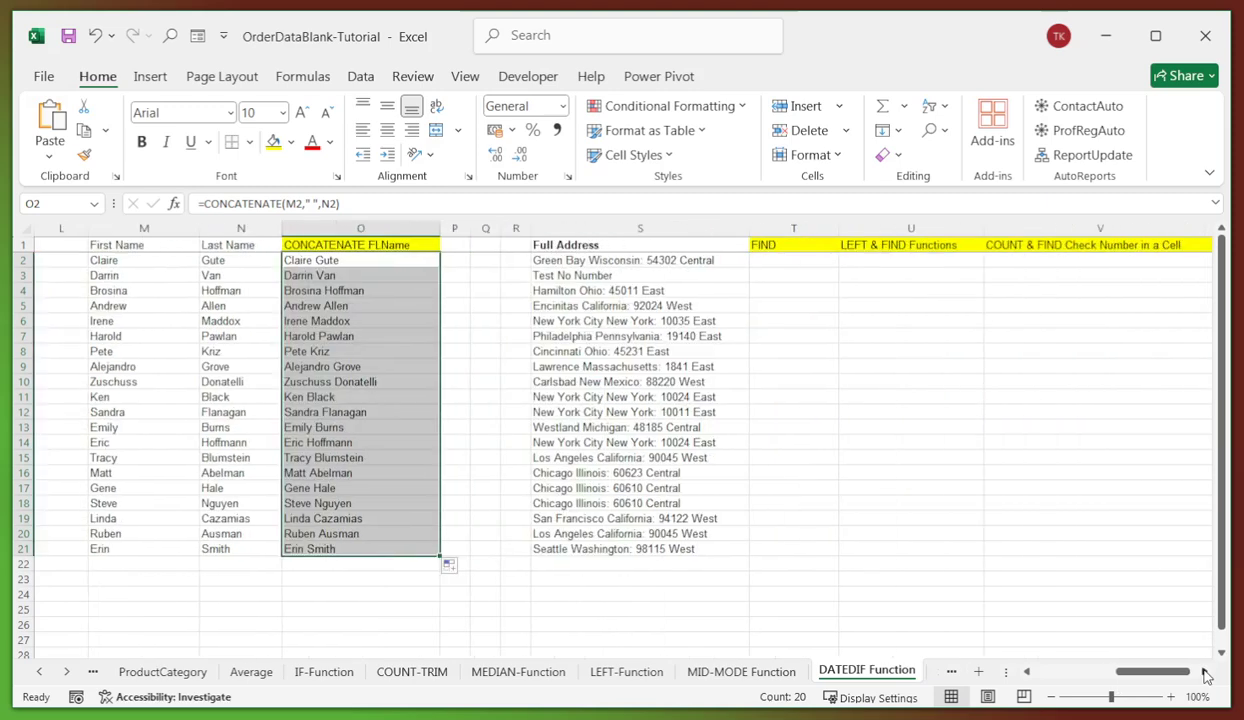
- Enter =FIND("4",S2) in T2 to locate the first 4 in the address
click(1205, 673)
click(1205, 673)
click(630, 262)
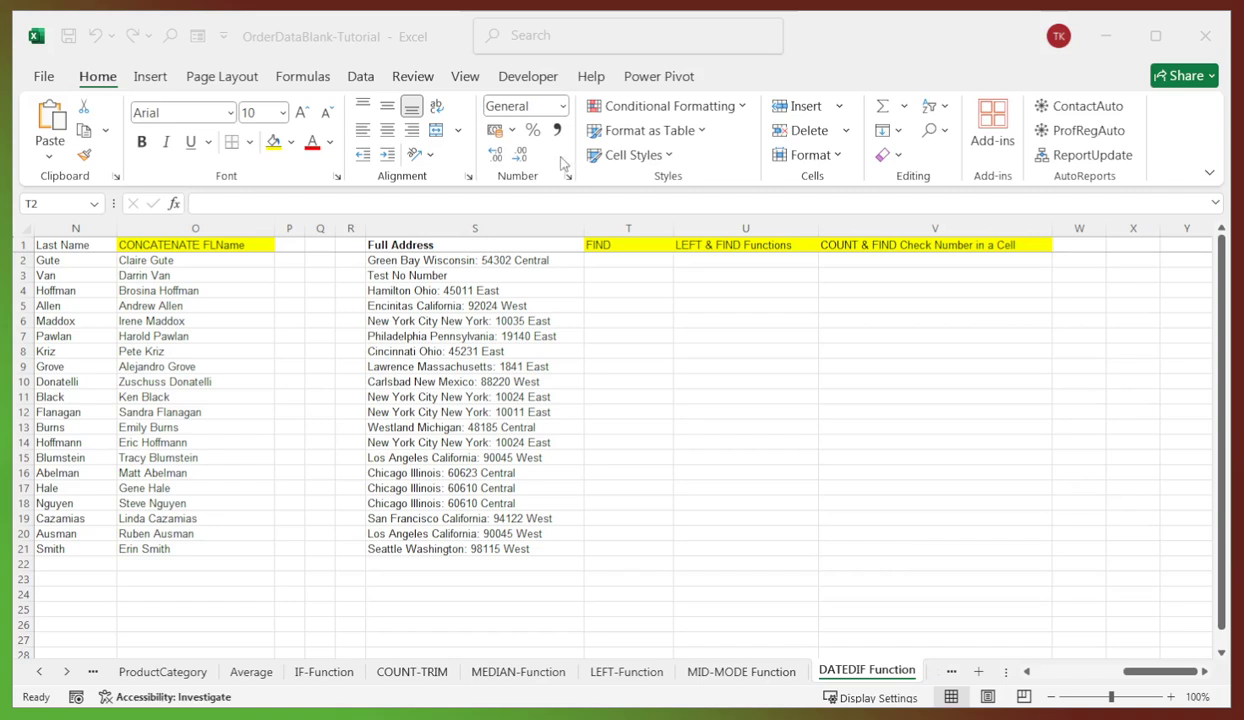
click(600, 262)
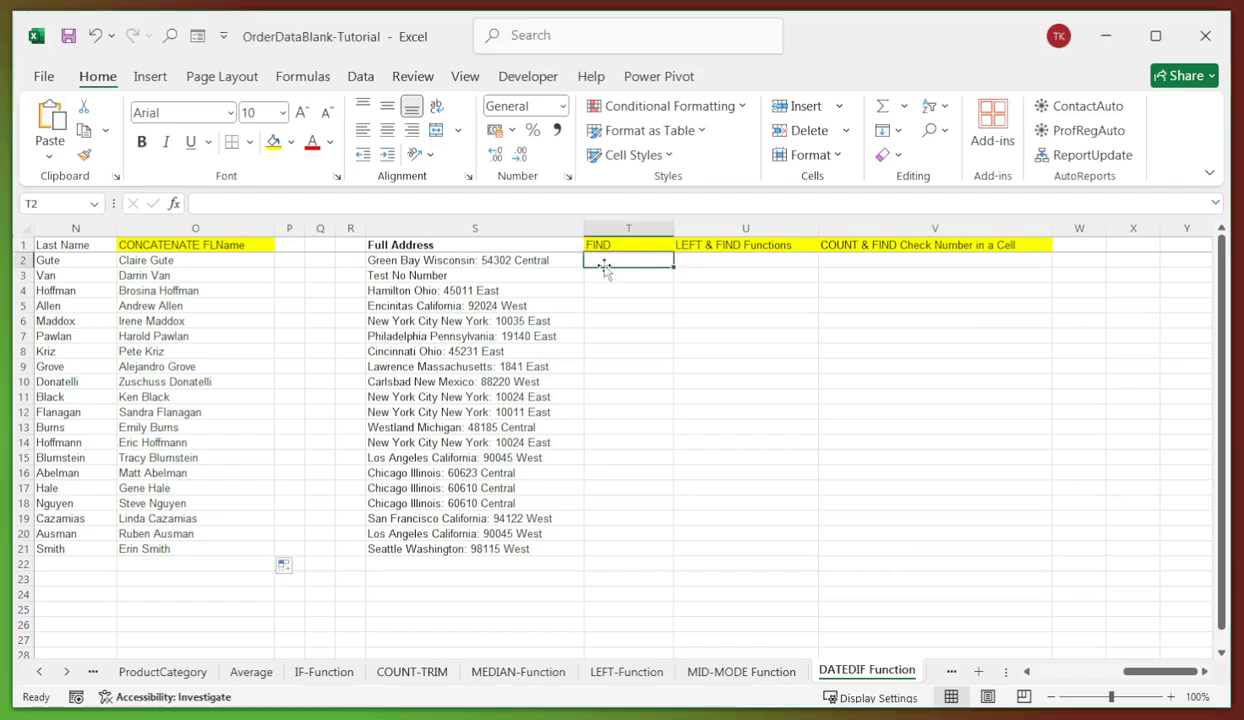
click(383, 205)
text(=FIND("4",S2))
key(Return)
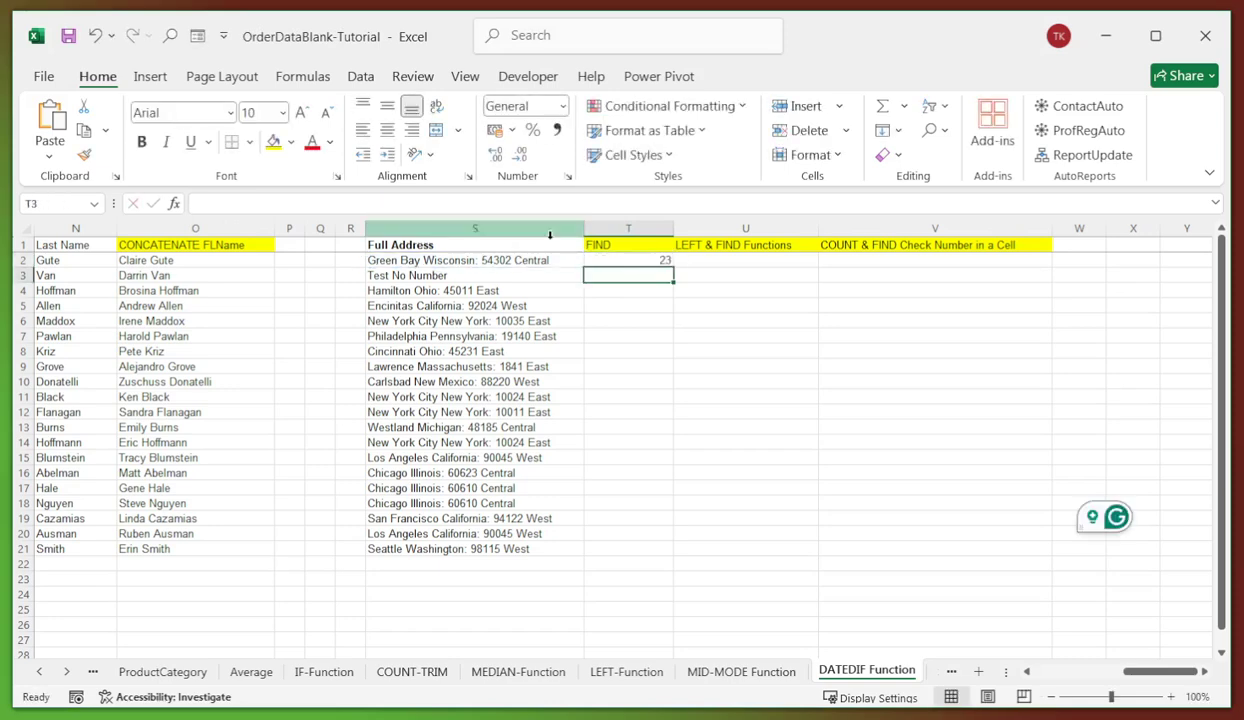
- Fill the FIND formula down to T21 and review results, including the #VALUE! error
click(629, 258)
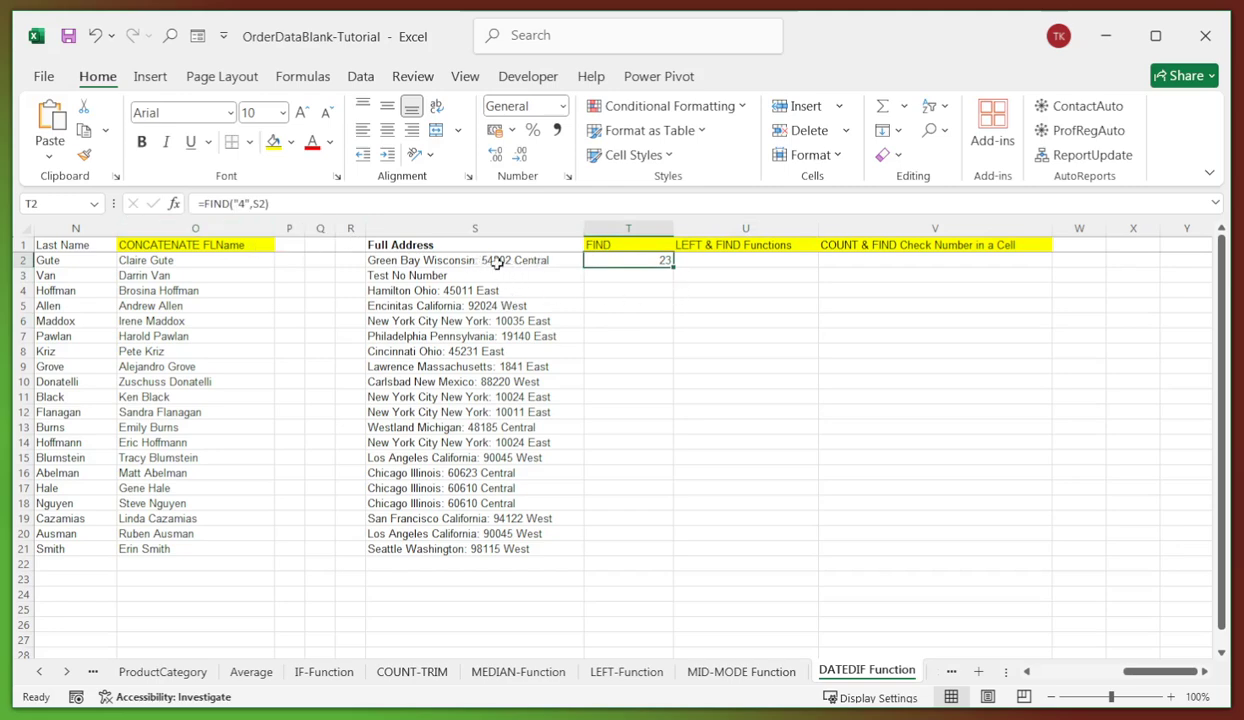
drag(673, 268, 668, 552)
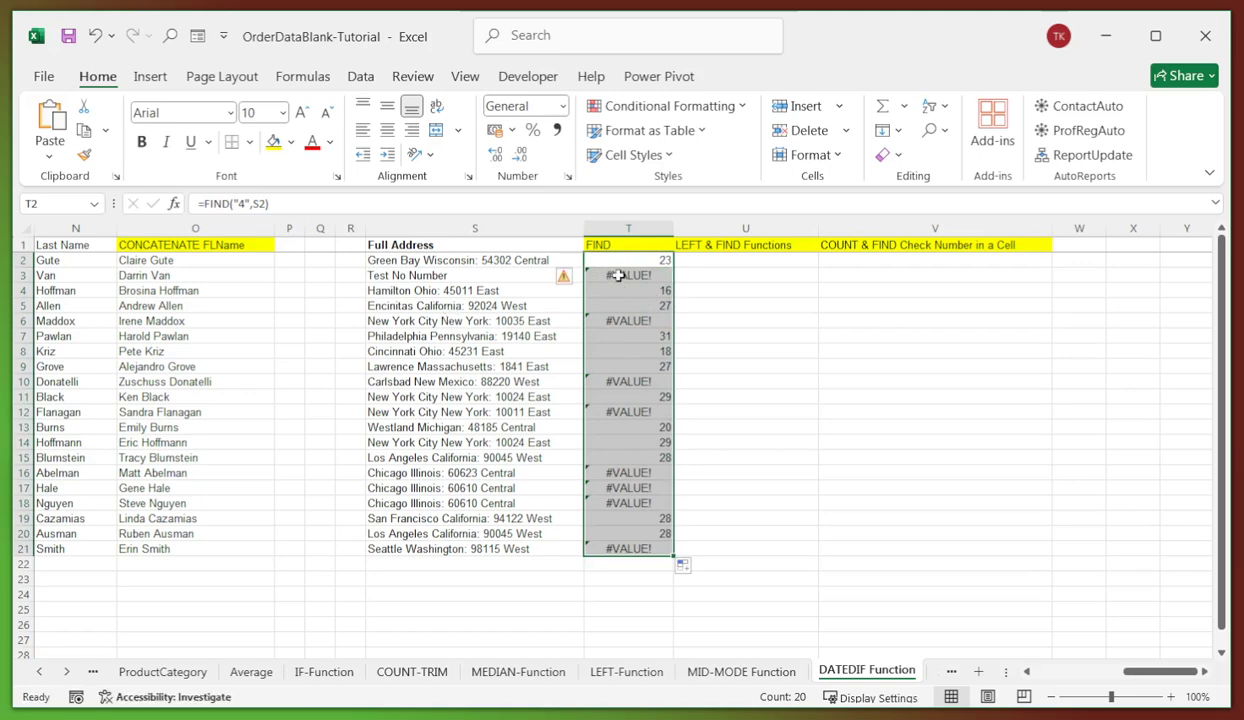
click(600, 273)
click(612, 381)
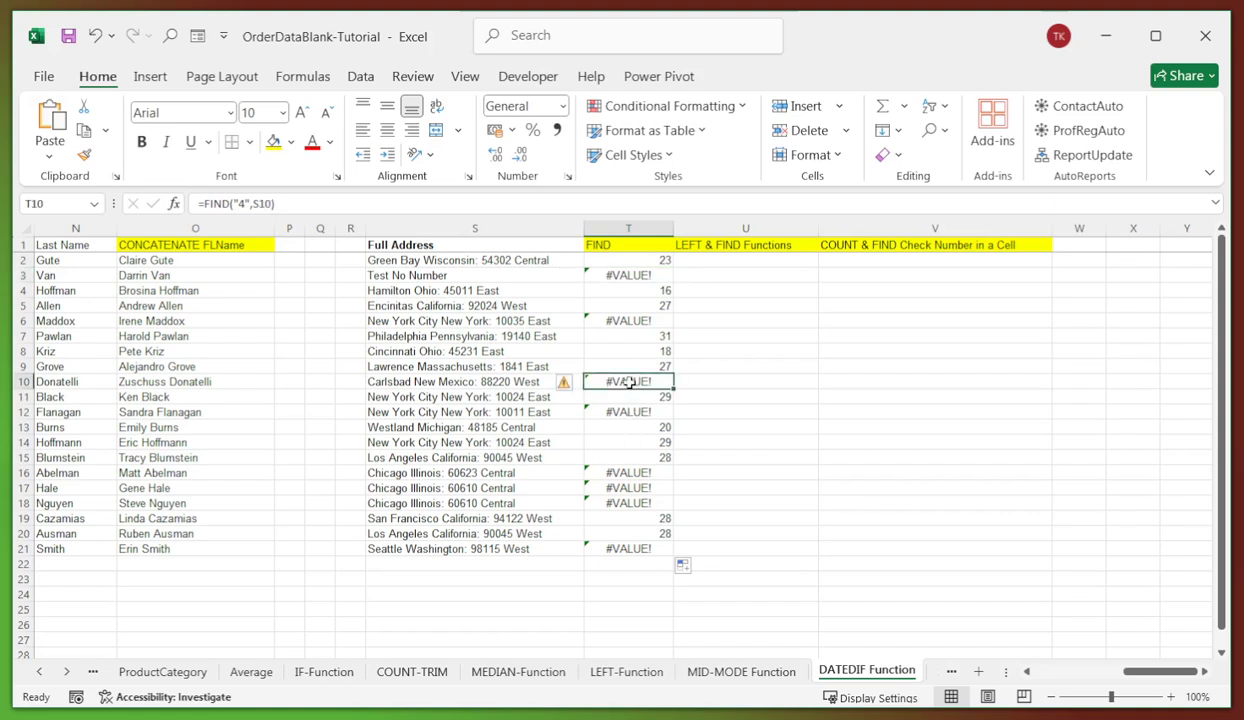
click(618, 549)
drag(628, 260, 630, 553)
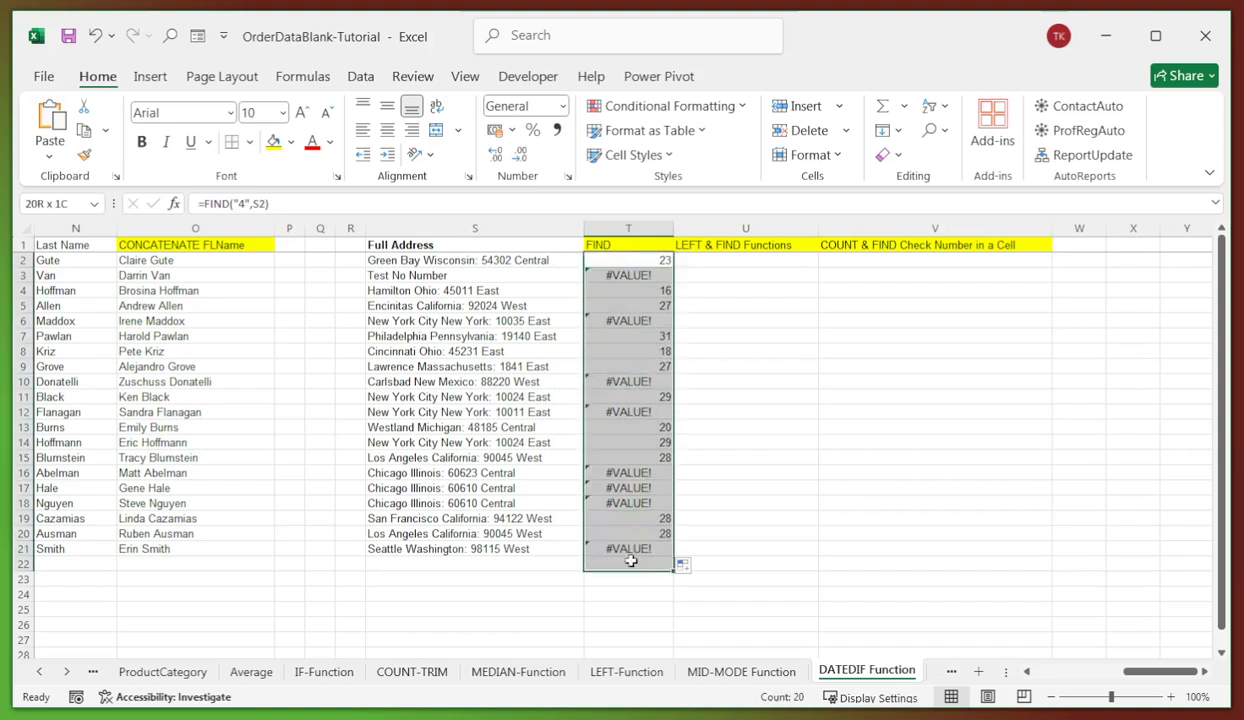
click(722, 258)
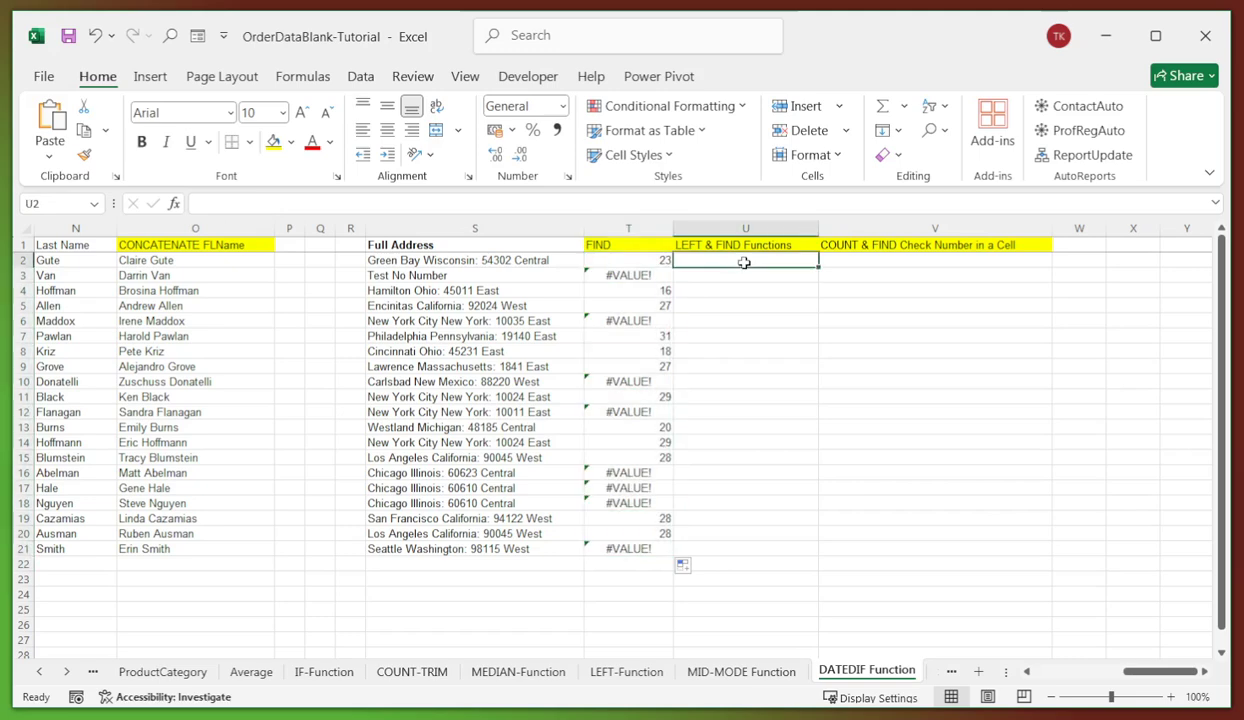
- Enter =LEFT(S2,FIND(" ",S2)-1) in U2 and fill it down to U21
click(716, 288)
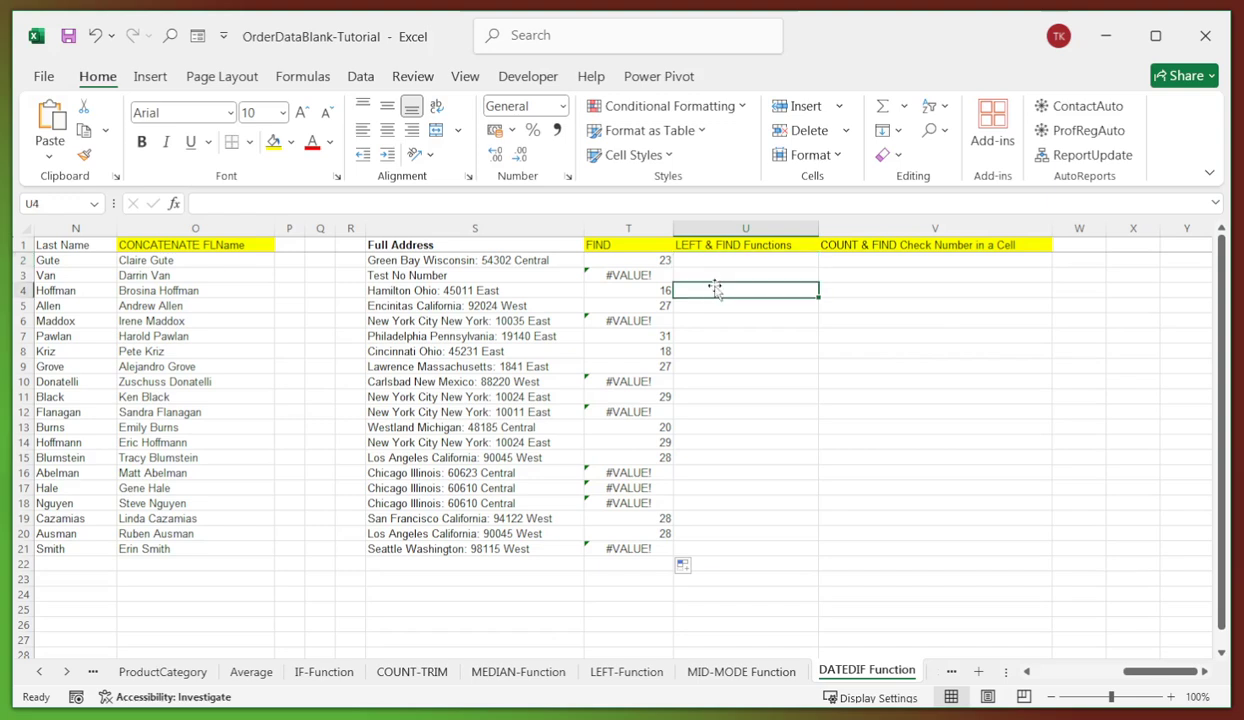
click(718, 261)
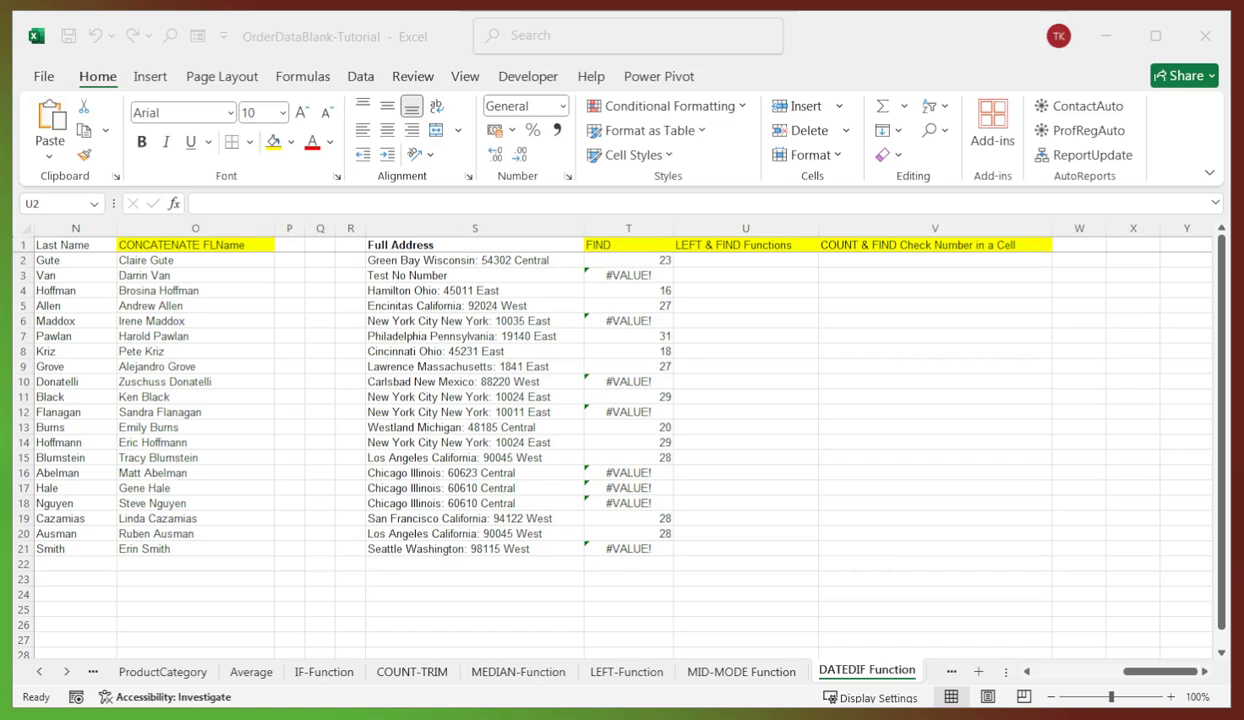
click(756, 259)
click(313, 202)
text(=LEFT(S2,FIND(" ",S2,1)-1))
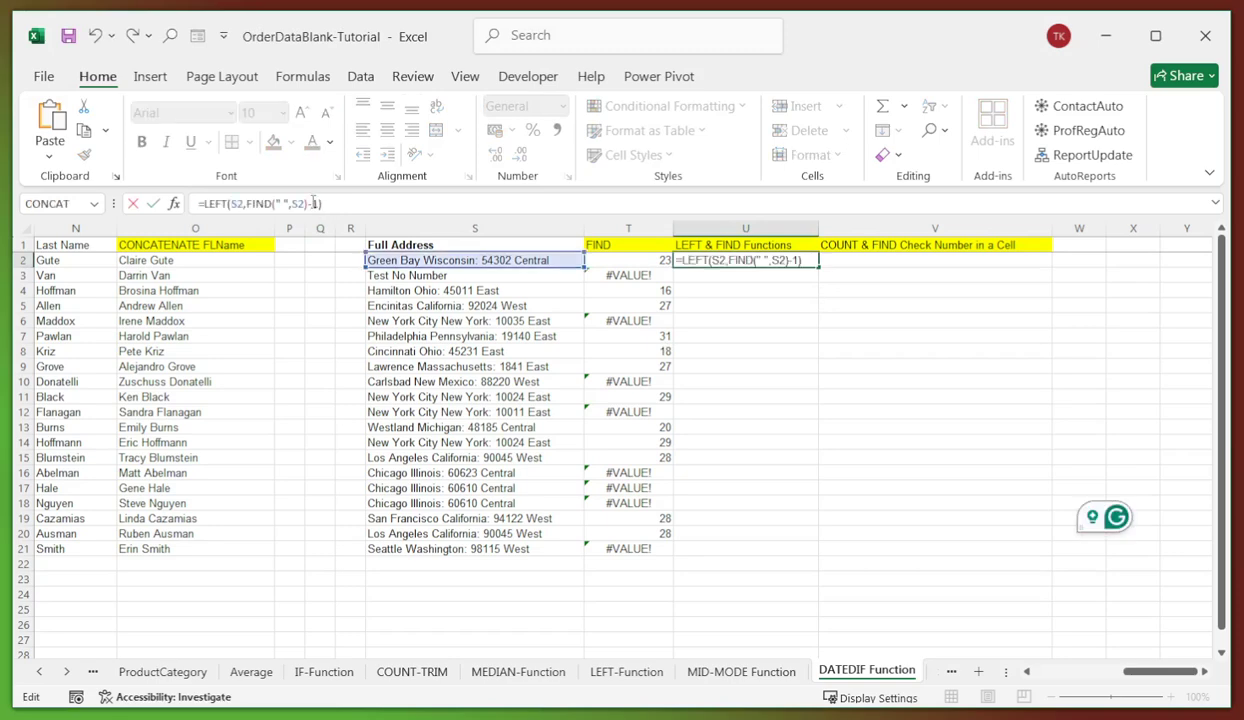
key(Return)
click(754, 291)
click(690, 254)
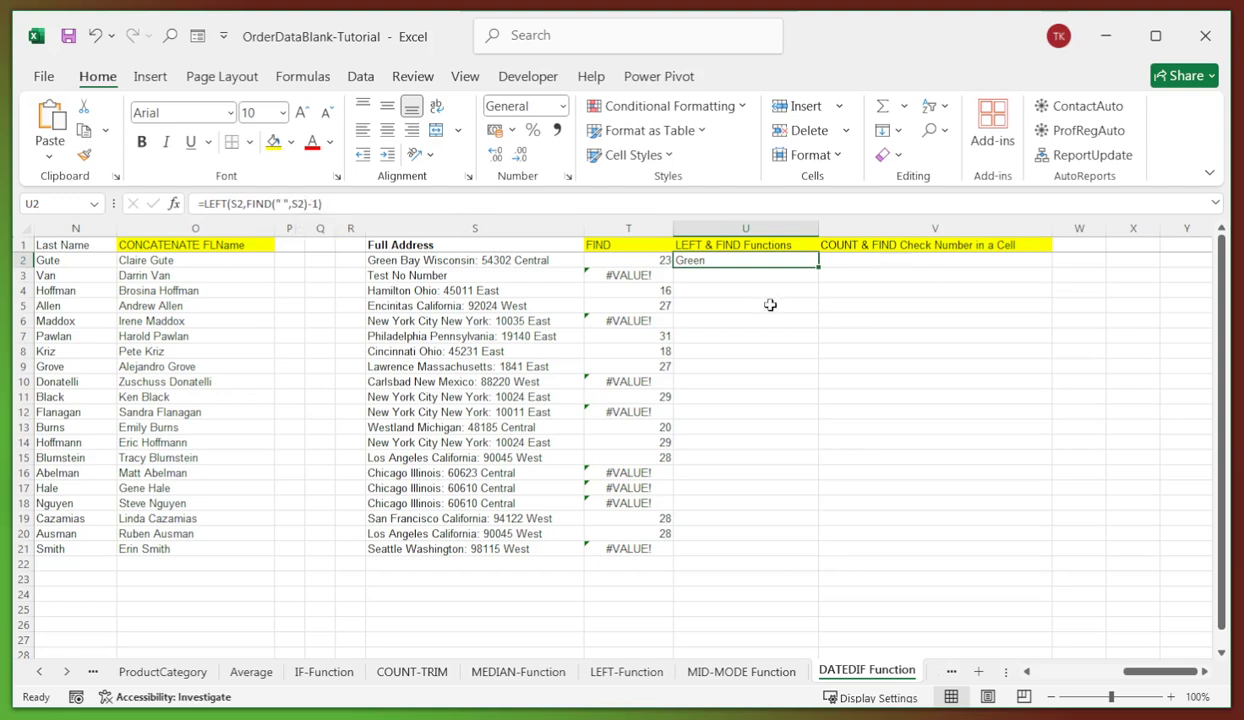
drag(818, 266, 812, 558)
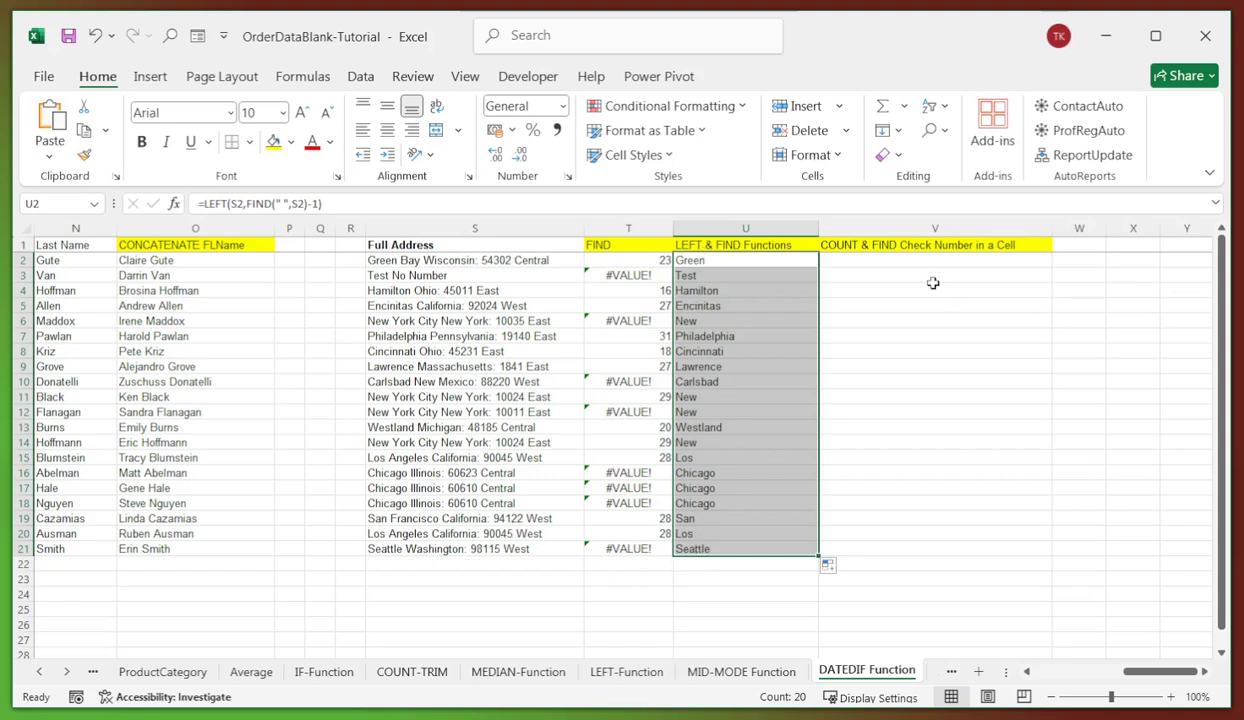
click(888, 261)
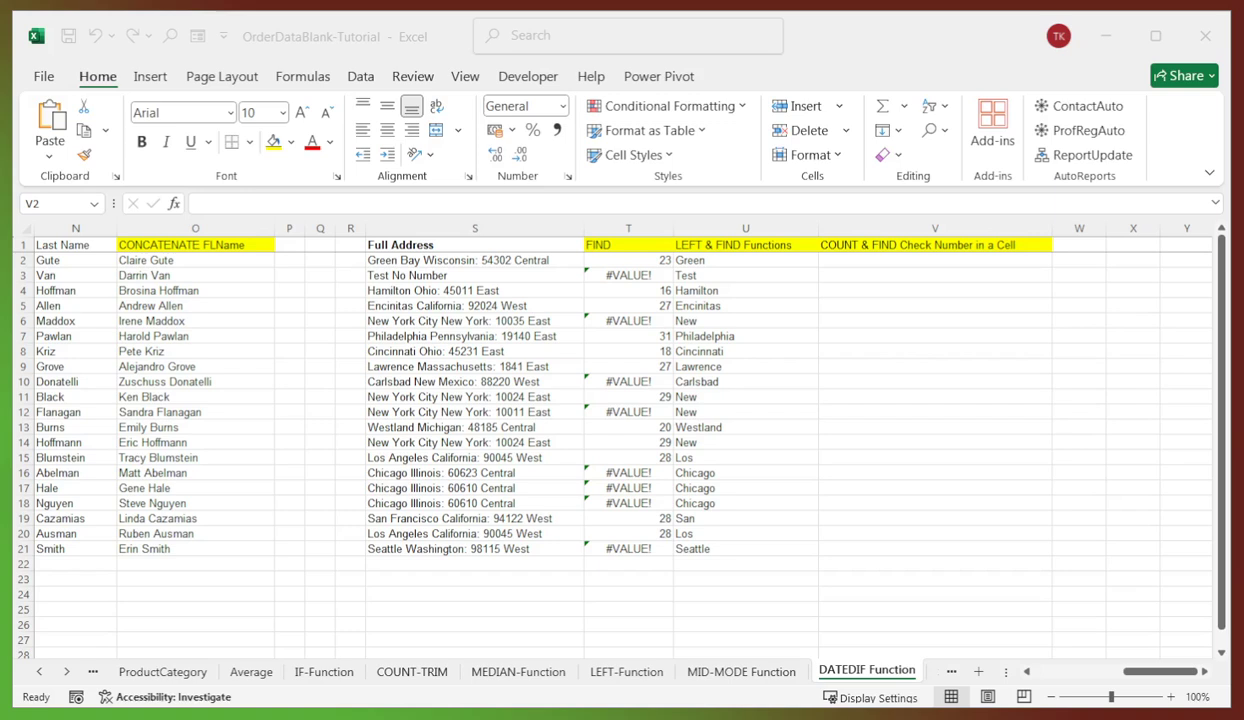
- Enter =COUNT(FIND({0,1,2,3,4,5,6,7,8,9},S2))>0 in V2 and fill it down to V21
click(886, 262)
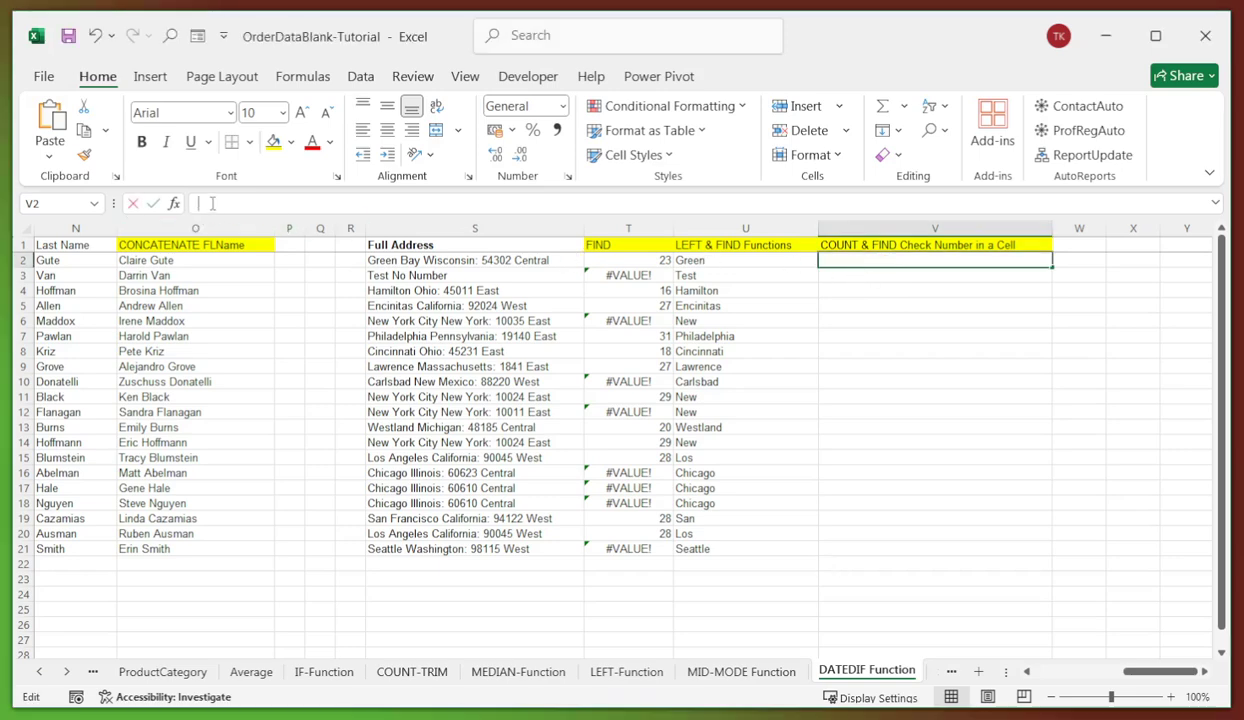
text(=COUNT(FIND({0,1,2,3,4,5,6,7,8,9},S2))>0)
key(Return)
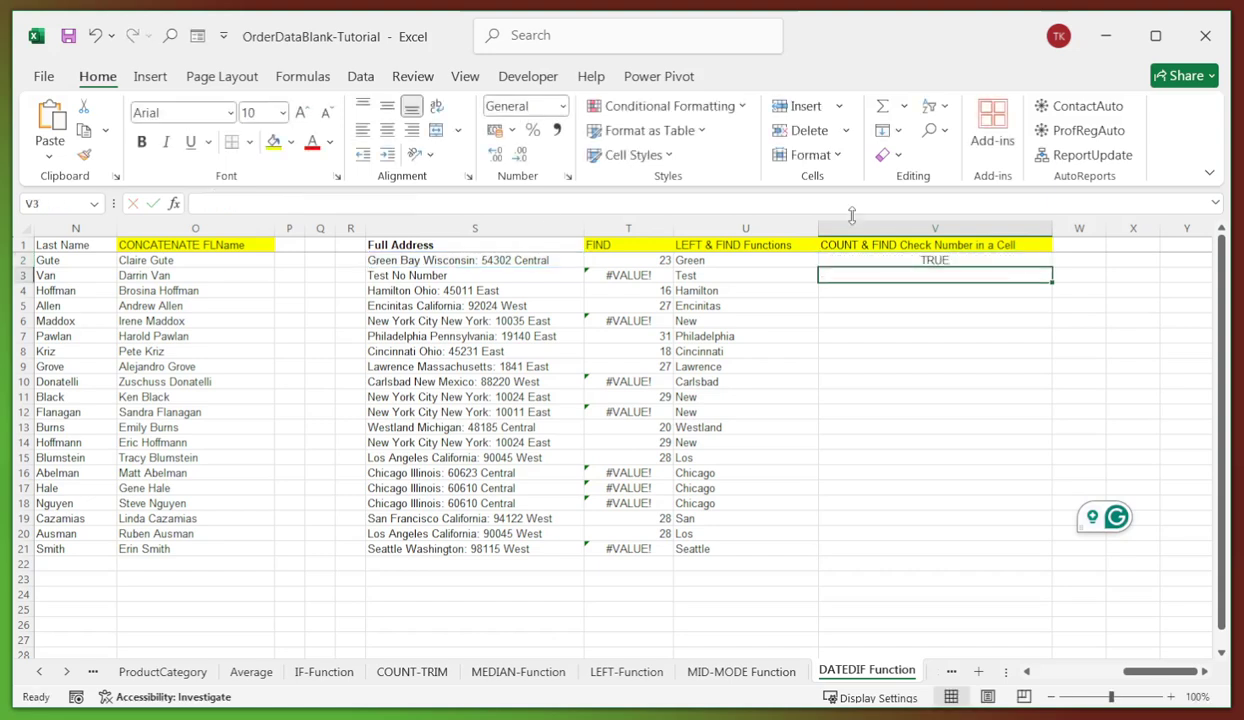
key(Return)
click(936, 262)
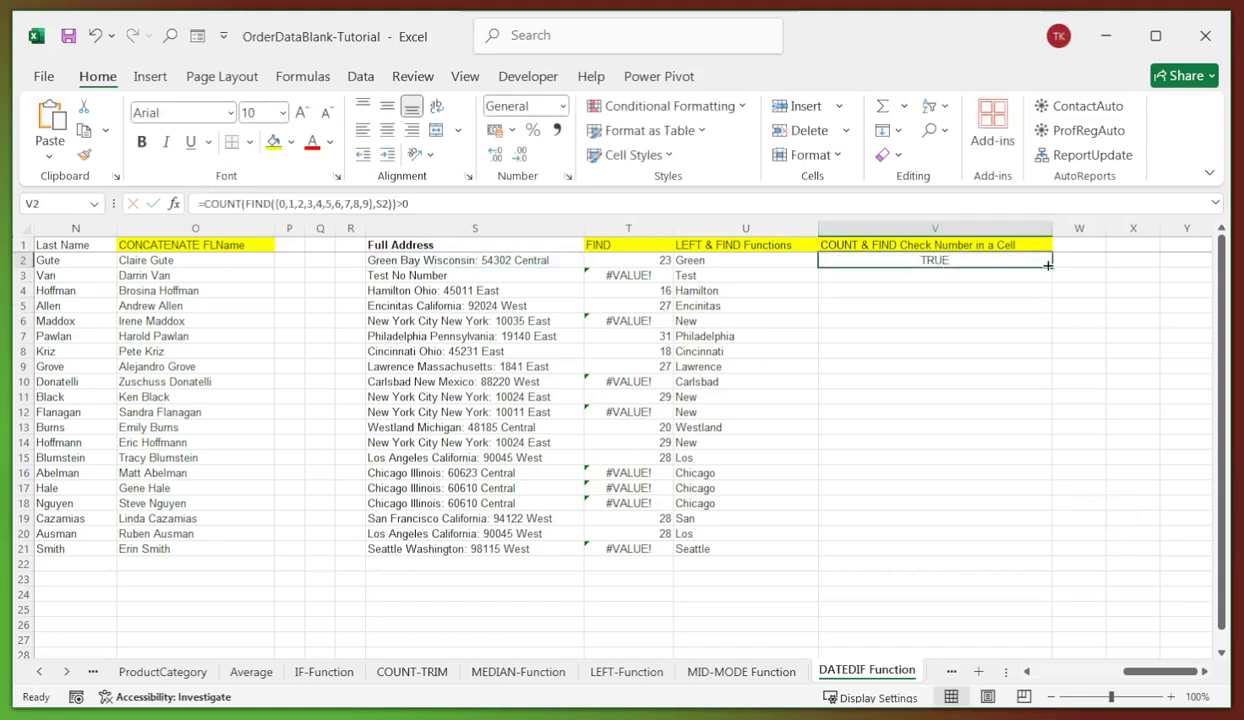
drag(1052, 268, 1033, 552)
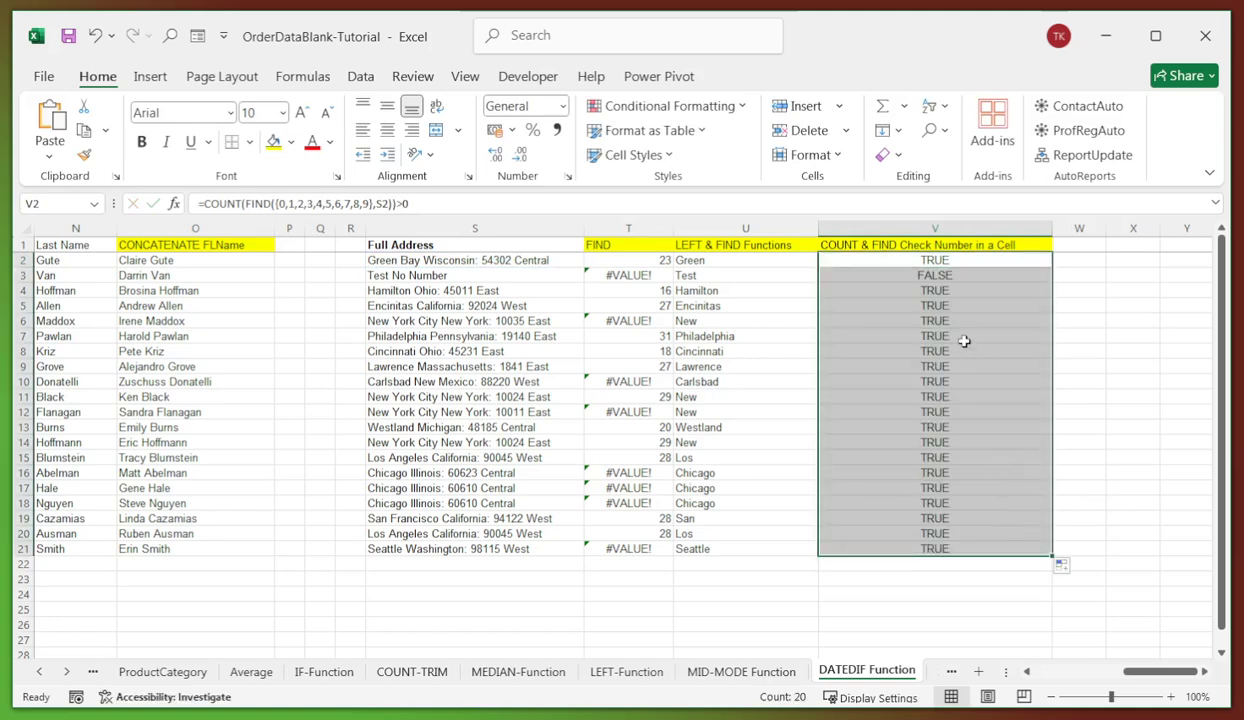
- Compare each Full Address against its TRUE/FALSE result, noting FALSE for Test No Number
click(915, 275)
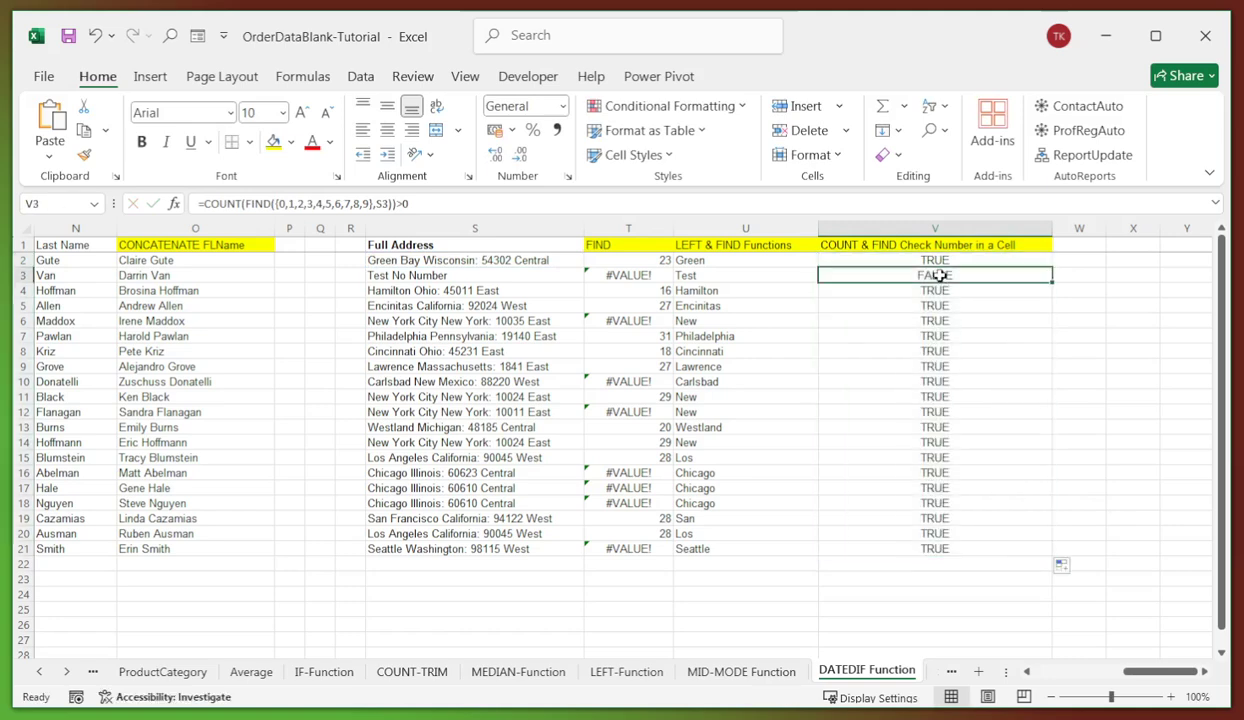
click(446, 276)
click(527, 257)
click(484, 290)
click(497, 304)
click(486, 320)
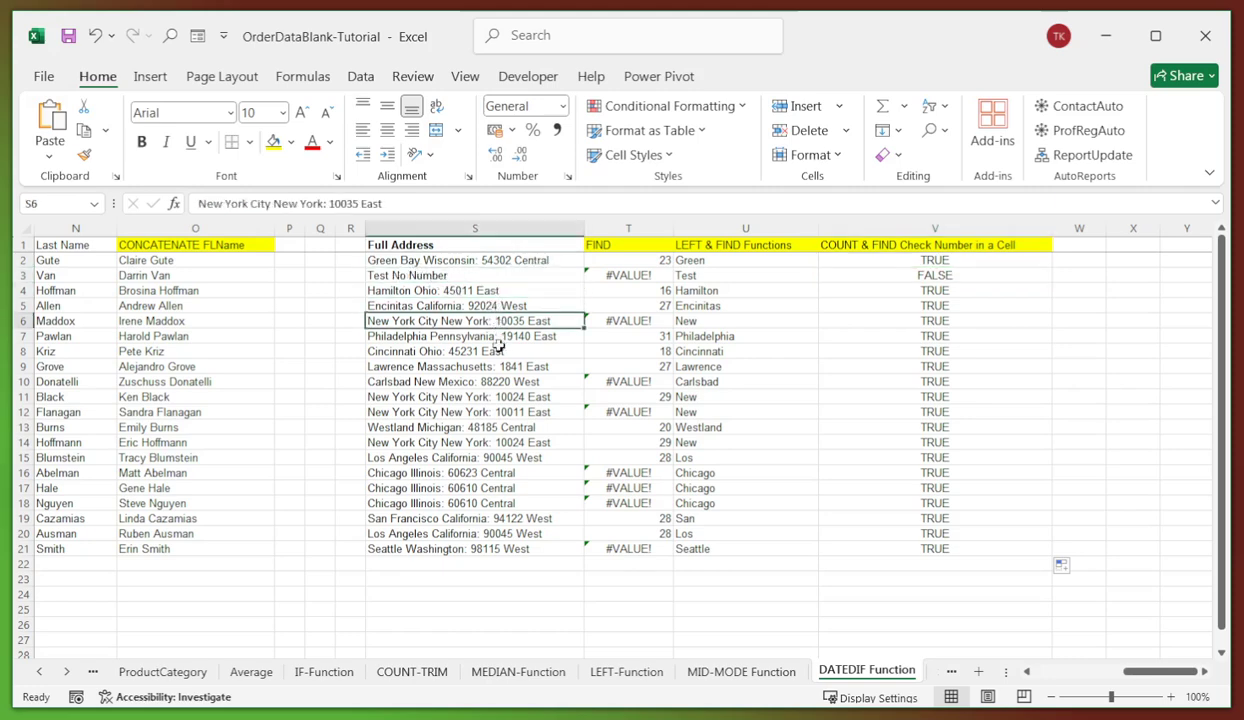
click(486, 336)
click(486, 351)
click(495, 366)
click(492, 381)
click(494, 396)
click(505, 412)
click(505, 427)
click(505, 442)
click(505, 457)
click(493, 472)
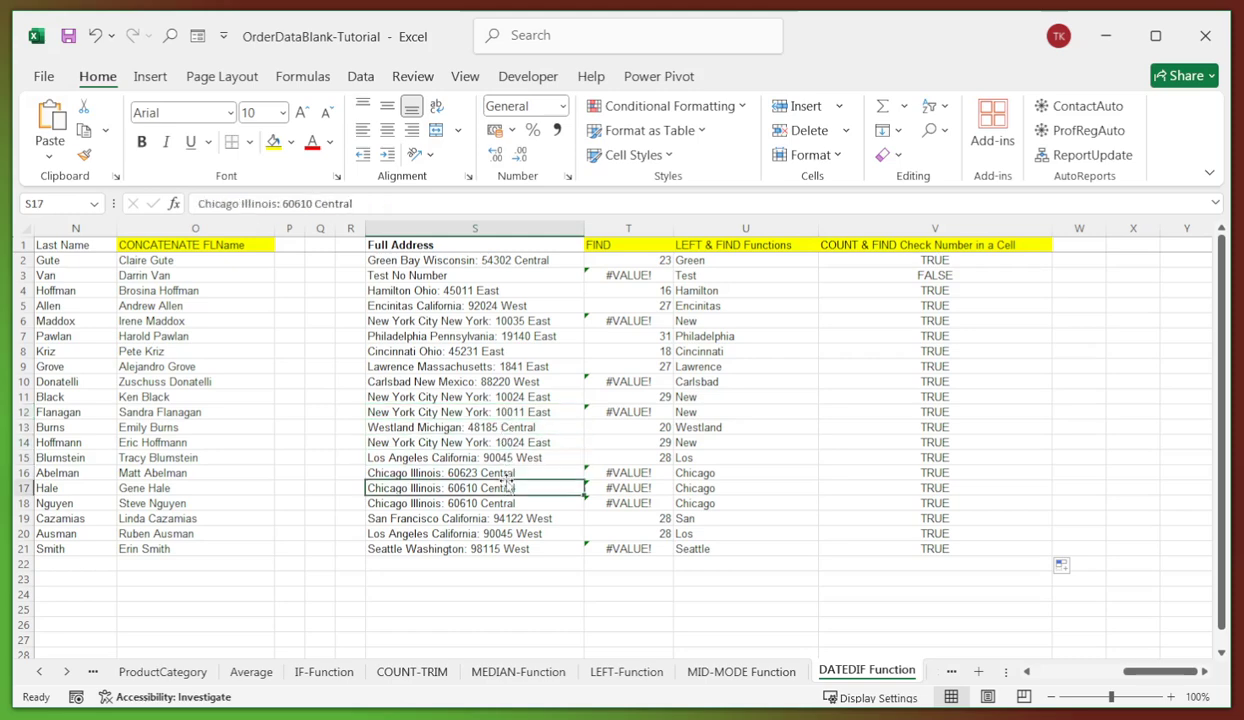
click(490, 488)
click(488, 503)
click(487, 518)
click(499, 548)
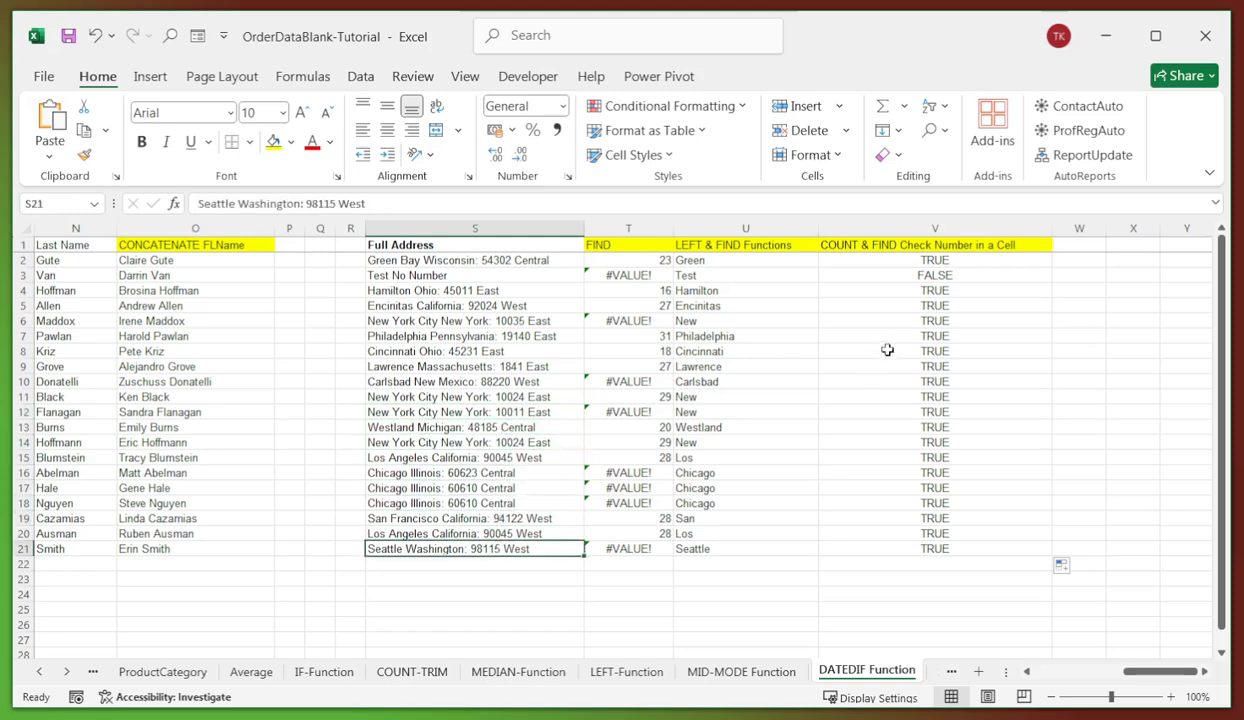
click(887, 261)
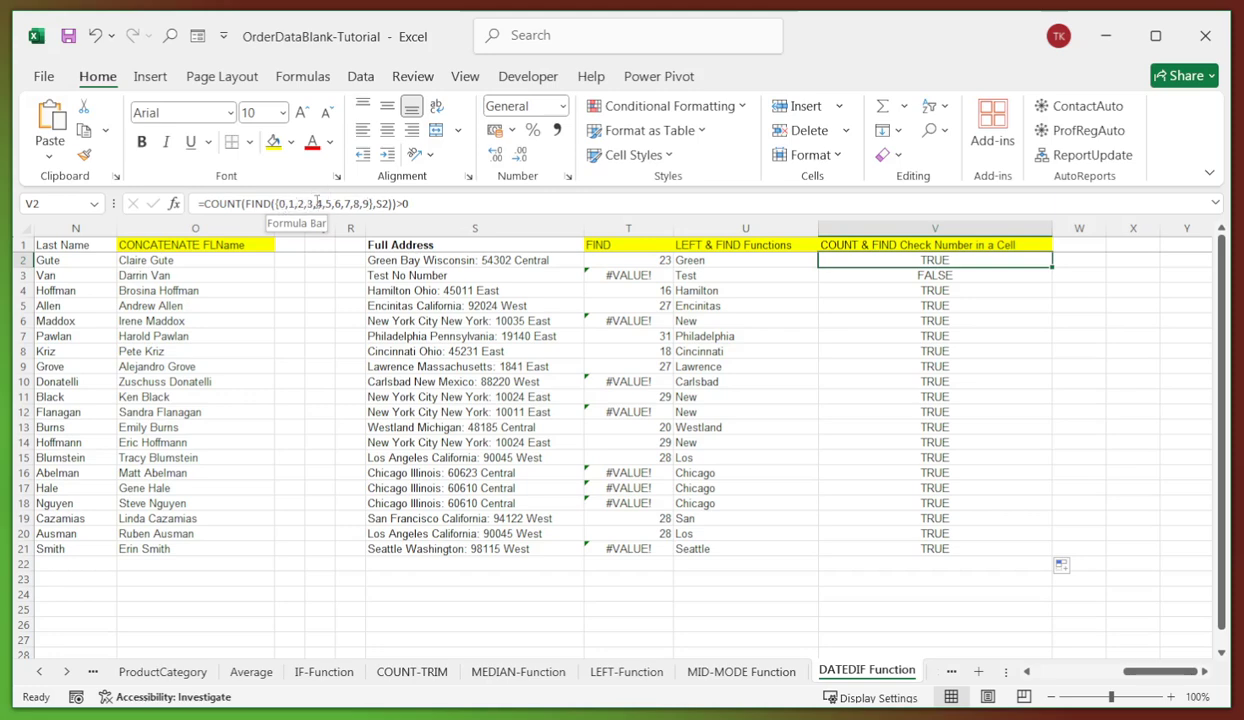
click(462, 259)
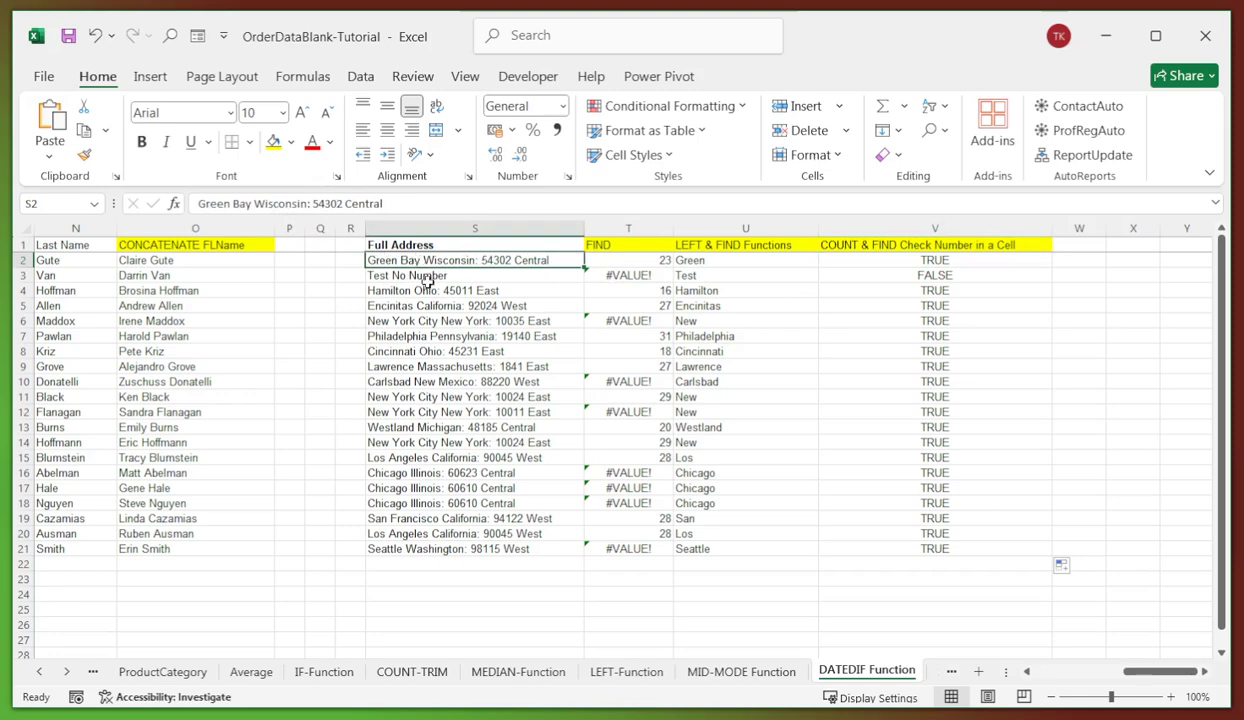
click(428, 276)
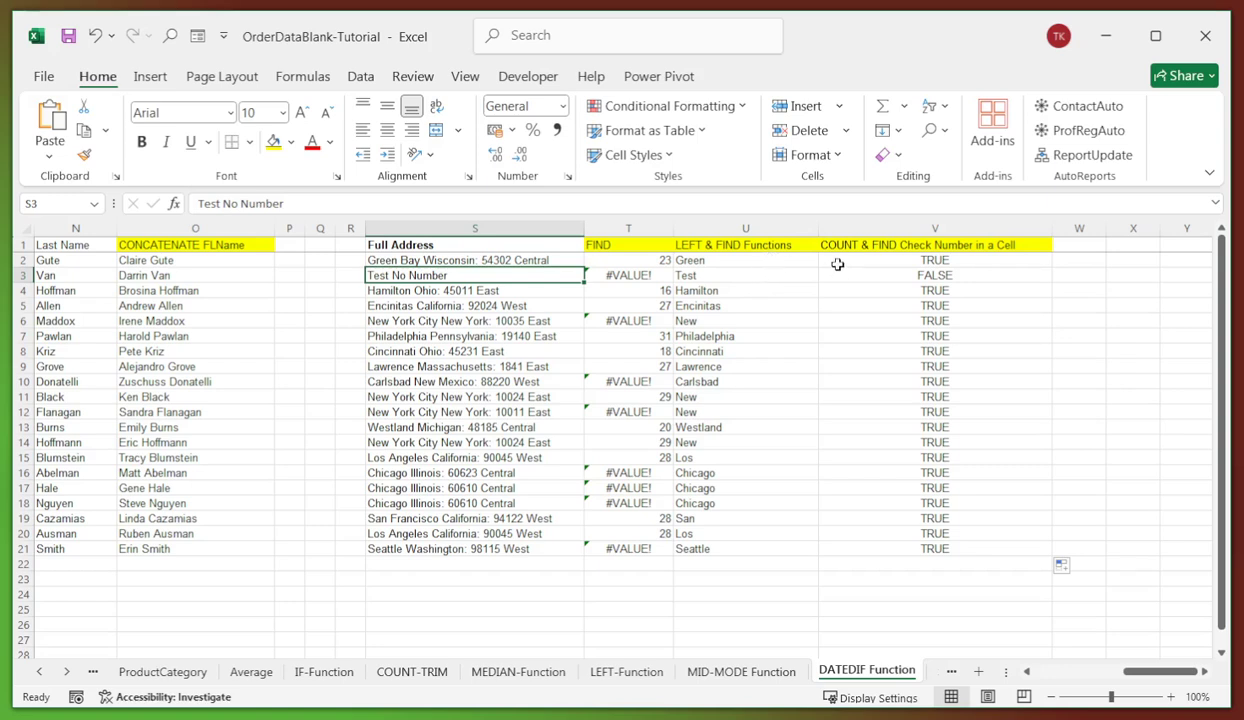
click(872, 256)
click(954, 449)
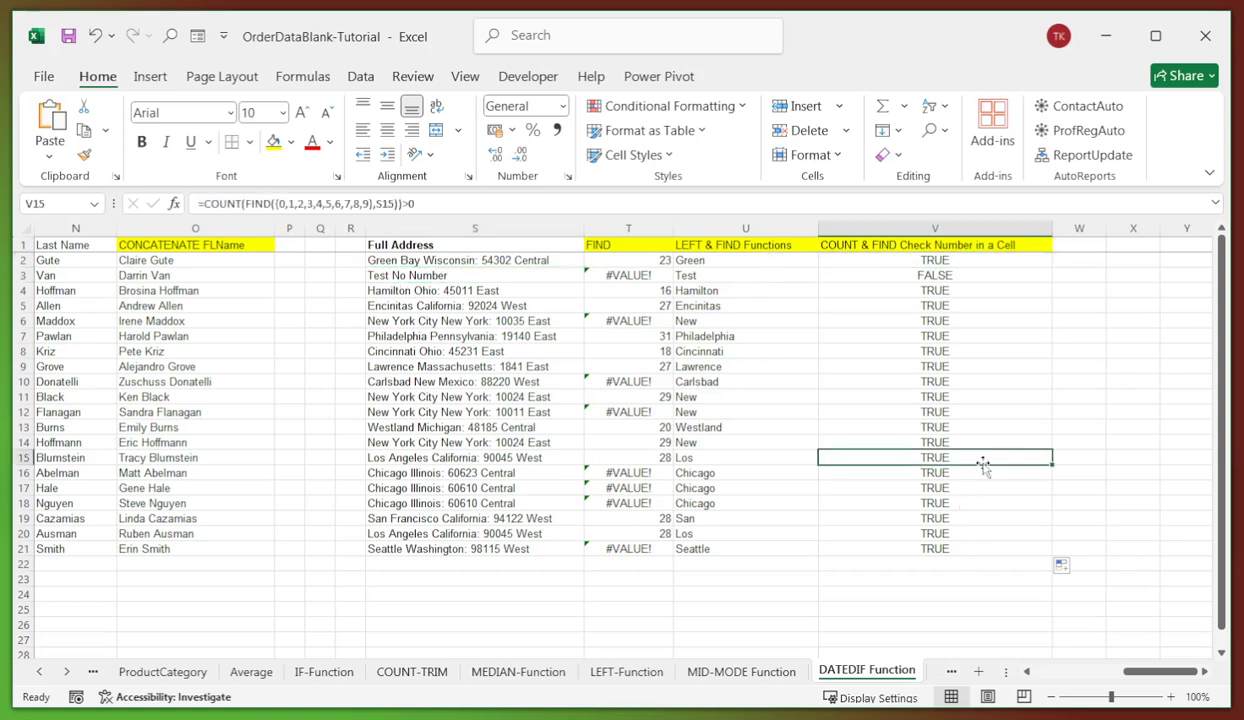
click(940, 319)
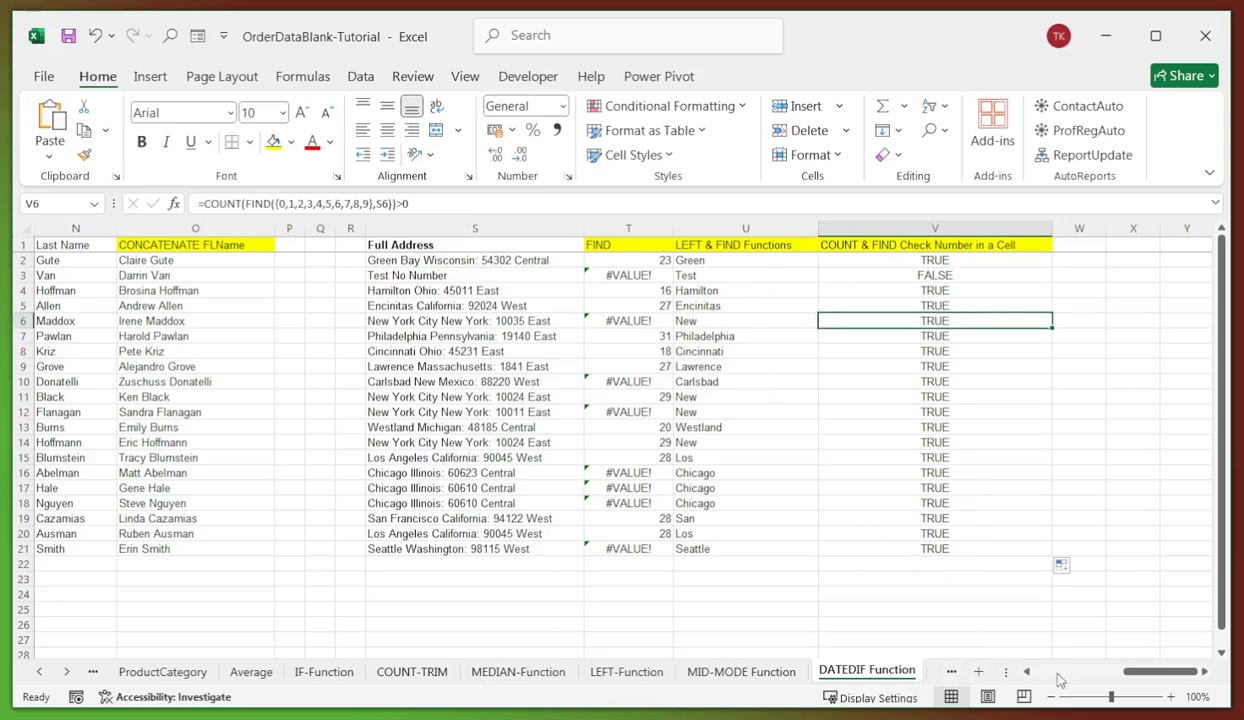
- On the SEARCH Function sheet, enter =IF(ISNUMBER(SEARCH("4",B2)),"Yes","No") in C2 and fill it to C21
click(930, 679)
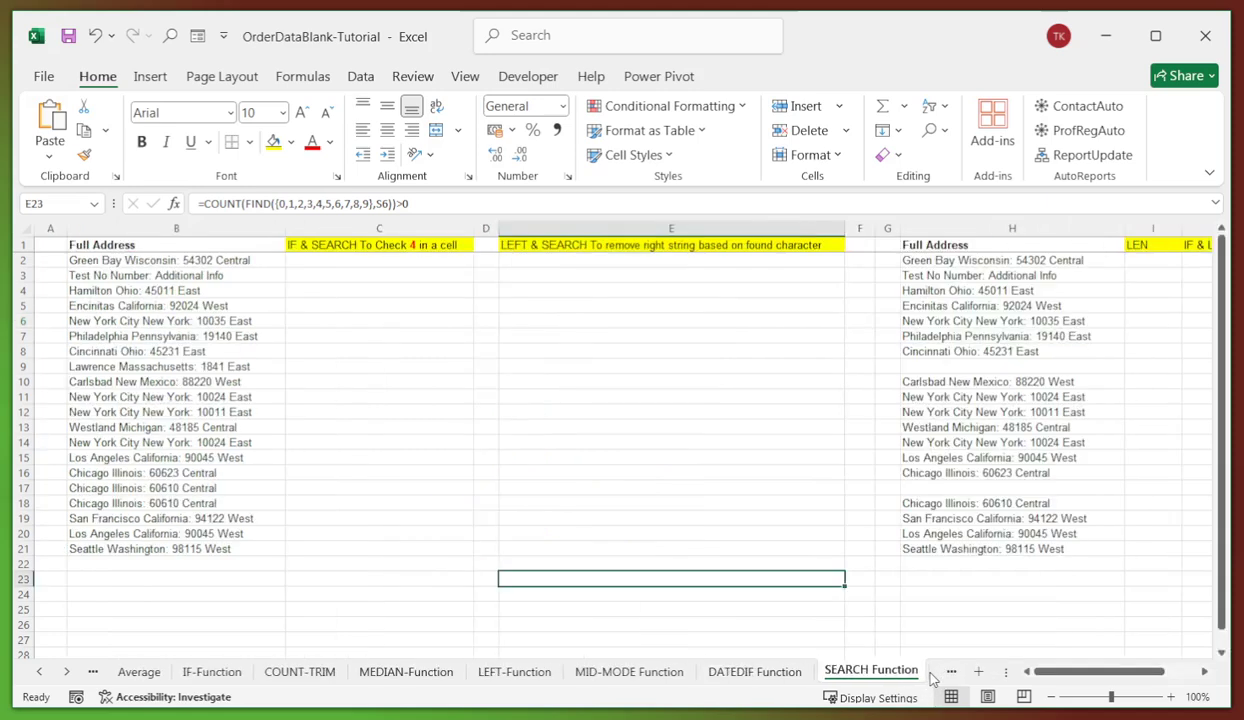
click(378, 261)
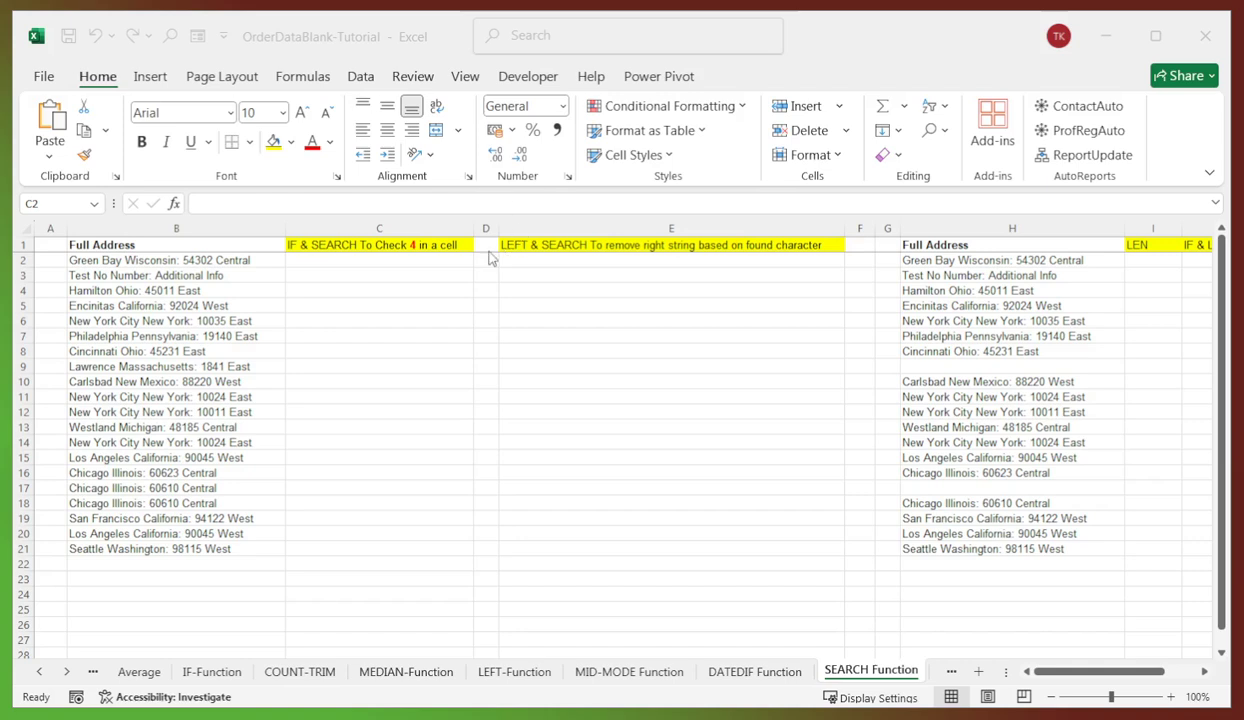
click(228, 206)
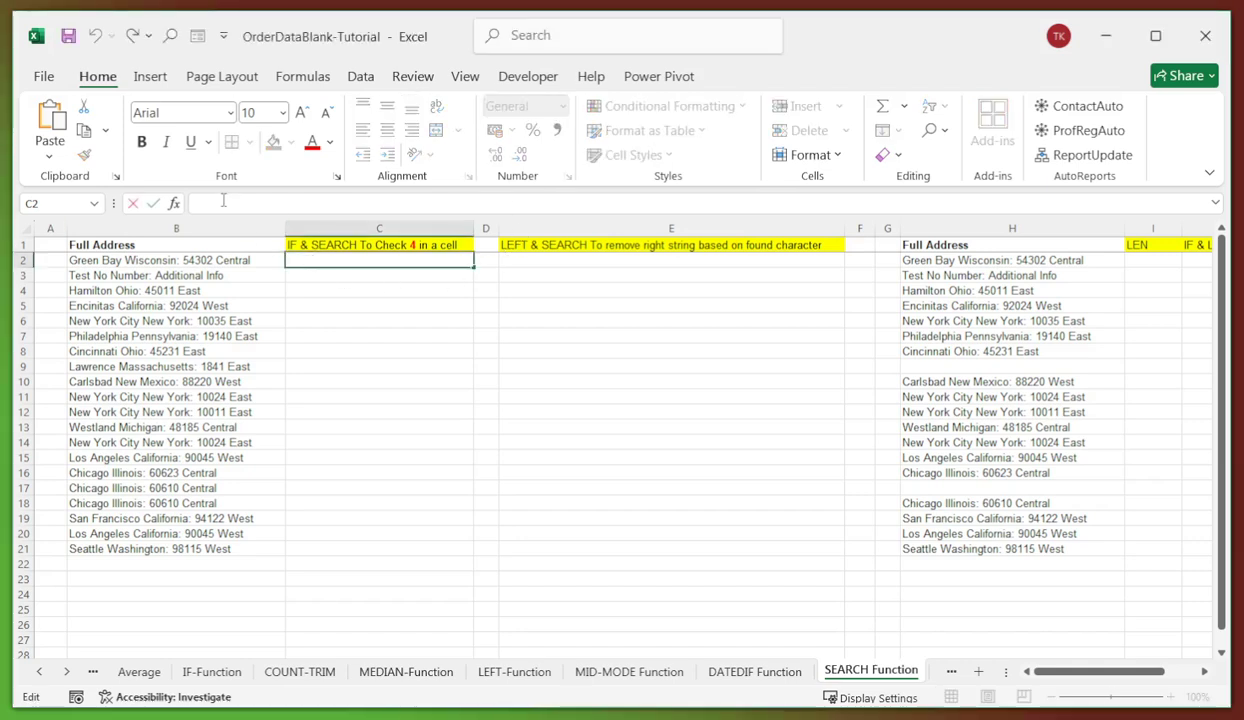
text(=IF(ISNUMBER(SEARCH("4",B2)),"Yes","No"))
key(Return)
click(336, 256)
drag(472, 268, 405, 552)
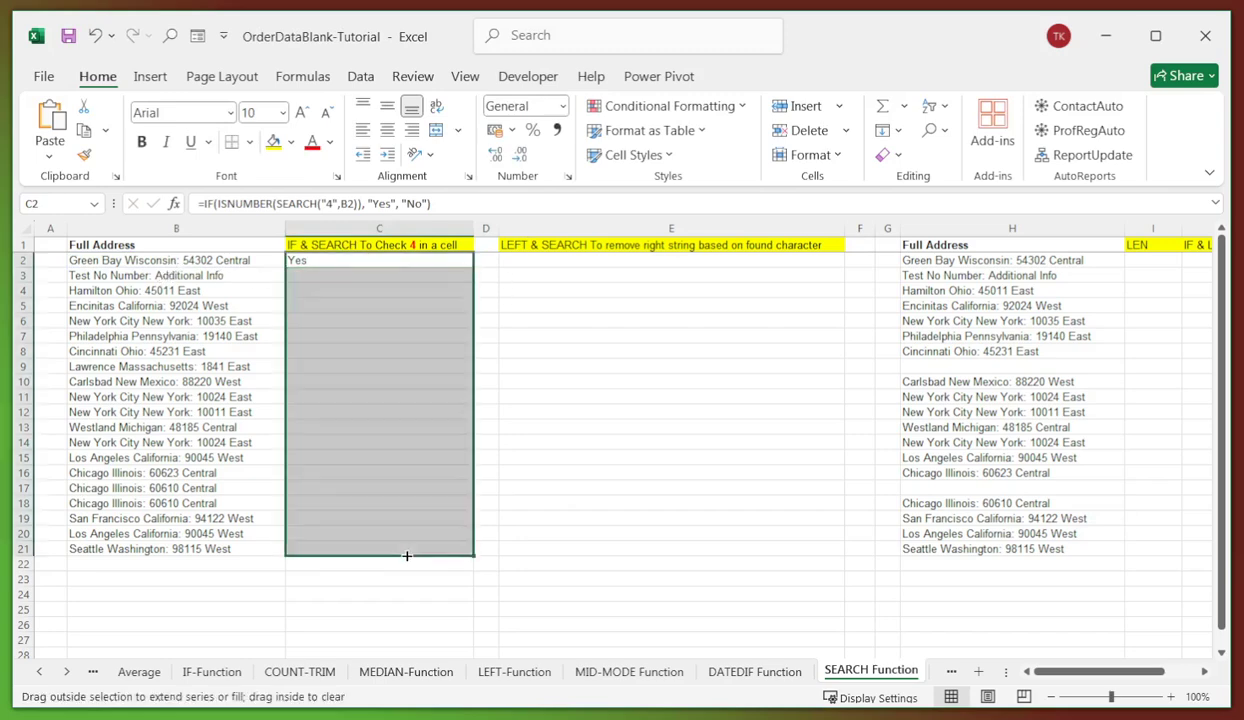
- Check the Yes/No formulas in C2, C3, C6 and C12, then select E2
click(292, 320)
click(303, 275)
click(297, 322)
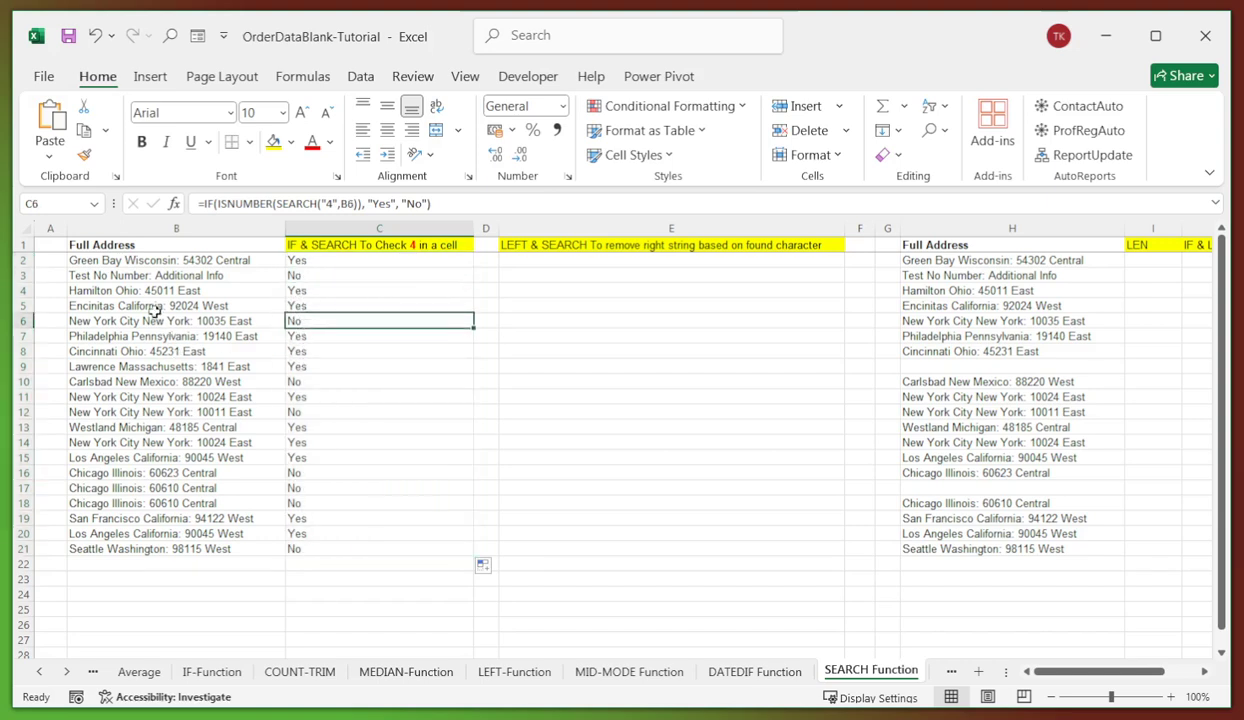
click(292, 259)
click(302, 410)
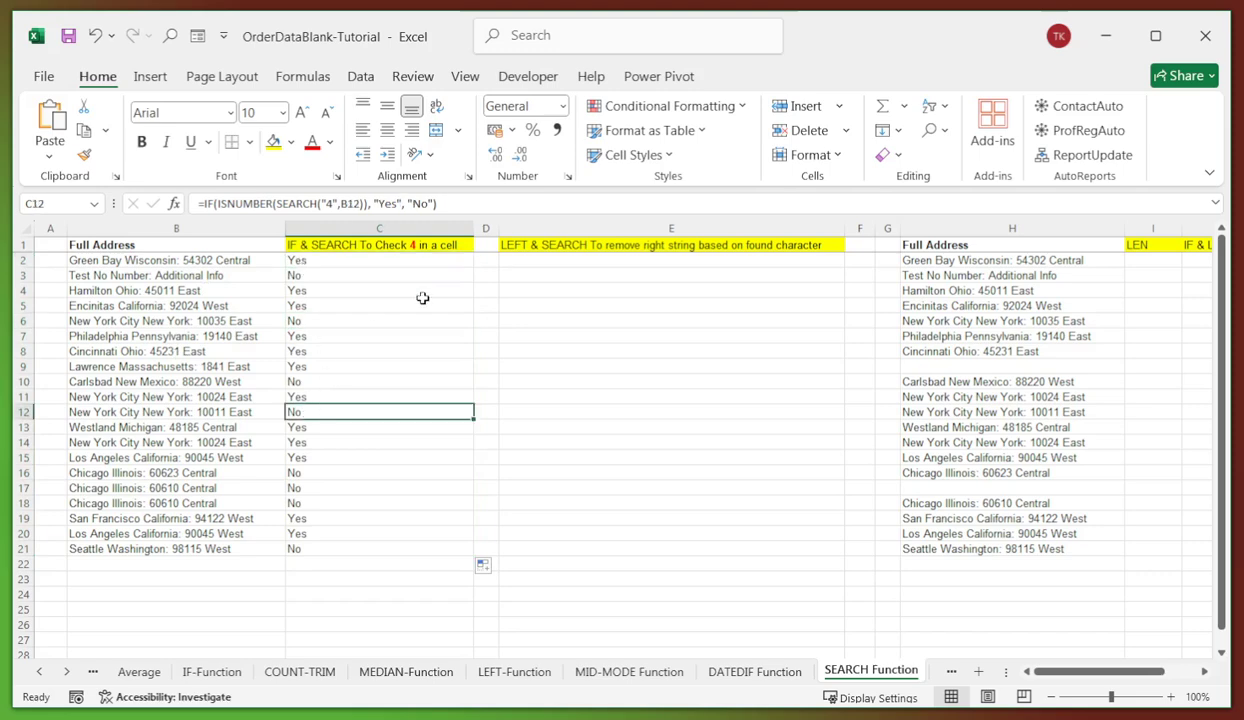
click(370, 272)
click(337, 257)
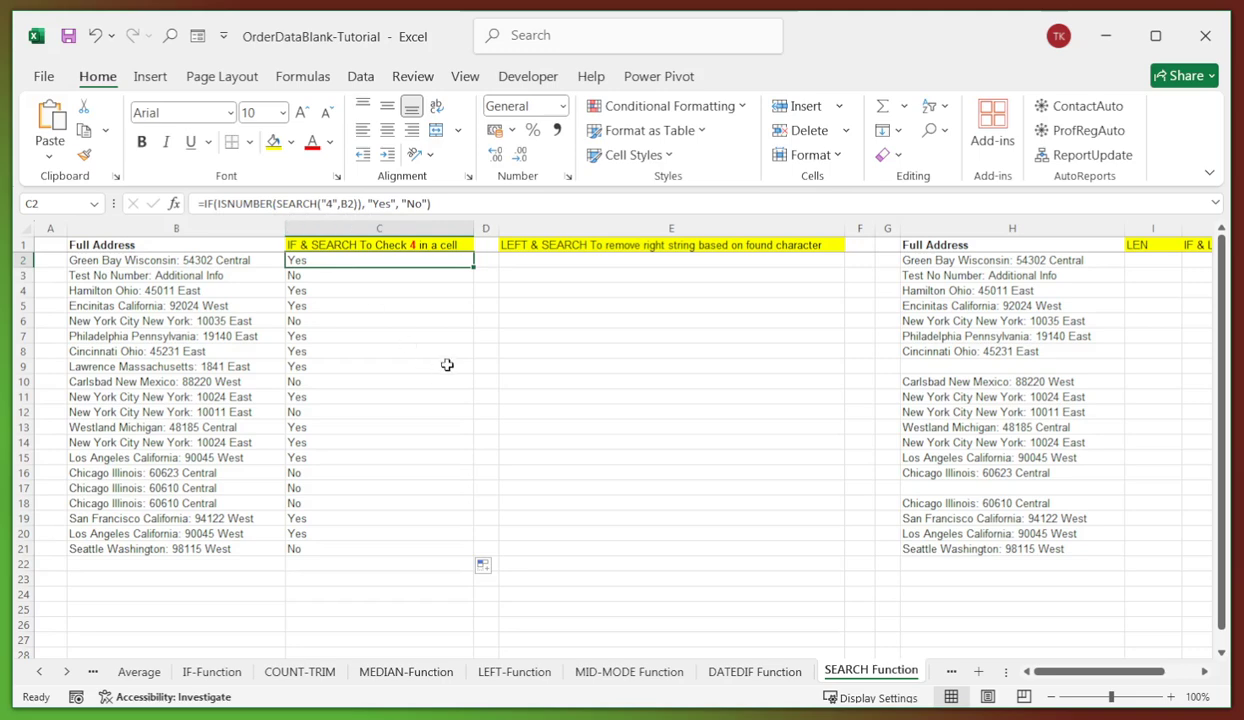
click(505, 300)
click(537, 264)
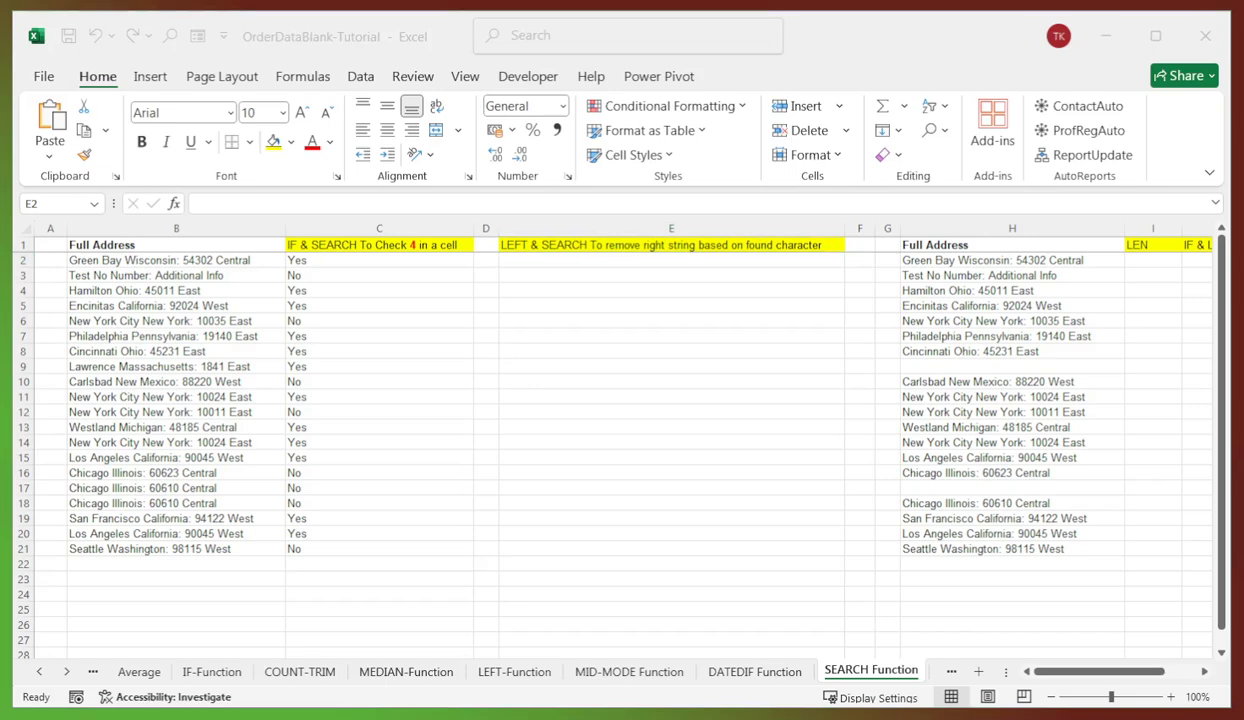
- Paste =LEFT(B2, SEARCH(":", B2) -1) into E2 and fill it down to E21
click(522, 261)
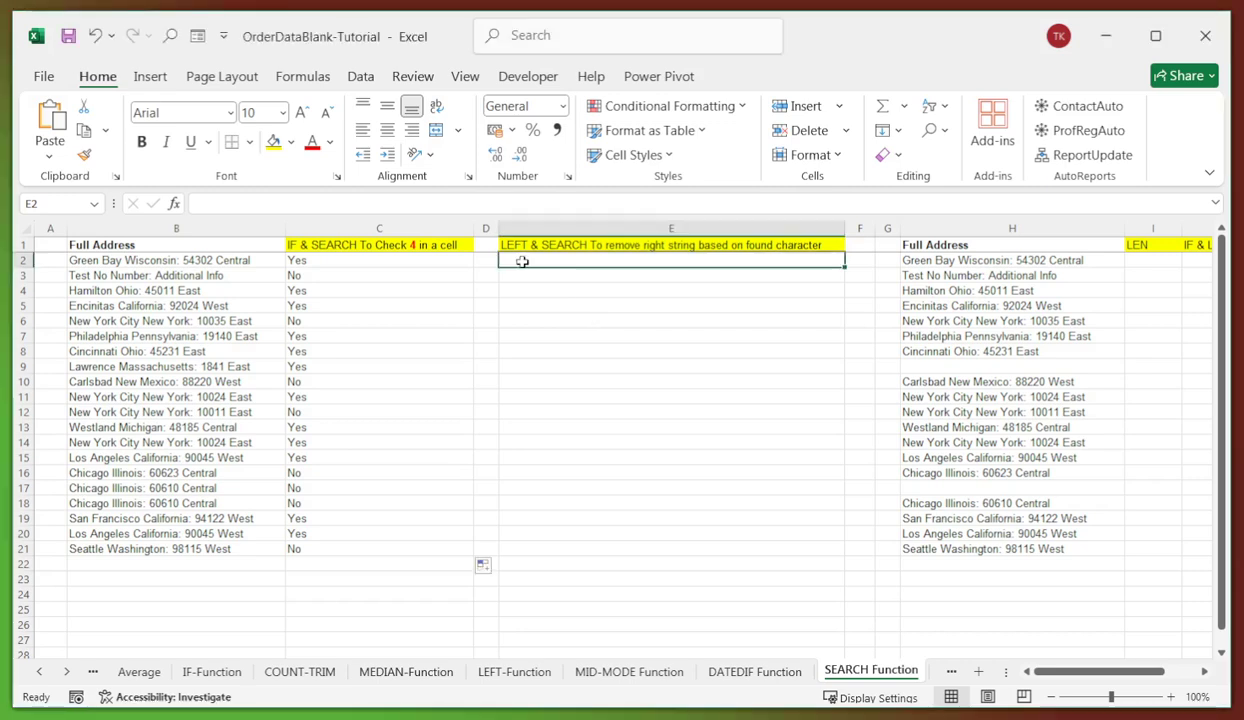
click(208, 203)
text(=LEFT(B2, SEARCH(":", B2)-1))
key(Return)
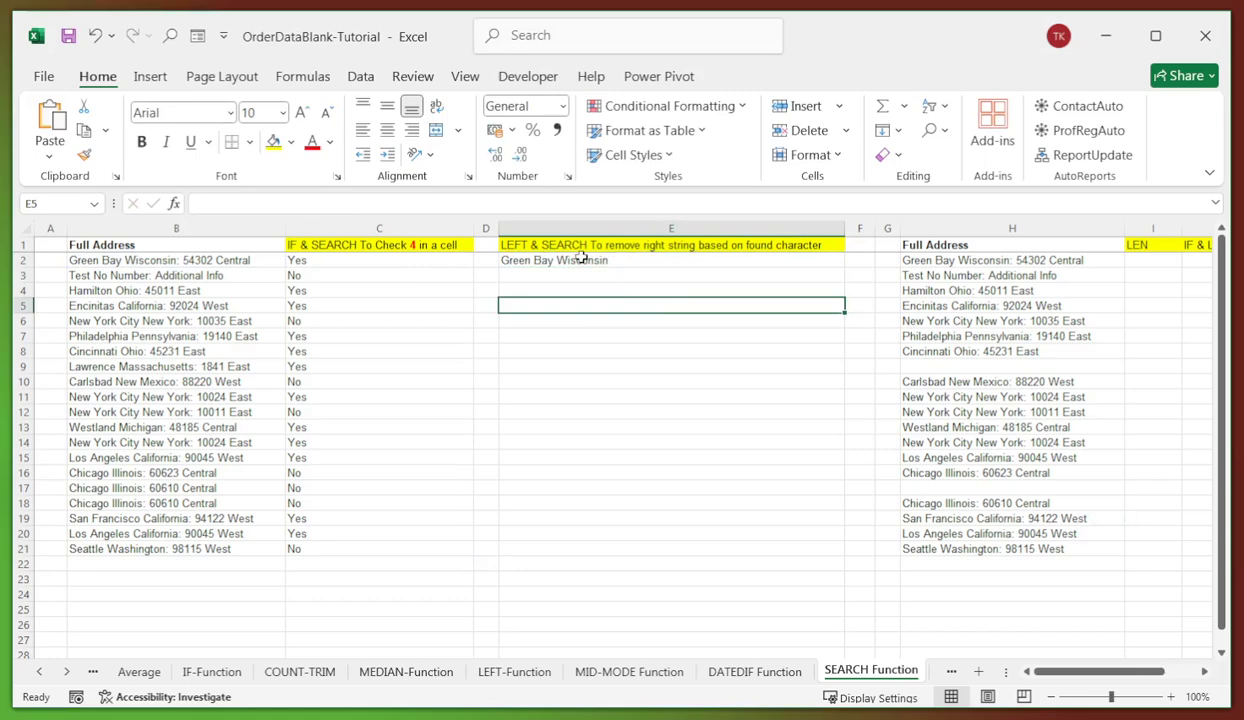
click(581, 259)
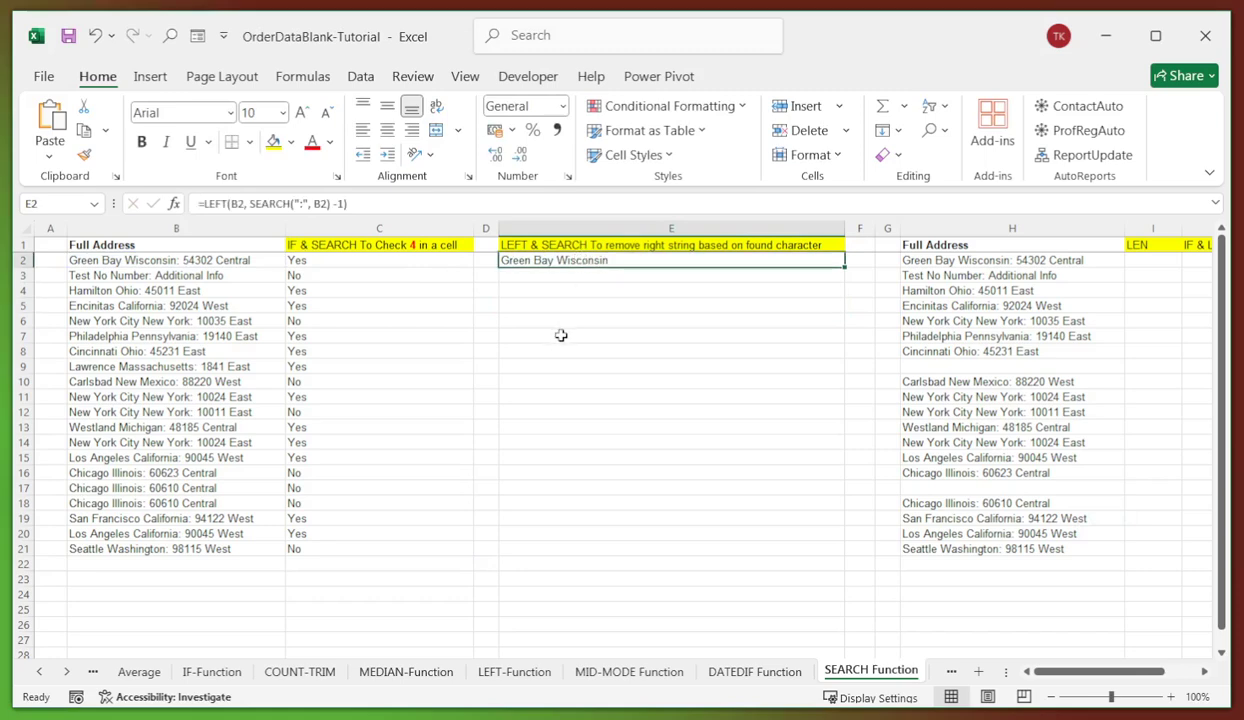
drag(845, 267, 795, 545)
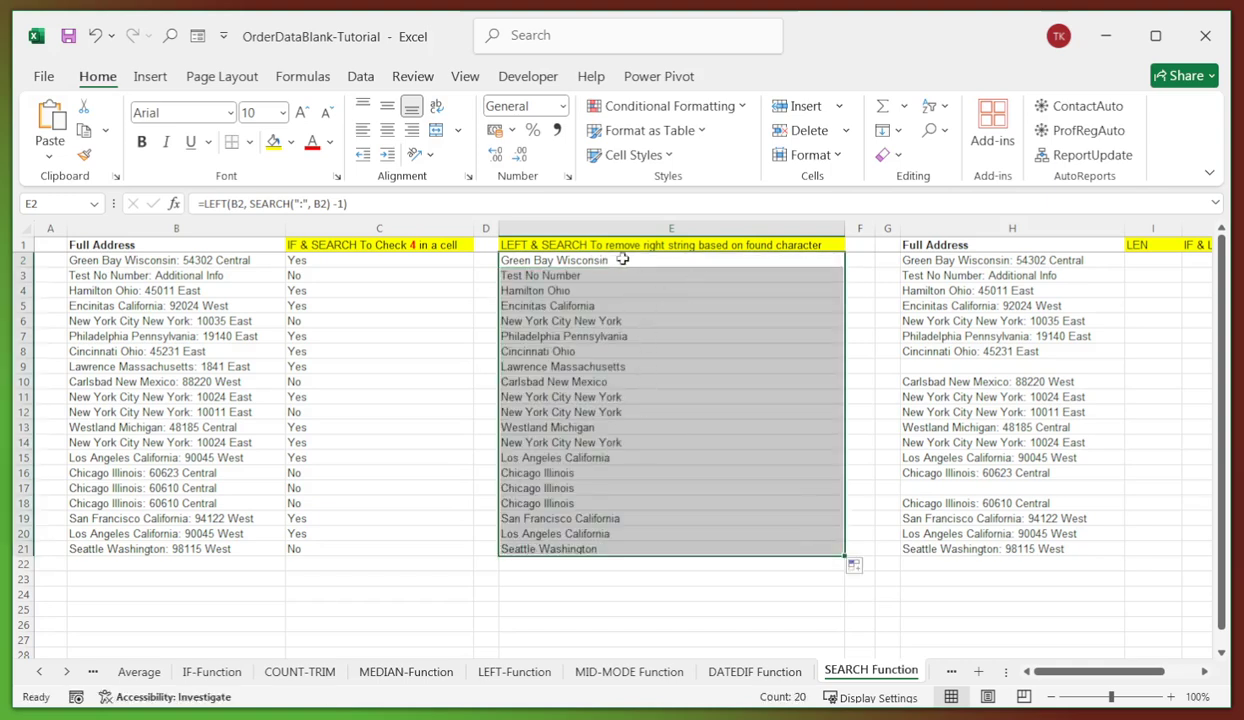
- Compare the trimmed results in E2, E3, E6 and E21 against the full address in B2
click(541, 274)
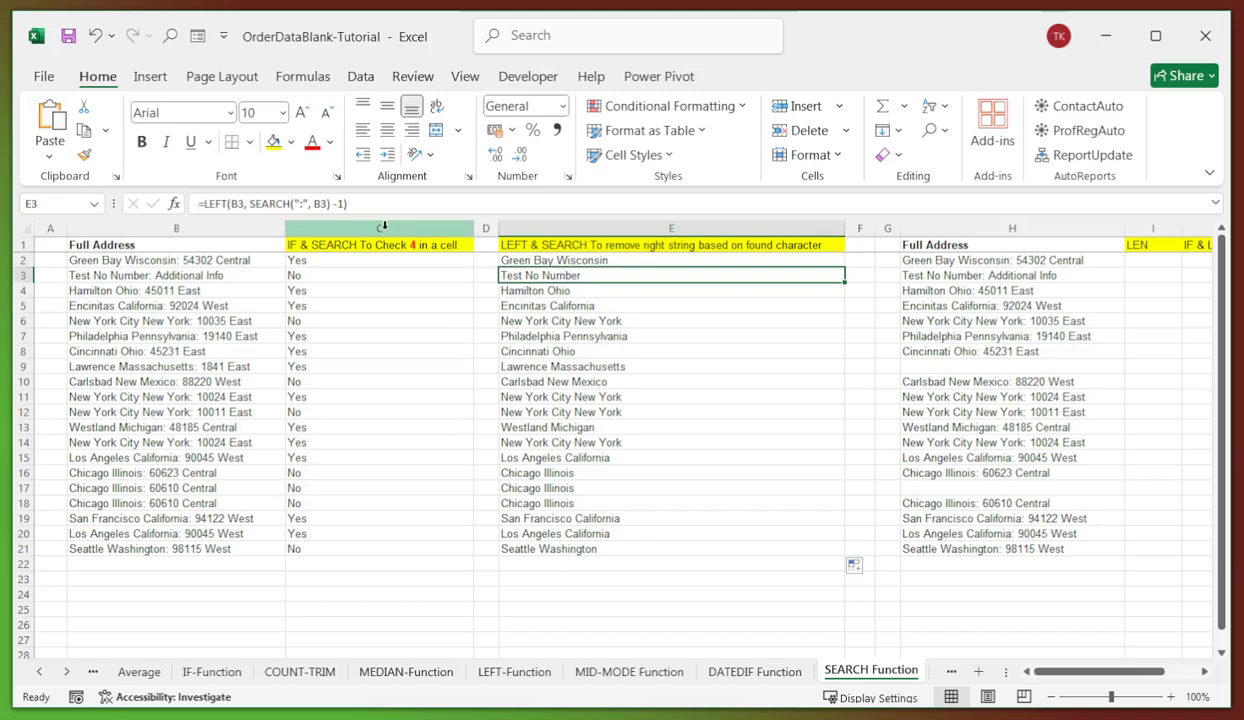
click(530, 258)
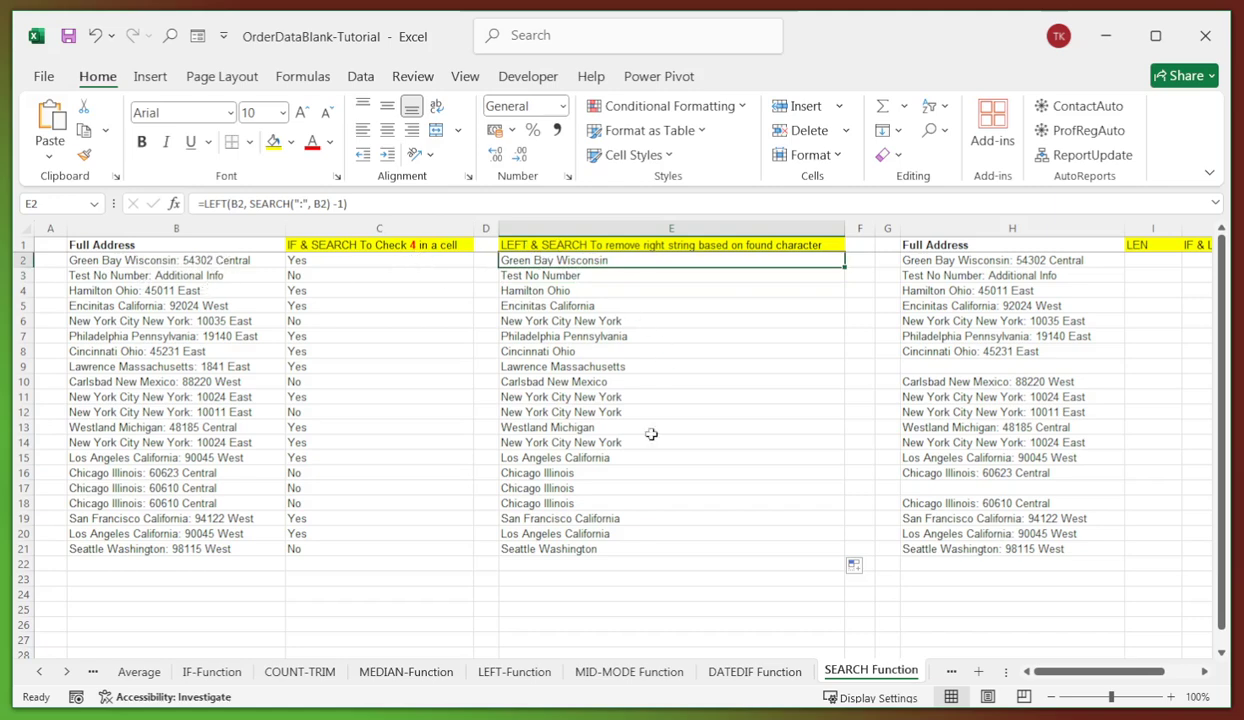
click(580, 548)
click(553, 259)
click(140, 262)
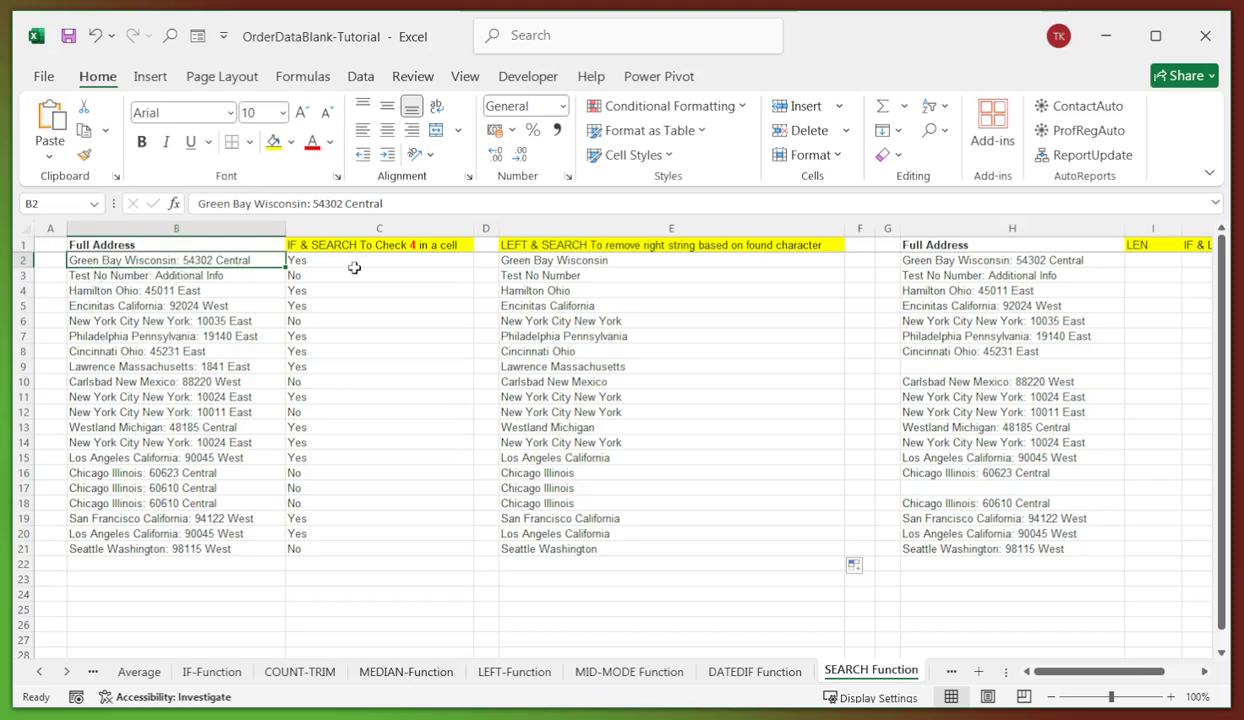
click(573, 261)
click(572, 316)
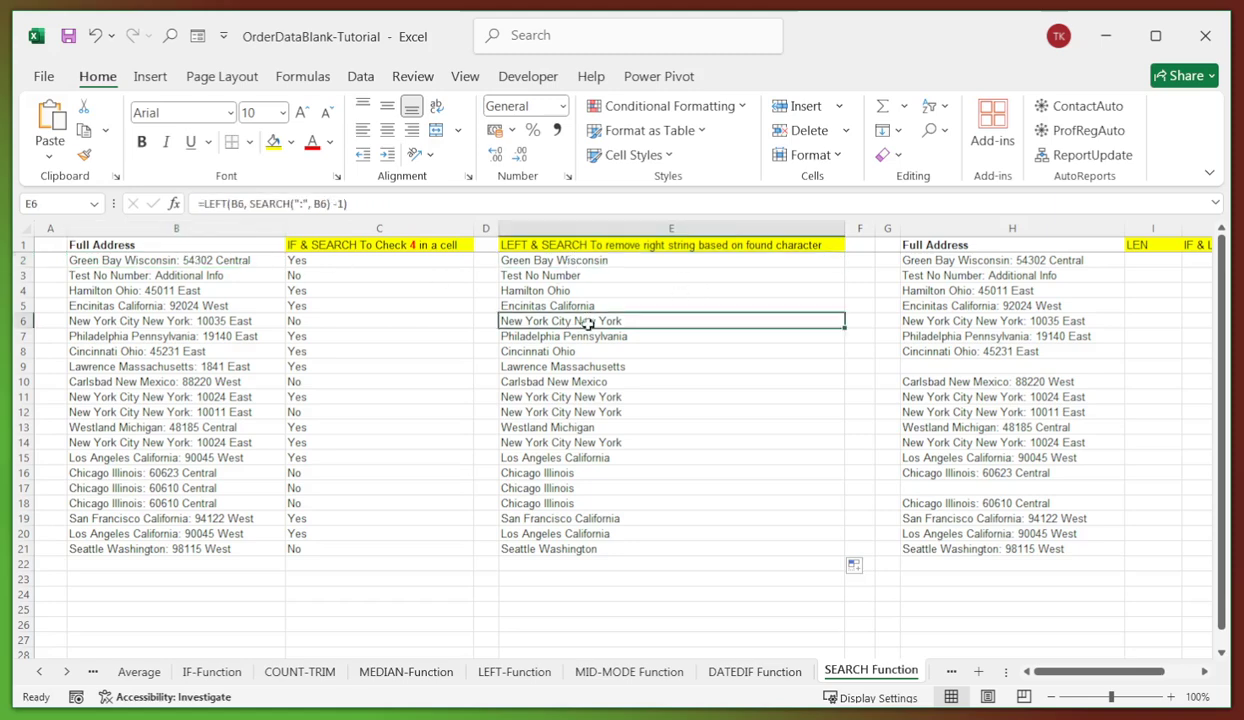
- Scroll right to the LEN column and look at the address in H2 beside I2
click(1203, 672)
click(1203, 672)
click(1203, 672)
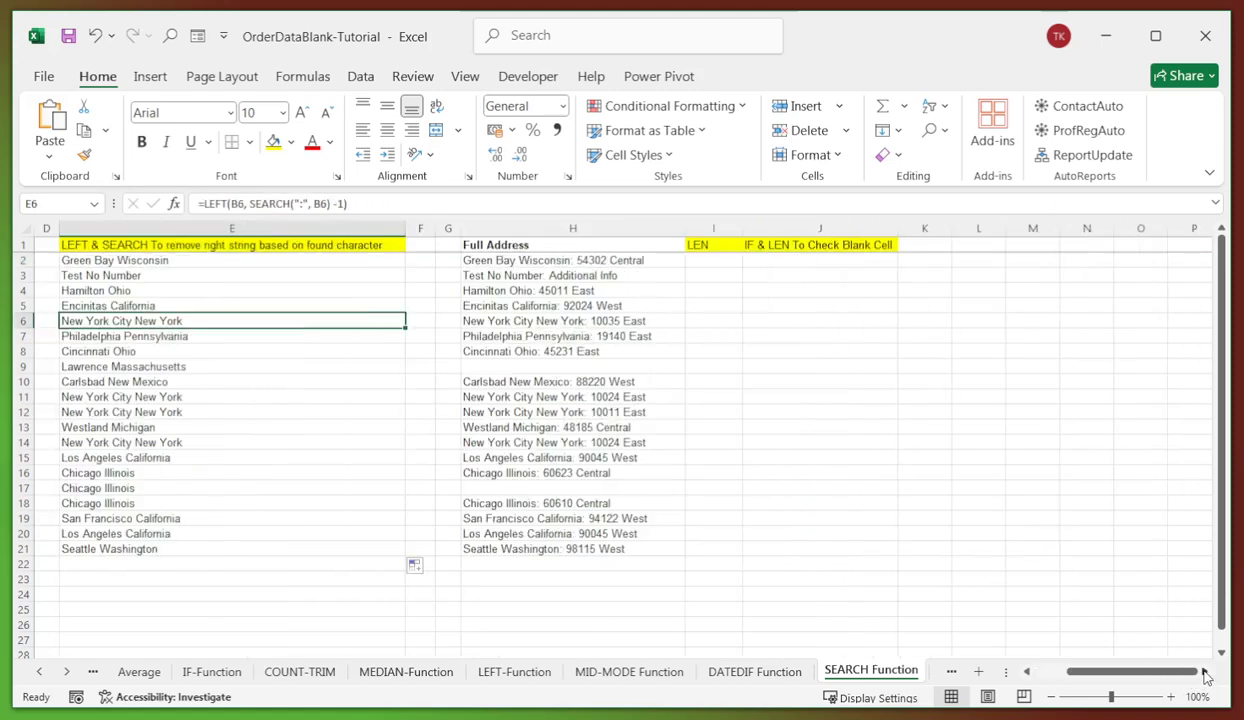
click(707, 265)
click(748, 262)
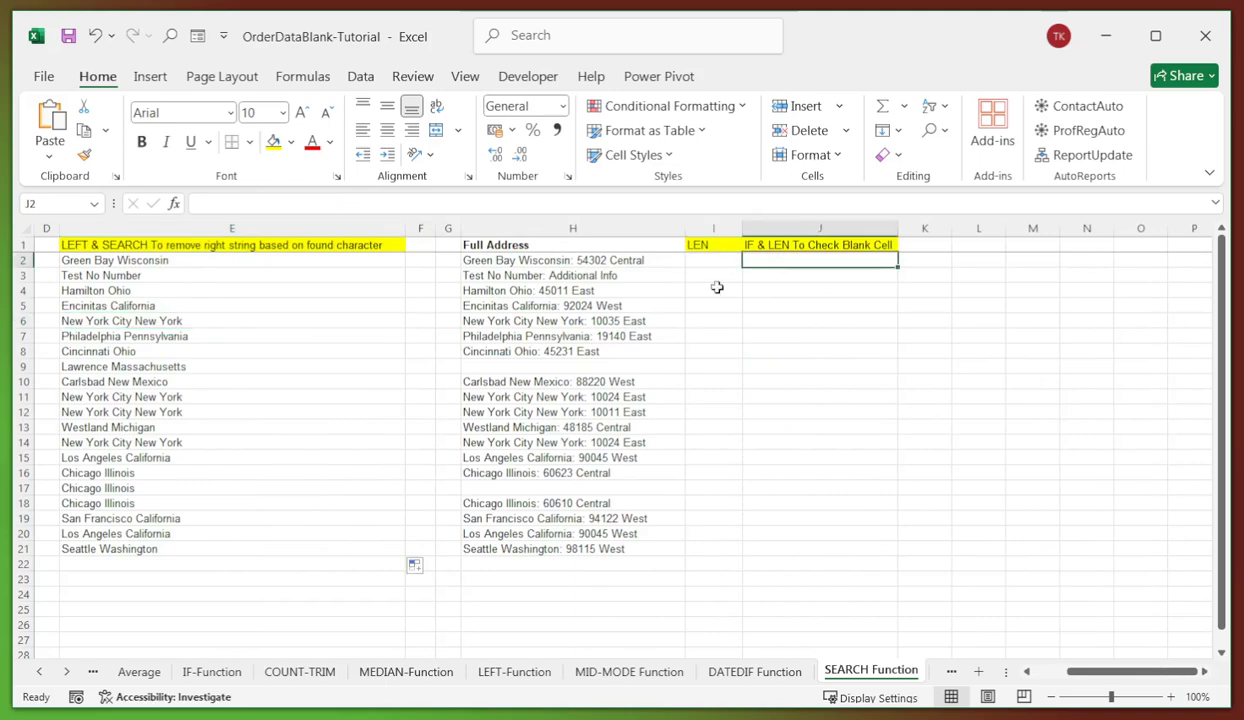
click(513, 258)
click(693, 259)
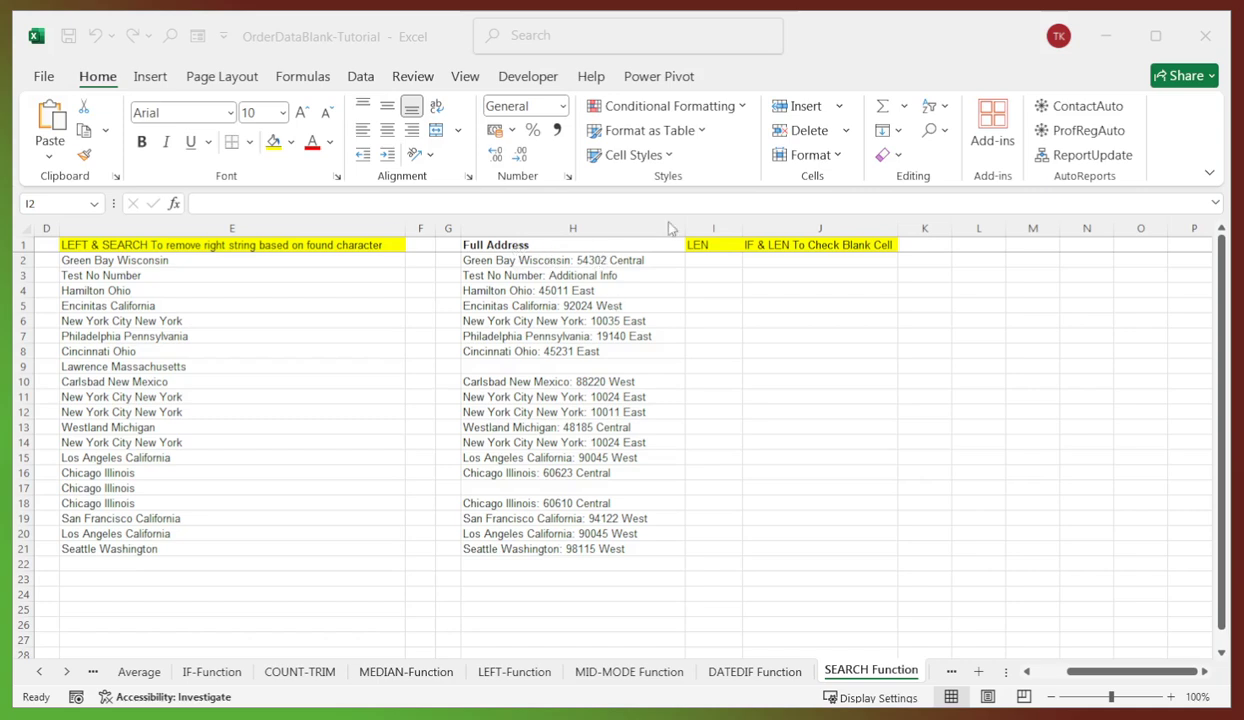
click(713, 261)
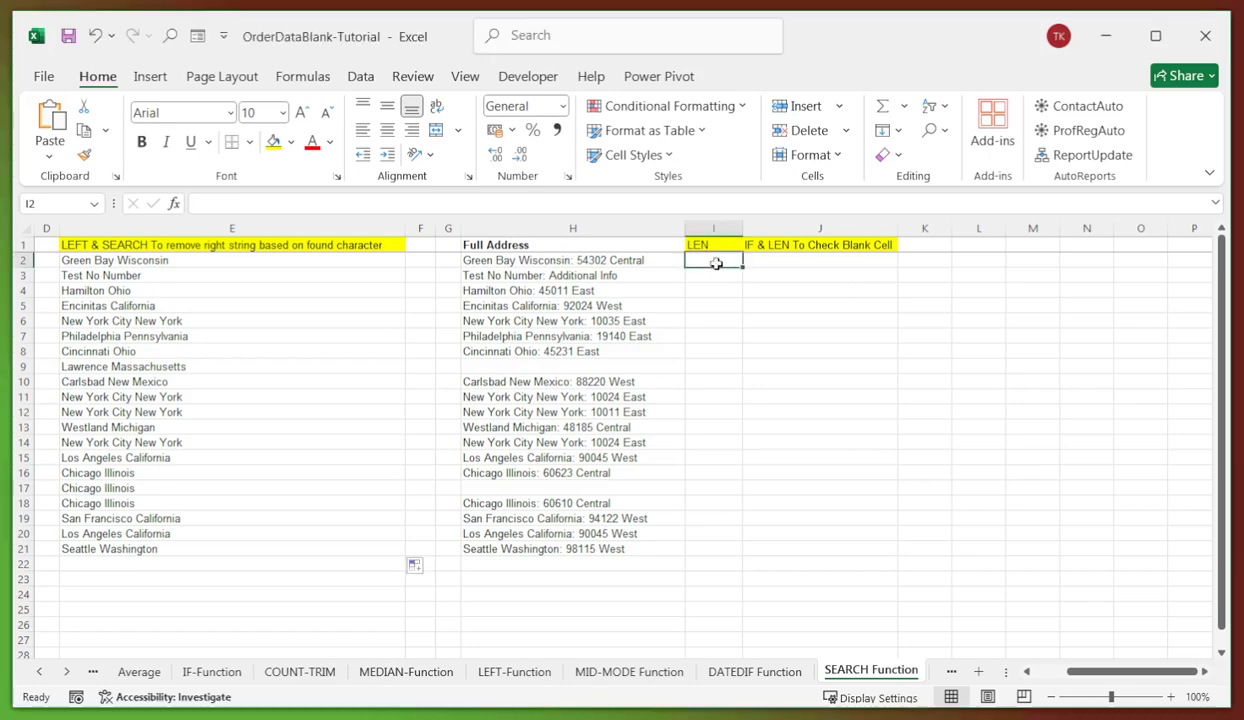
- Enter =LEN(H2) in I2 and fill it down to I21
click(310, 208)
text(=LEN(H2))
key(Return)
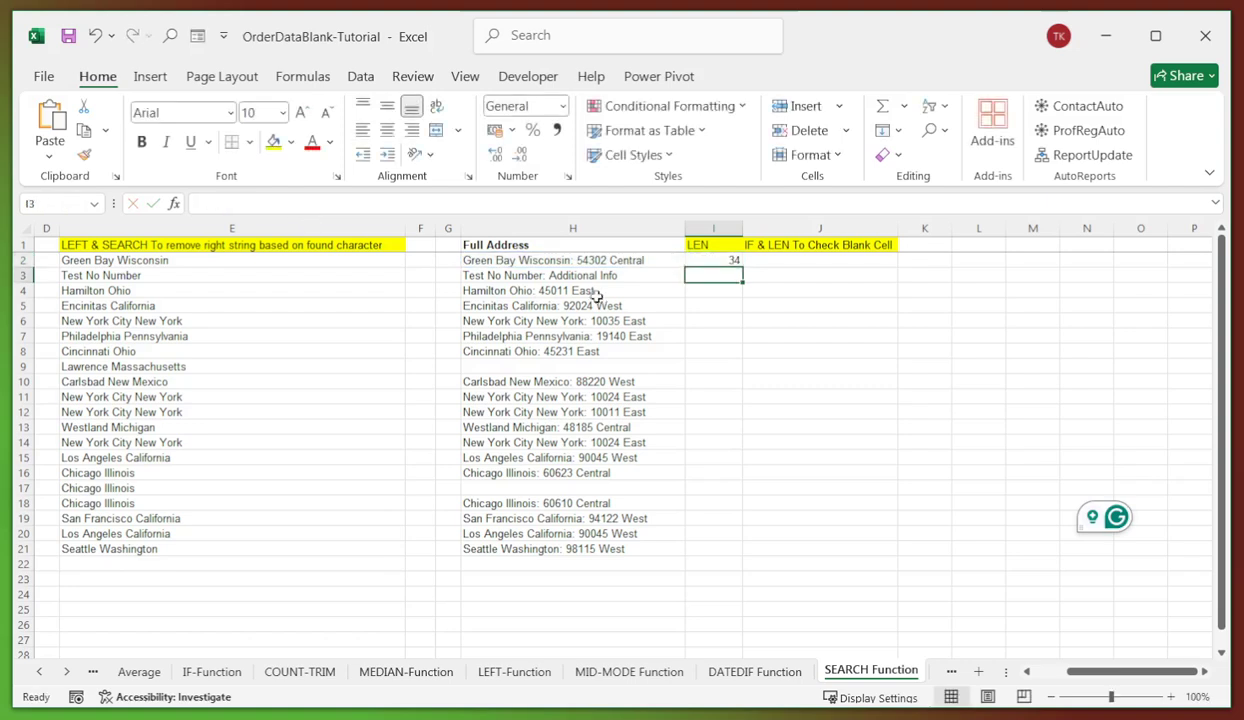
click(758, 333)
click(734, 262)
drag(744, 270, 735, 553)
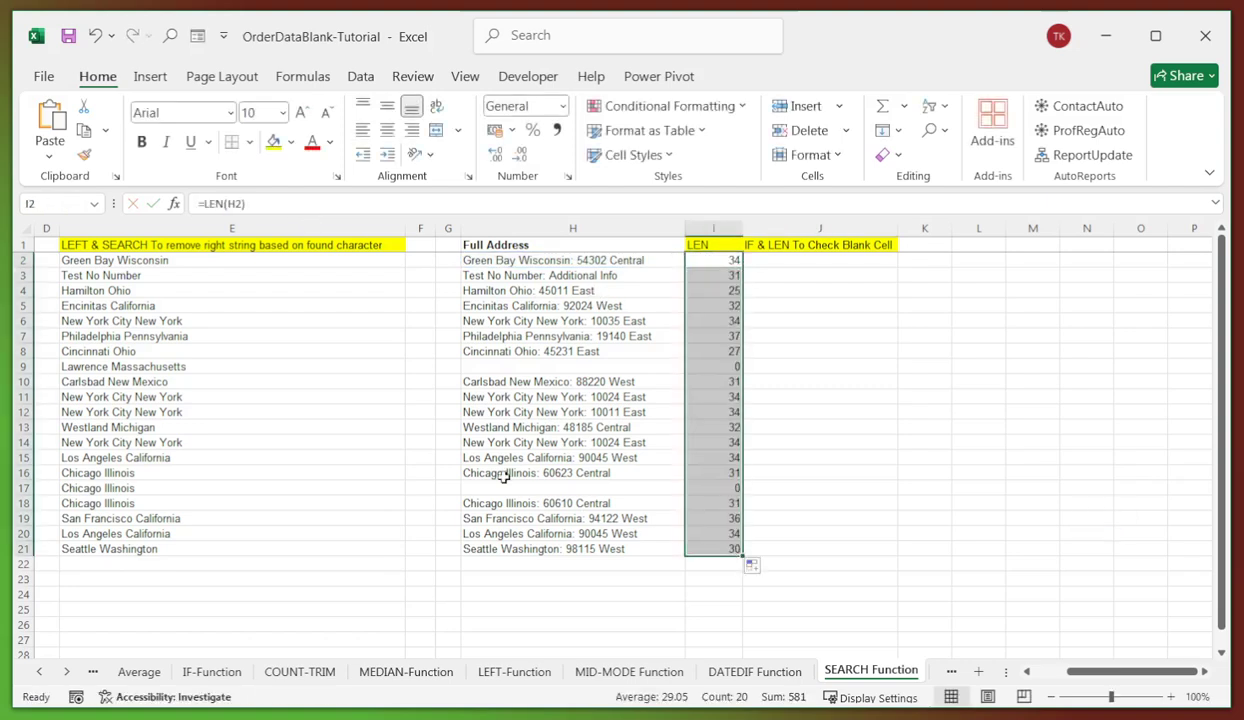
click(588, 503)
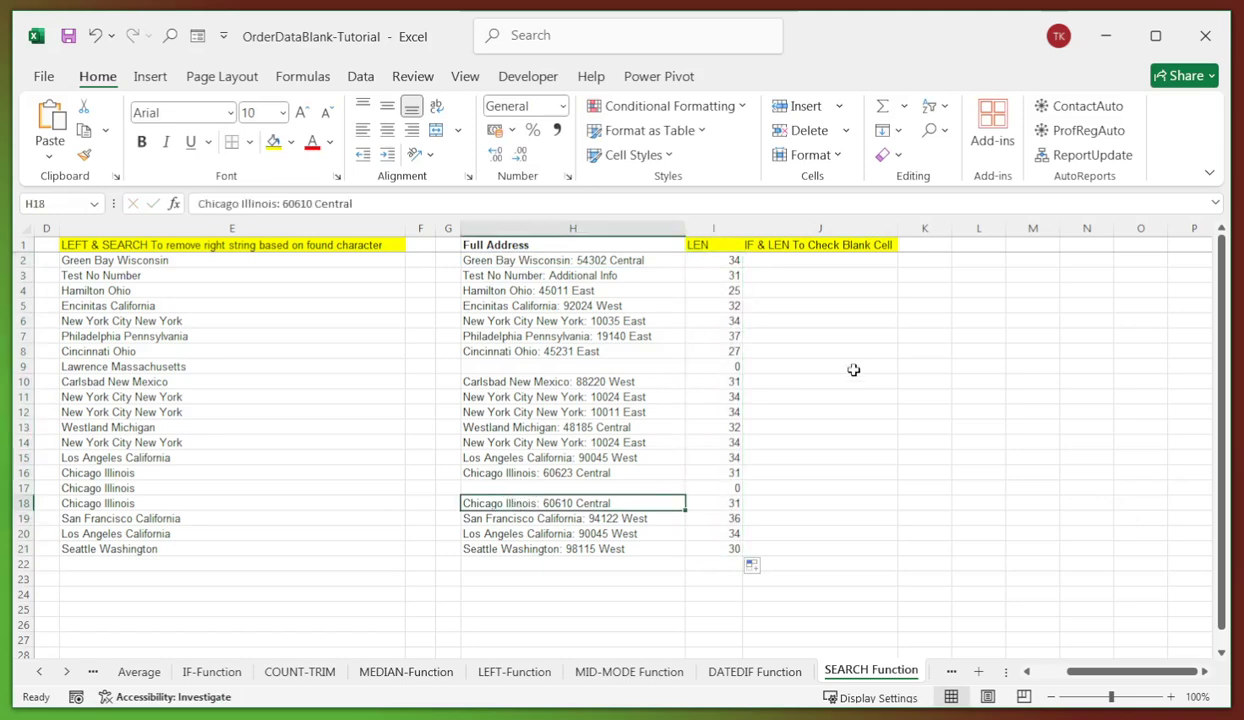
click(795, 264)
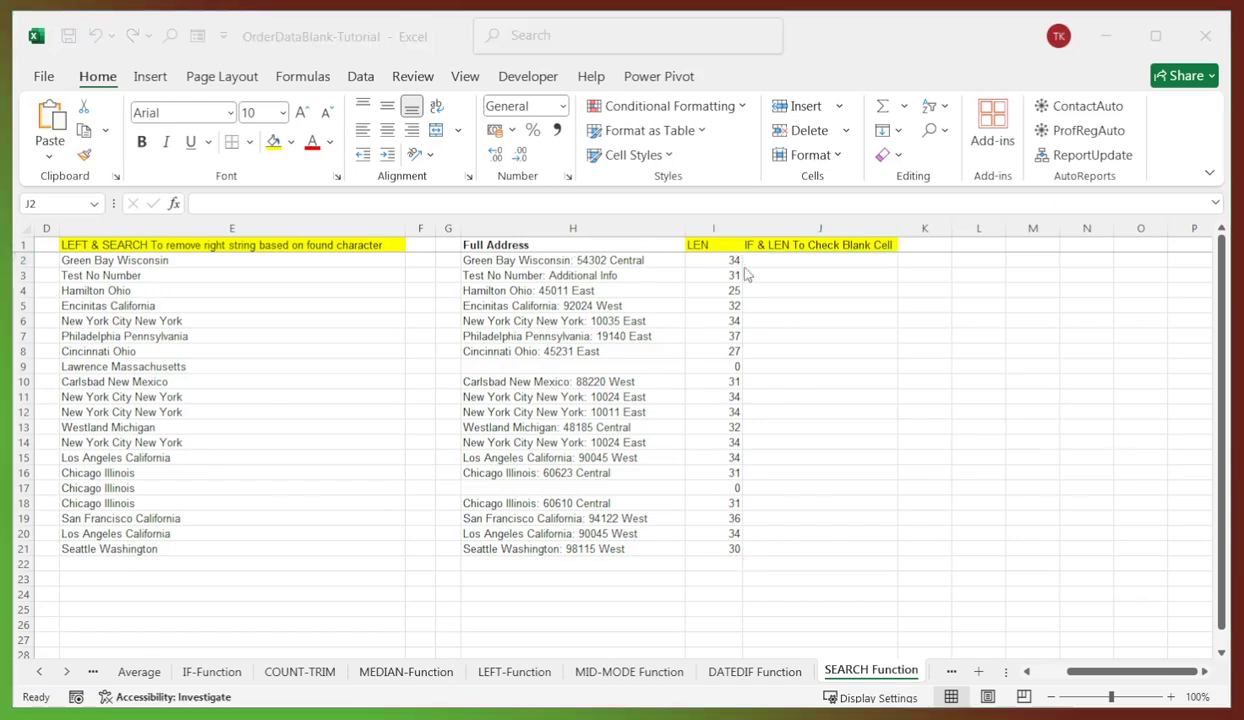
- Paste the =IF(LEN(H2)=0,"Blank","Not Blank") formula into J2 and fill it down to J21
click(783, 264)
click(306, 205)
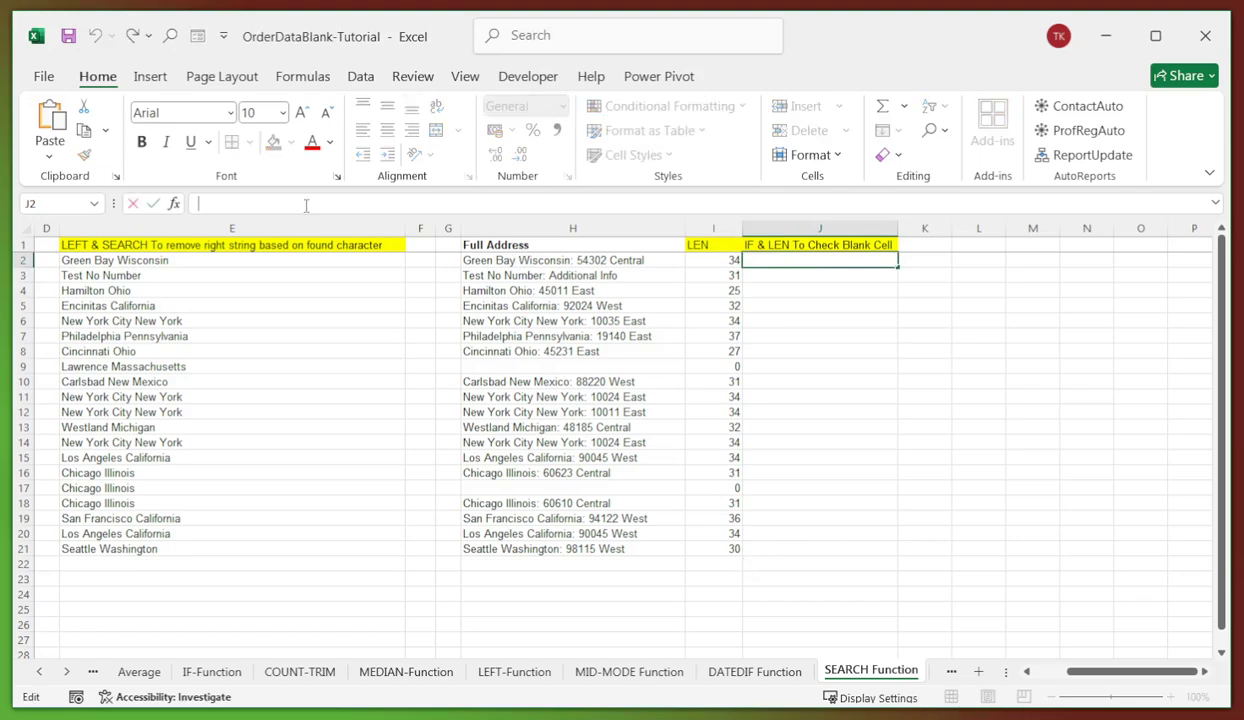
text(=IF(LEN(H2)=0, "Blank", "Not Blank"))
key(Return)
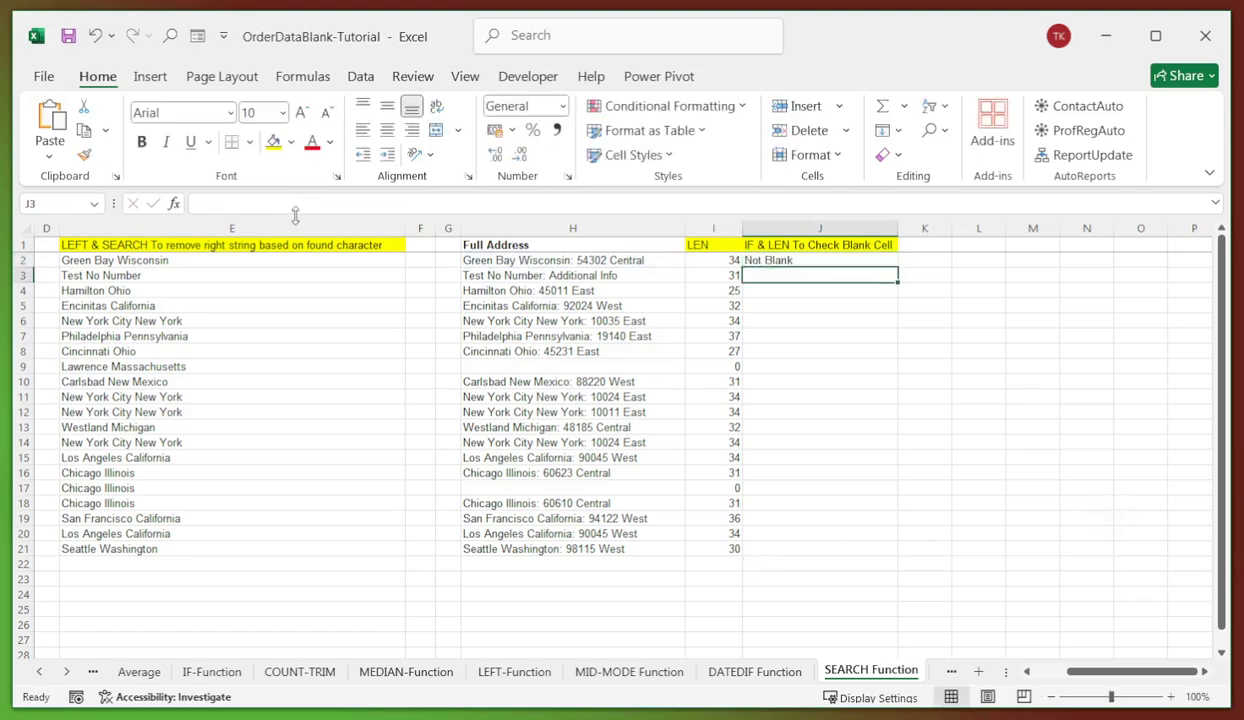
click(814, 261)
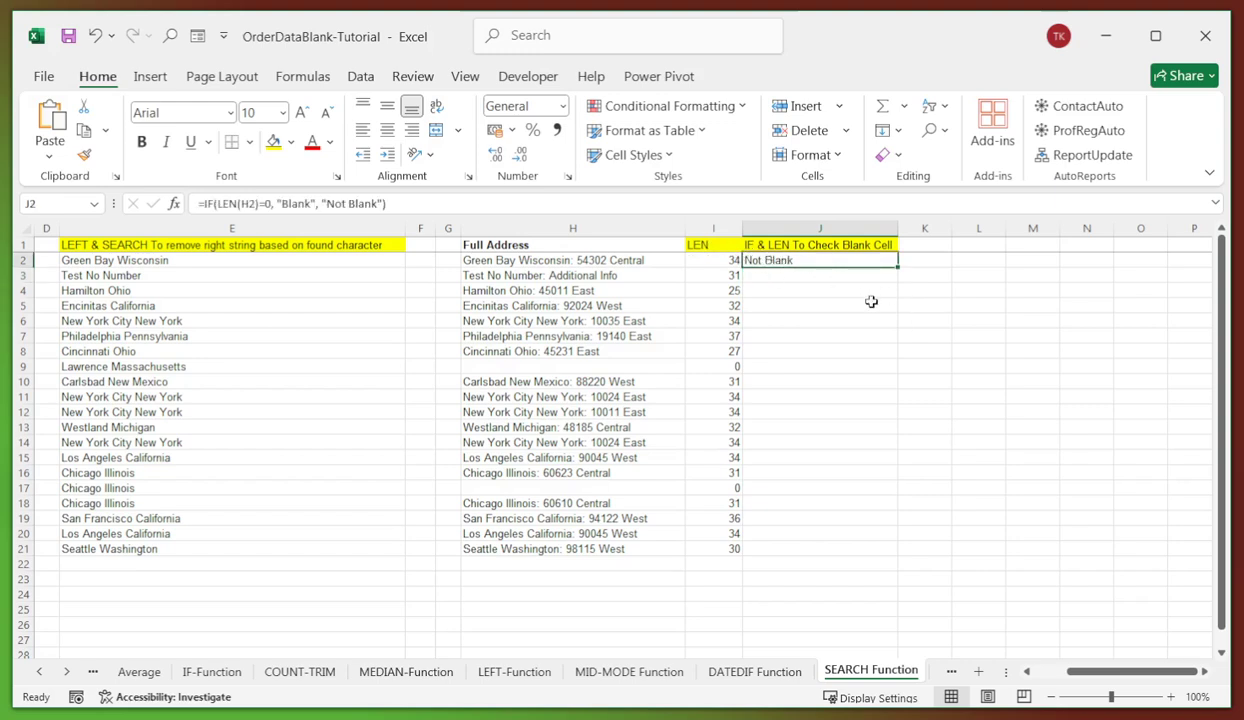
drag(899, 269, 858, 549)
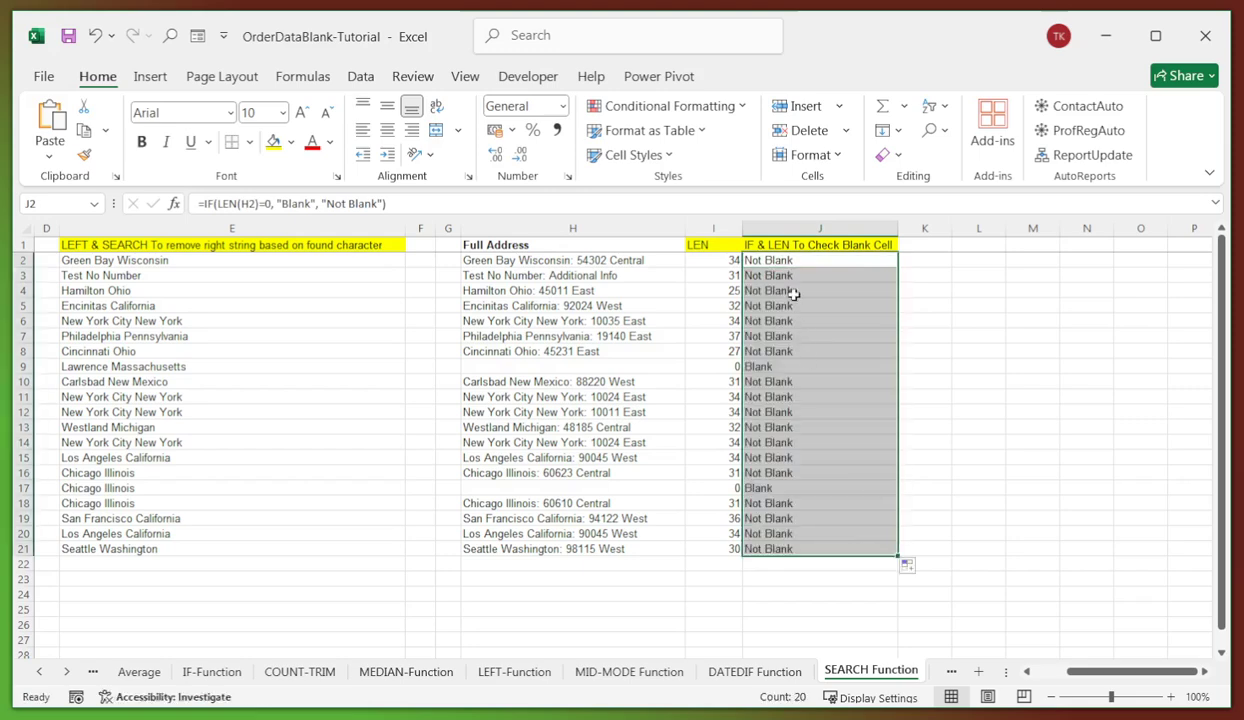
- Check the Blank results in J9 and J17 and the formulas in J2, J4, J8 and J21
click(567, 366)
click(777, 367)
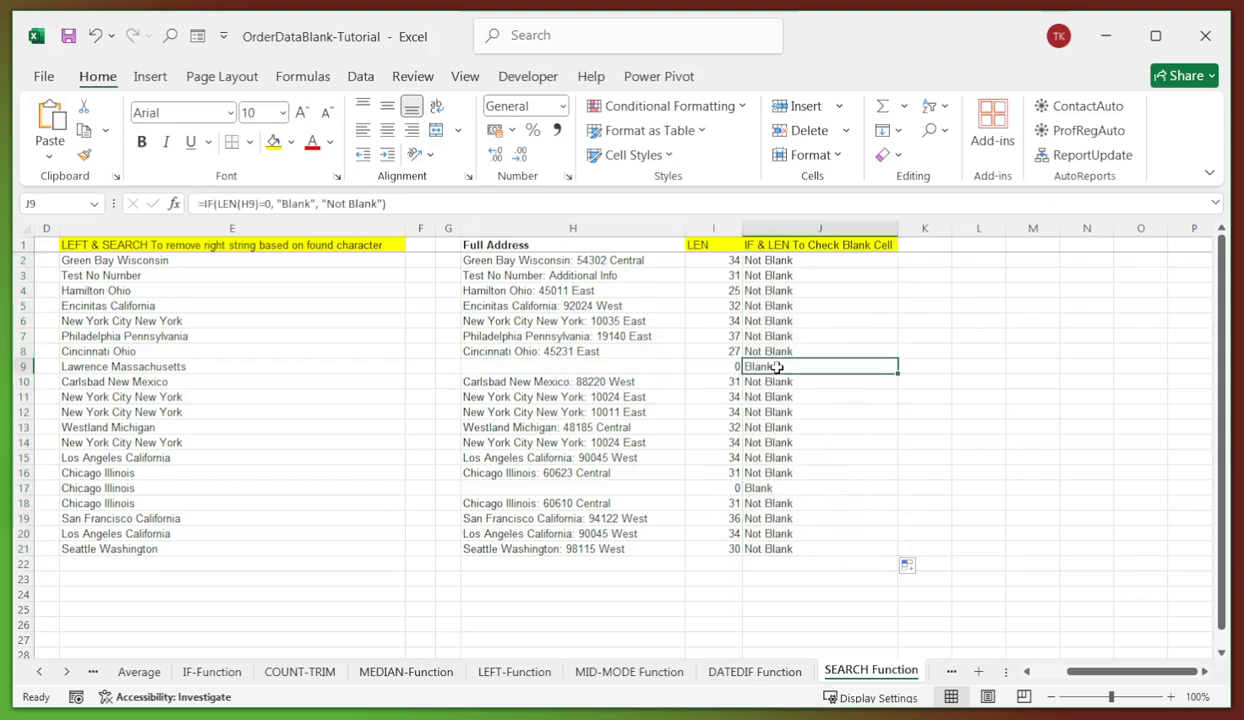
click(781, 352)
click(767, 262)
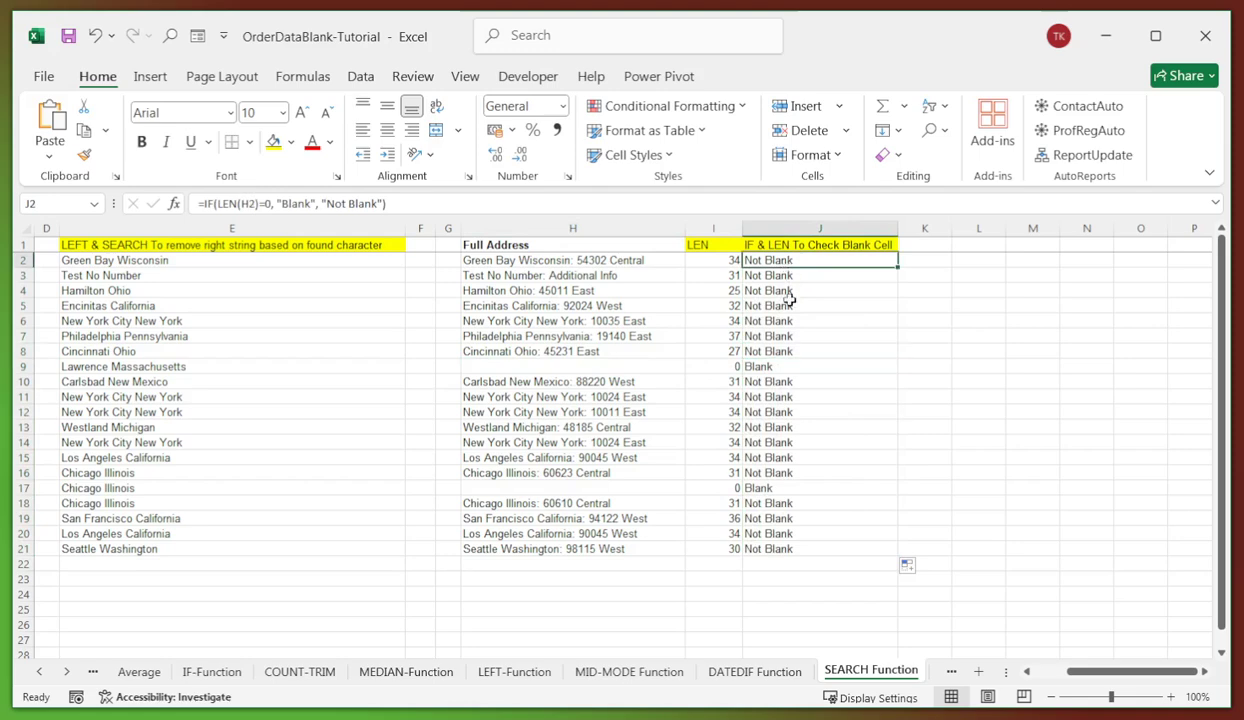
click(797, 548)
click(806, 263)
click(794, 292)
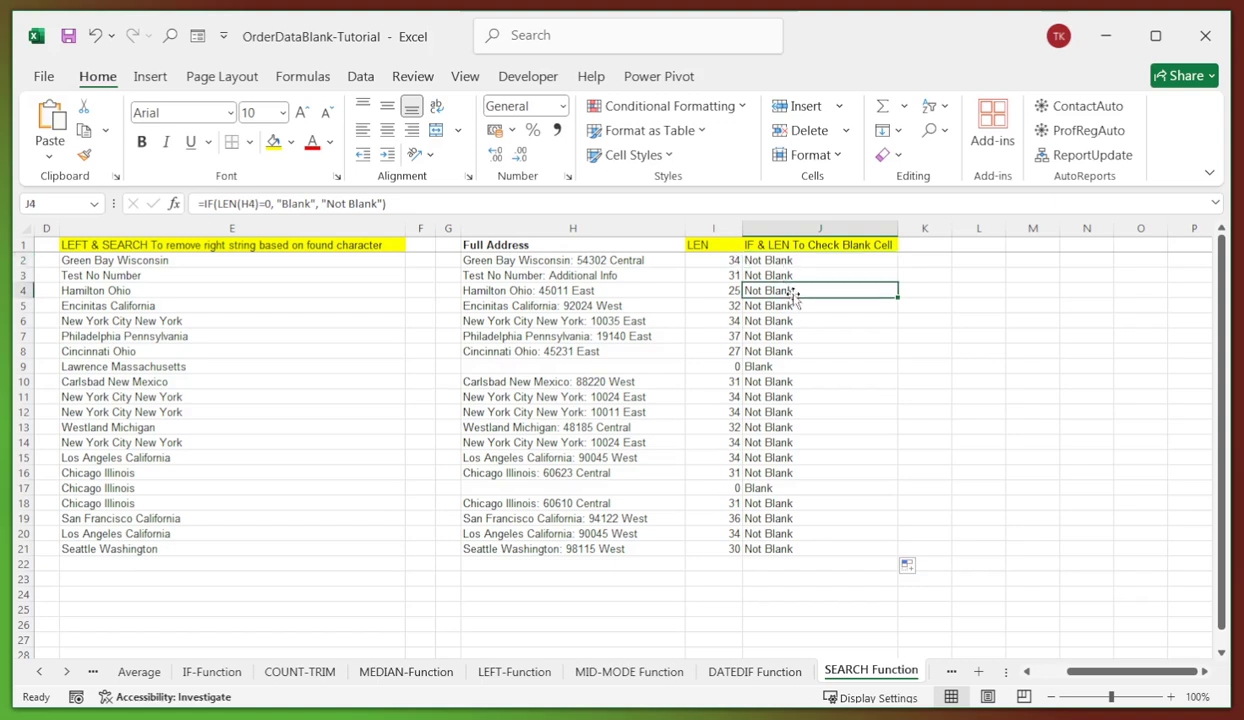
click(790, 488)
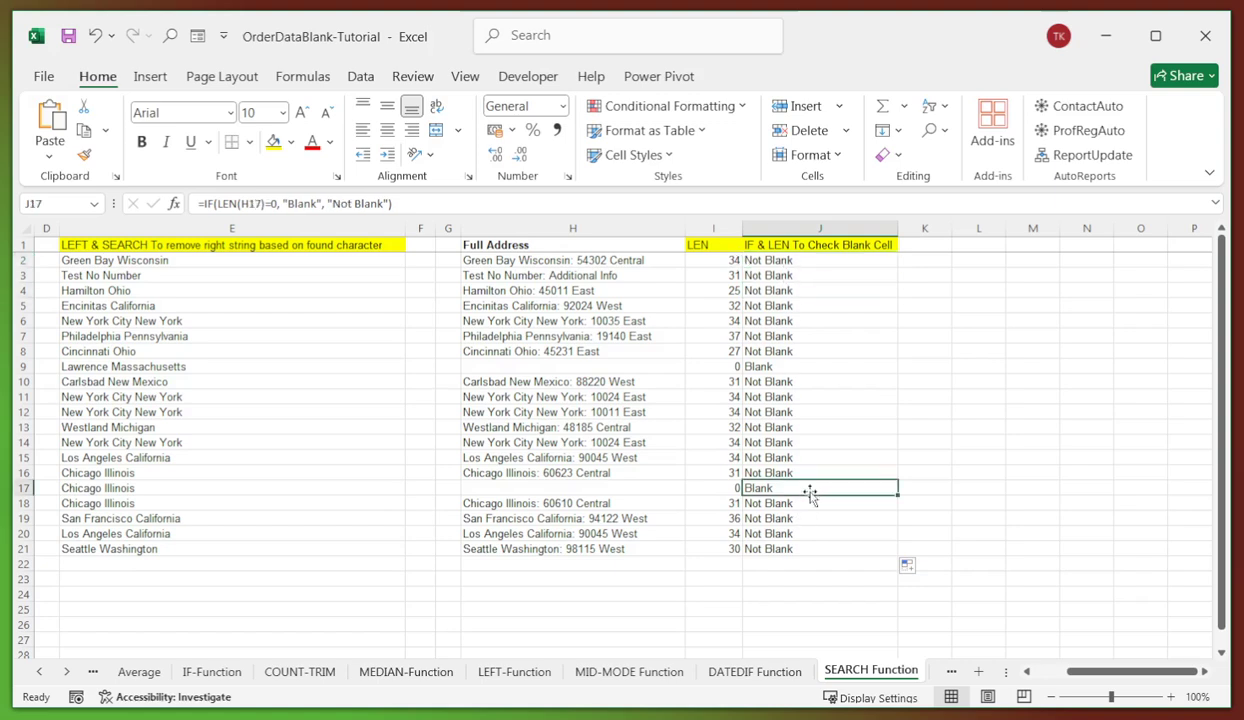
click(797, 264)
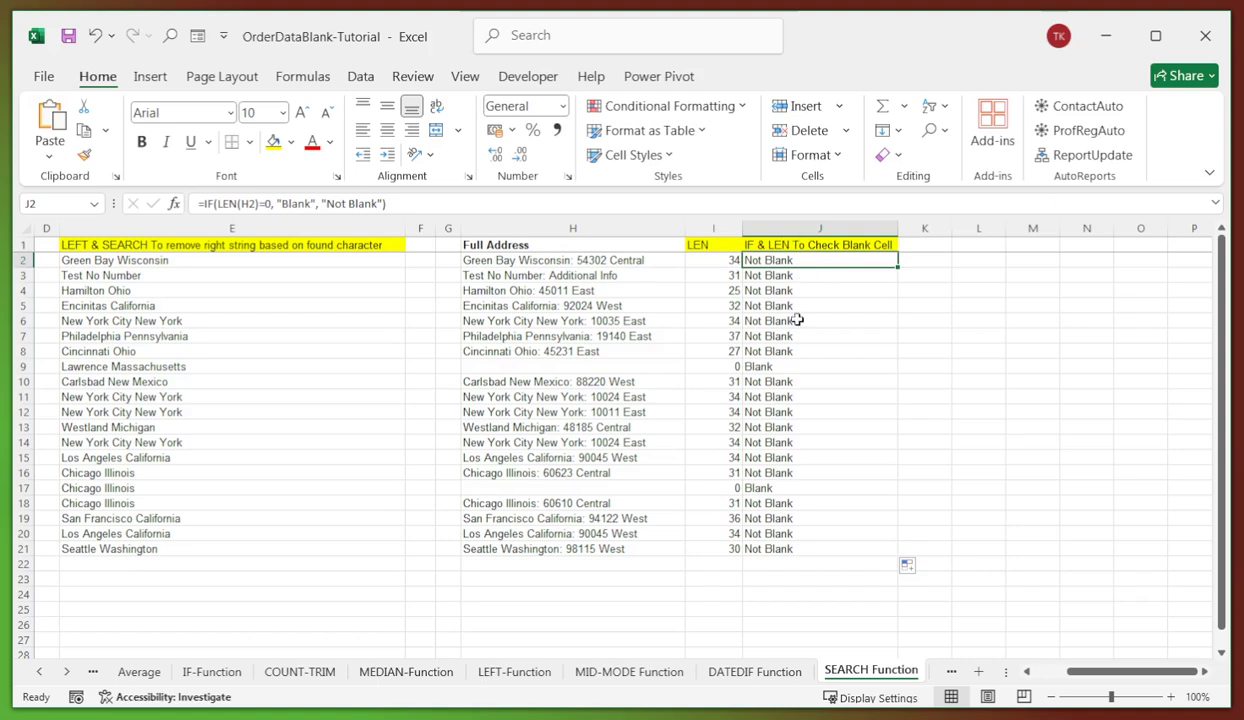
- Recheck the blank-check formulas in rows 3 through 8, then scroll back to column C
click(770, 276)
click(819, 350)
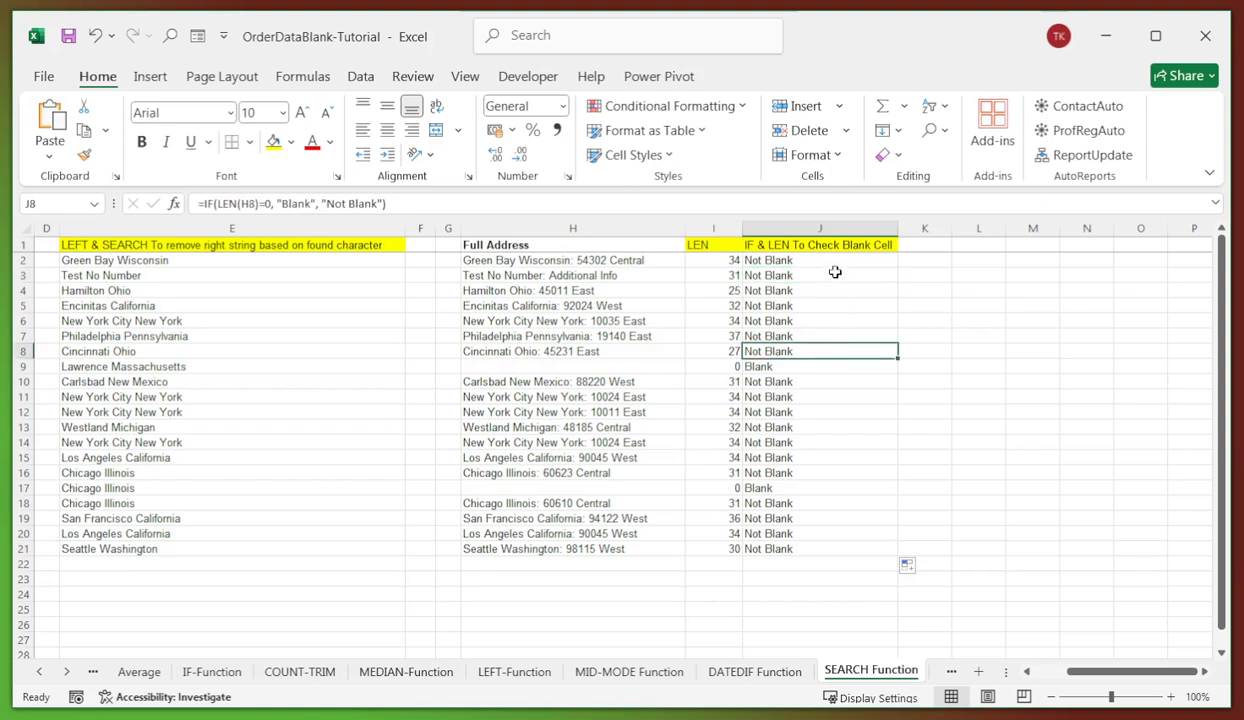
click(761, 258)
click(763, 338)
click(762, 396)
click(760, 344)
click(757, 304)
click(783, 277)
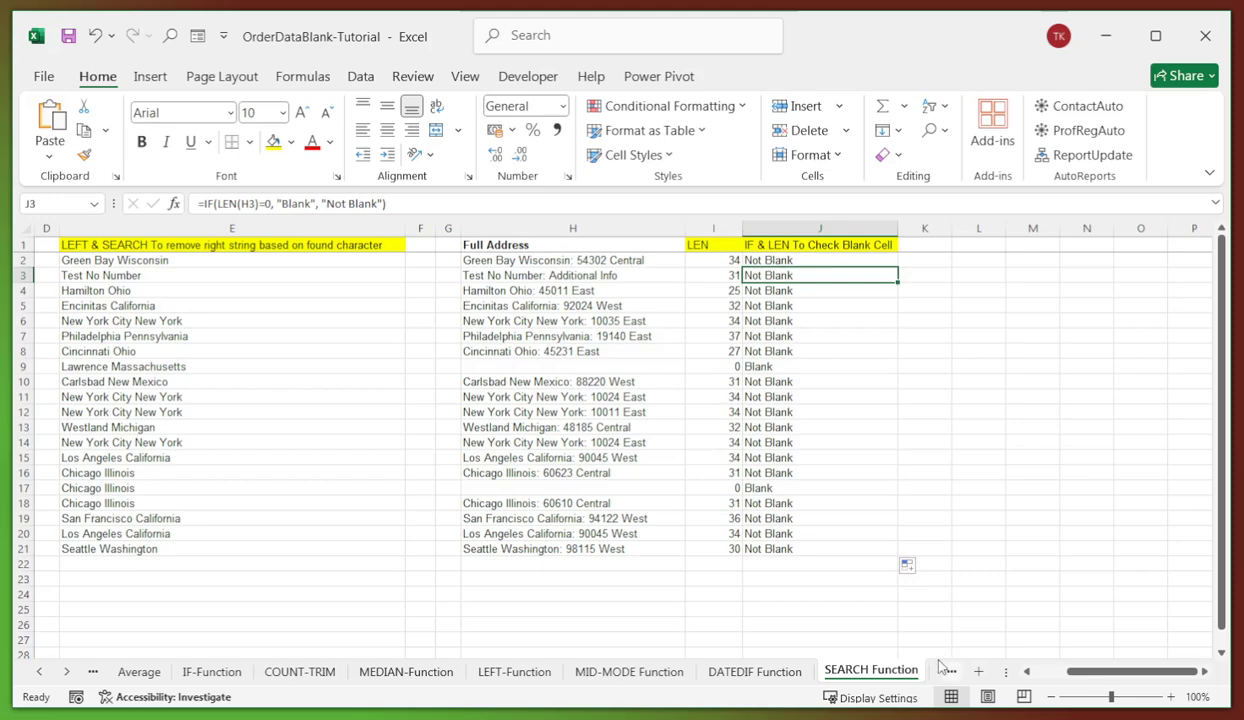
click(1026, 674)
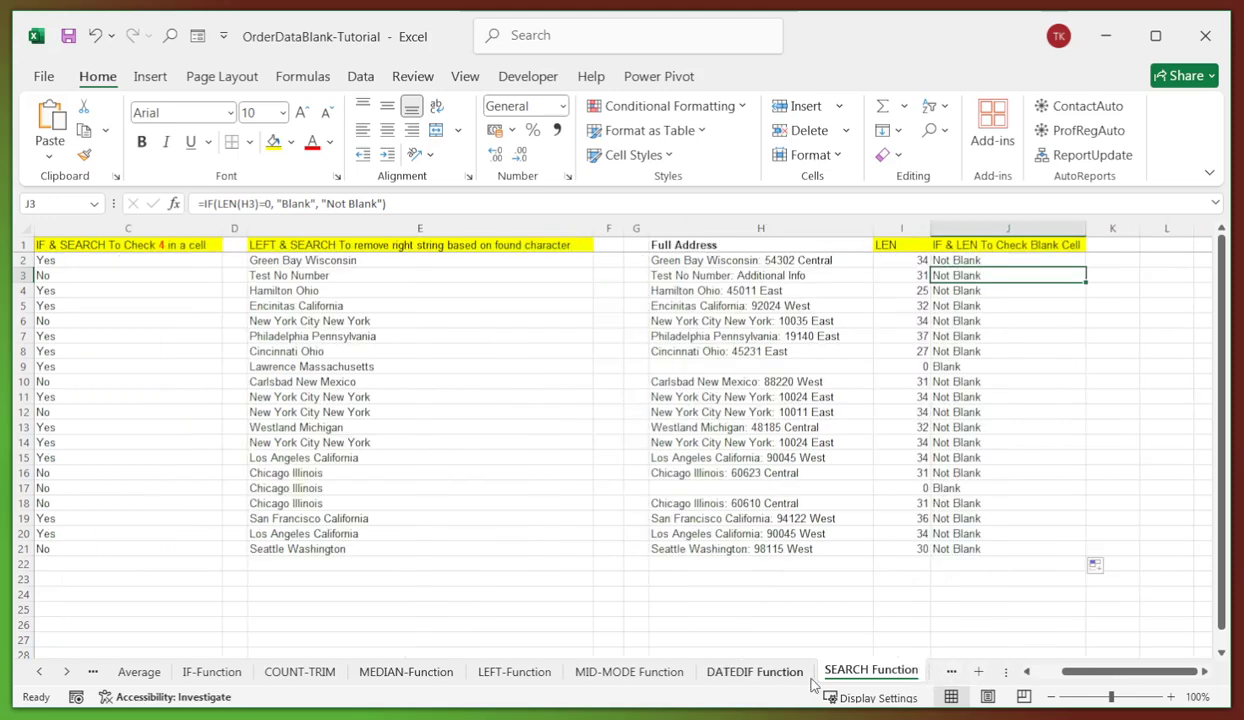
- Convert the ProductDataTbl data A1:K21 into a table with headers using Ctrl+T
click(945, 673)
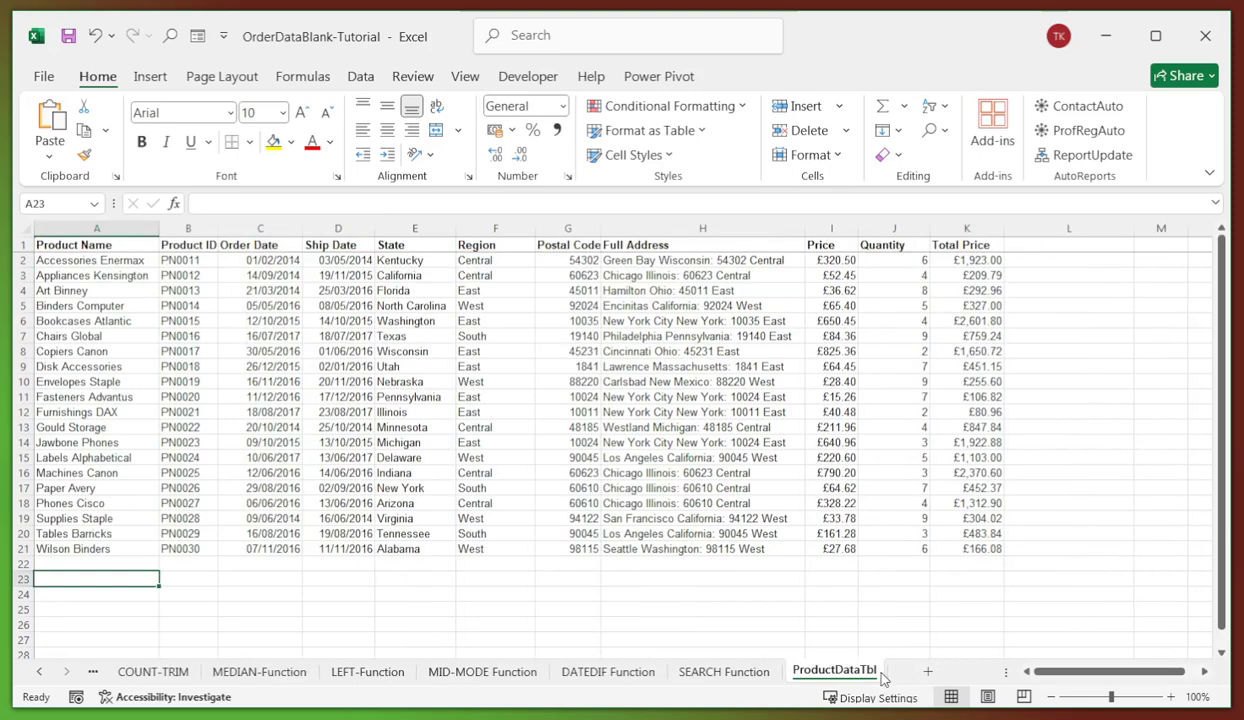
drag(436, 309, 408, 321)
click(347, 366)
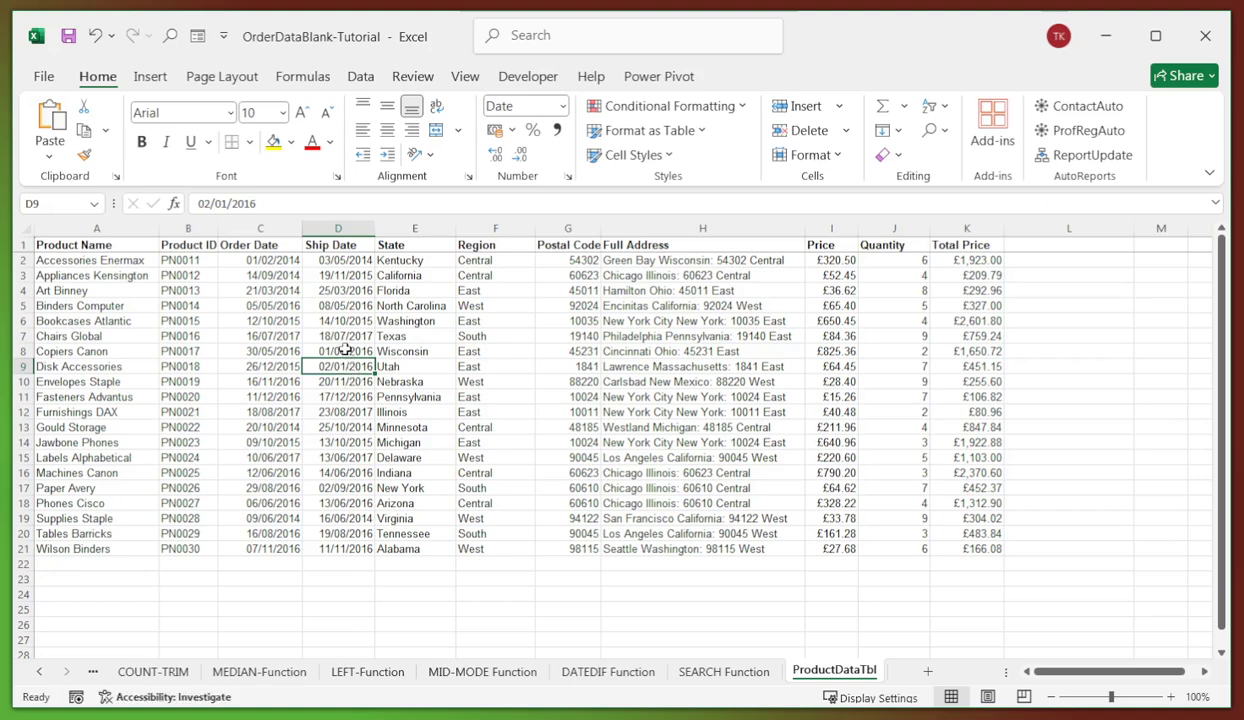
click(346, 354)
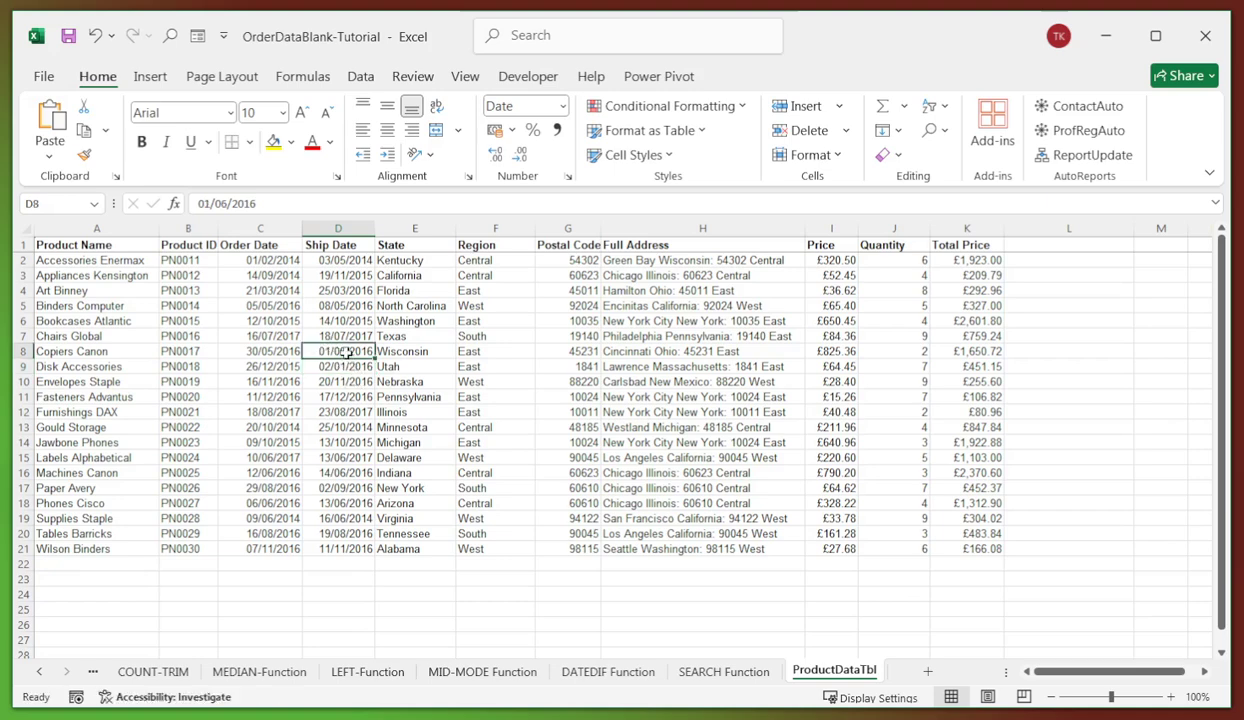
key(ctrl+t)
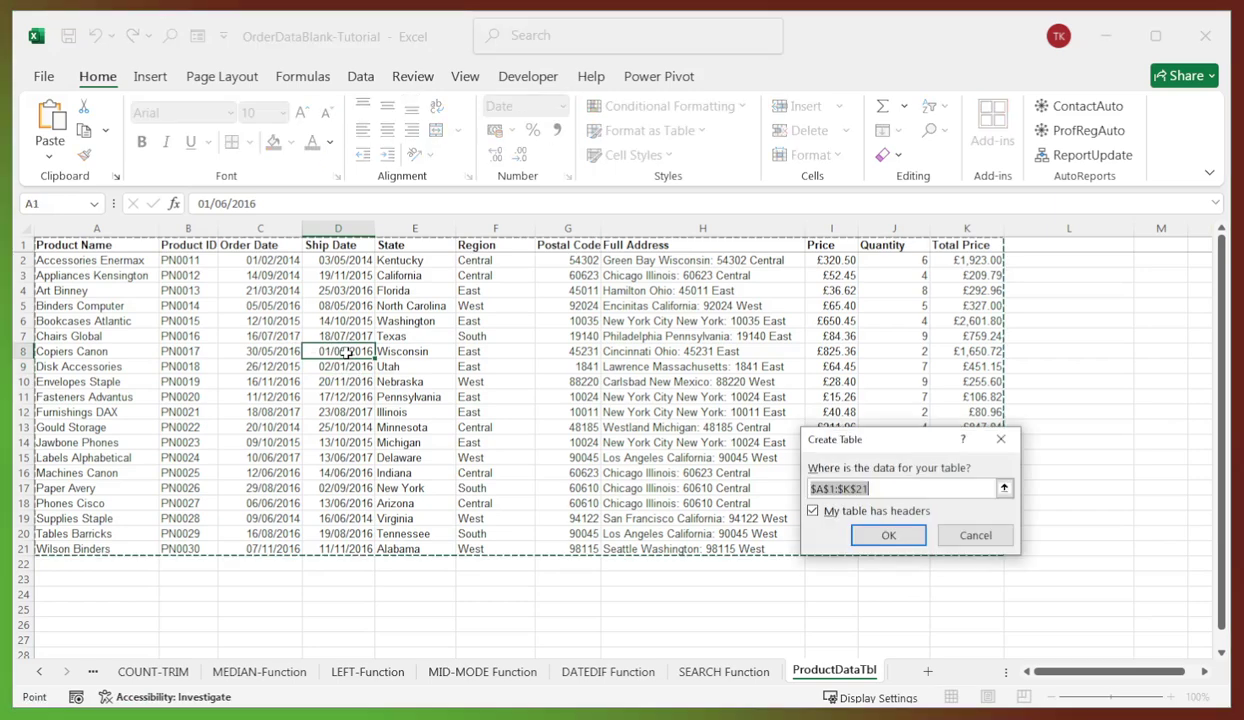
click(868, 534)
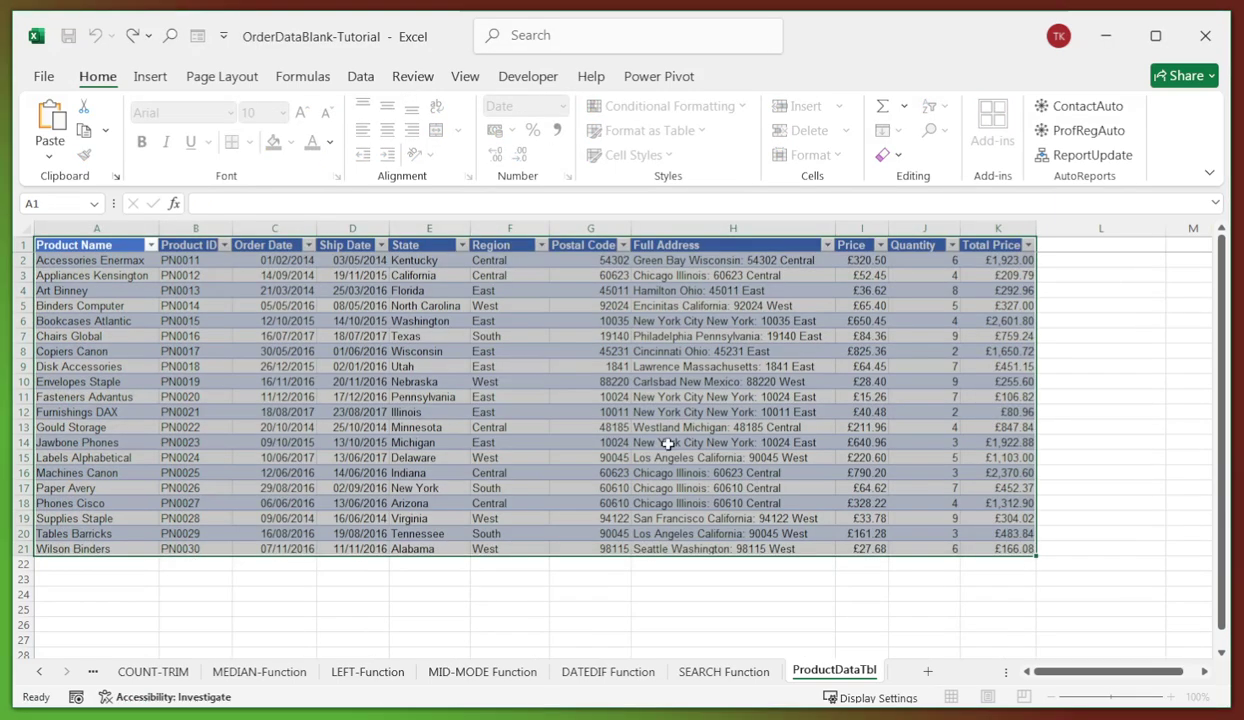
- Look over State and product name cells in the new Table1
click(459, 369)
click(398, 383)
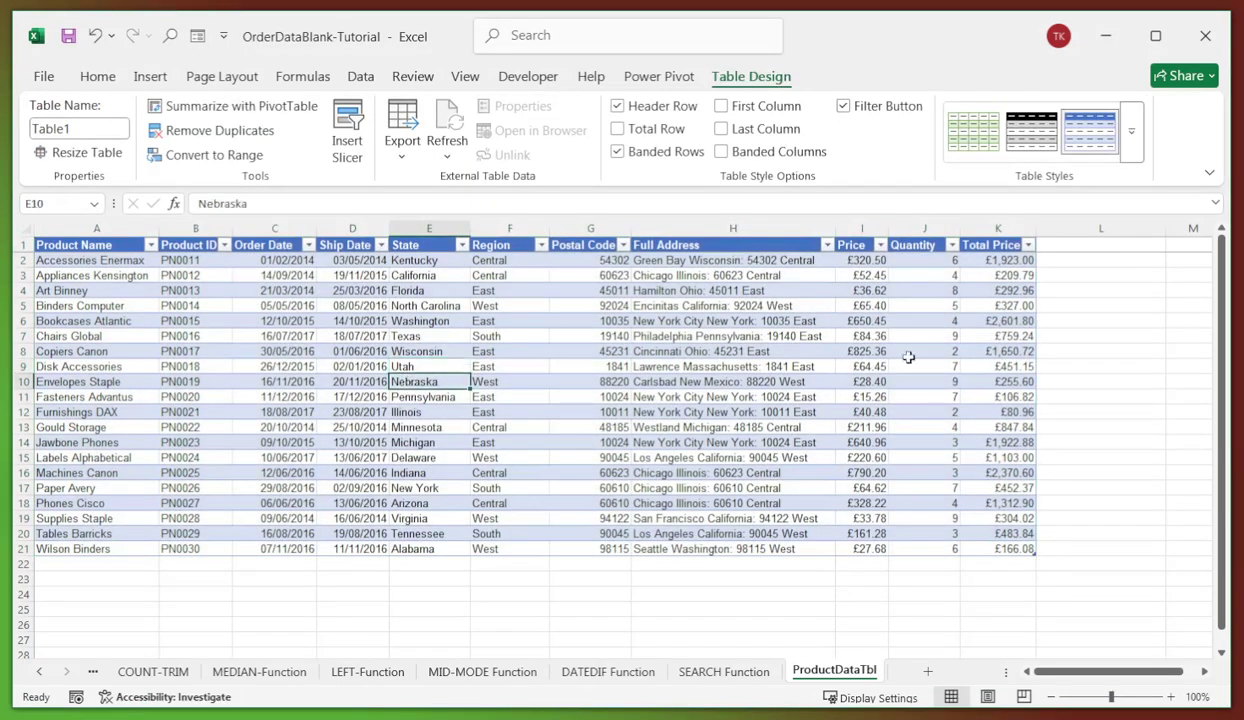
click(394, 366)
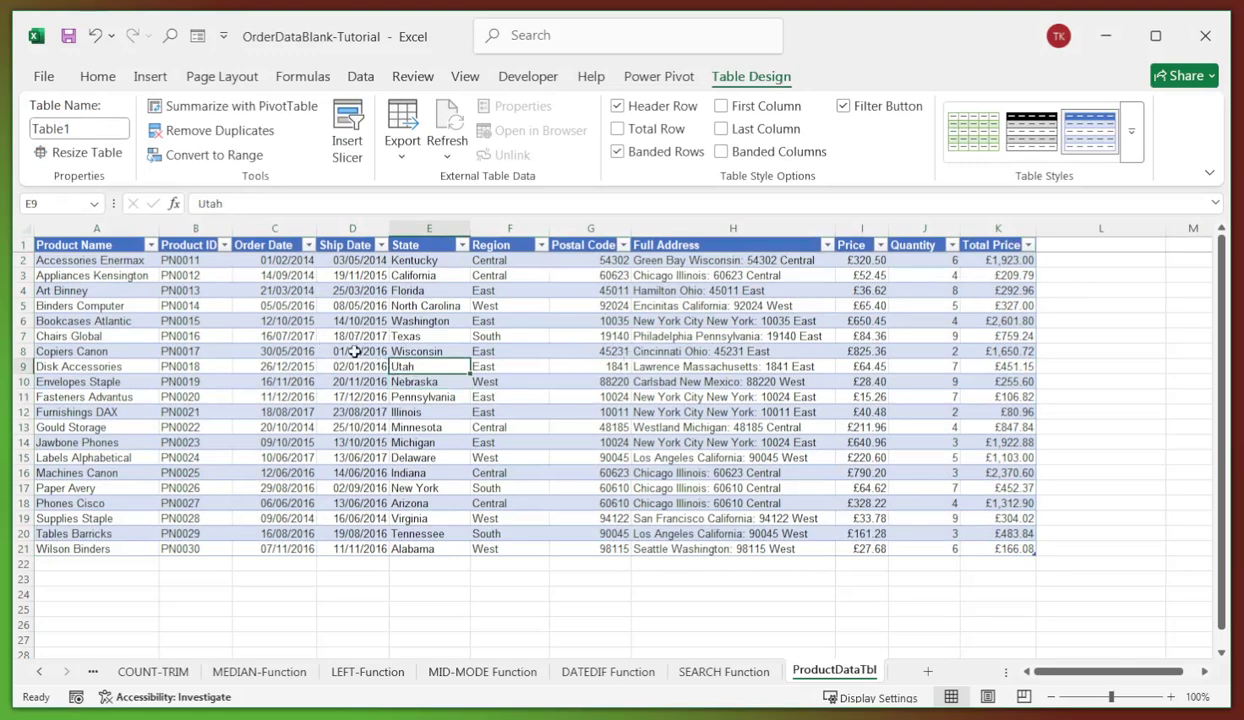
click(355, 352)
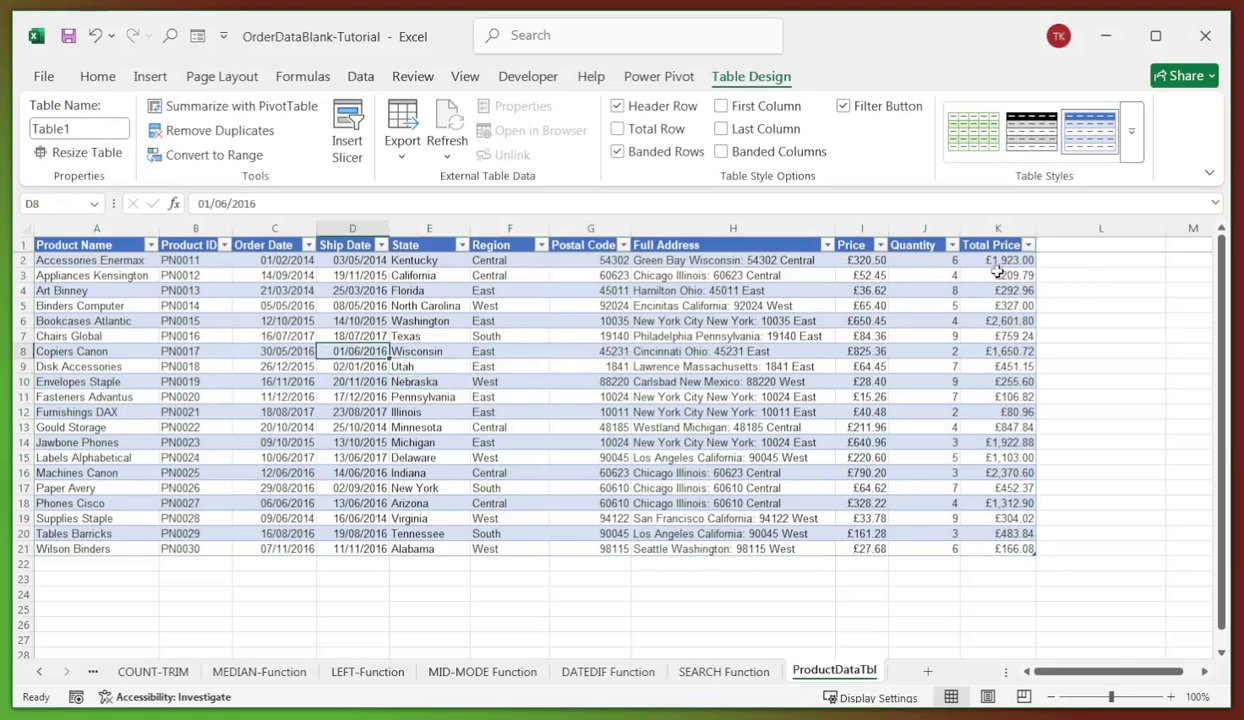
click(139, 320)
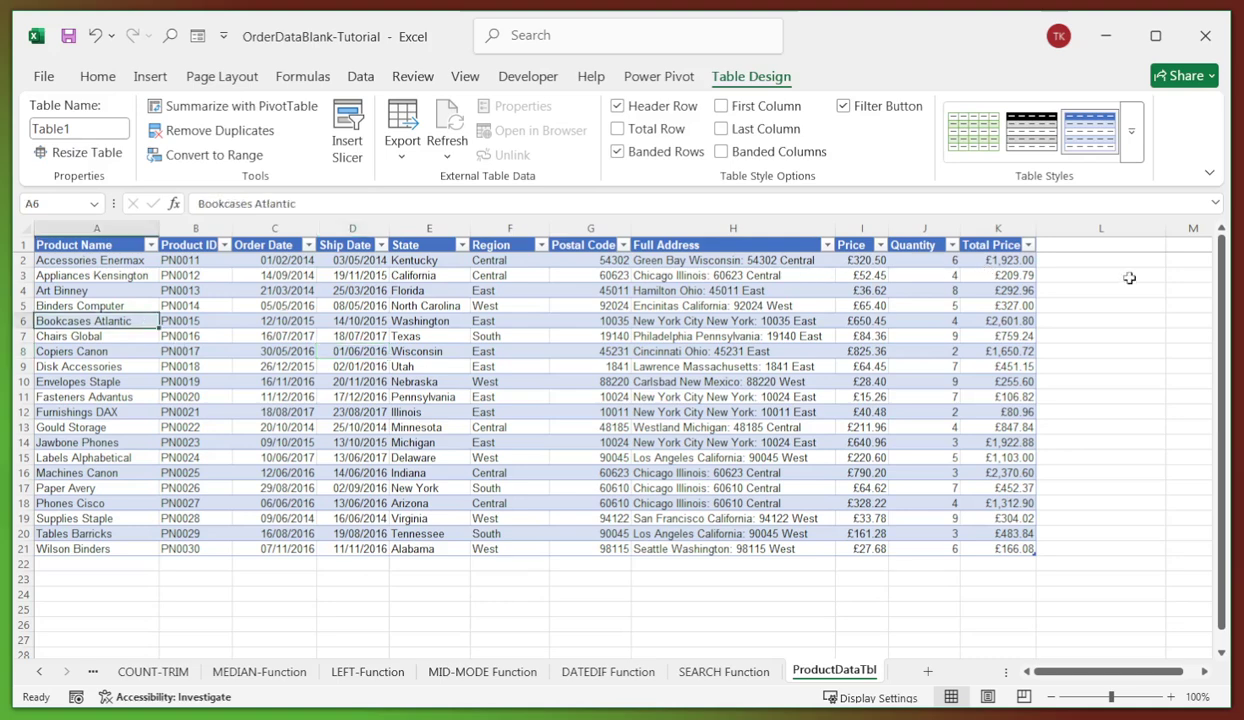
- Add a 'Left Product' header in L1 and enter =LEFT(A2,3) in L2 to fill the column
click(1057, 245)
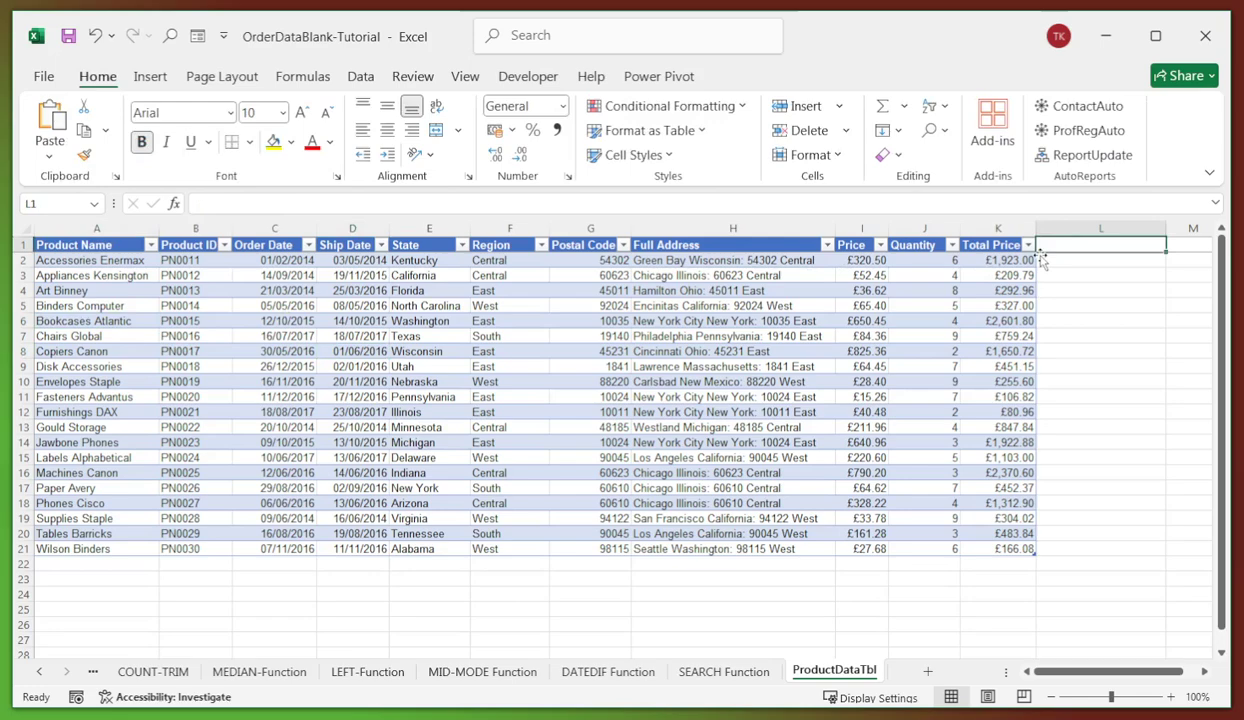
text(ef)
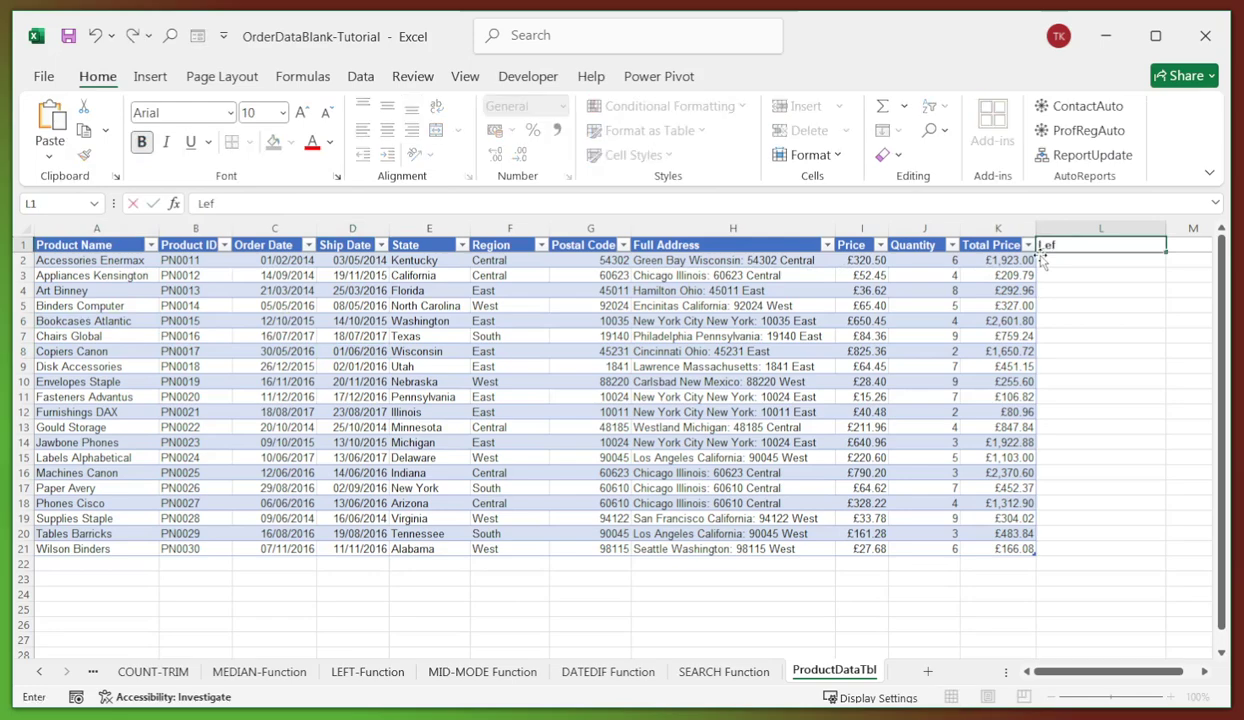
text(t)
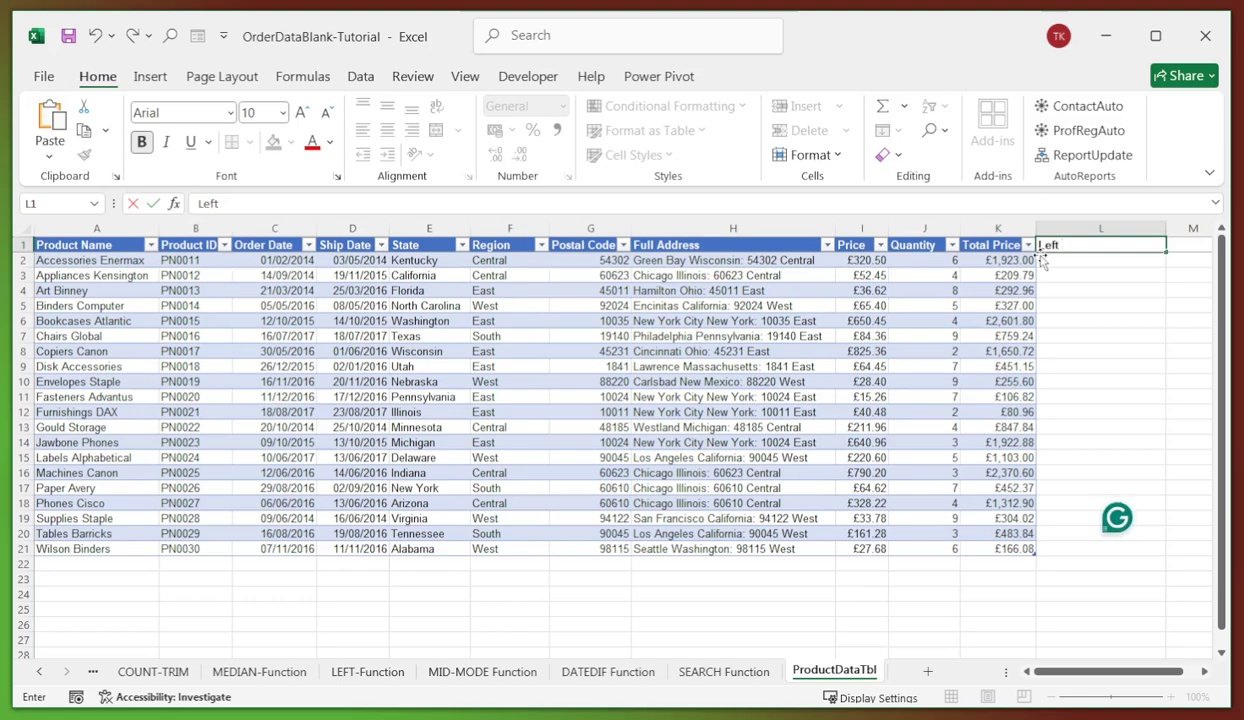
text( Product)
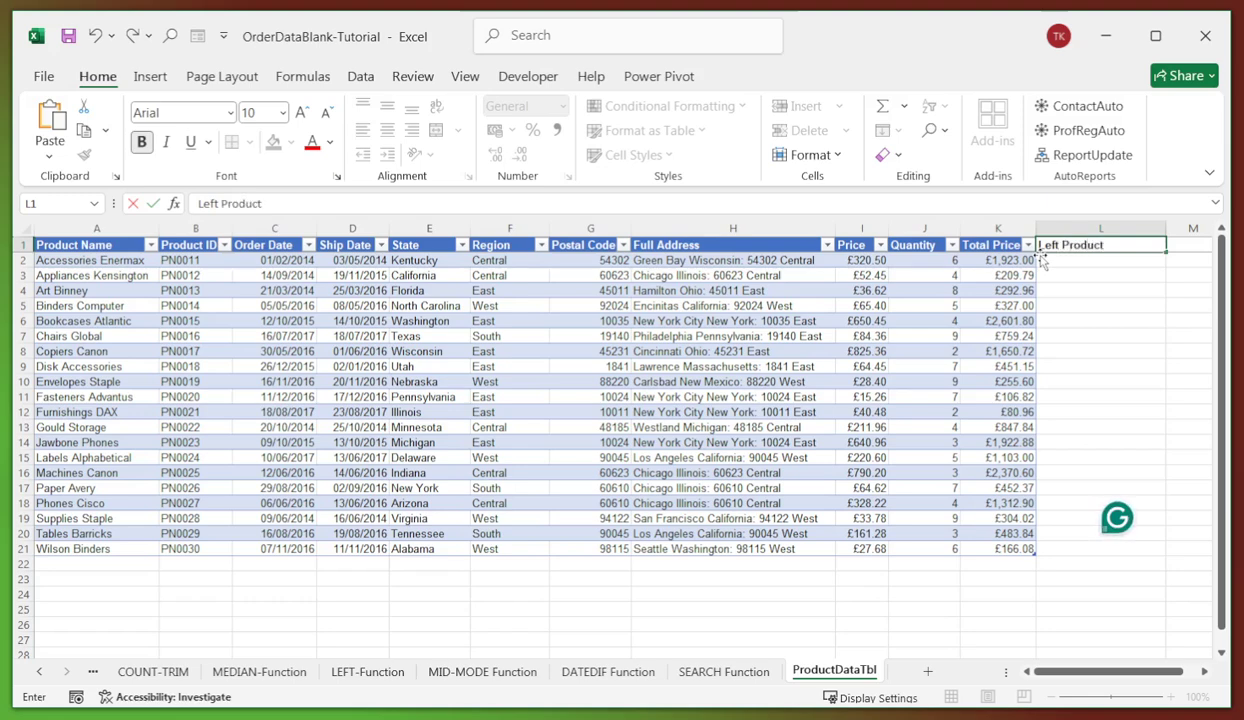
key(Return)
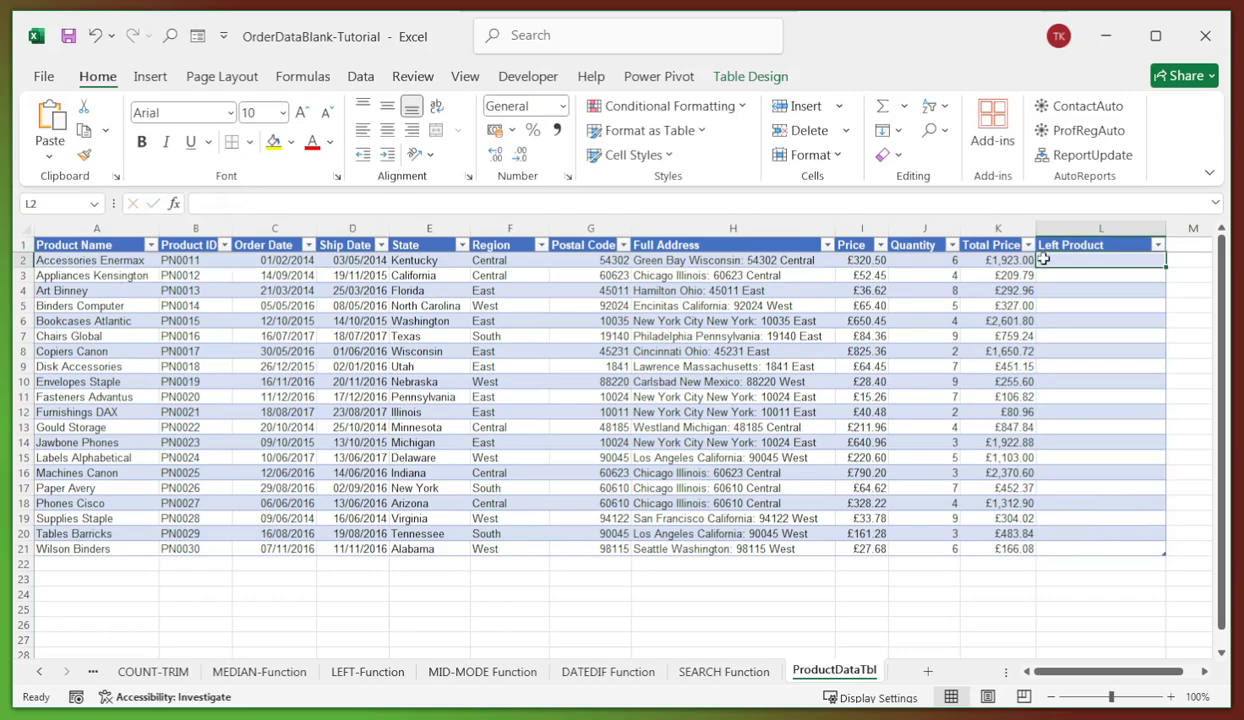
text(=)
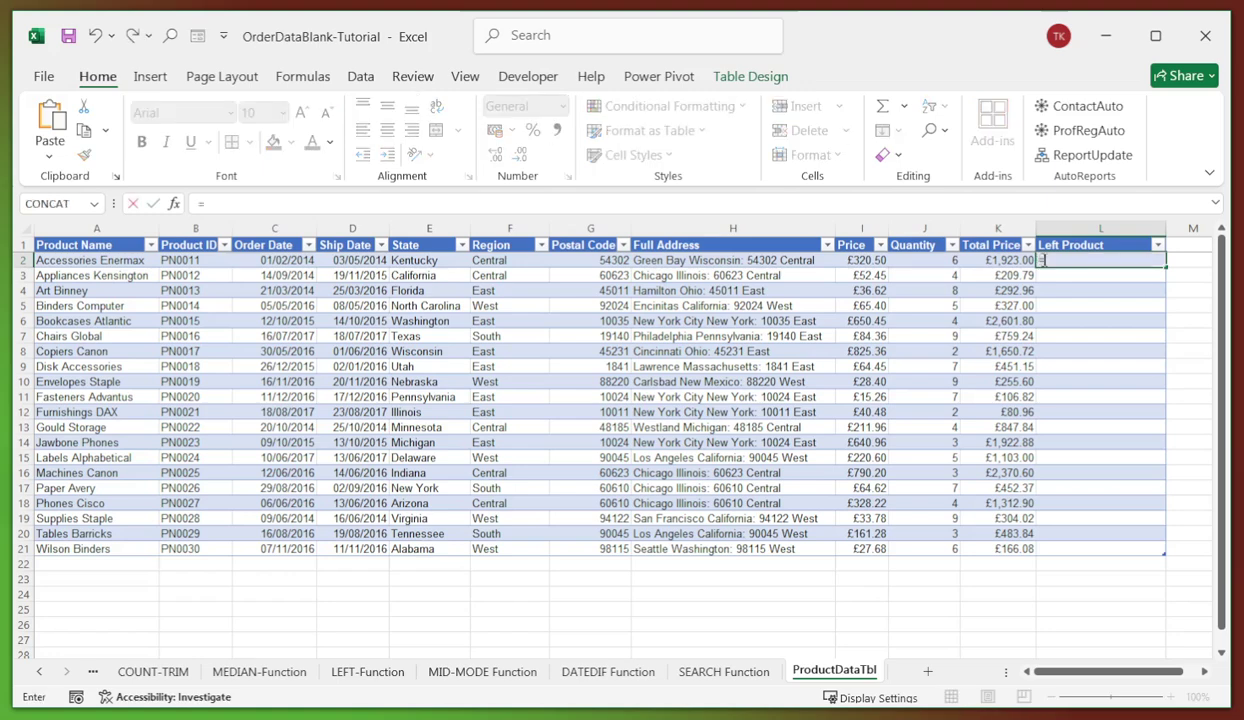
text(LEFT)
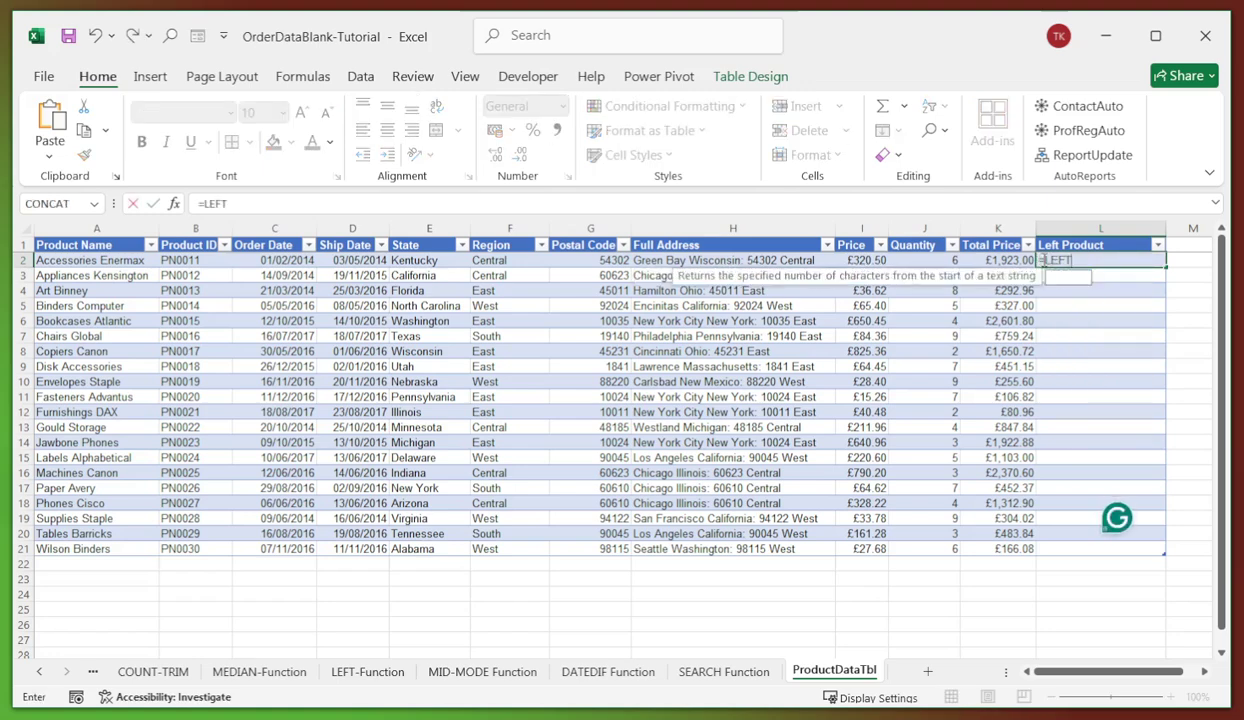
text(()
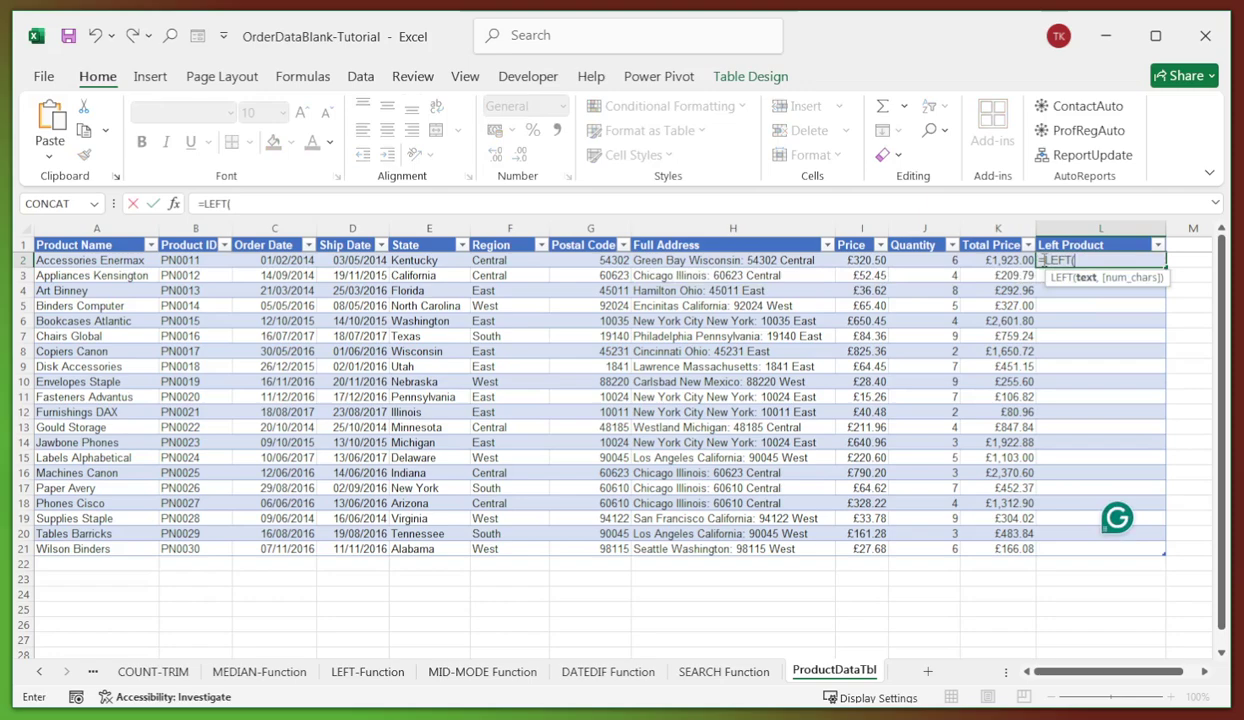
text(A2,)
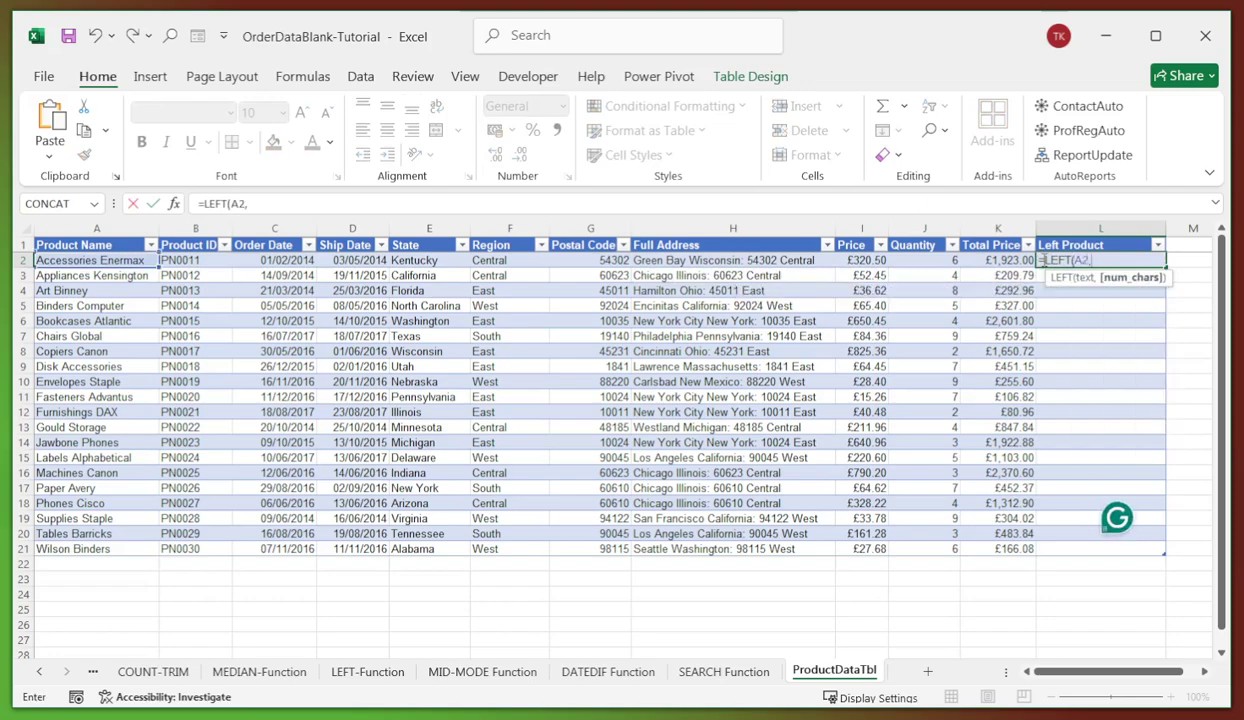
text(3))
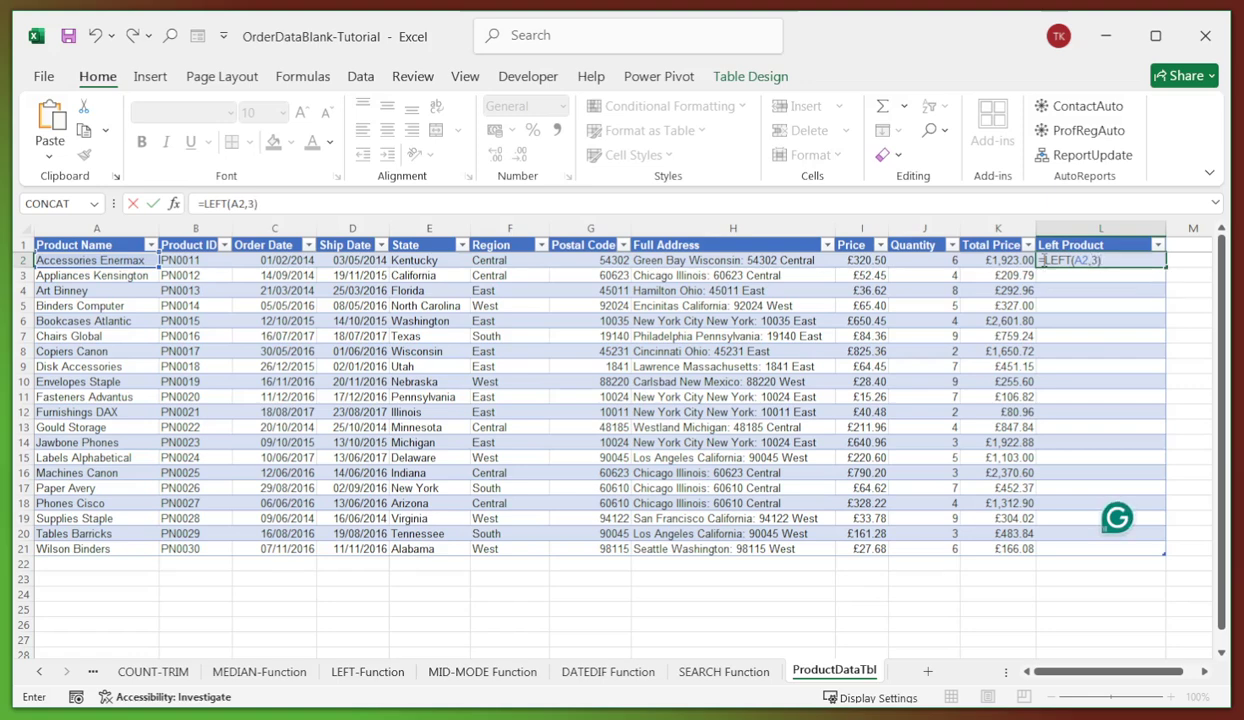
key(Return)
- Check the LEFT results in rows 2 and 8 against other table cells, then minimize Excel
click(1050, 350)
click(1062, 259)
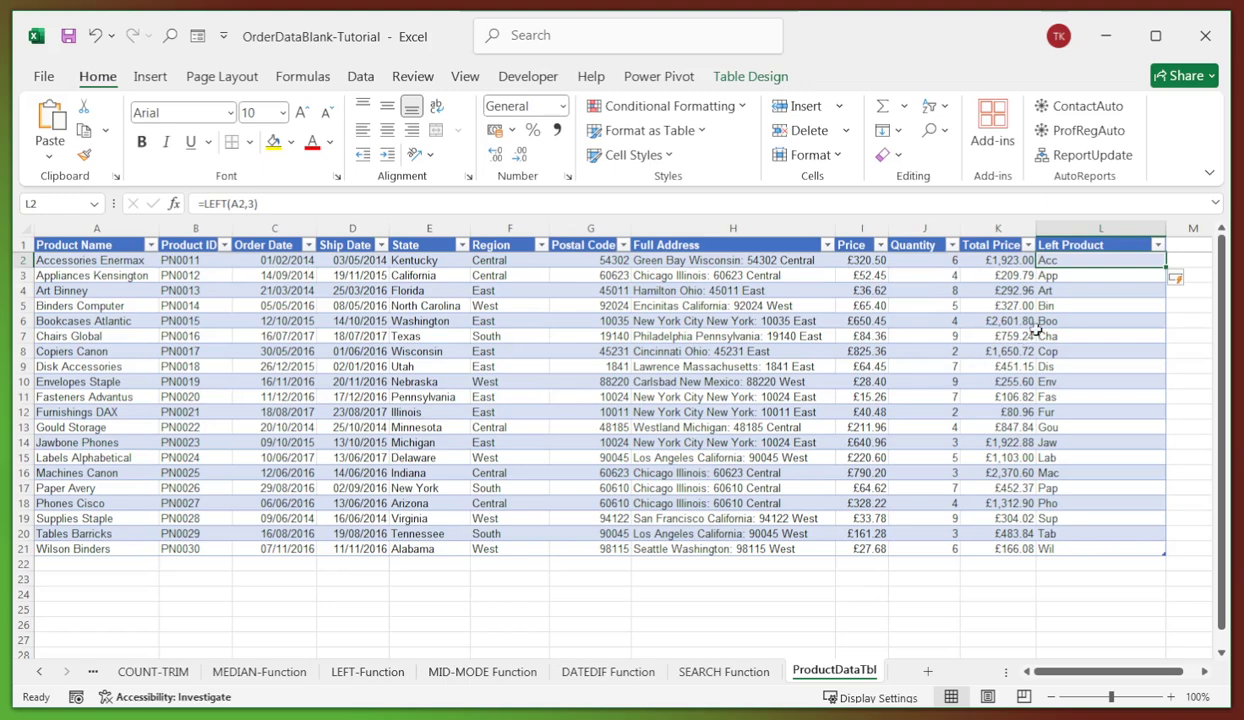
click(650, 335)
click(437, 383)
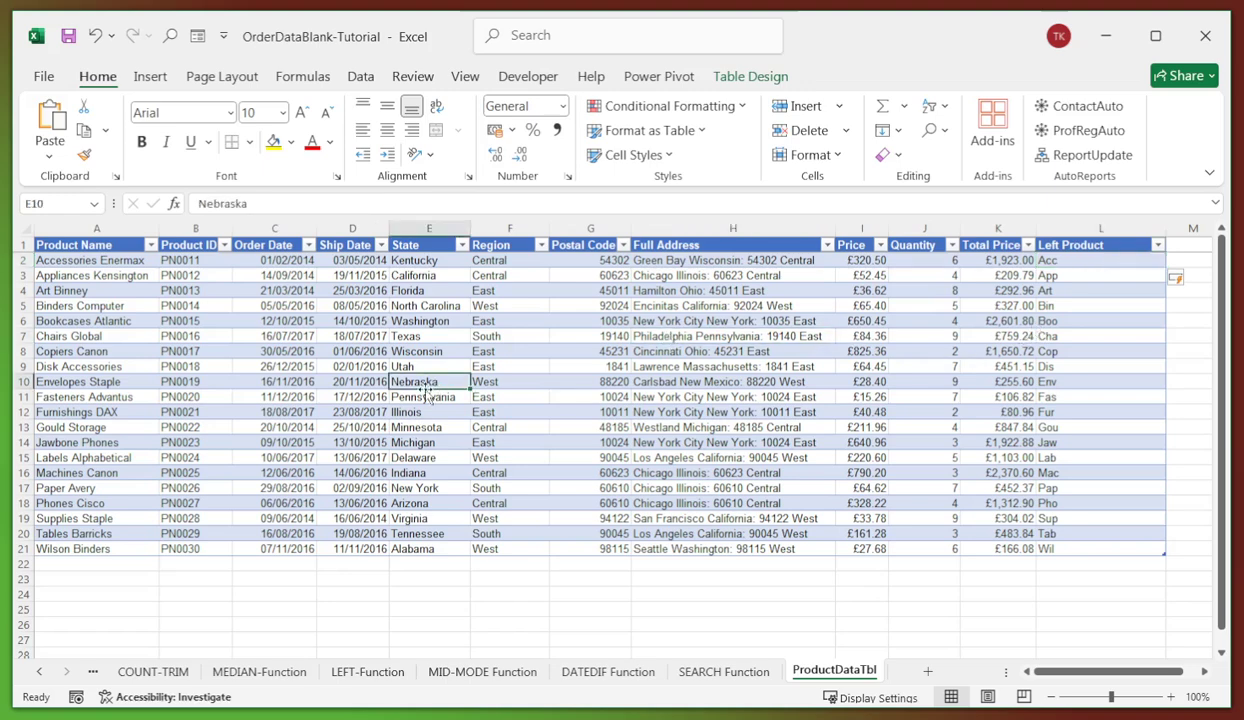
click(286, 380)
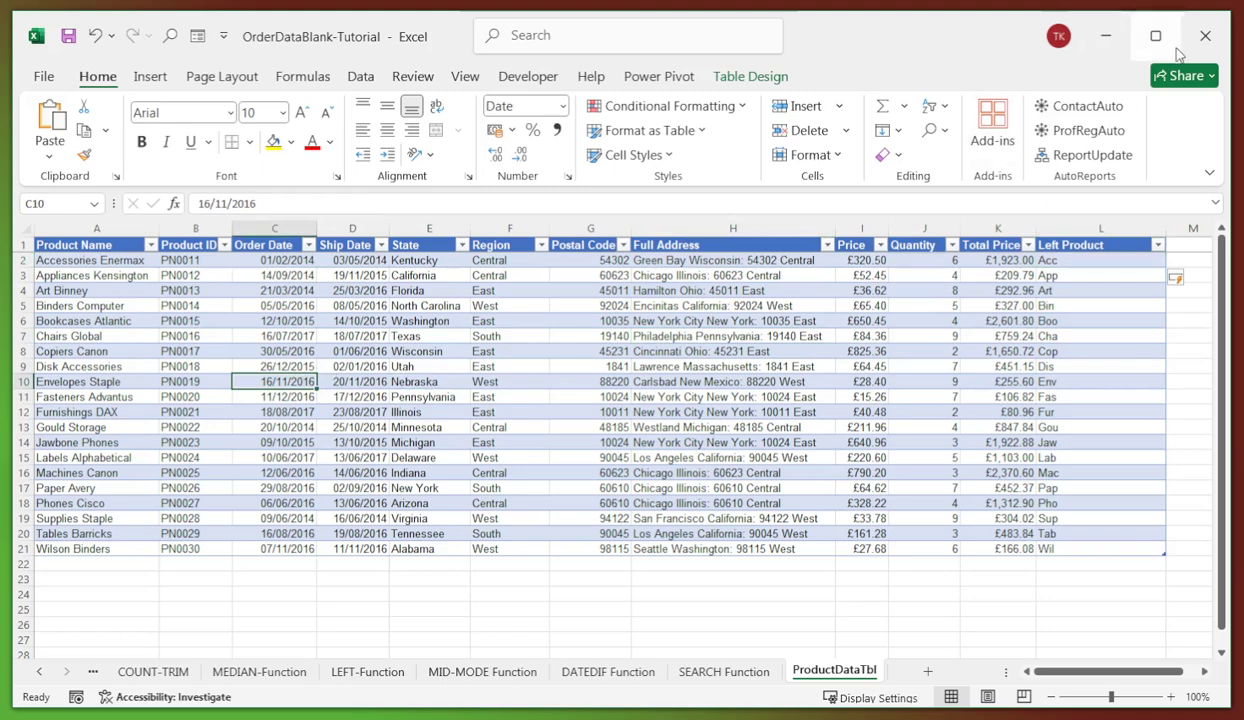
click(1109, 41)
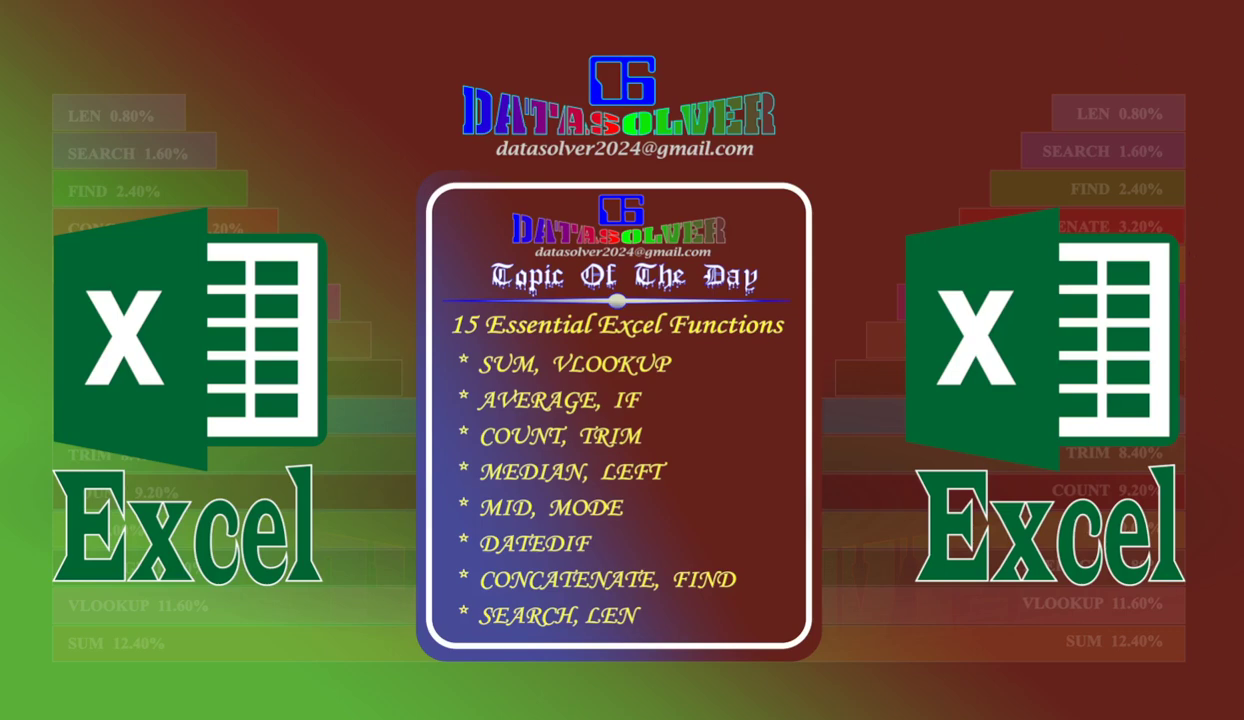